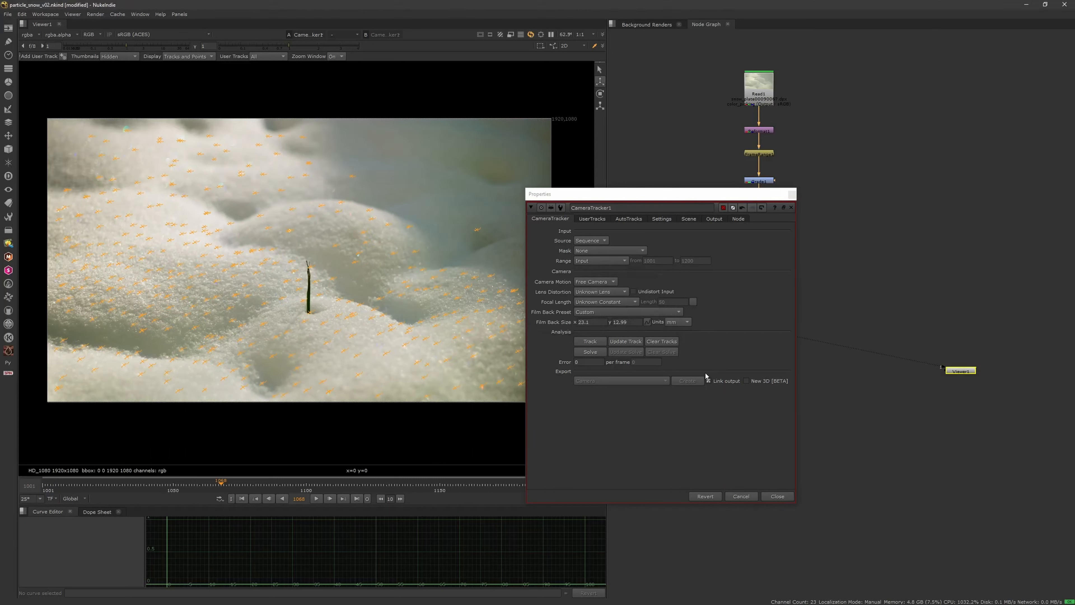
Step: Solve the camera and display the error curves from error - min to error - max in the auto-tracks graph
left_click(594, 354)
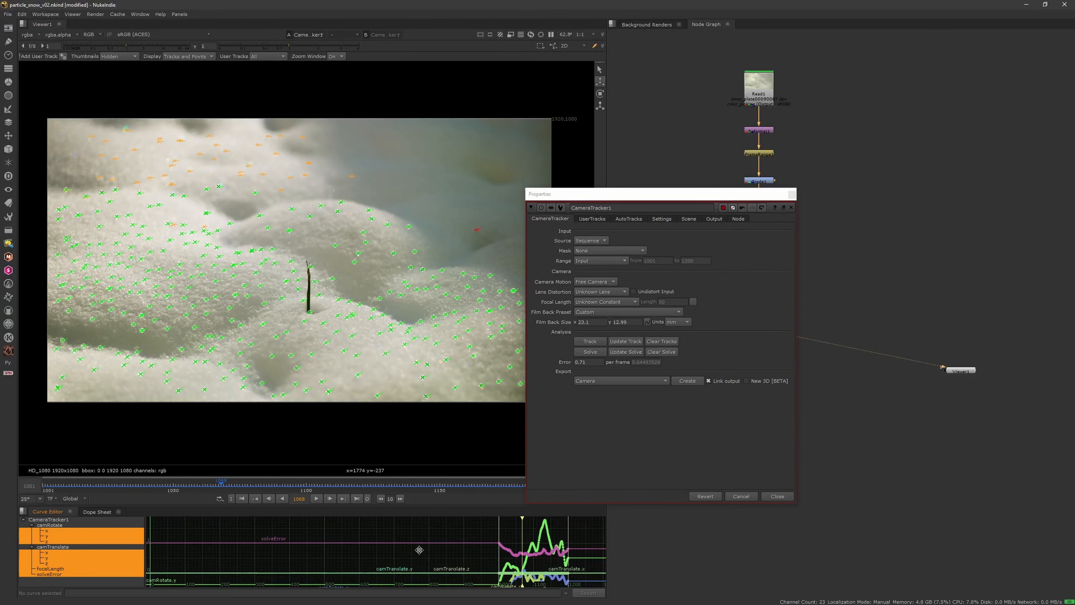
left_click(601, 219)
left_click(634, 220)
left_click(661, 219)
left_click(641, 219)
left_click_drag(565, 272, 565, 287)
Step: Set Max Track Error to 2 and Max Error to 3, and permanently delete the rejected tracks
double_click(592, 442)
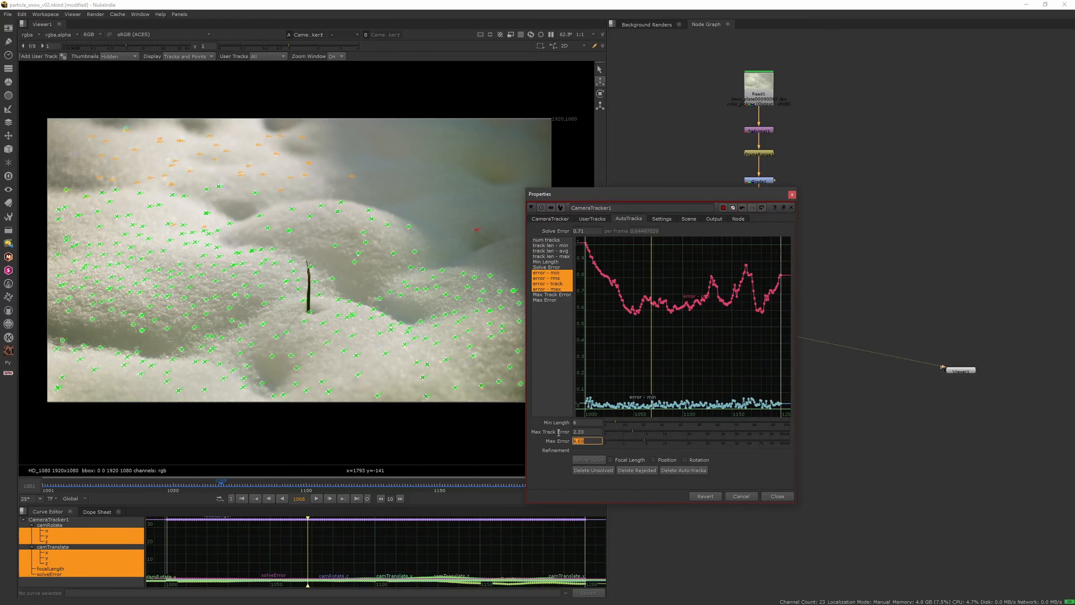
double_click(591, 431)
type("2")
key("Tab")
type("3")
left_click(644, 470)
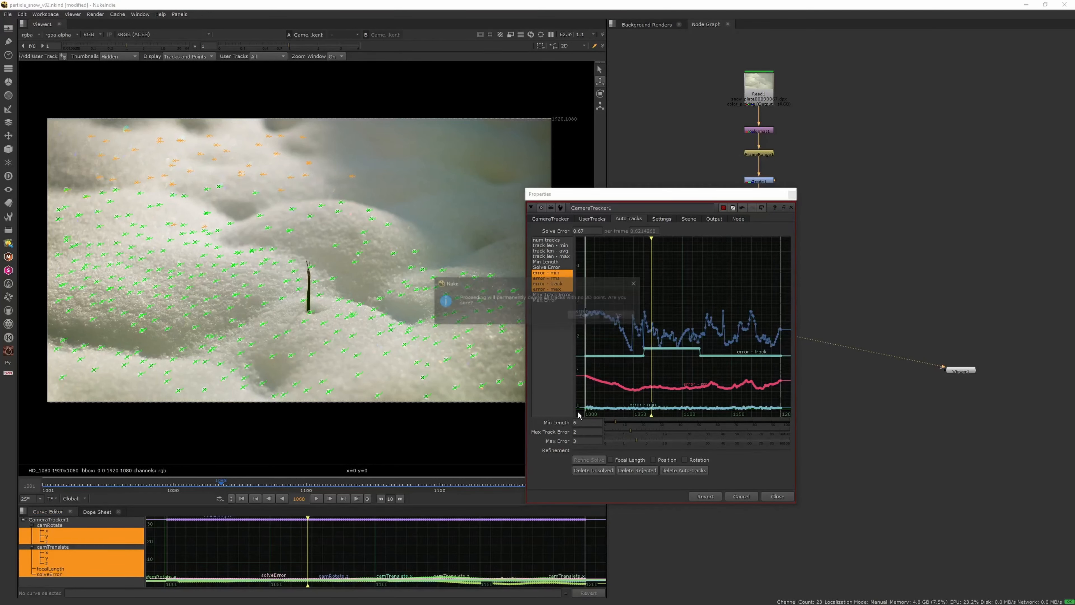
left_click(585, 315)
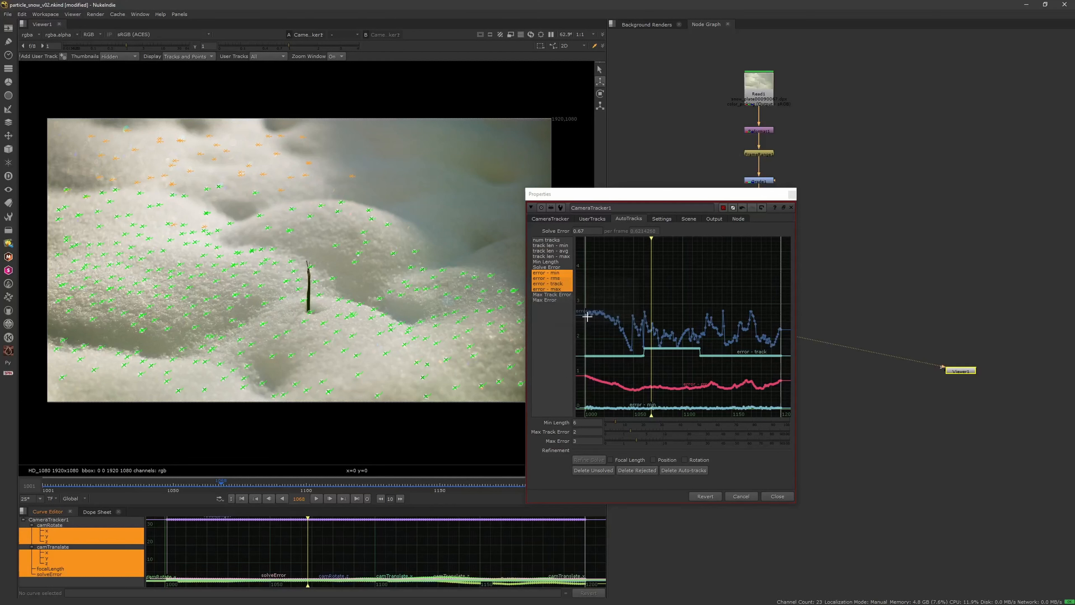
Step: Tighten Max Track Error to 1.5 and Max Error to 2.5, and delete the rejected and unsolved tracks
double_click(581, 431)
type("2.5")
key("Return")
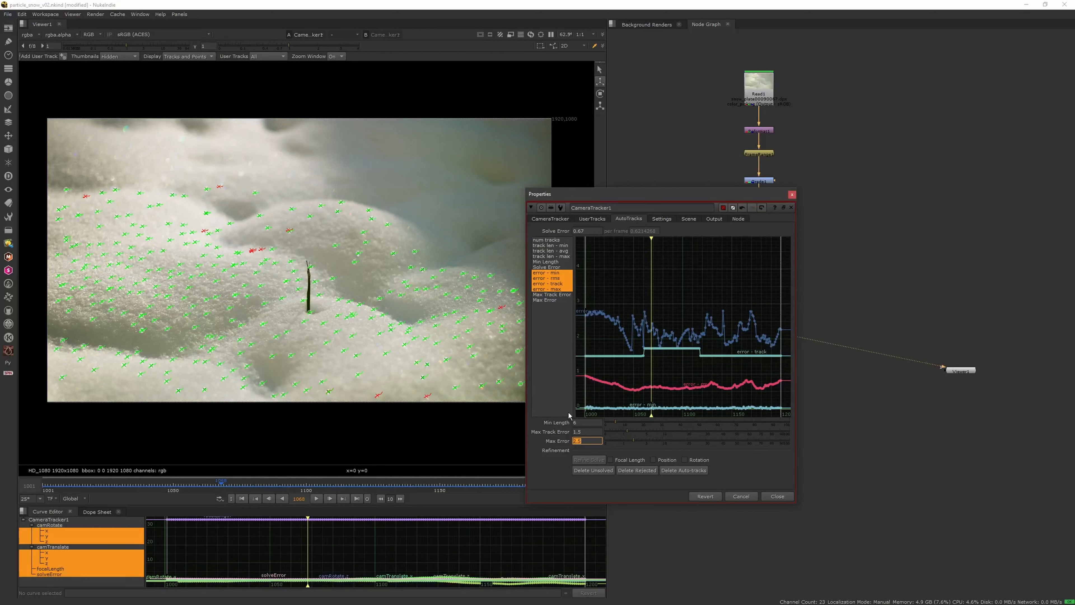
left_click(626, 471)
left_click(584, 315)
left_click(603, 471)
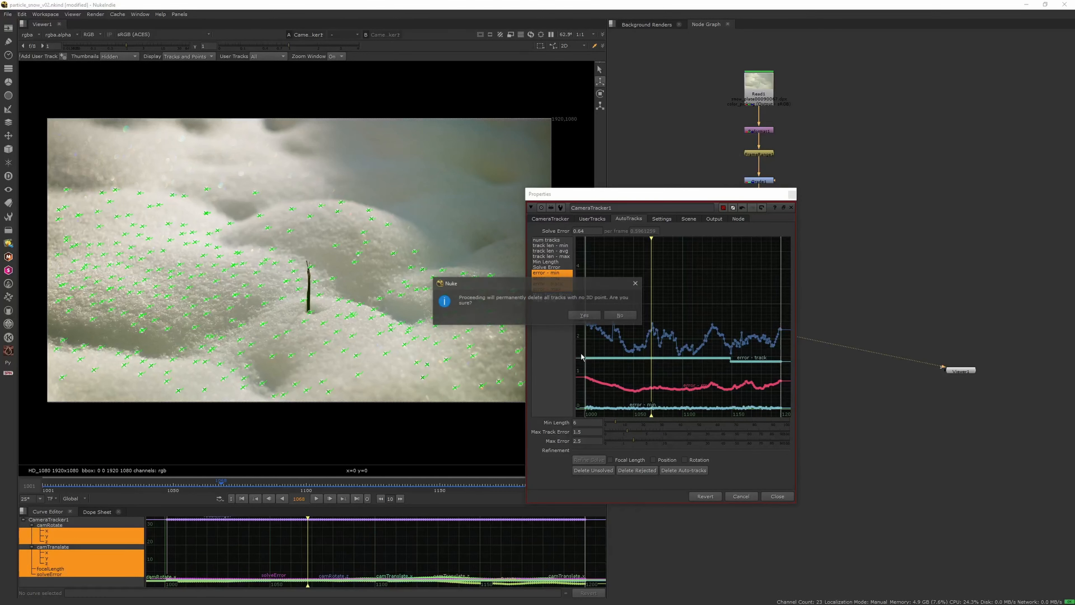
left_click(584, 315)
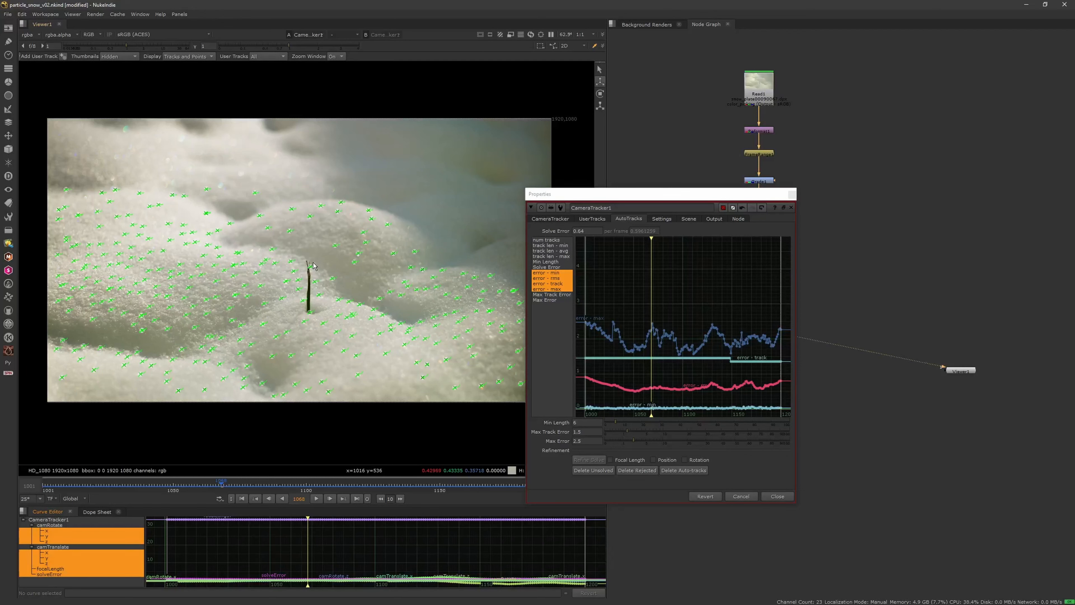
Step: At frame 1074, select tracks along the low snow creases in the plate's foreground and set the ground plane to them
left_click_drag(259, 484, 237, 487)
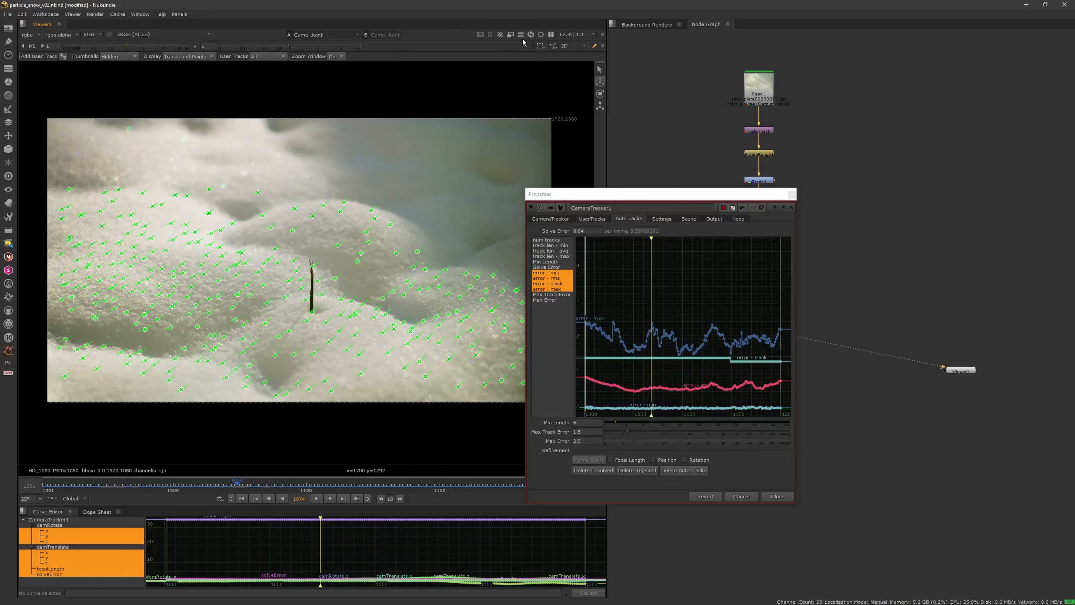
left_click(541, 46)
left_click(564, 72)
left_click_drag(150, 350, 150, 350)
right_click(142, 353)
mouse_move(143, 356)
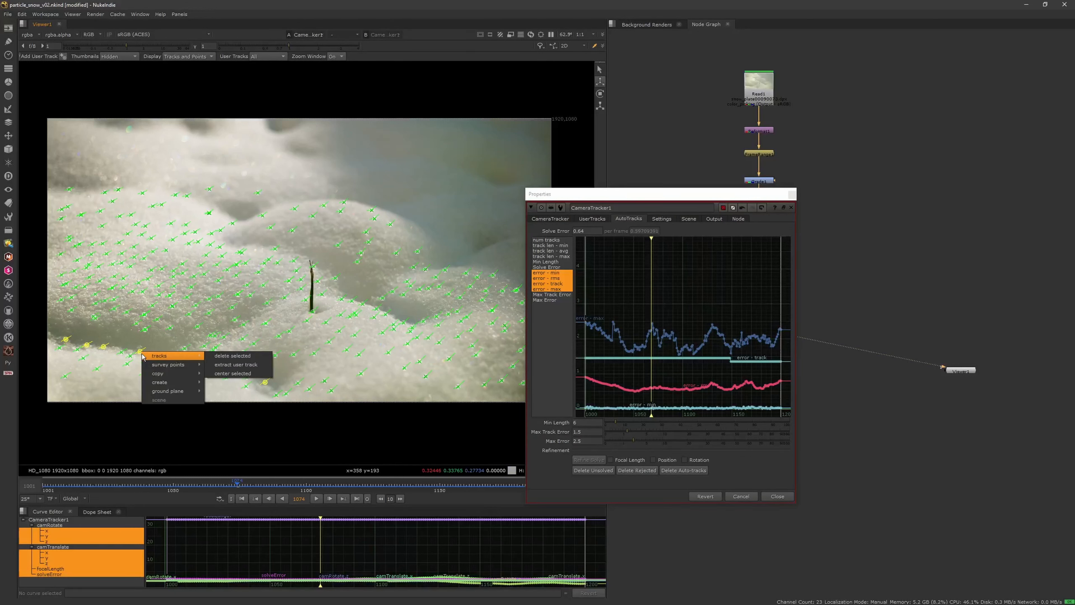
mouse_move(169, 391)
left_click(235, 392)
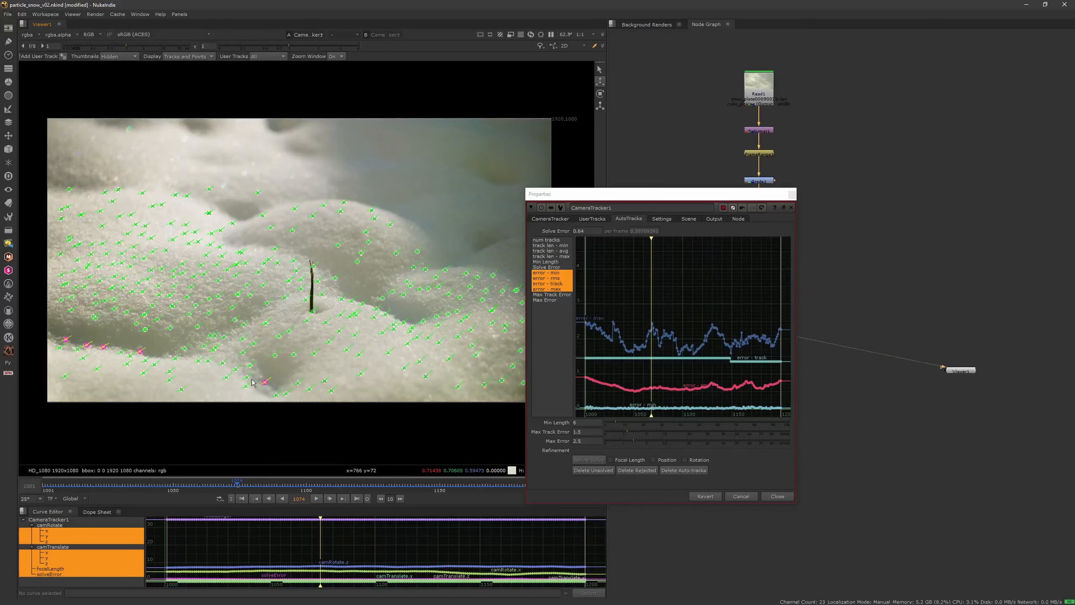
Step: Set the tracked scene's uniform scale to 100 and check the point cloud in the 3D view
key("Tab")
left_click_drag(371, 336, 361, 273, "ctrl")
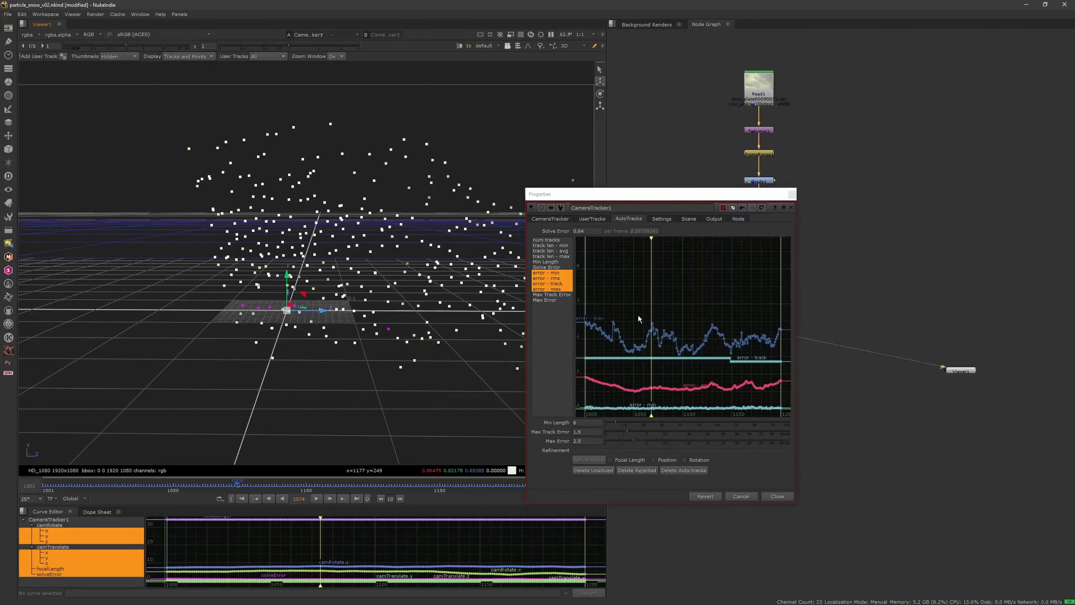
left_click(689, 219)
double_click(592, 423)
type("100")
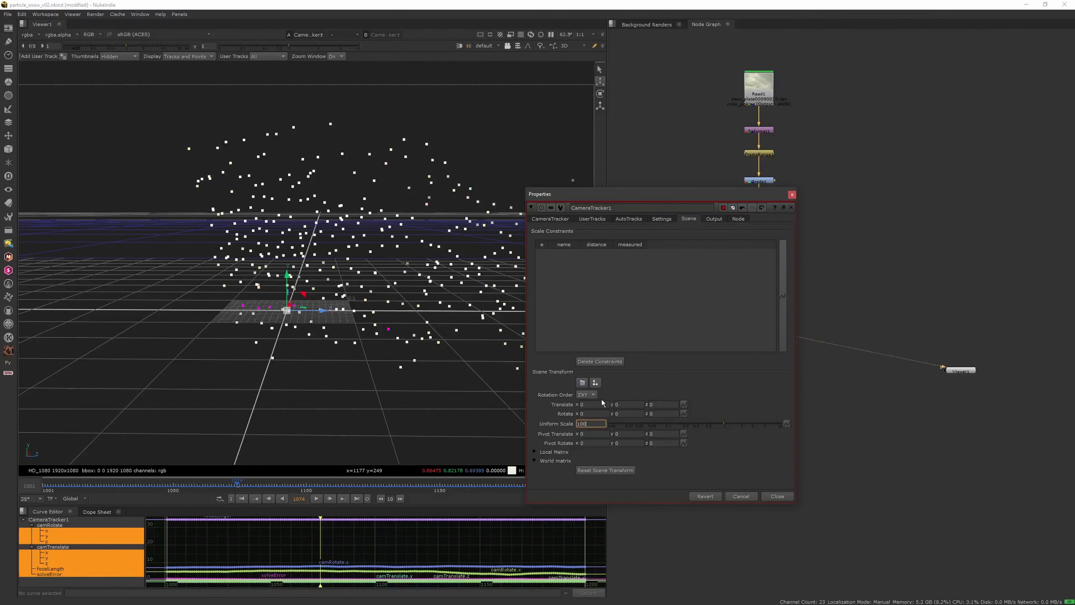
key("Return")
scroll(364, 295, "down", 20)
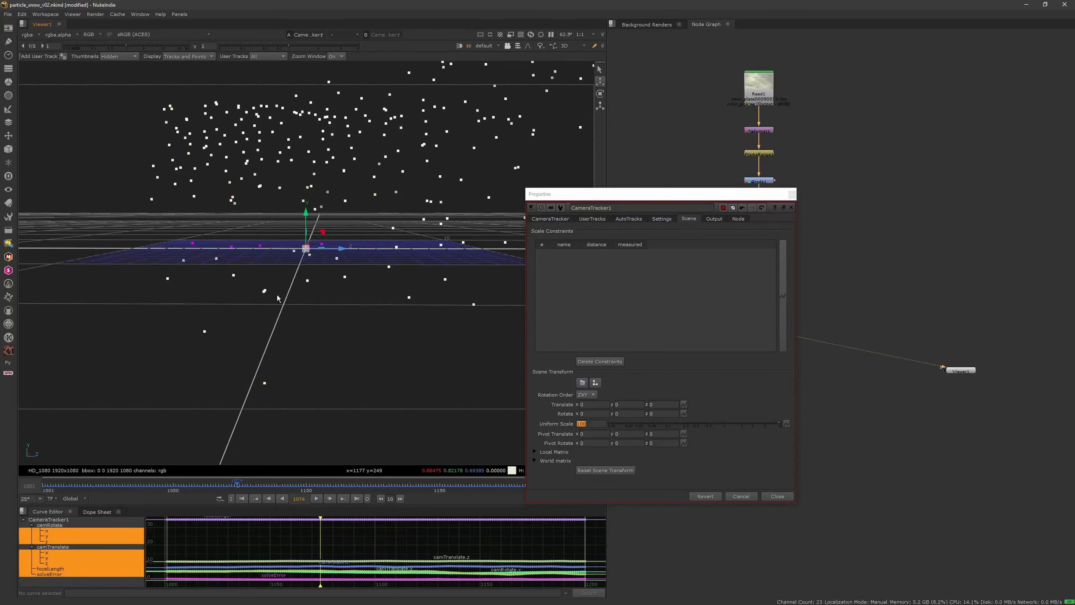
left_click_drag(372, 294, 345, 284, "ctrl")
key("Tab")
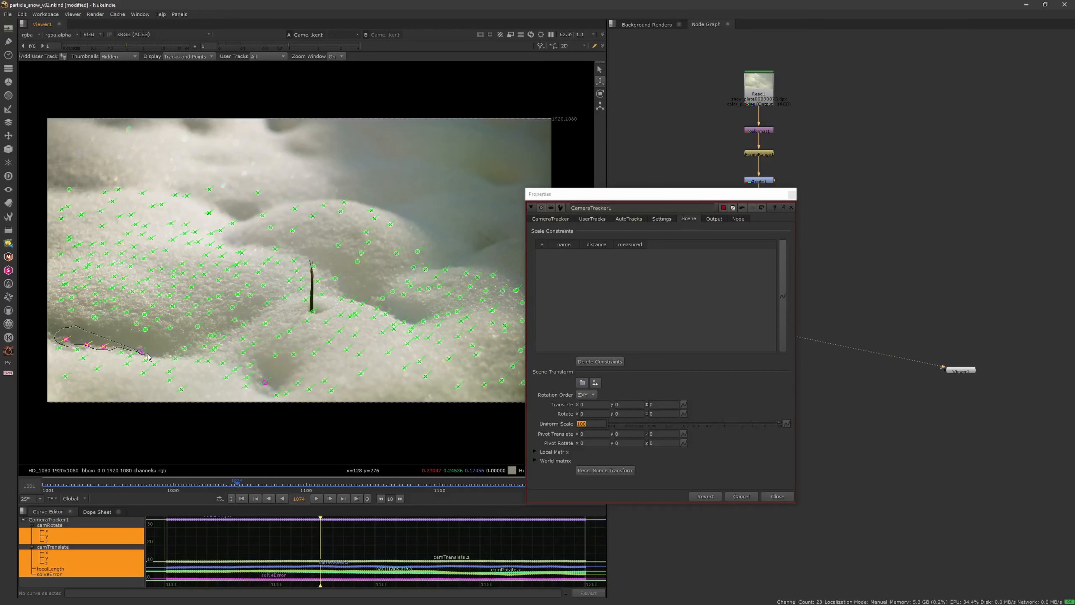
Step: Reselect the foreground tracks along the snow crease, set the ground plane to them, and check the point cloud in 3D
left_click_drag(132, 335, 120, 341)
right_click(104, 347)
mouse_move(140, 386)
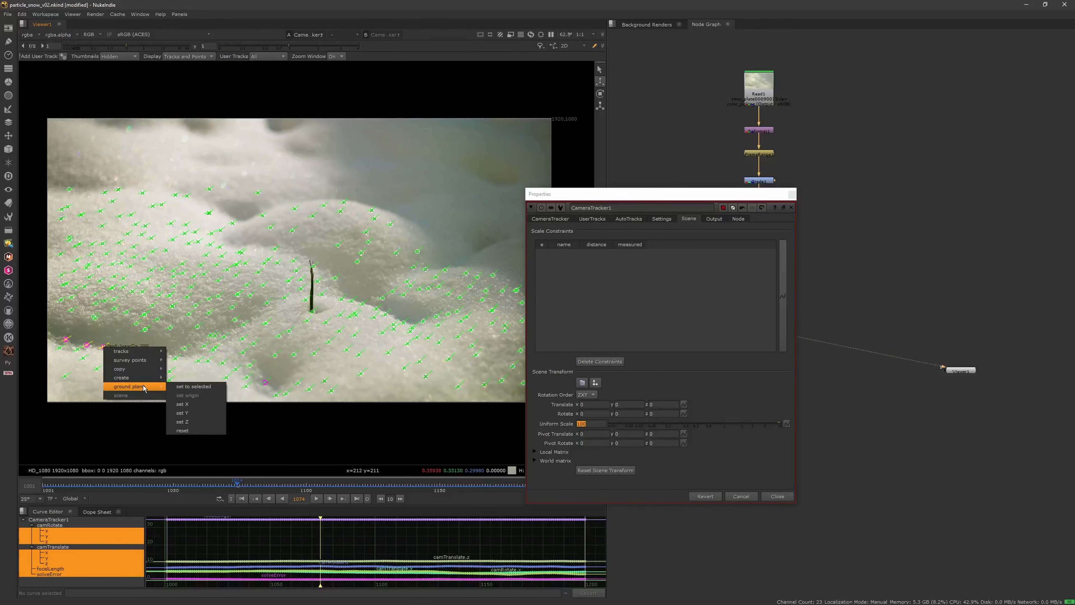
left_click(185, 385)
key("Tab")
left_click_drag(374, 294, 296, 275, "ctrl")
key("Tab")
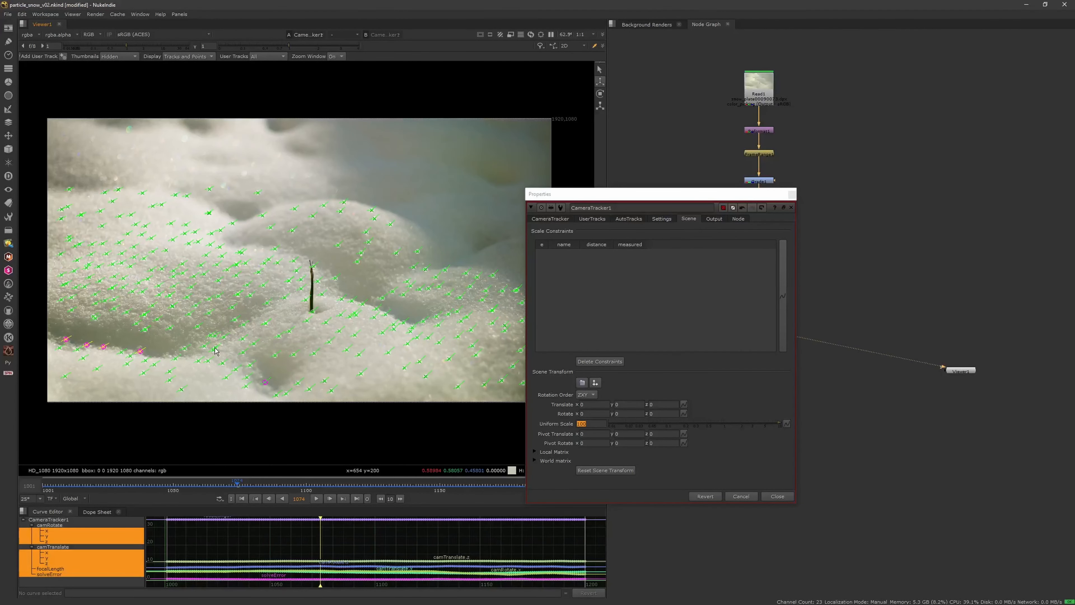
Step: Set the ground plane to the track at the base of the twig and orbit the point cloud in 3D
right_click(314, 313)
mouse_move(343, 339)
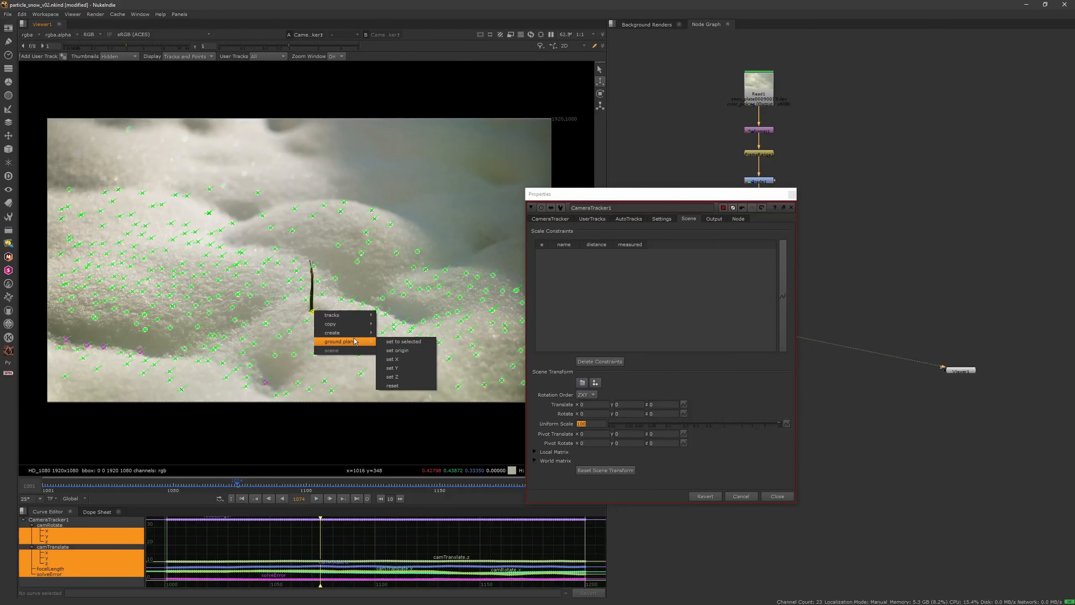
left_click(400, 342)
key("Tab")
left_click_drag(402, 328, 312, 287, "ctrl")
Step: Set the scene transform's Y translation to 0.95
left_click(571, 46)
left_click(576, 118)
middle_click_drag(313, 287, 372, 271)
mouse_move(634, 405)
middle_mouse_down()
mouse_move(602, 401)
mouse_move(679, 385)
mouse_move(677, 405)
mouse_move(644, 396)
mouse_move(696, 394)
mouse_move(636, 413)
middle_mouse_up()
key("Tab")
key("Tab")
Step: Compare the point cloud with the ground line in the side views and set the scene's Y translation to 2.02
left_click(567, 46)
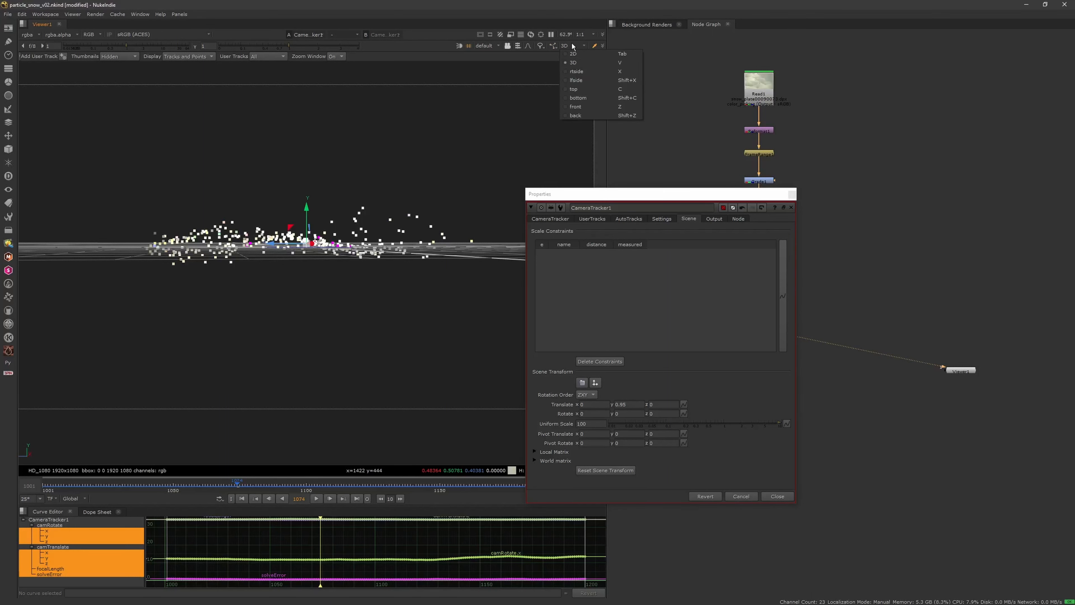
left_click(579, 76)
scroll(383, 283, "down", 3)
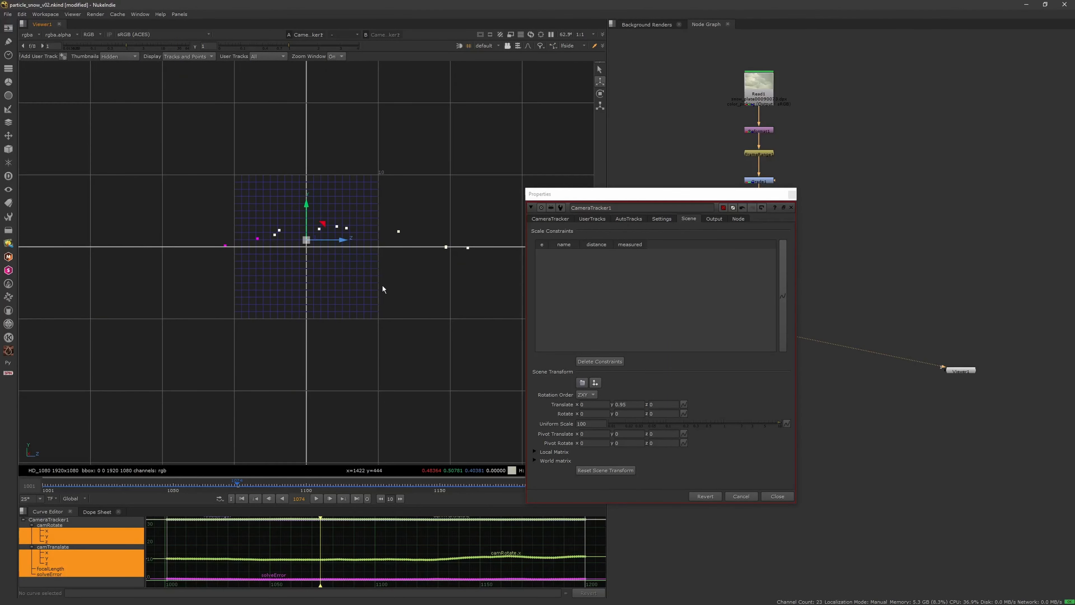
left_click(575, 47)
left_click(585, 70)
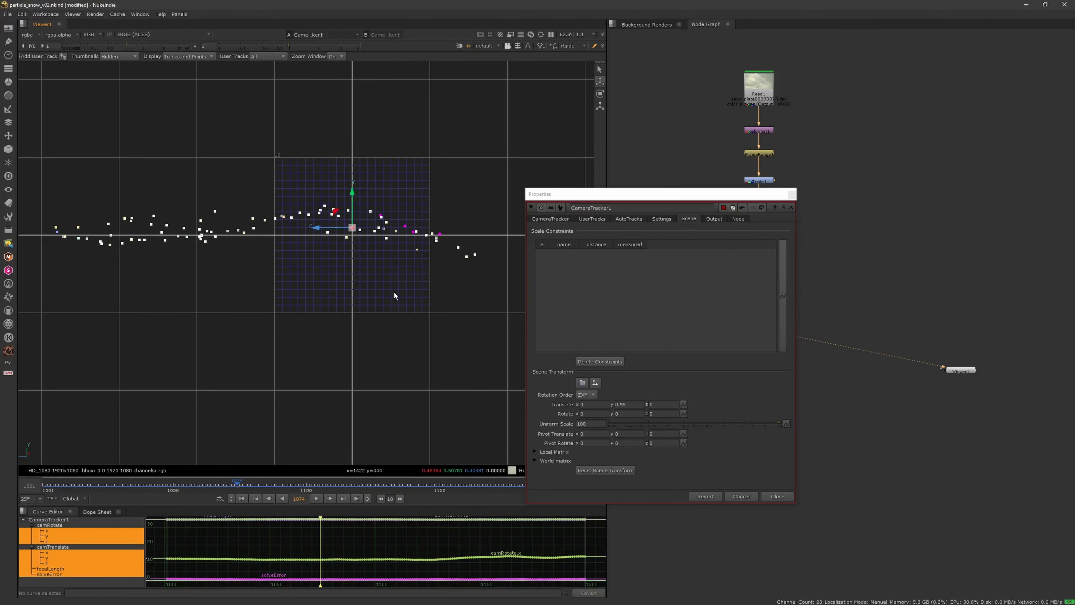
middle_click_drag(394, 291, 406, 298)
left_click_drag(637, 406, 665, 405)
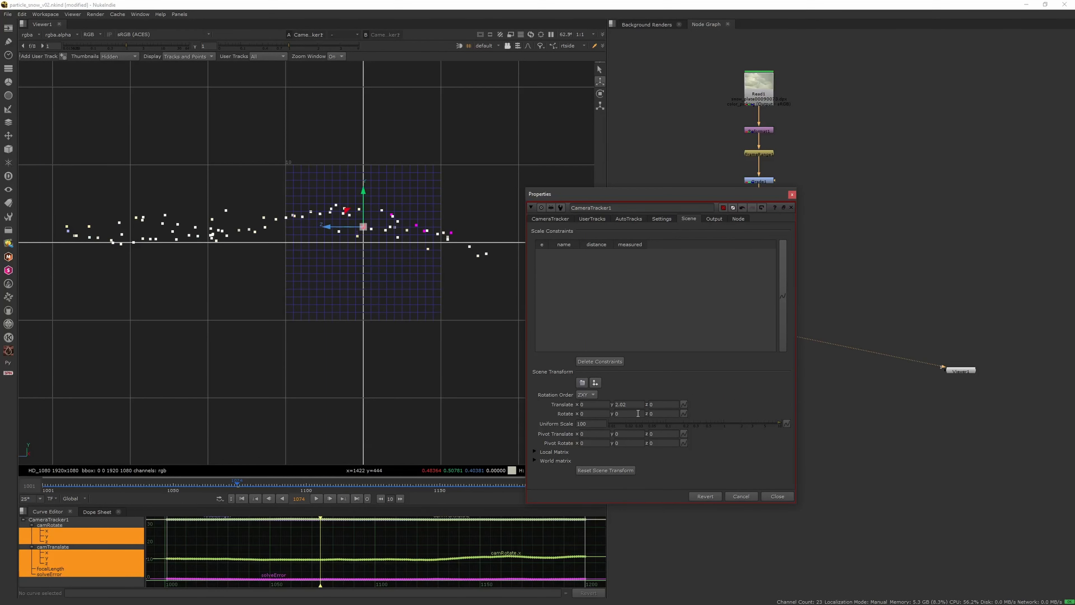
Step: Set the scene's X rotation to 1.35 and inspect the aligned point cloud in the perspective 3D view
left_click_drag(643, 416, 709, 416)
key("ctrl+z")
key("ctrl+z")
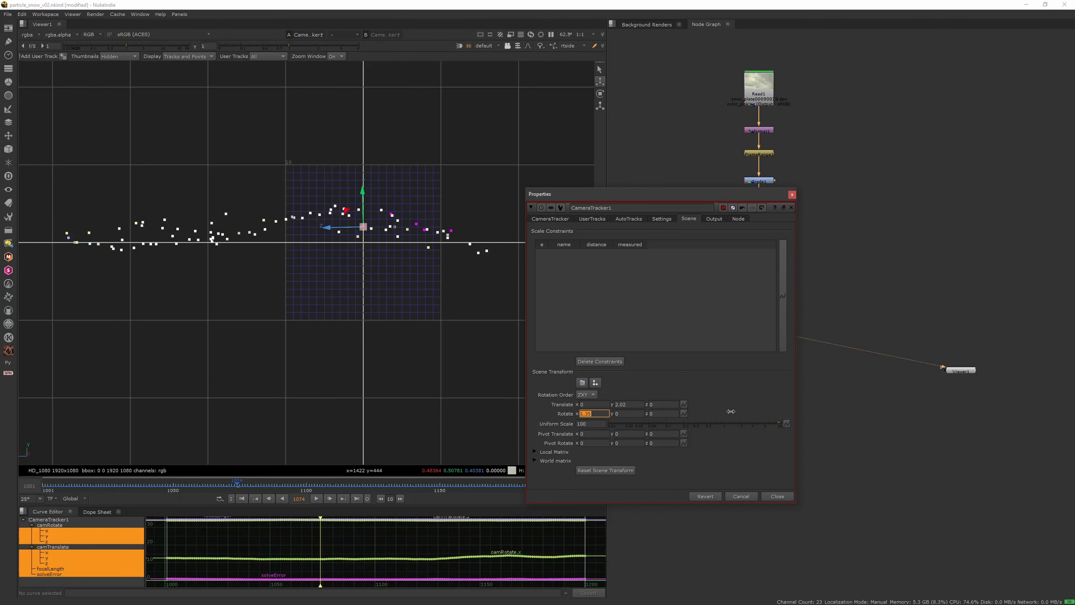
key("Tab")
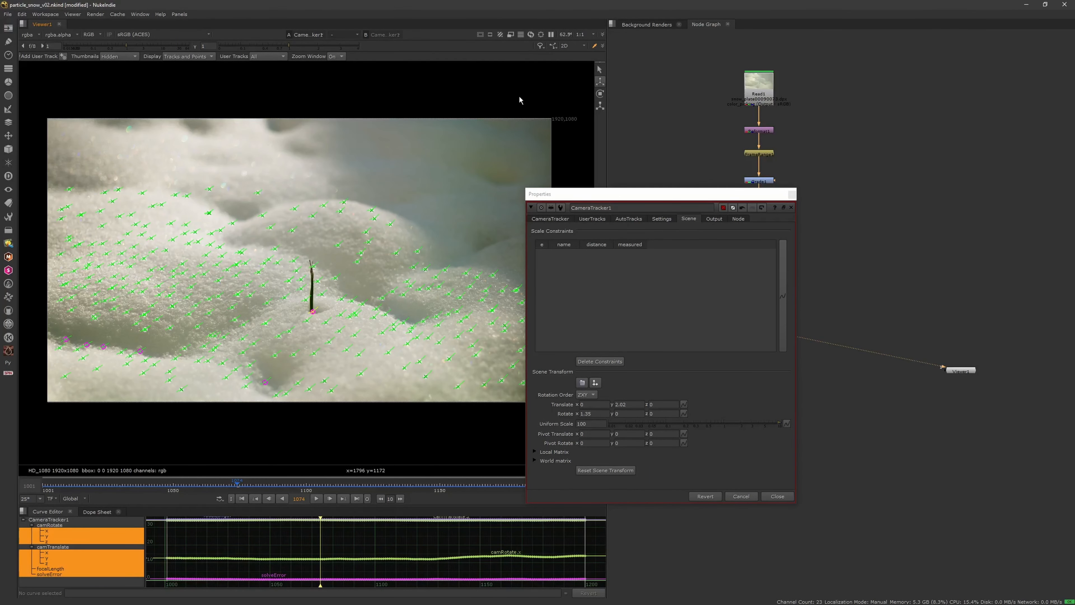
key("Tab")
left_click(577, 45)
left_click(582, 60)
scroll(394, 275, "down", 3)
left_click_drag(394, 275, 397, 309, "ctrl")
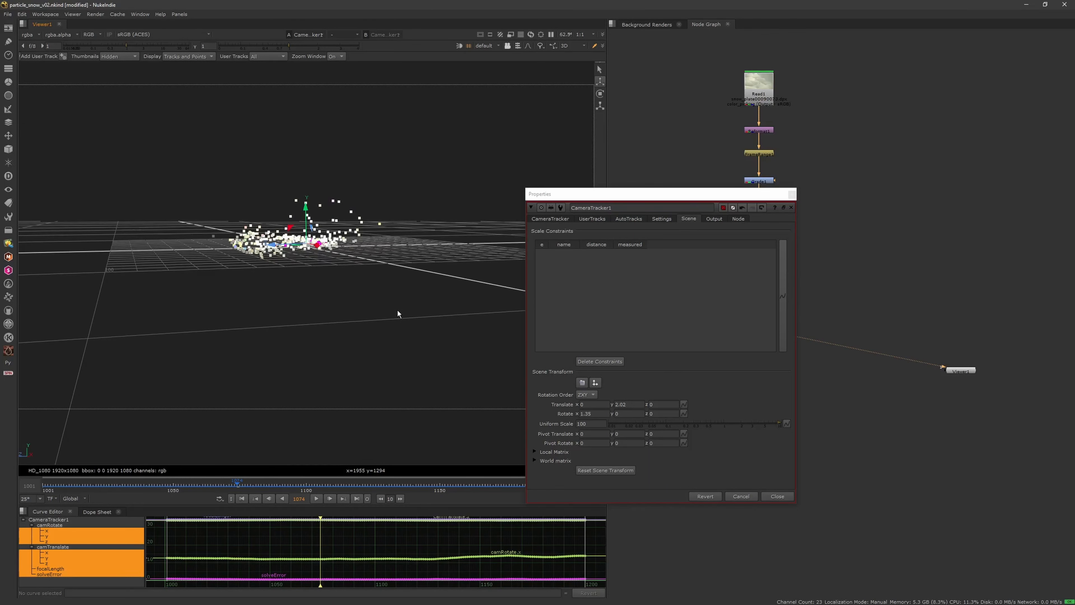
key("Tab")
Step: Export the camera solve as a Scene+ node setup with linked output and close the tracker's properties
left_click(571, 218)
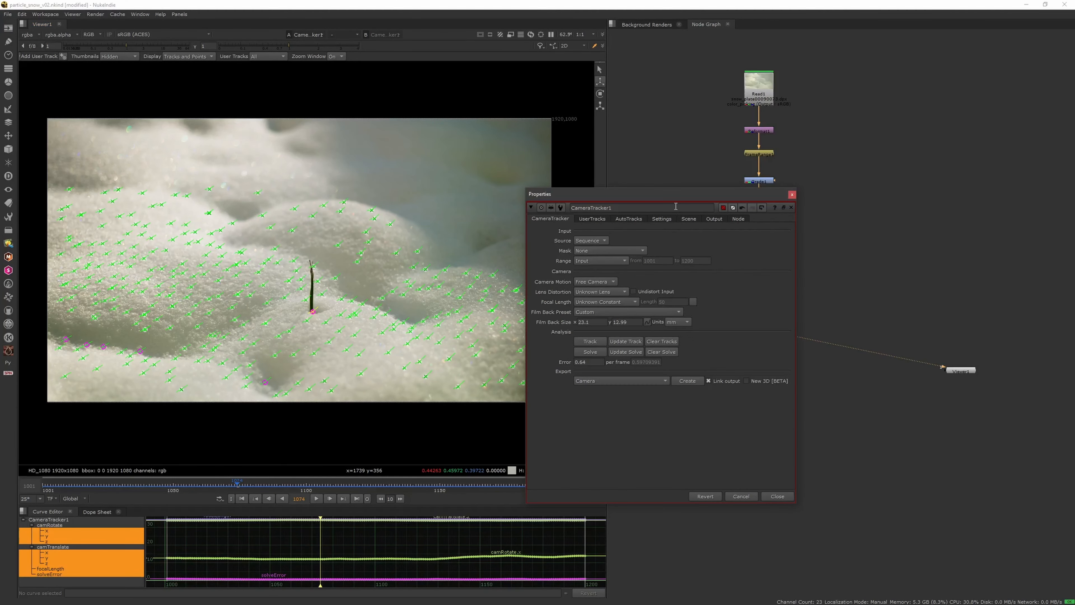
left_click_drag(576, 194, 532, 160)
left_click(577, 346)
left_click(583, 382)
left_click(639, 350)
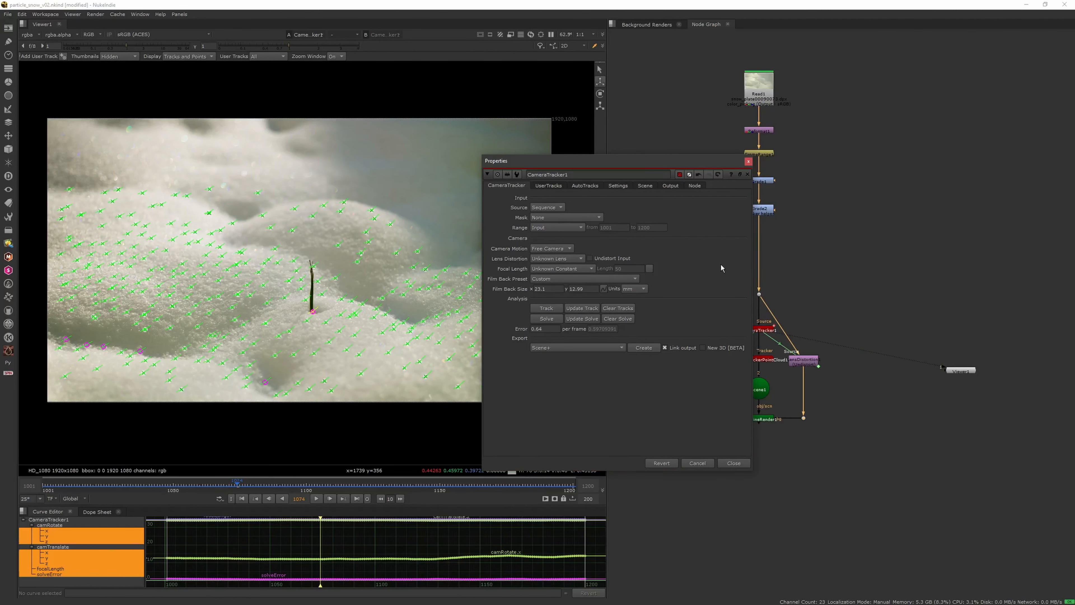
left_click(748, 161)
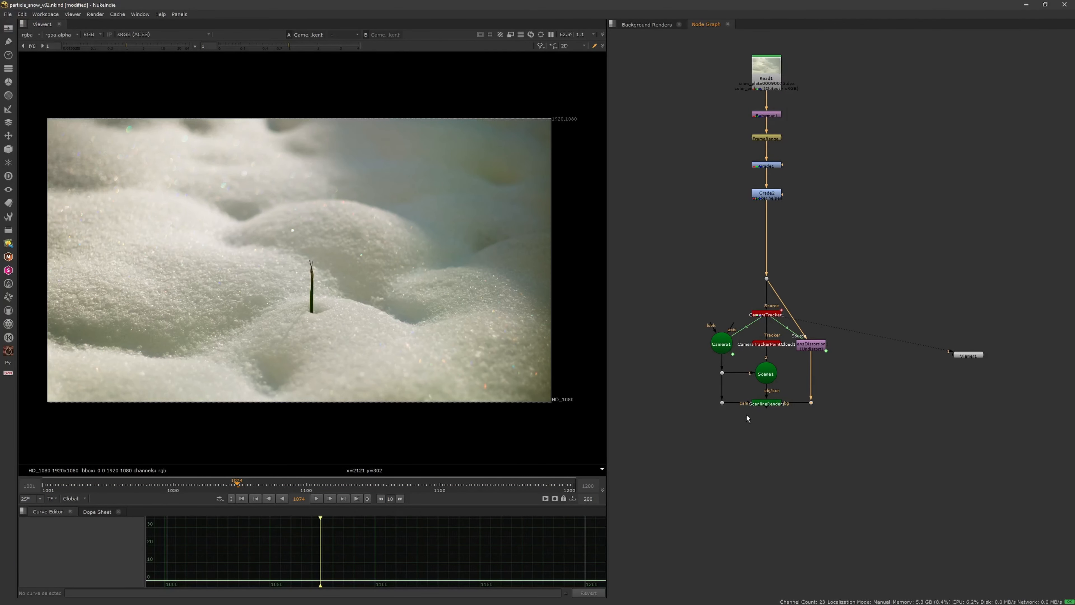
Step: Remove the dot between the lens distortion and ScanlineRender nodes, and move the scene and render nodes far below the tracker
middle_click_drag(790, 392, 795, 289)
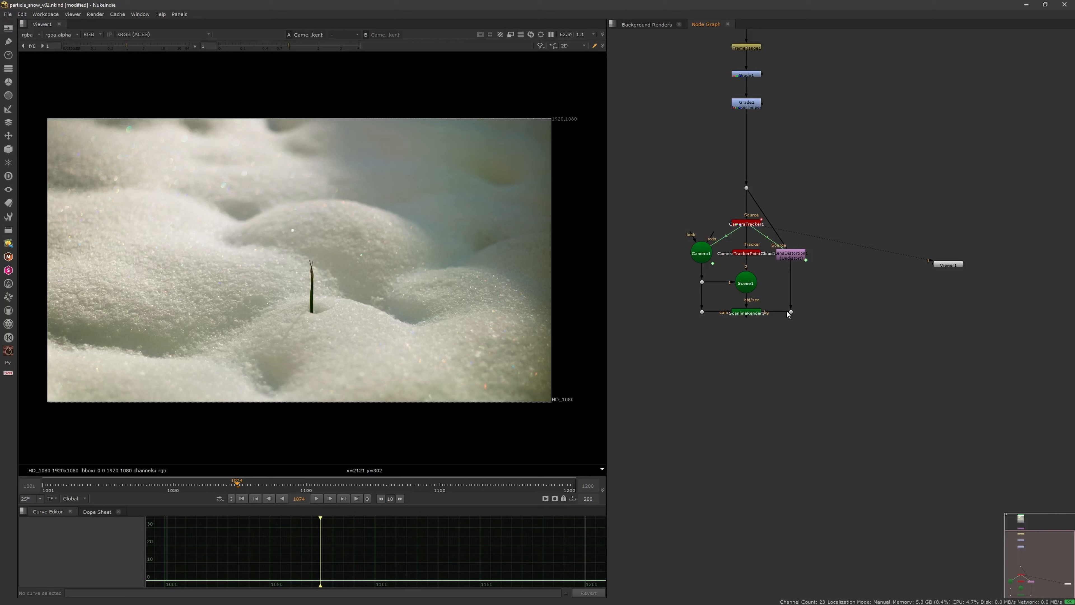
left_click(795, 254)
scroll(792, 194, "down", 4)
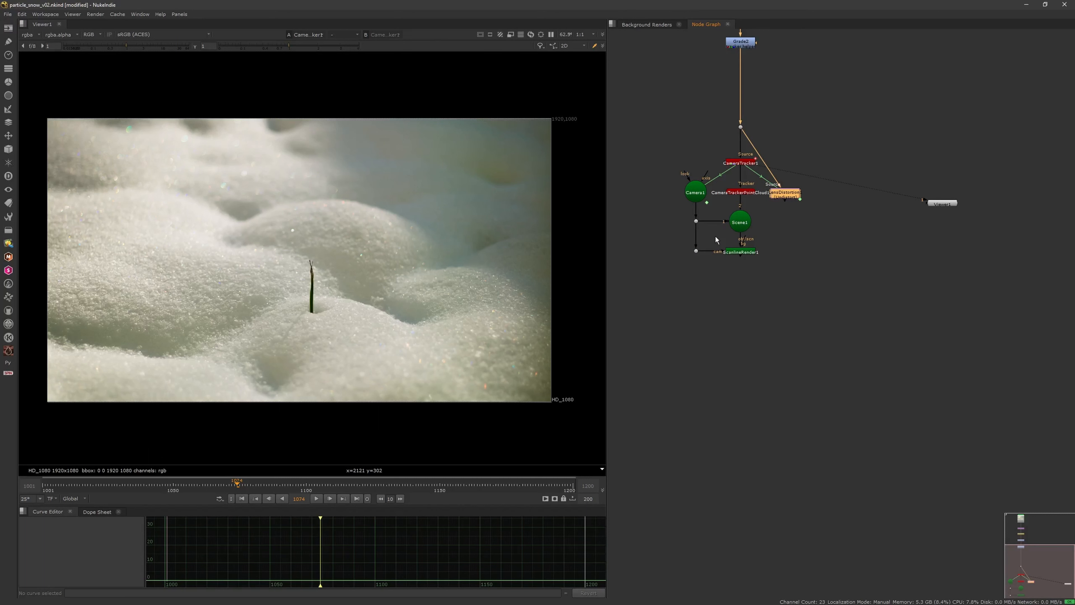
left_click_drag(706, 293, 765, 504)
scroll(763, 449, "down", 4)
left_click(744, 422)
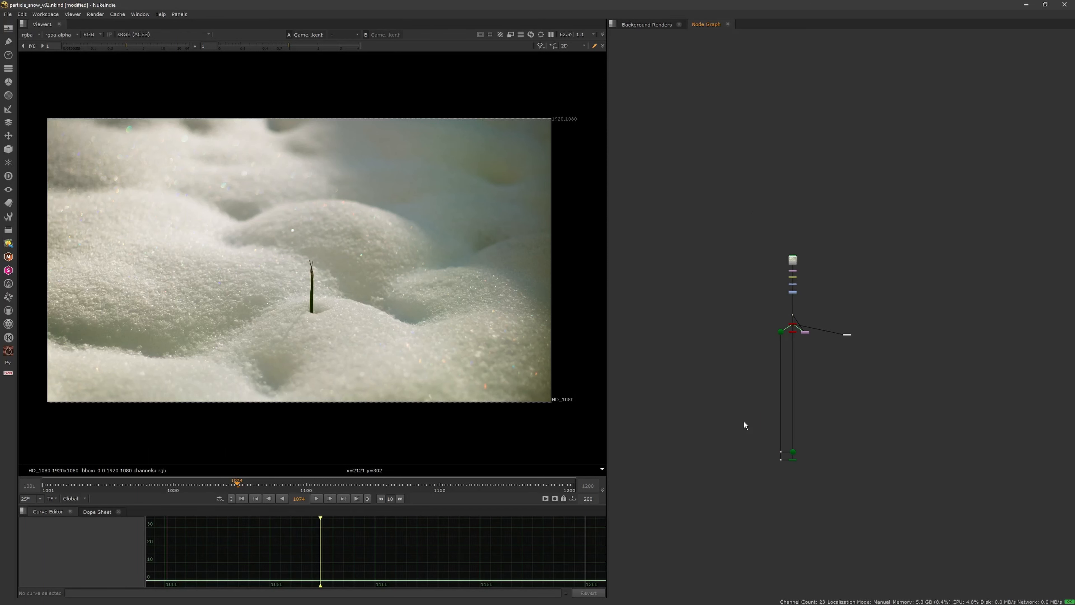
Step: Save the script, and save it again as the new version particle_snow_v03
key("ctrl+s")
scroll(758, 381, "up", 2)
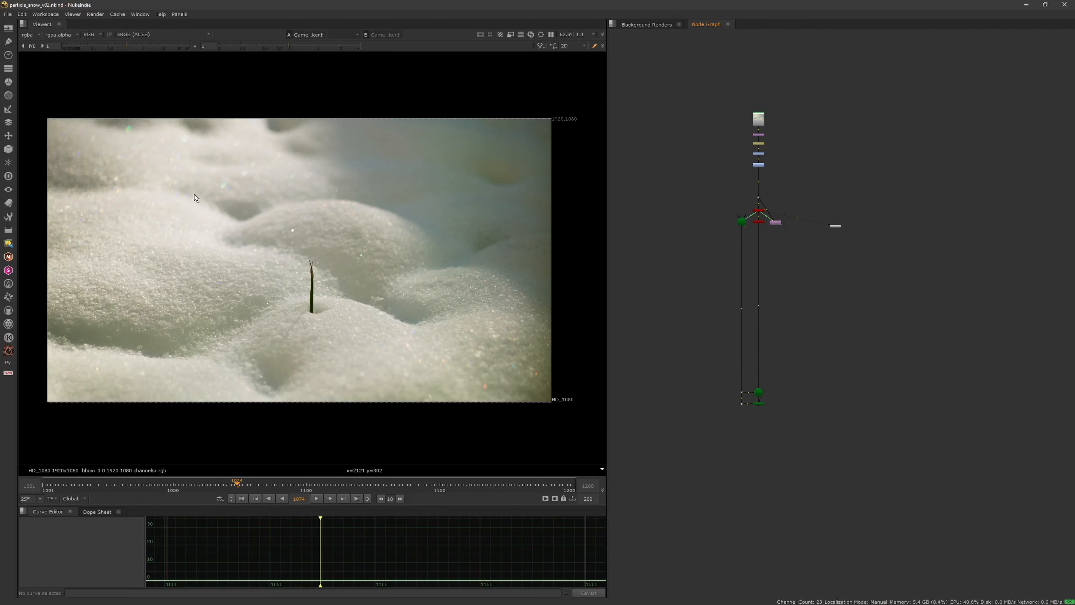
left_click(10, 15)
left_click(36, 96)
Step: View the Scene1 node and orbit around the camera and point cloud to inspect their alignment
key("1")
left_click_drag(397, 338, 249, 323, "ctrl")
left_click_drag(380, 331, 545, 304, "ctrl")
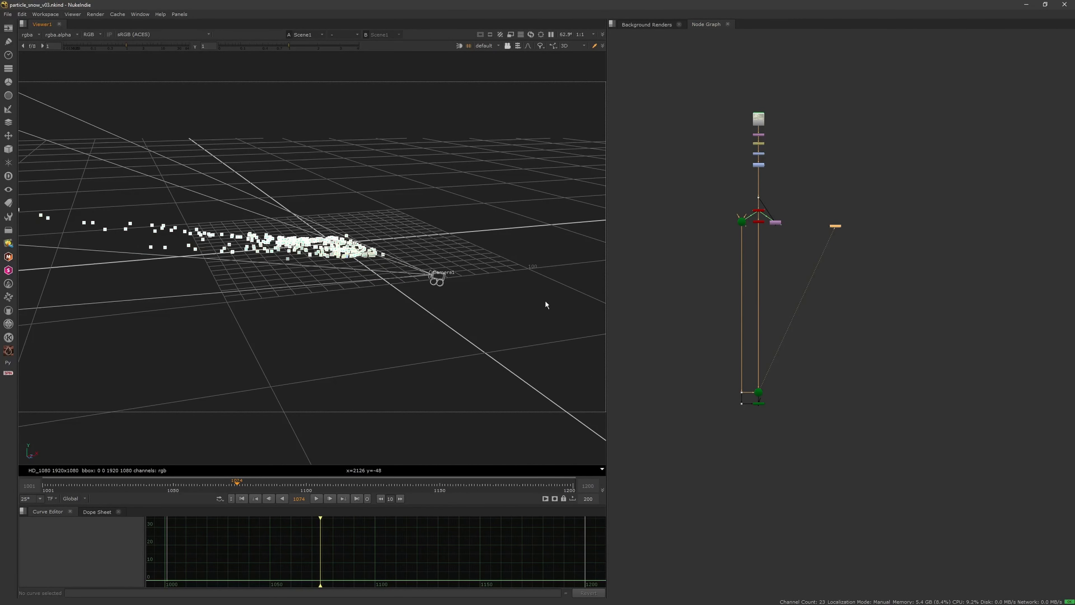
Step: Delete the exported camera, point cloud, lens distortion, scene and render nodes, and view the CameraTracker node in 3D
scroll(741, 265, "up", 5)
left_click_drag(664, 532, 822, 226)
key("Delete")
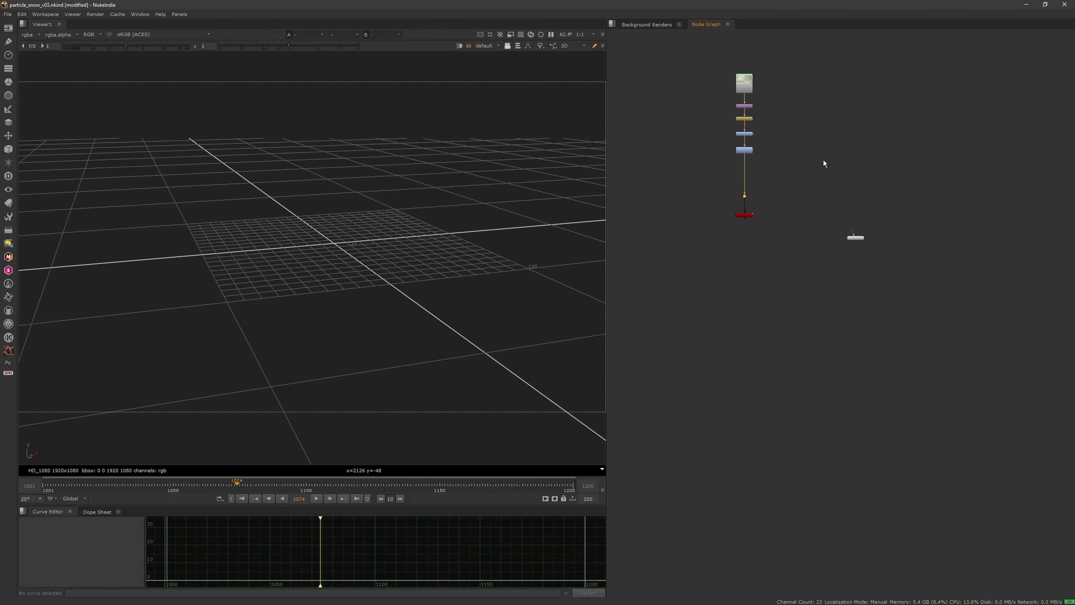
scroll(744, 222, "up", 3)
key("1")
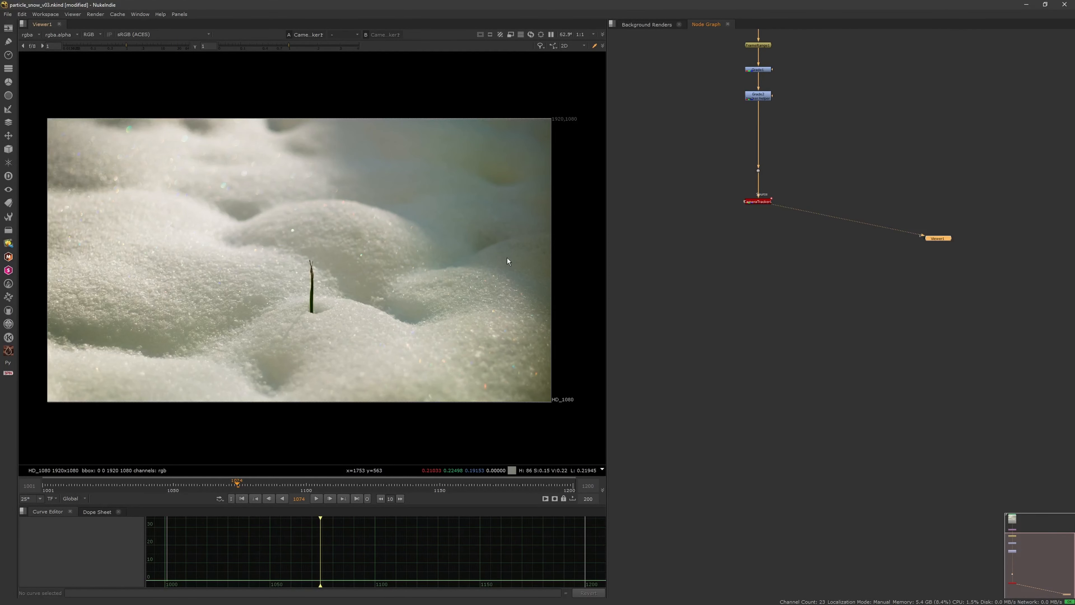
key("Tab")
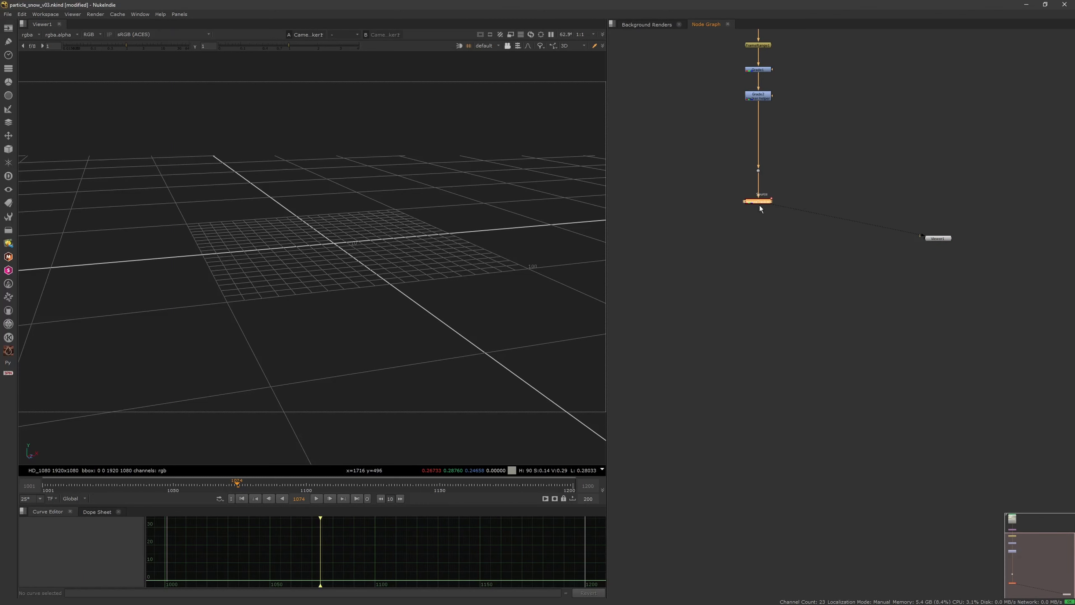
Step: Open the CameraTracker1 scene transform settings and reset both Translate and Rotate to their default values
double_click(759, 204)
left_click_drag(389, 276, 283, 337, "ctrl")
left_click(625, 185)
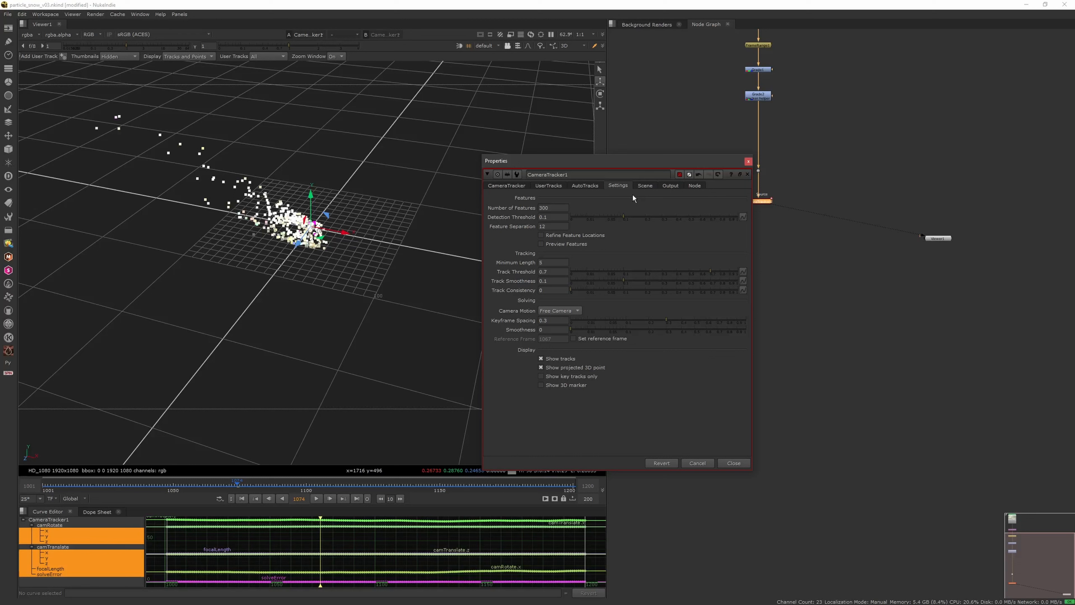
left_click(646, 186)
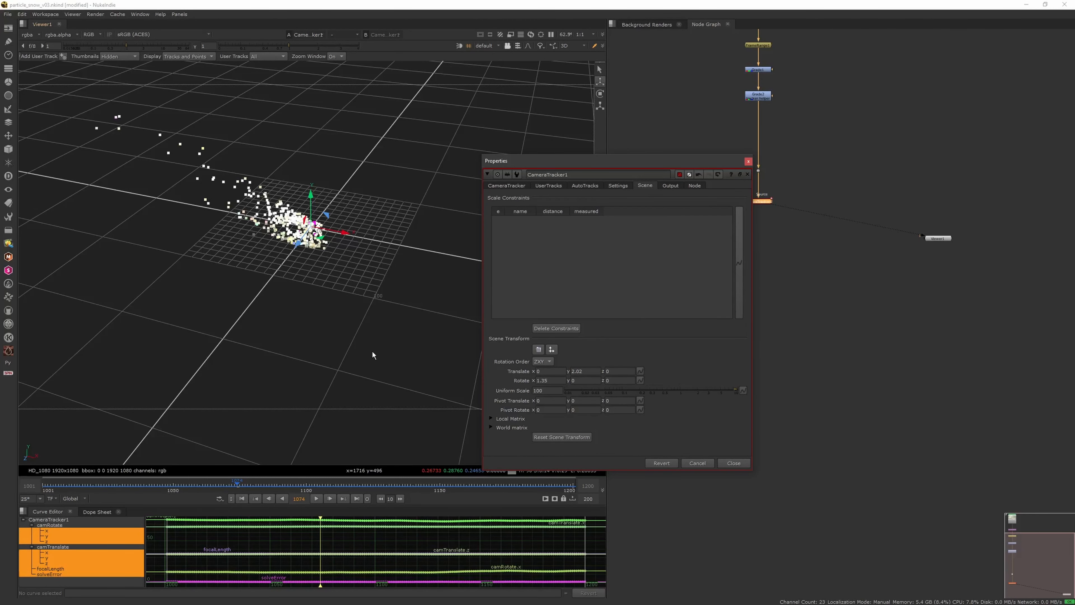
left_click_drag(372, 355, 410, 361, "ctrl")
left_click(640, 372)
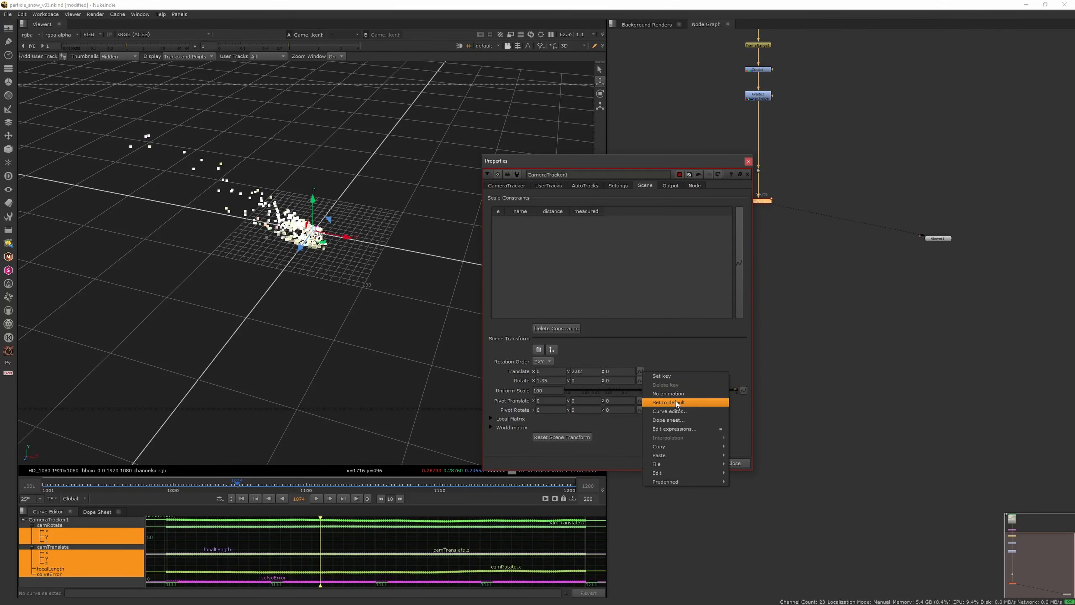
left_click(676, 402)
left_click(642, 381)
left_click(666, 402)
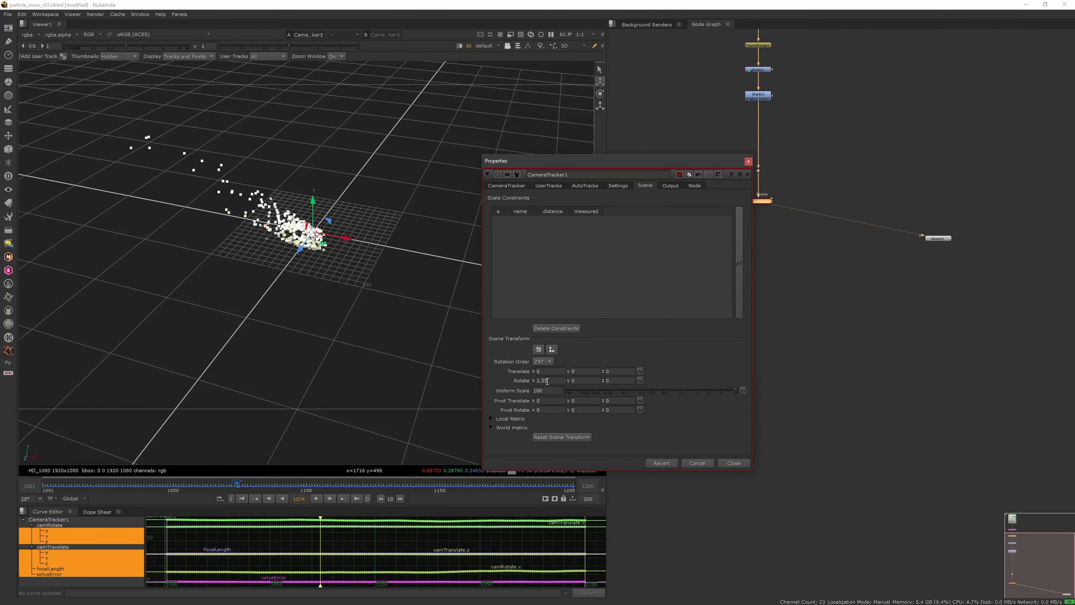
left_click(641, 381)
left_click(668, 412)
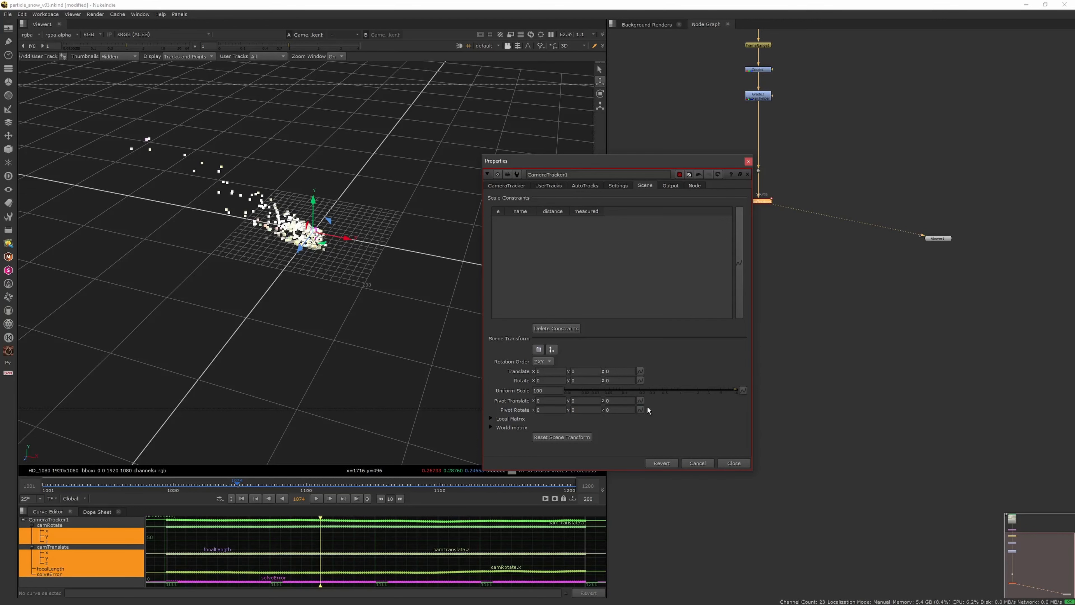
Step: Orbit the point cloud, switch to the 2D plate with its tracked features, and move the properties window clear of the image
left_click_drag(326, 320, 424, 204, "ctrl")
key("Tab")
key("Tab")
key("Tab")
scroll(342, 282, "up", 1)
middle_click_drag(287, 326, 334, 301)
scroll(302, 313, "down", 1)
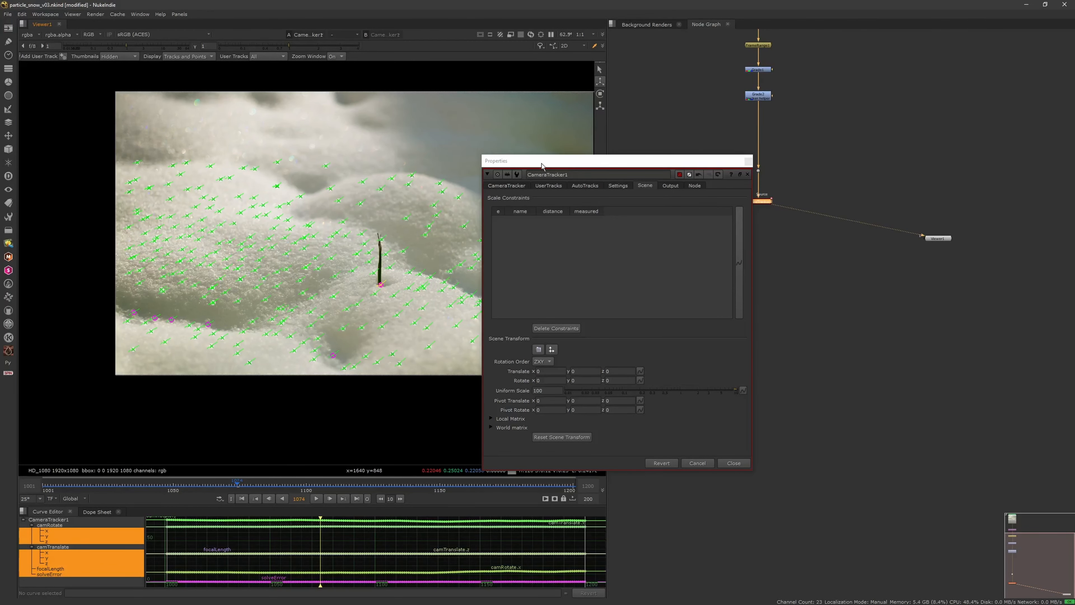
left_click_drag(542, 165, 639, 150)
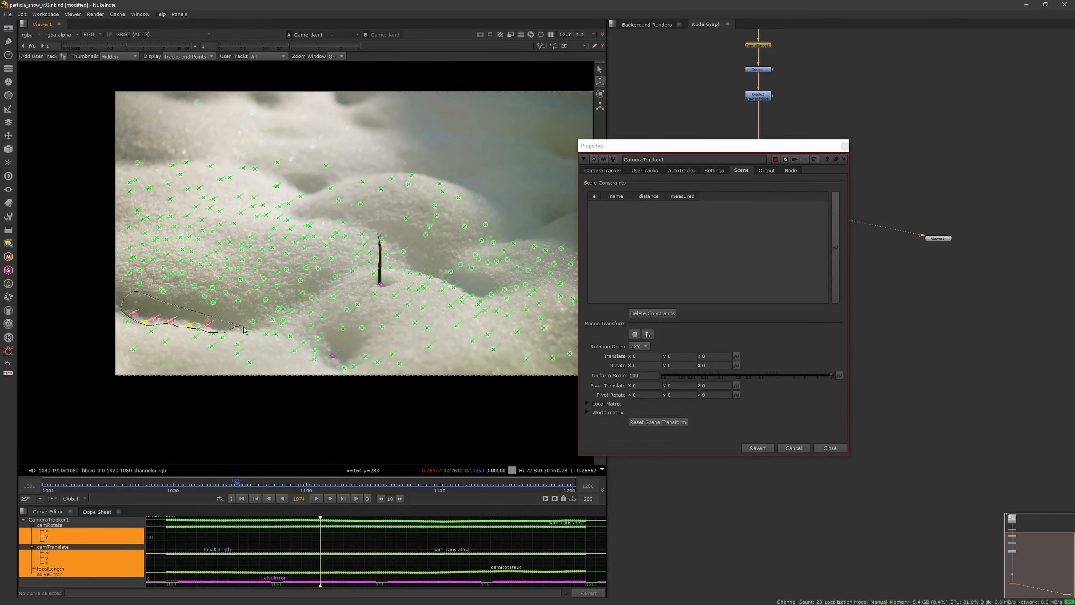
Step: Select the tracked features around the base of the twig and set the ground plane to them
middle_click_drag(369, 282, 342, 283)
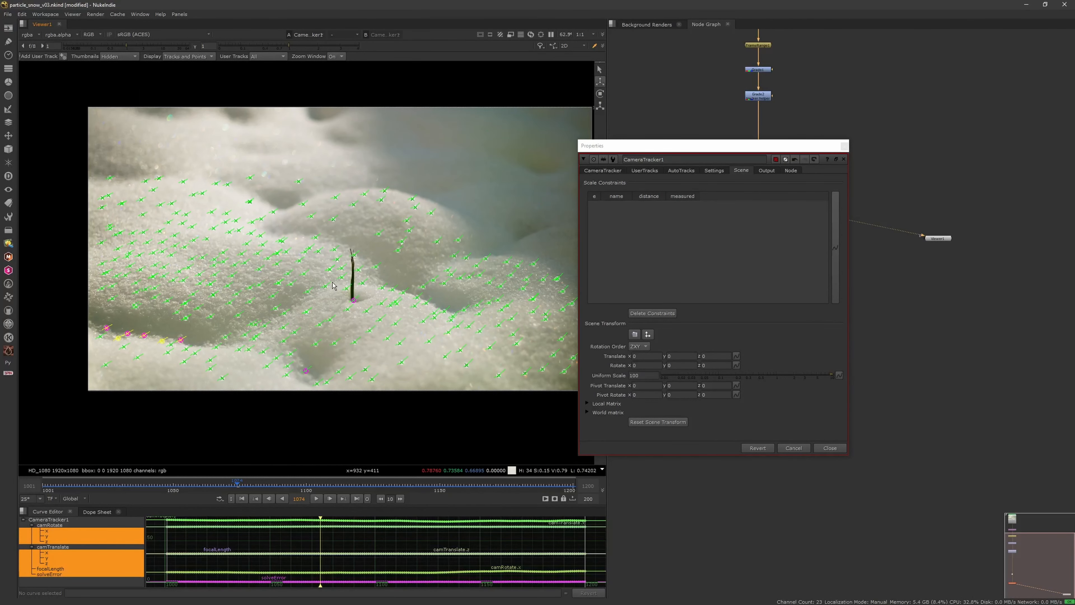
mouse_move(339, 347)
middle_click_drag(431, 314, 413, 311)
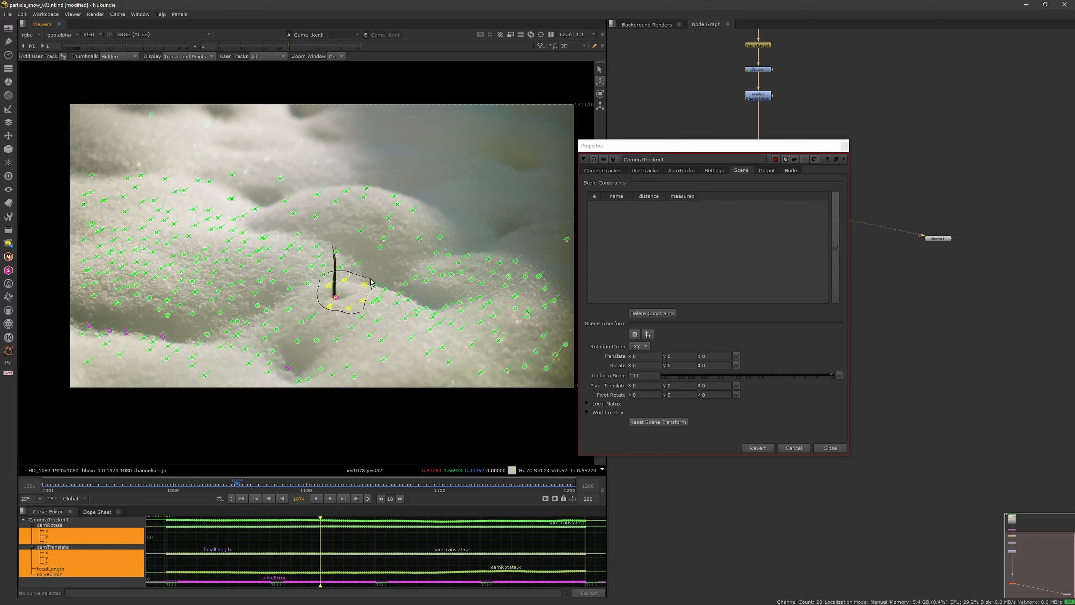
right_click(345, 280)
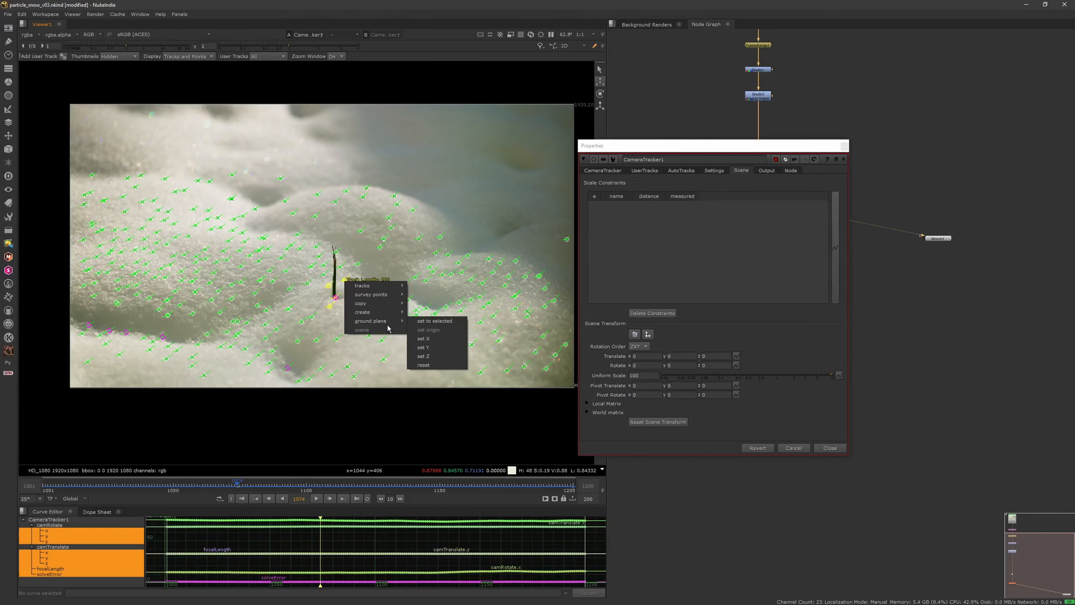
left_click(433, 324)
key("Tab")
key("Tab")
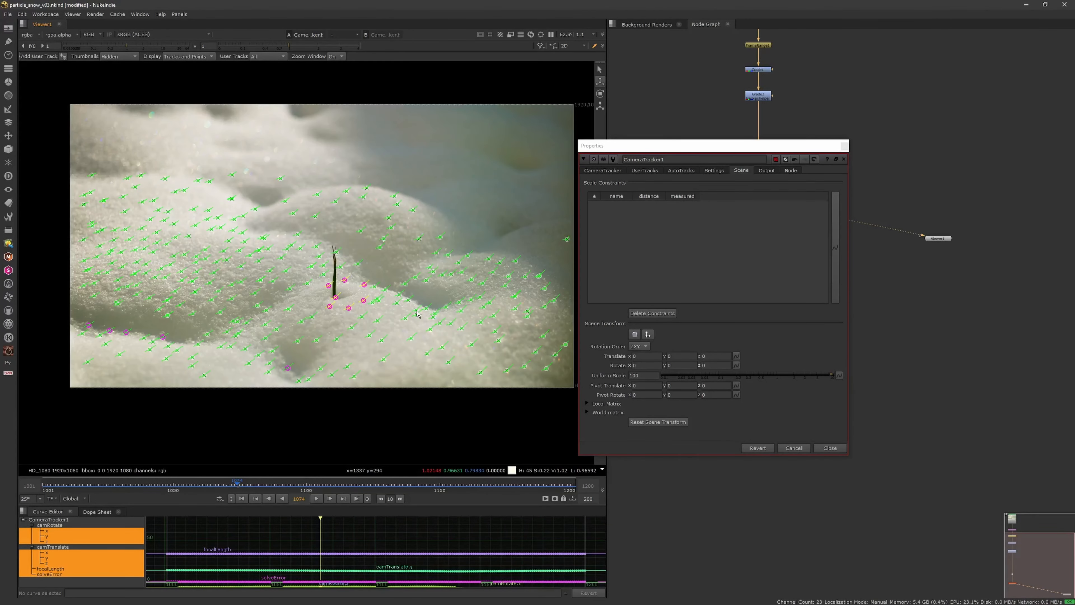
Step: Export the solve as Scene+ with linked output, and view the new scene in 3D
left_click(602, 171)
left_click(739, 332)
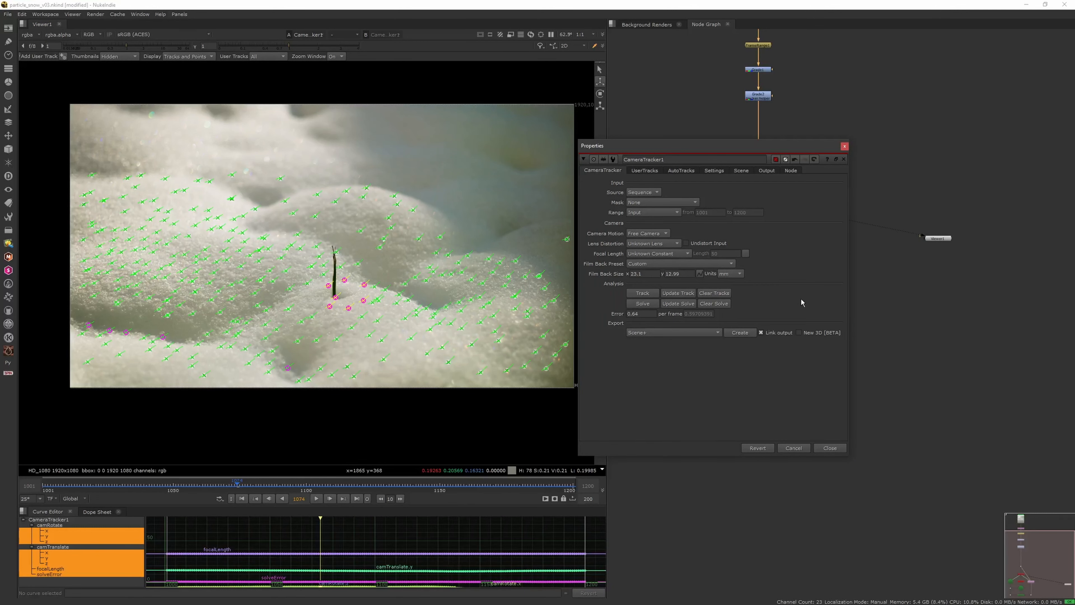
left_click(844, 147)
key("1")
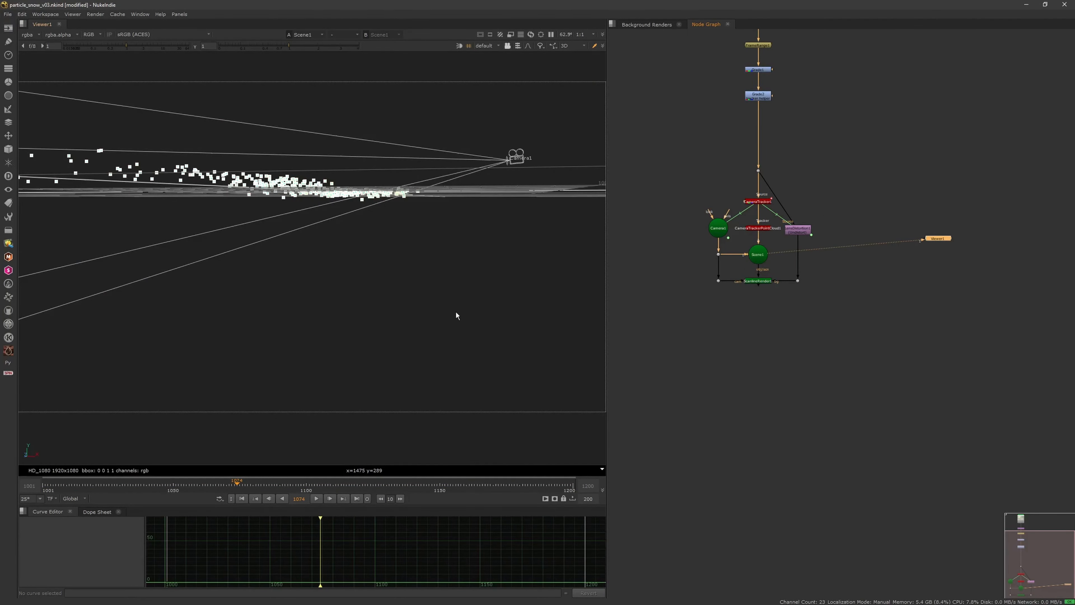
left_click_drag(469, 281, 448, 311, "ctrl")
Step: Disconnect the lens distortion node from the ScanlineRender, and move the scene and render nodes far below the tracker
left_click(639, 314)
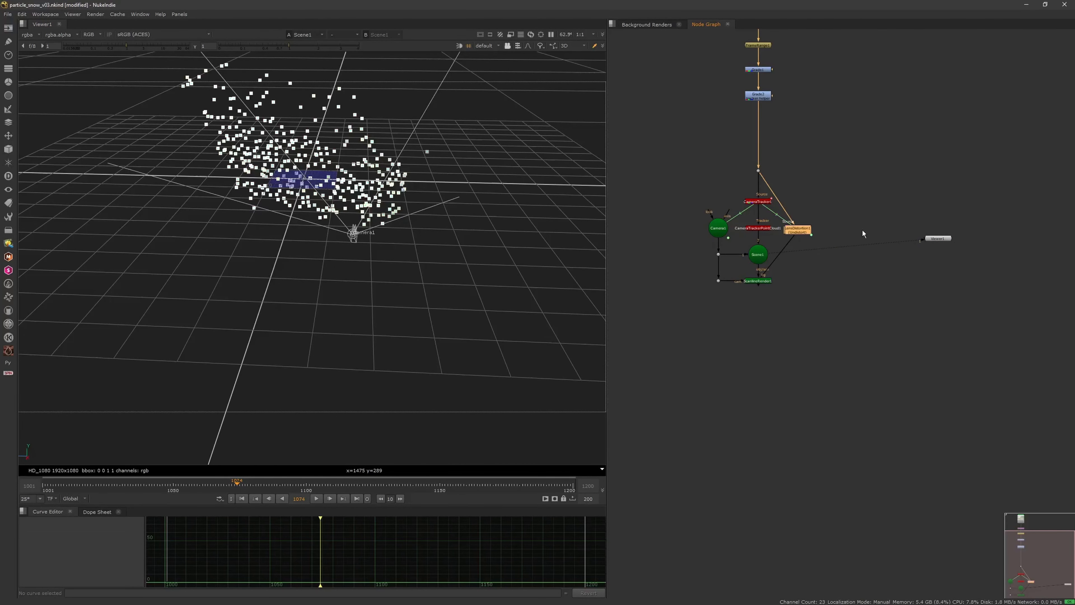
left_click_drag(796, 238, 808, 275)
middle_click_drag(808, 274, 828, 230)
left_click_drag(698, 267, 820, 193)
left_click_drag(776, 211, 764, 523)
left_click(815, 381)
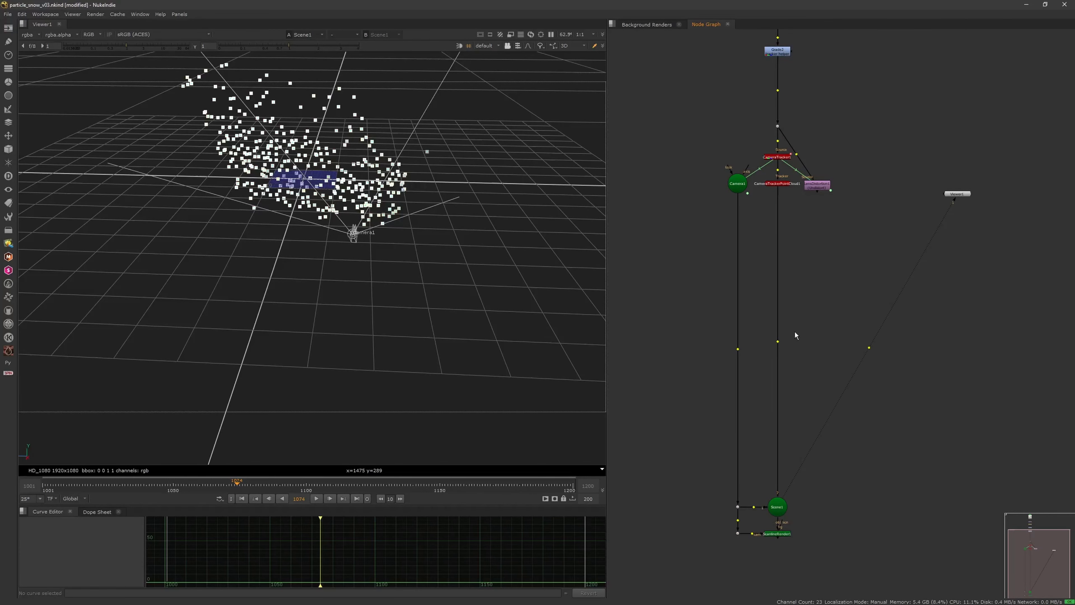
Step: Create a card in CameraTracker1 from the selected features around the base of the twig
left_click_drag(413, 311, 384, 274, "ctrl")
key("Tab")
key("Tab")
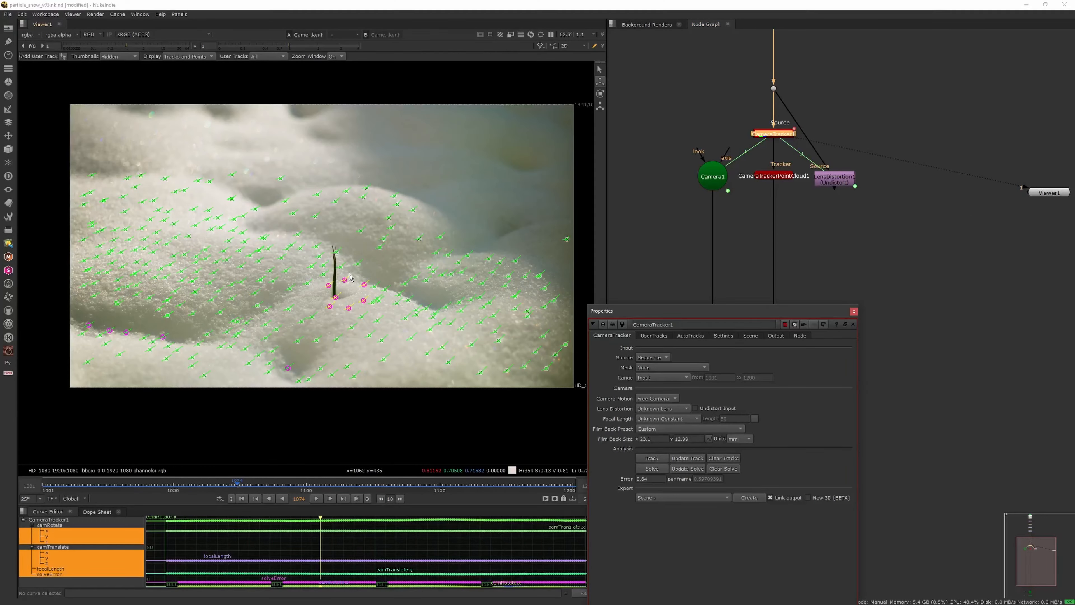
mouse_move(350, 278)
left_mouse_down()
mouse_move(323, 314)
mouse_move(368, 293)
left_mouse_up()
right_click(363, 289)
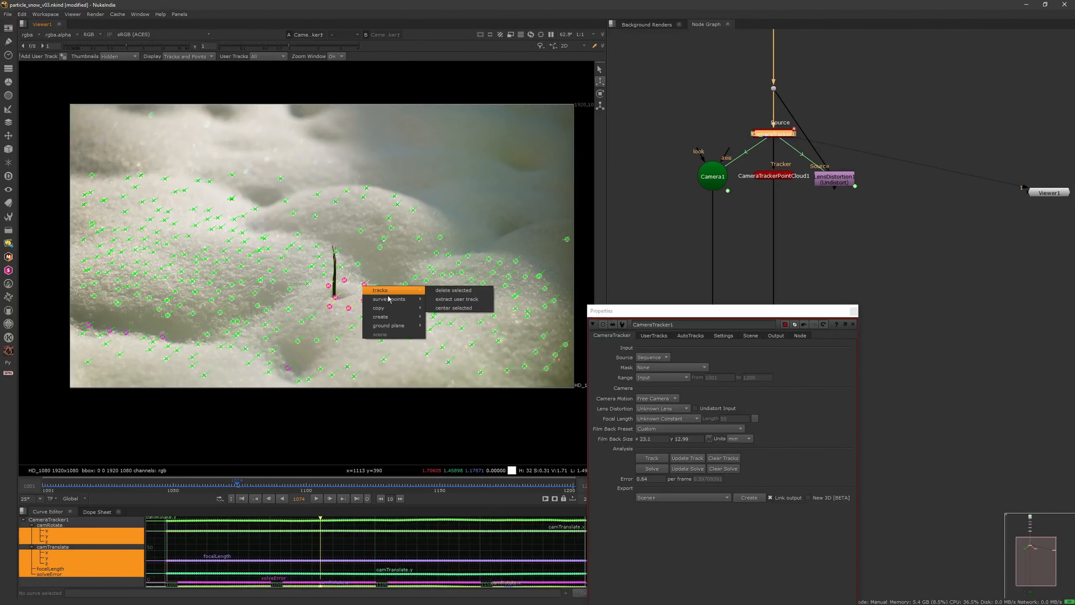
mouse_move(413, 320)
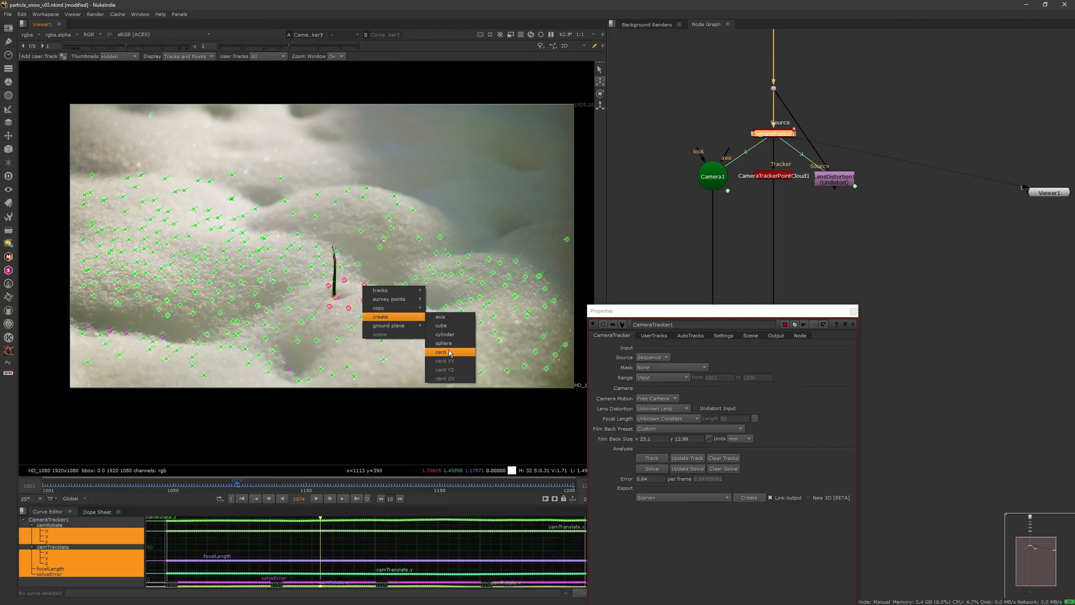
left_click(441, 352)
Step: Move the new card into the empty area beside the main stream and connect it to the Scene1 node
left_click(861, 267)
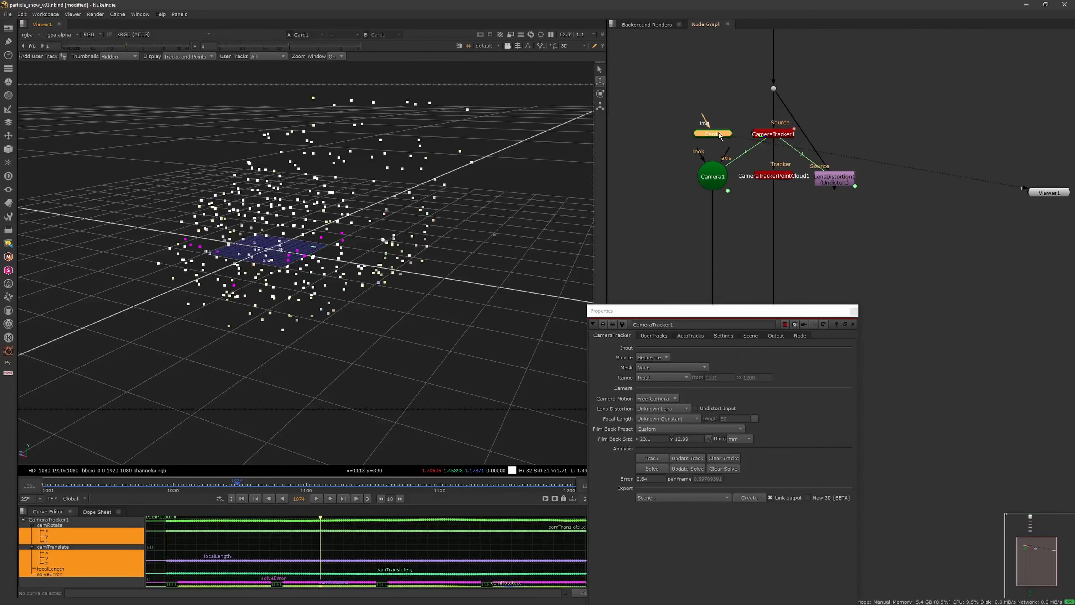
left_click(854, 311)
left_click_drag(713, 133, 865, 317)
scroll(825, 321, "down", 4)
middle_click_drag(803, 365, 803, 280)
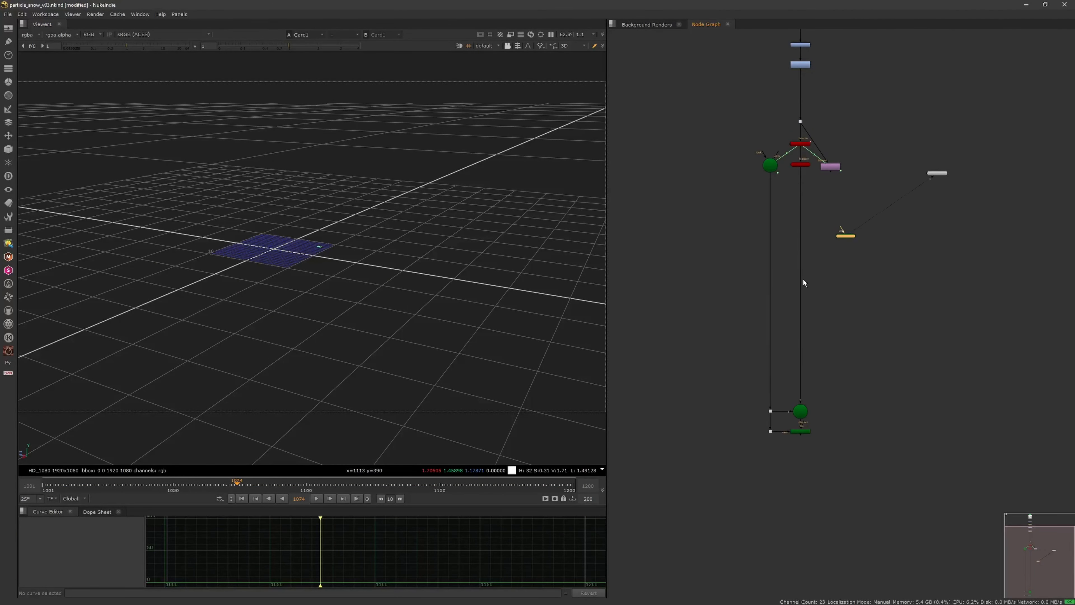
scroll(847, 280, "up", 3)
left_click(853, 273)
left_click_drag(864, 310, 774, 487)
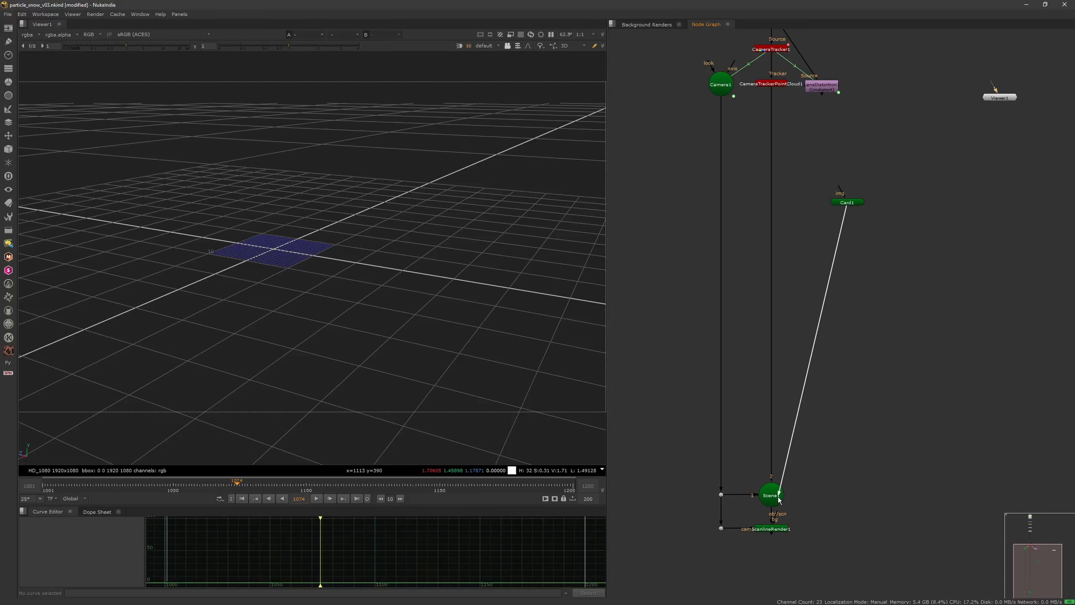
left_click_drag(847, 202, 866, 296)
Step: Add a CheckerBoard node as the card's image input, and view the Scene1 node in 3D
key("Tab")
type("check")
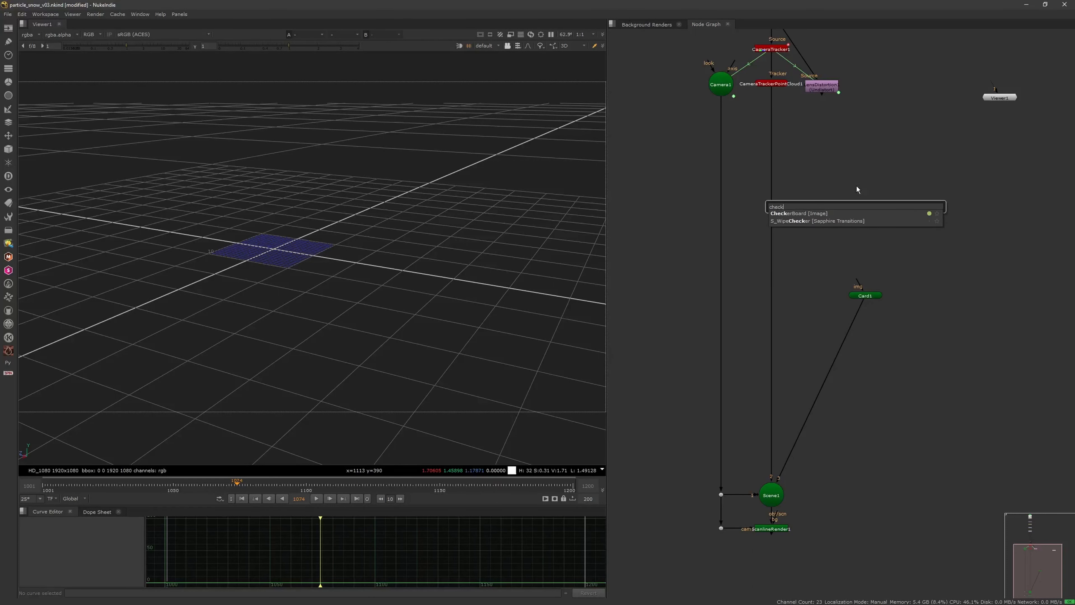
left_click(814, 213)
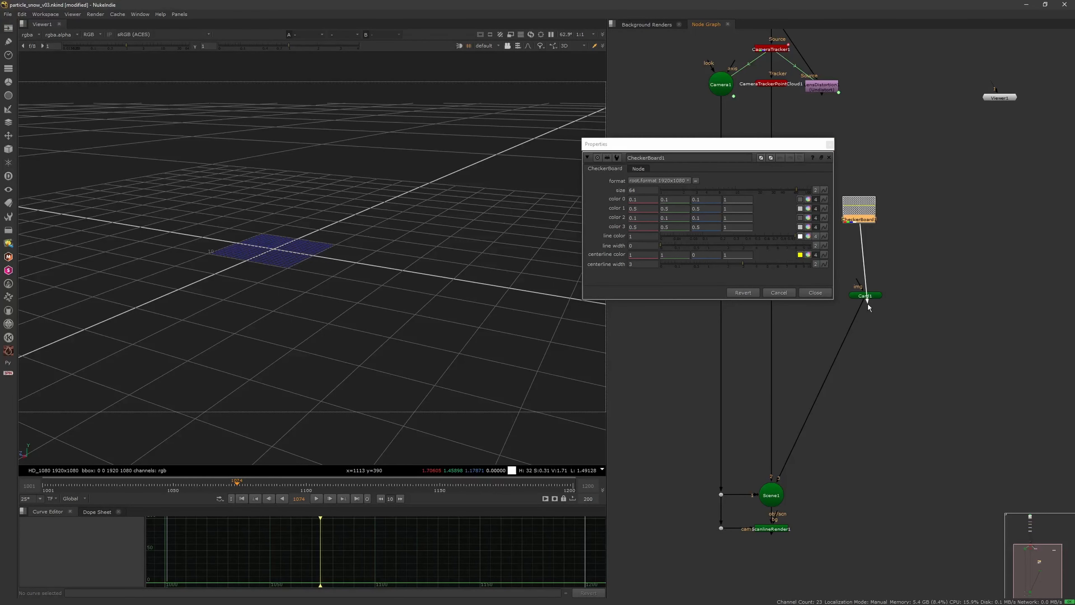
left_click(829, 144)
left_click_drag(859, 207, 869, 234)
left_click(772, 495)
key("1")
left_click_drag(435, 318, 457, 311, "ctrl")
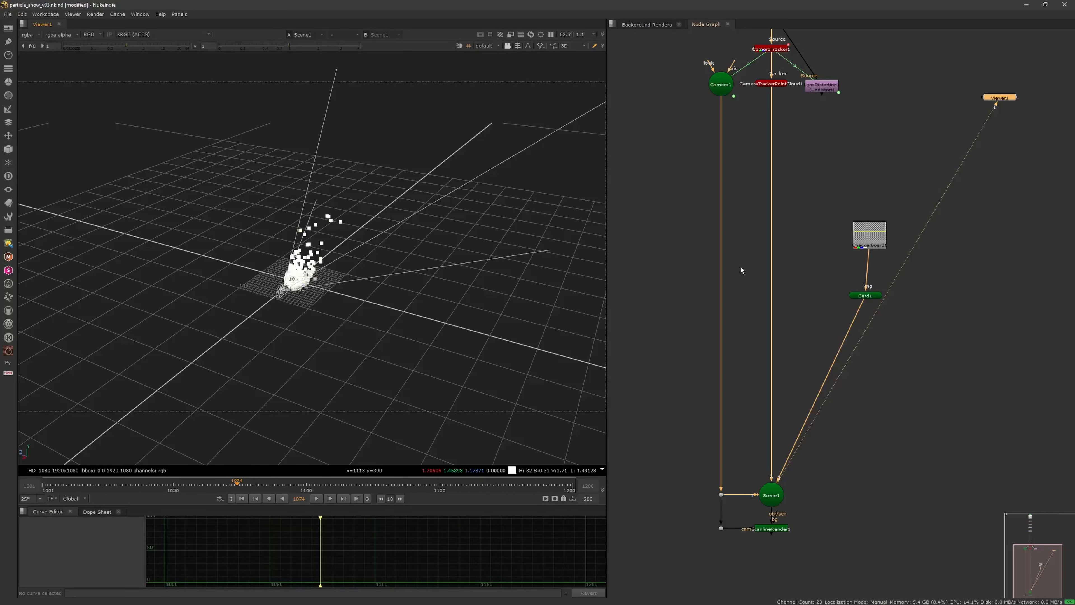
Step: Enlarge the card to a uniform scale of 42.19 to spread it across the point cloud
double_click(876, 295)
key("f")
scroll(309, 348, "down", 12)
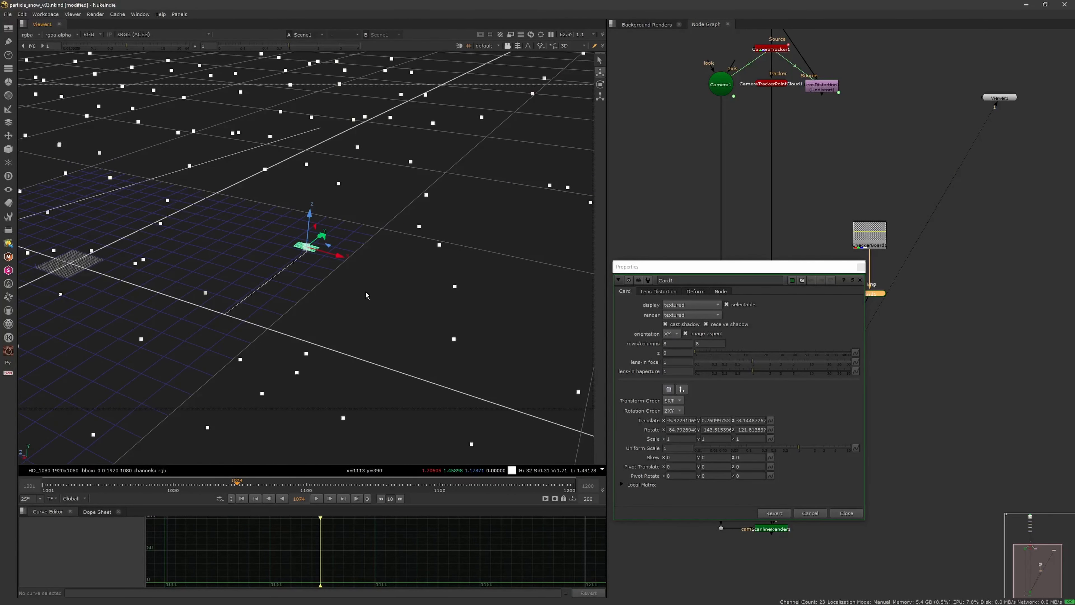
left_click_drag(799, 448, 897, 435)
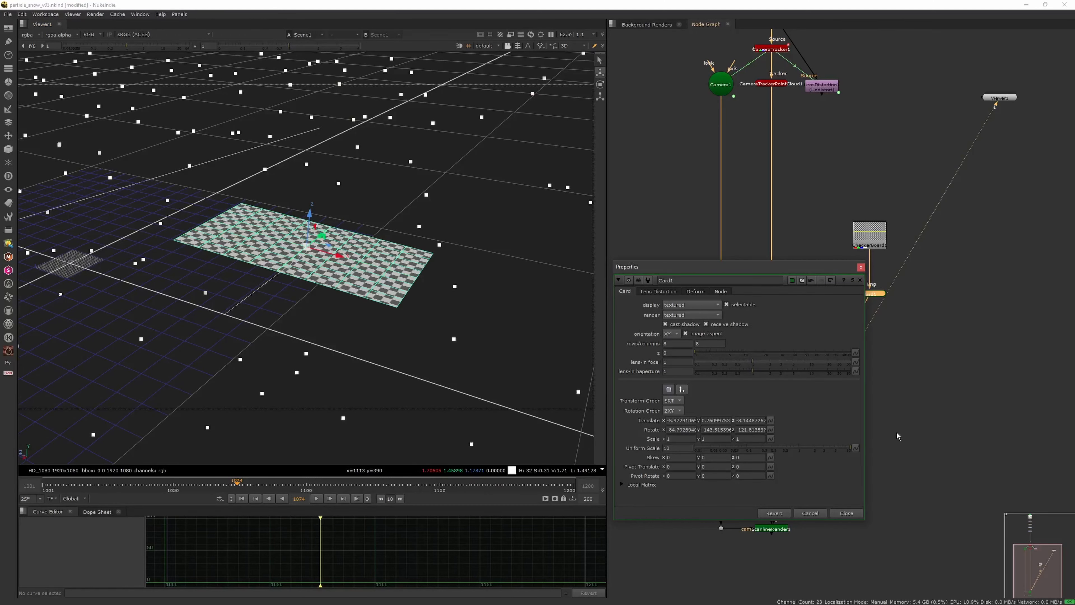
scroll(375, 342, "down", 12)
left_click_drag(374, 342, 575, 392, "ctrl")
middle_click_drag(678, 448, 976, 344)
left_click_drag(441, 356, 361, 357, "ctrl")
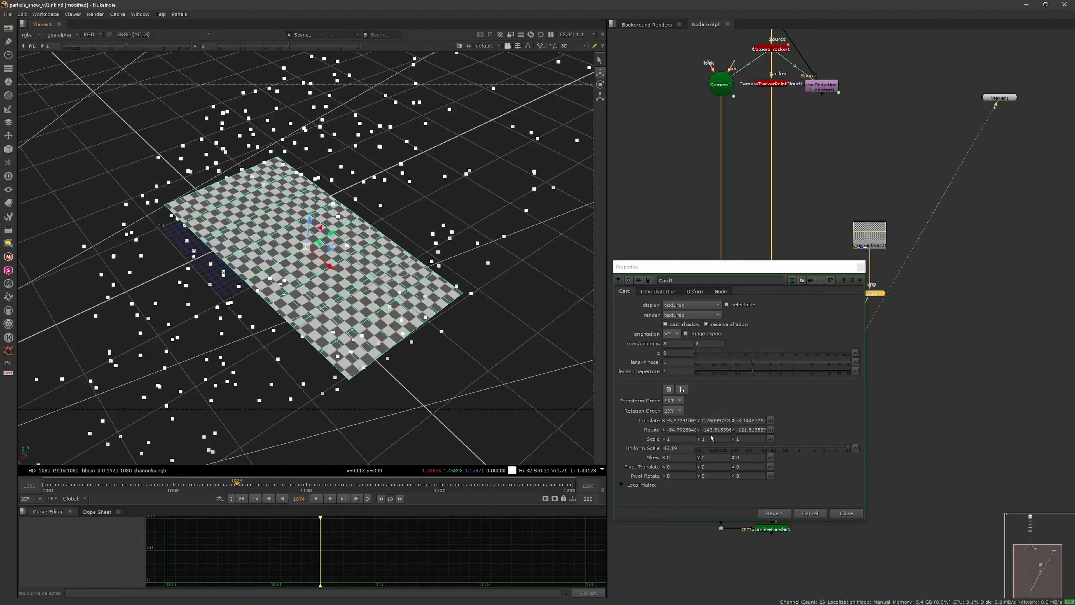
Step: Set the card's scale to 1.3 in X and 3 in Y, and close its properties
middle_click_drag(714, 444, 728, 446)
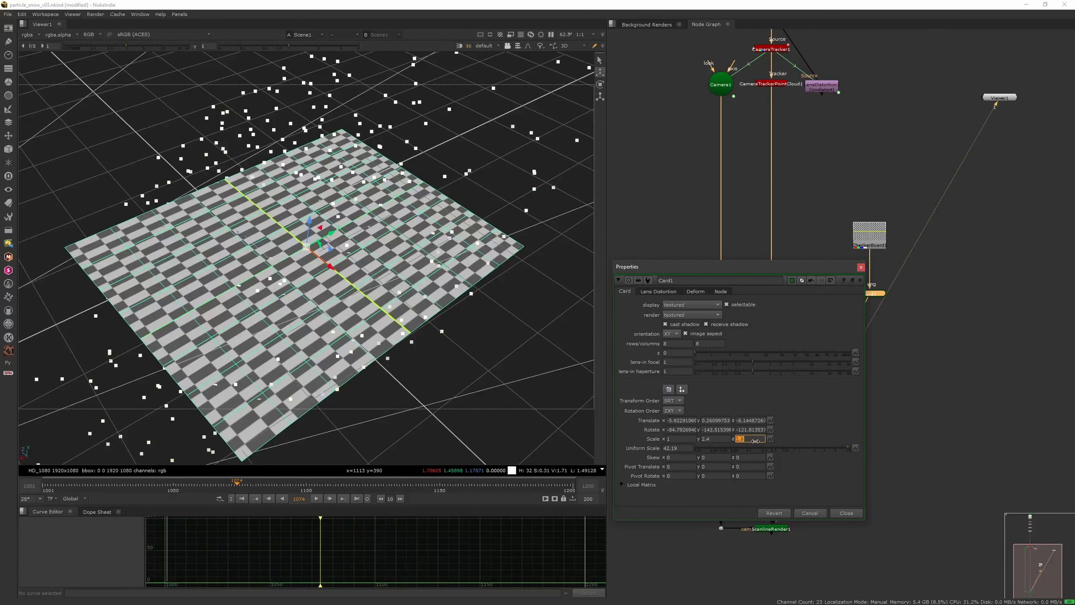
middle_click_drag(700, 438, 693, 443)
type("3")
key("Return")
scroll(406, 313, "down", 2)
mouse_move(407, 313)
left_mouse_down("ctrl")
mouse_move(320, 255)
mouse_move(410, 311)
left_mouse_up("ctrl")
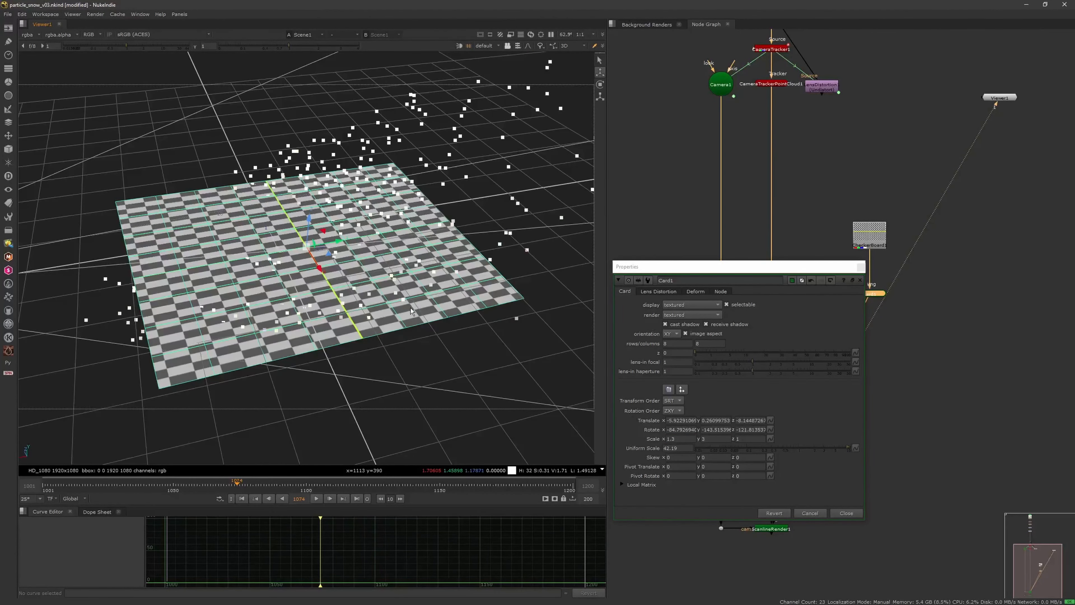
left_click(860, 280)
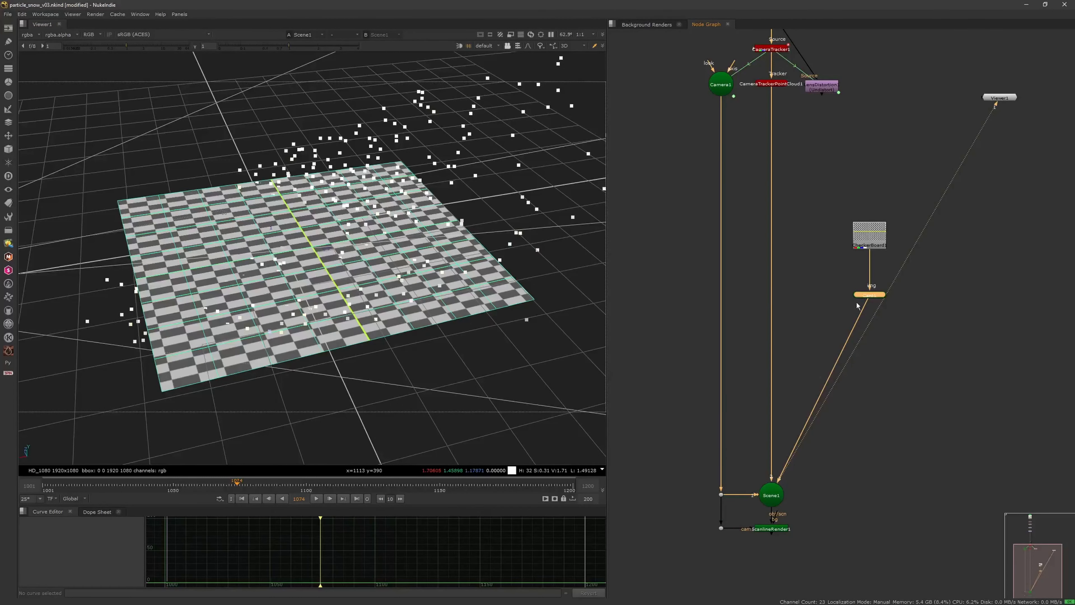
double_click(866, 297)
left_click(862, 280)
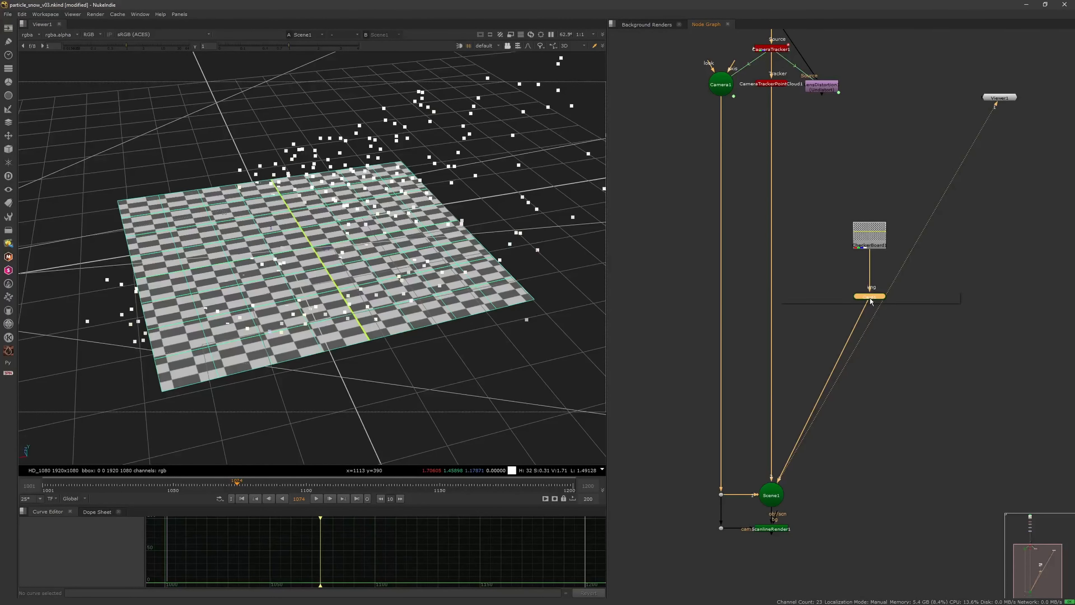
Step: Add an EditGeo node below the card and switch the 3D viewer to vertex selection
key("Tab")
type("edit")
left_click(825, 310)
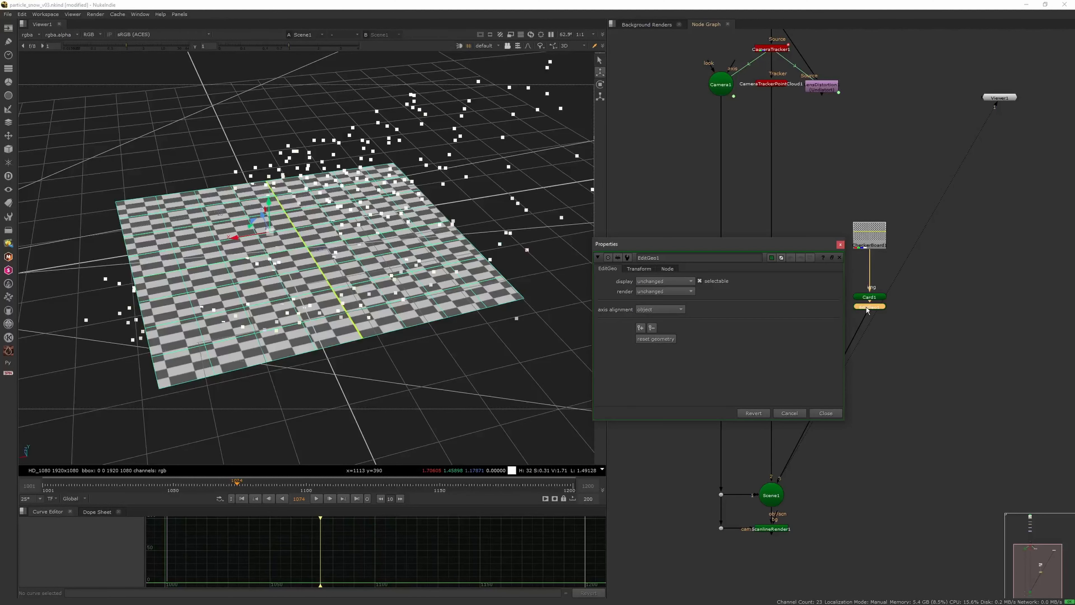
left_click_drag(866, 310, 869, 326)
left_click_drag(824, 248, 870, 367)
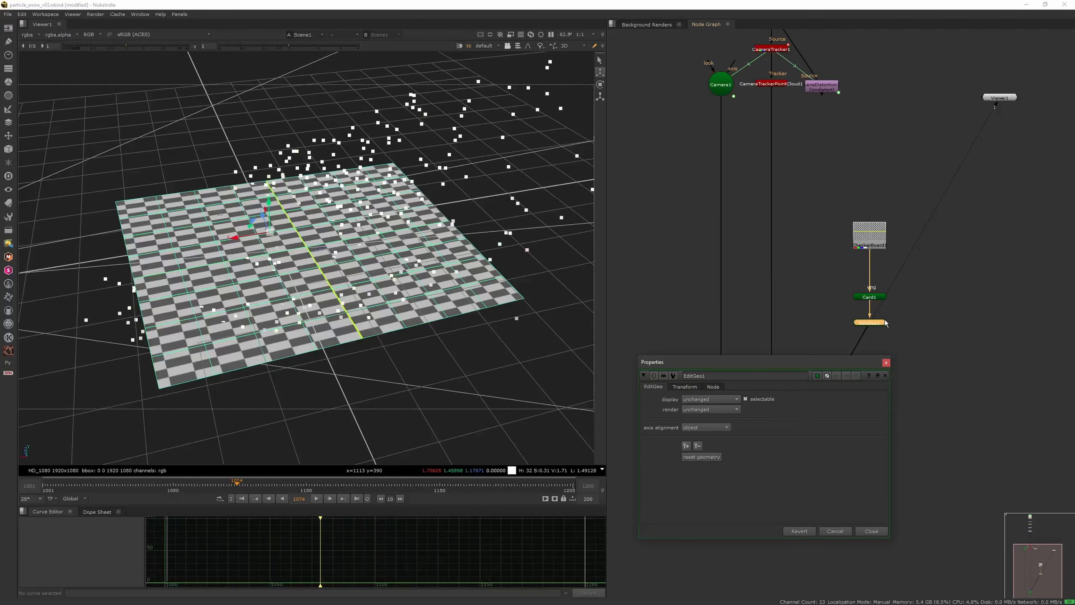
left_click(517, 46)
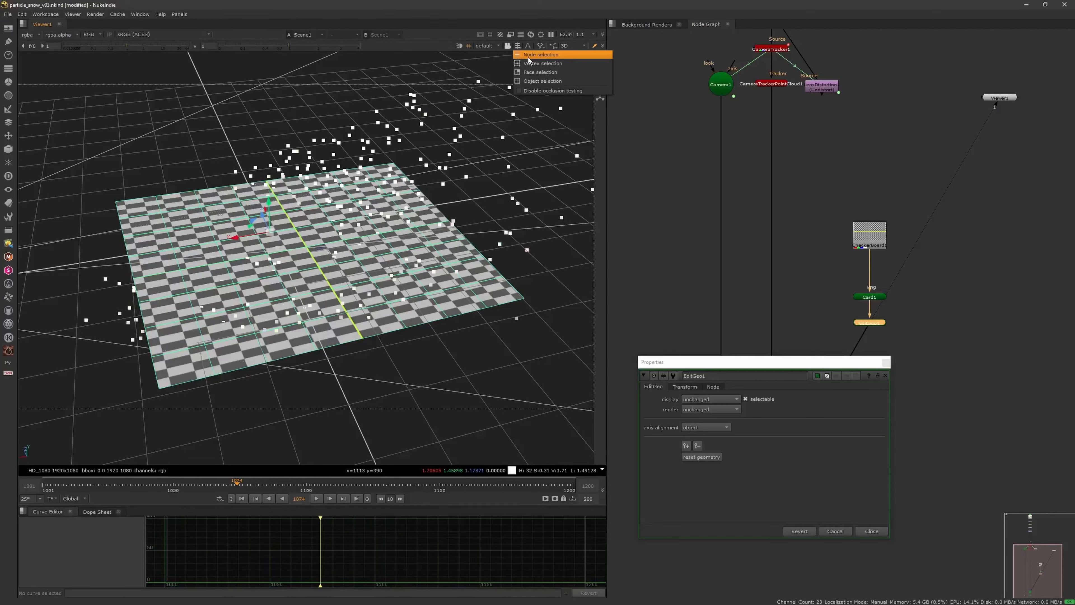
left_click(530, 64)
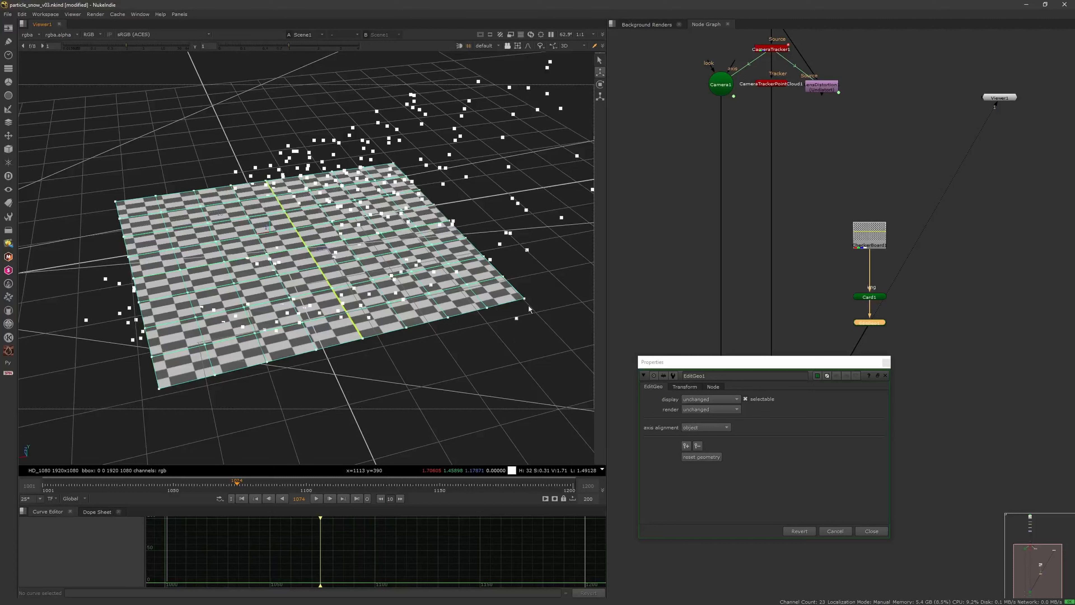
Step: Reduce the card's subdivision to 4 rows and 4 columns
double_click(868, 297)
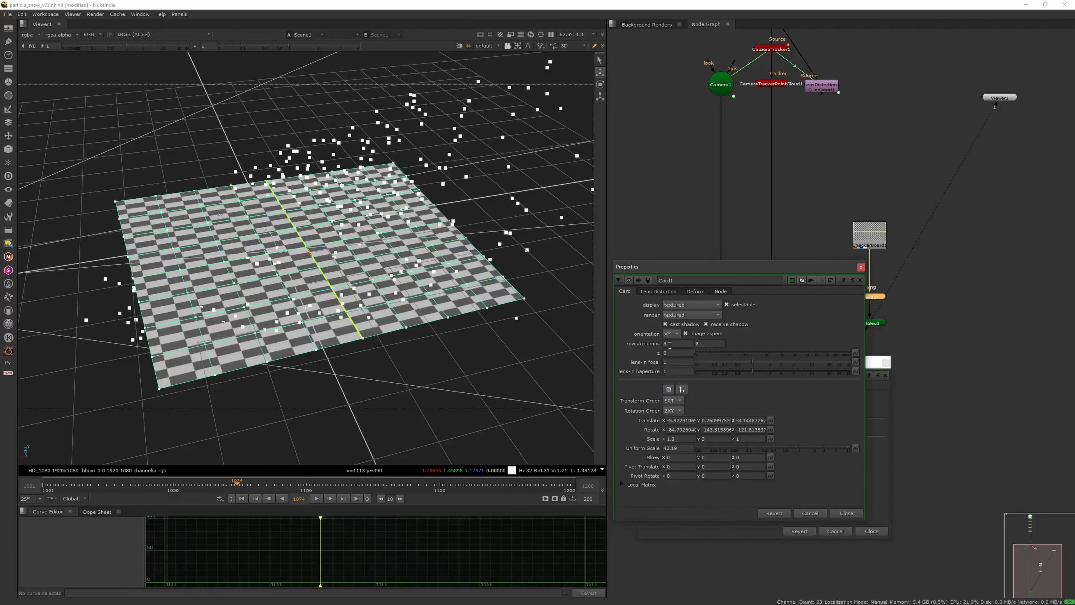
type("4")
key("Tab")
type("4")
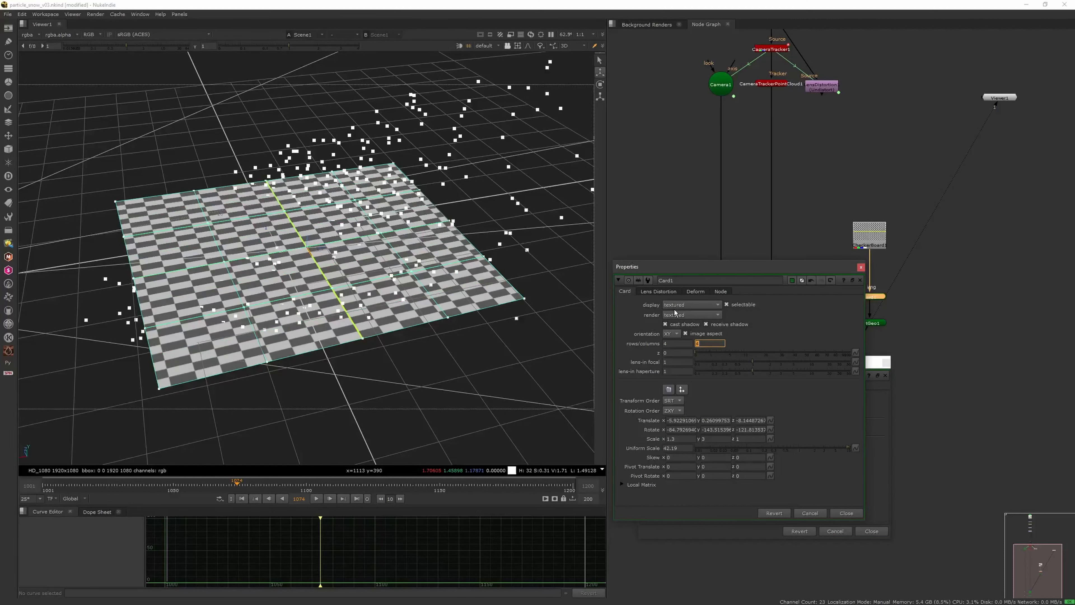
scroll(438, 267, "down", 4)
left_click_drag(413, 292, 411, 259, "ctrl")
scroll(403, 279, "up", 3)
mouse_move(477, 297)
left_mouse_down("ctrl")
mouse_move(482, 198)
mouse_move(445, 213)
mouse_move(471, 224)
mouse_move(444, 188)
left_mouse_up("ctrl")
scroll(470, 225, "down", 2)
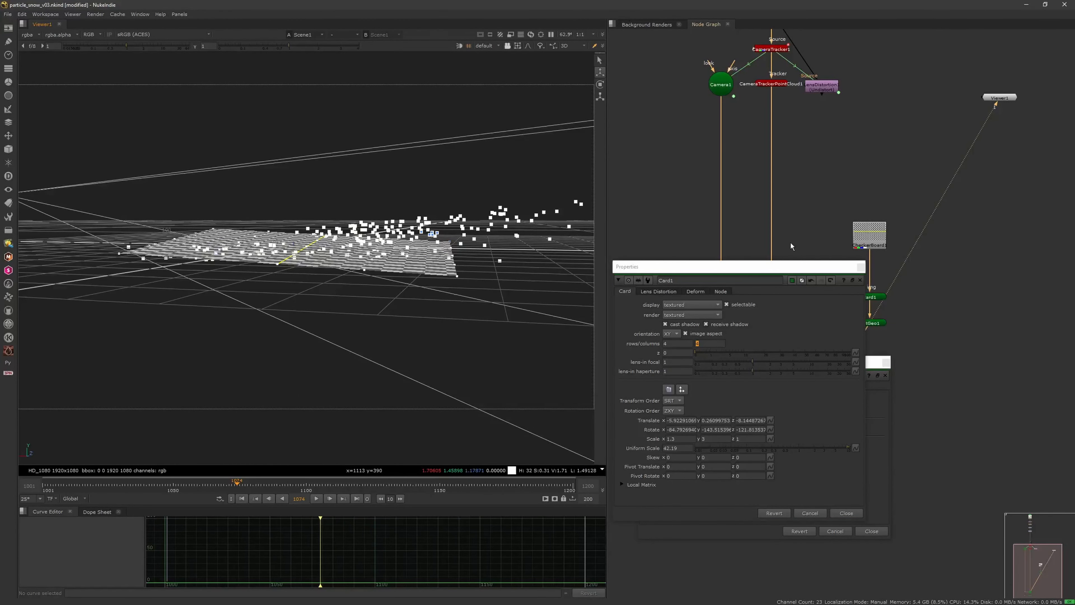
Step: Close the card's properties and reopen those of the EditGeo node
left_click(861, 266)
left_click(771, 51)
left_click(885, 363)
double_click(877, 323)
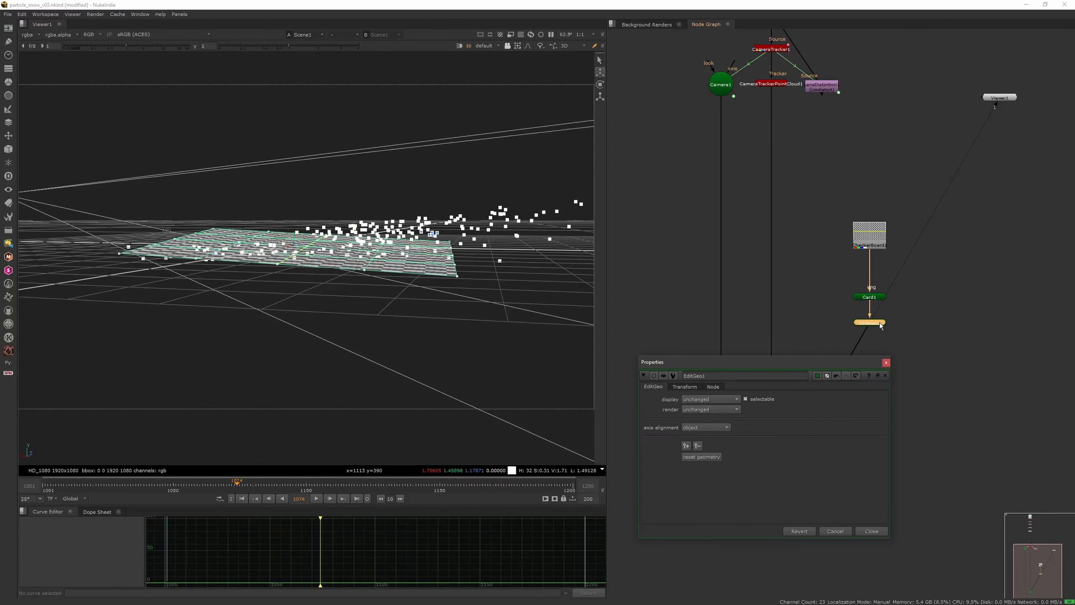
scroll(462, 296, "up", 2)
right_click(494, 282)
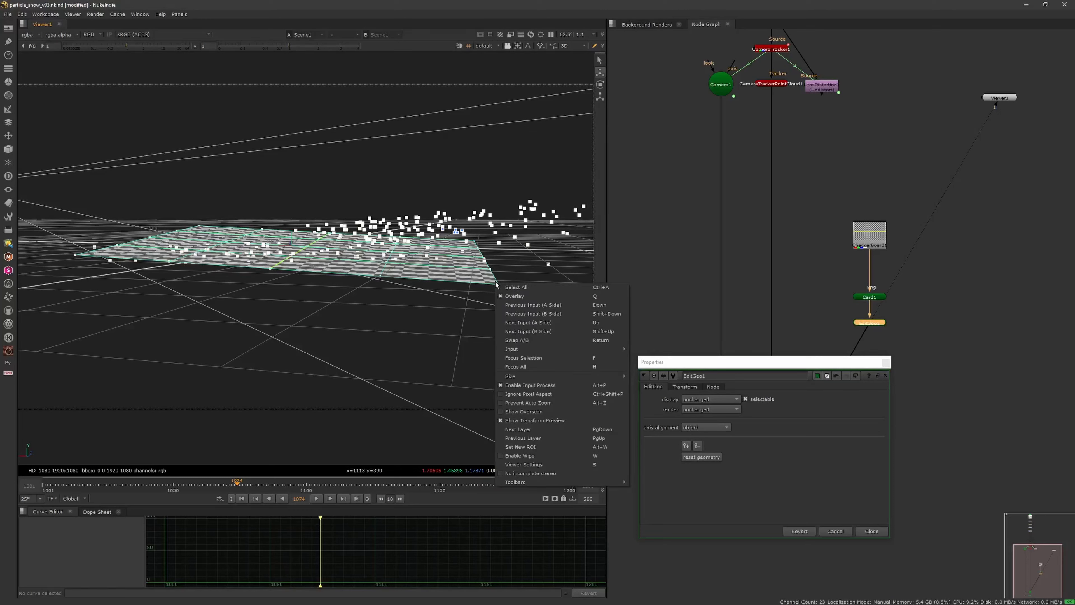
left_click(462, 316)
Step: Switch the 3D viewer to face selection and pick the card's corner face
scroll(510, 290, "up", 3)
scroll(473, 313, "down", 4)
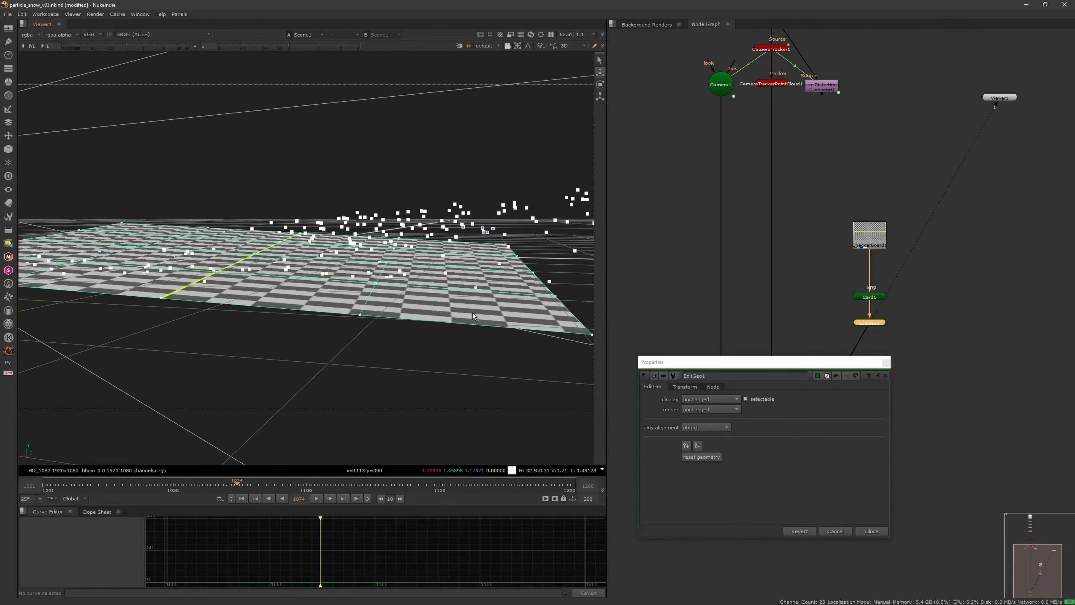
left_click_drag(475, 306, 460, 369, "ctrl")
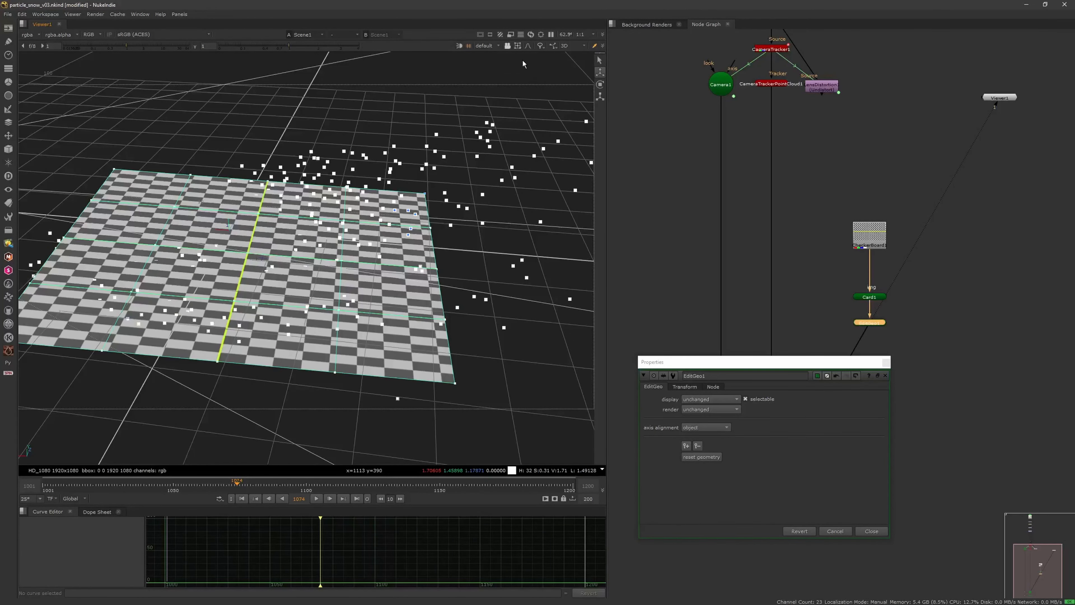
left_click(517, 46)
left_click(533, 69)
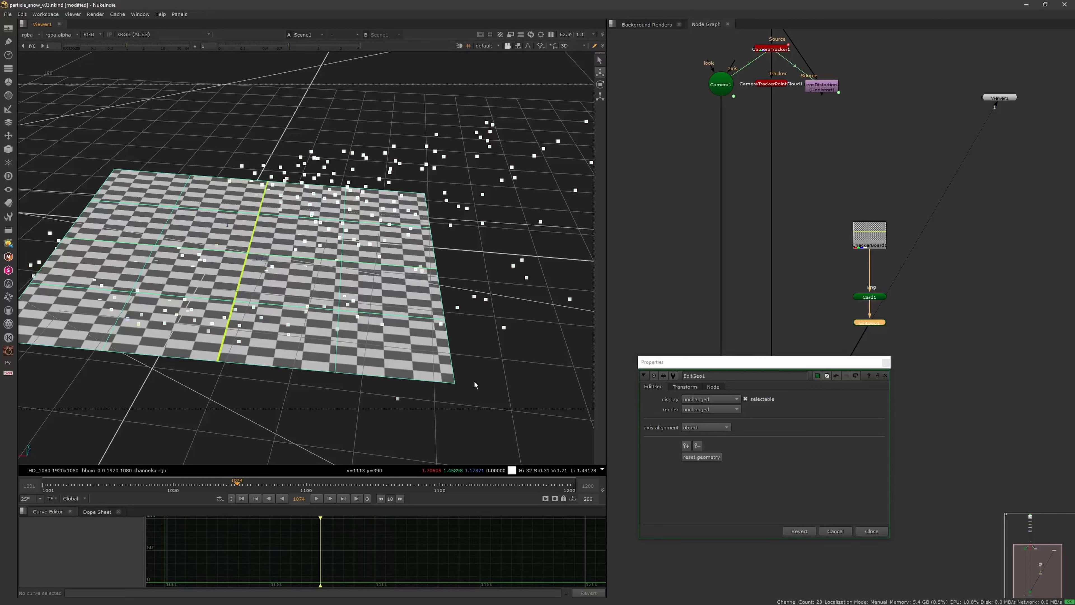
left_click(447, 376)
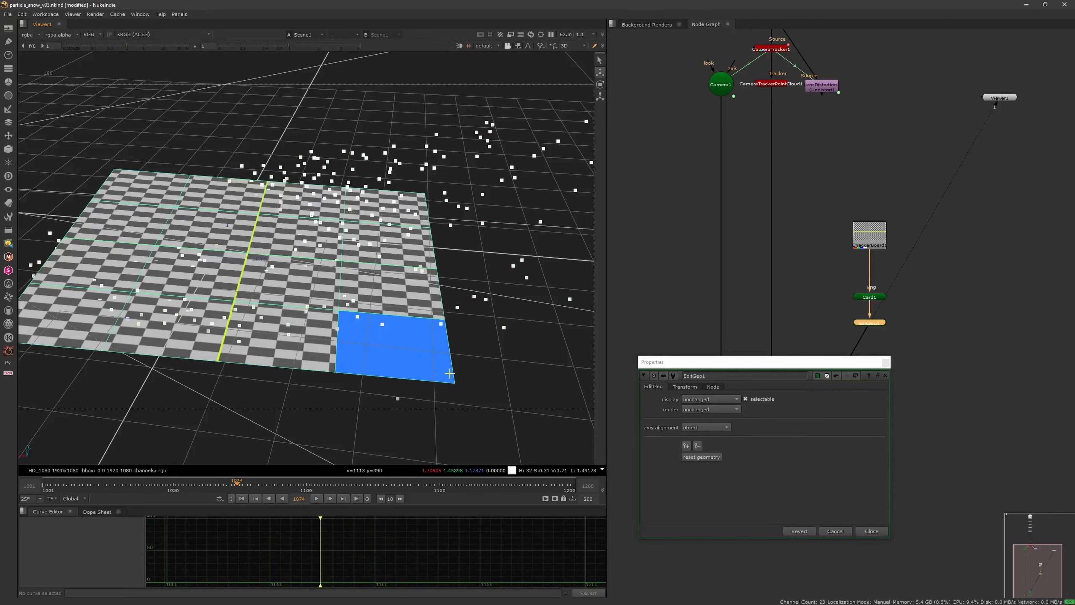
Step: Select the outer faces at one end of the card and raise them toward the tracked points
left_click(405, 290, "shift")
left_click(402, 252, "shift")
scroll(397, 286, "down", 3)
left_click_drag(397, 286, 442, 256, "ctrl")
left_click_drag(377, 231, 375, 287)
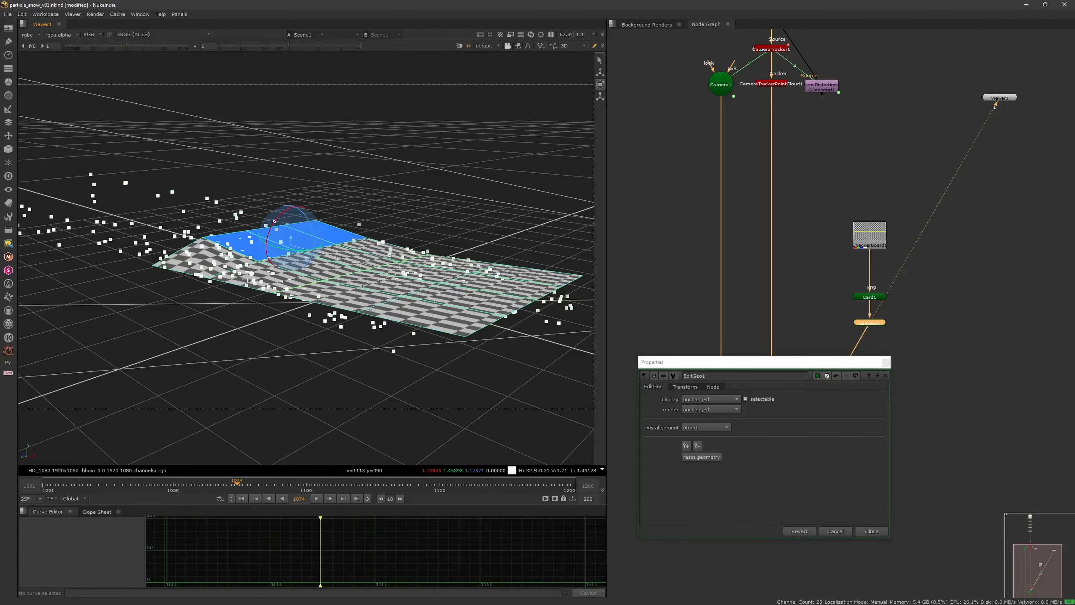
Step: Rework the raised end's corner face and the neighbouring side faces to follow the point cloud
left_click_drag(248, 280, 255, 280, "ctrl")
left_click_drag(327, 266, 286, 317, "ctrl")
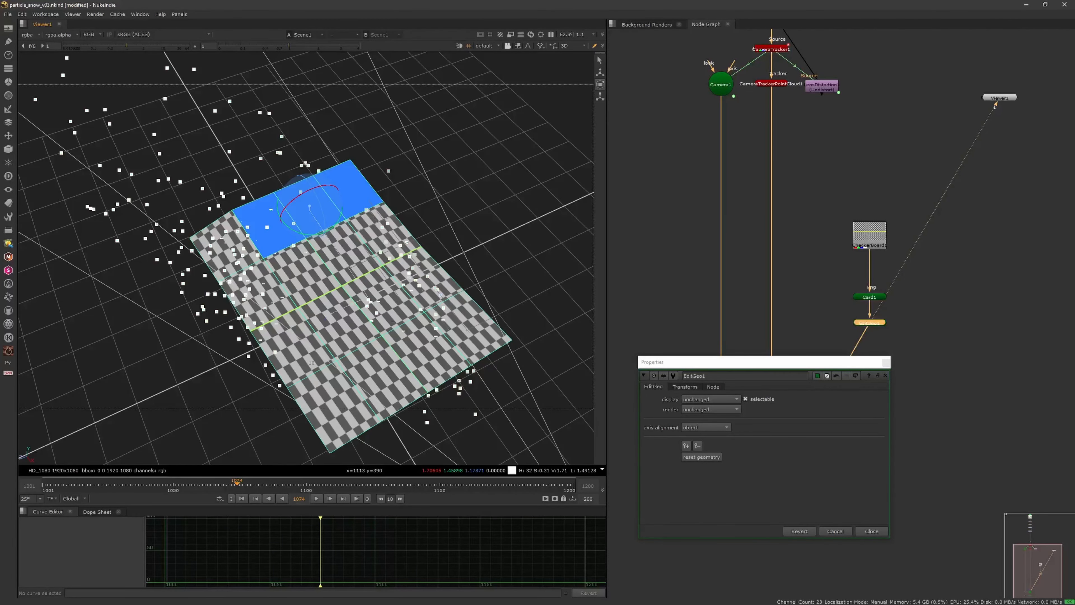
left_click_drag(391, 179, 426, 172, "alt")
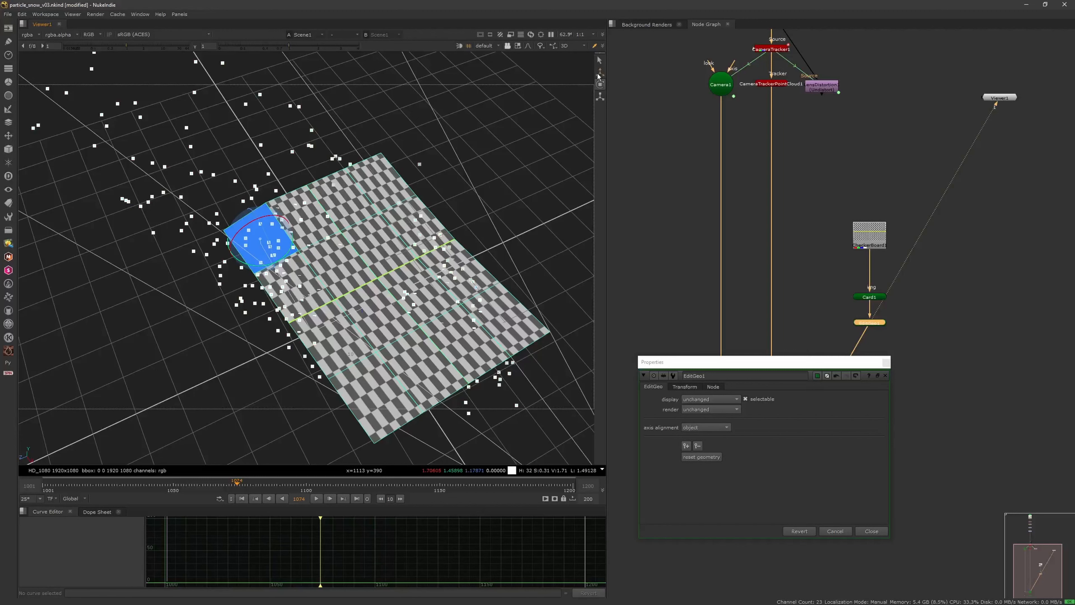
left_click_drag(184, 272, 247, 207, "ctrl")
scroll(296, 237, "up", 4)
left_click_drag(326, 244, 345, 270, "ctrl")
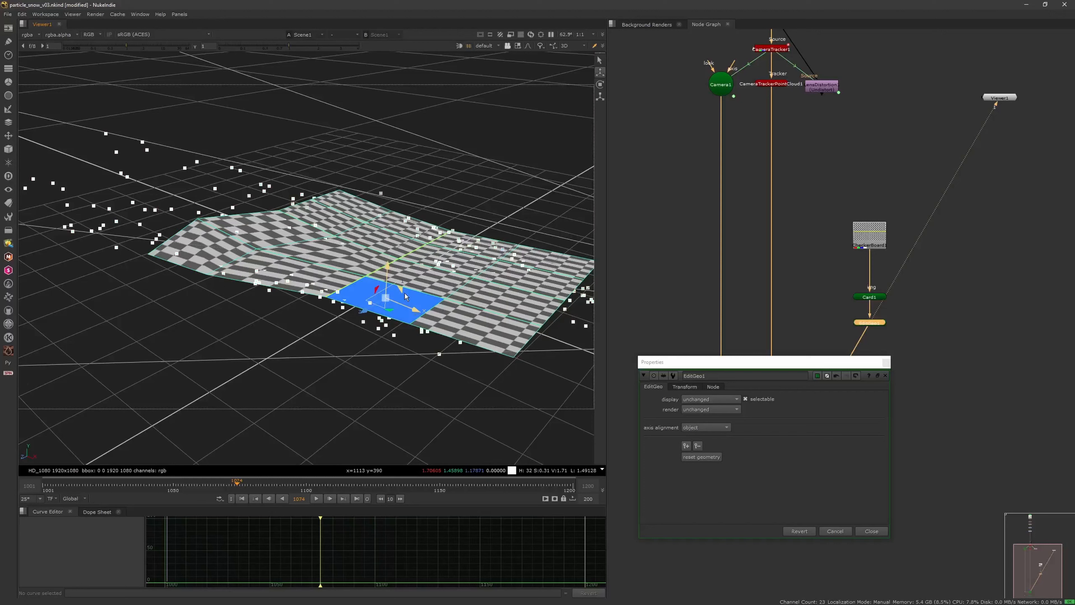
Step: Move and rotate the faces along the card's near edge to match the tracked snow points
left_click_drag(375, 309, 300, 249, "ctrl")
scroll(301, 249, "up", 7)
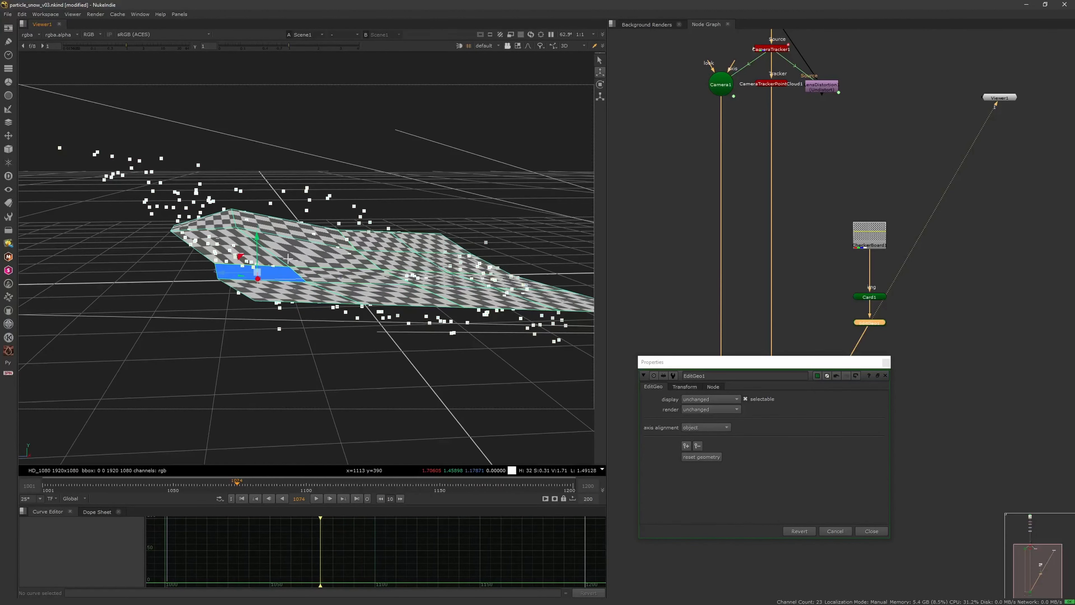
middle_click_drag(301, 249, 294, 241, "alt")
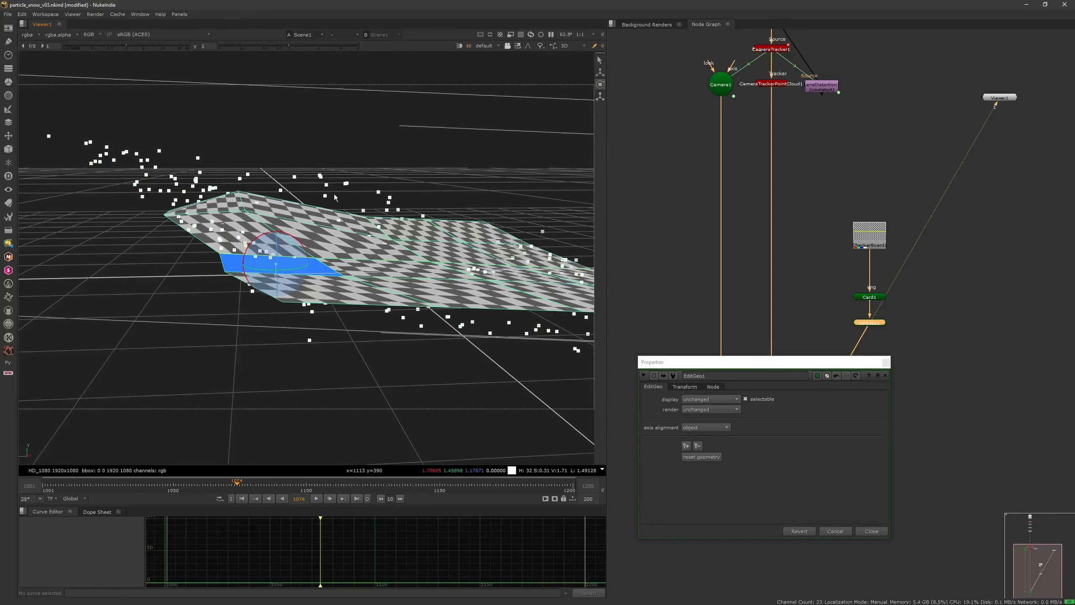
middle_click_drag(351, 250, 262, 254, "alt")
left_click_drag(263, 255, 324, 304, "ctrl")
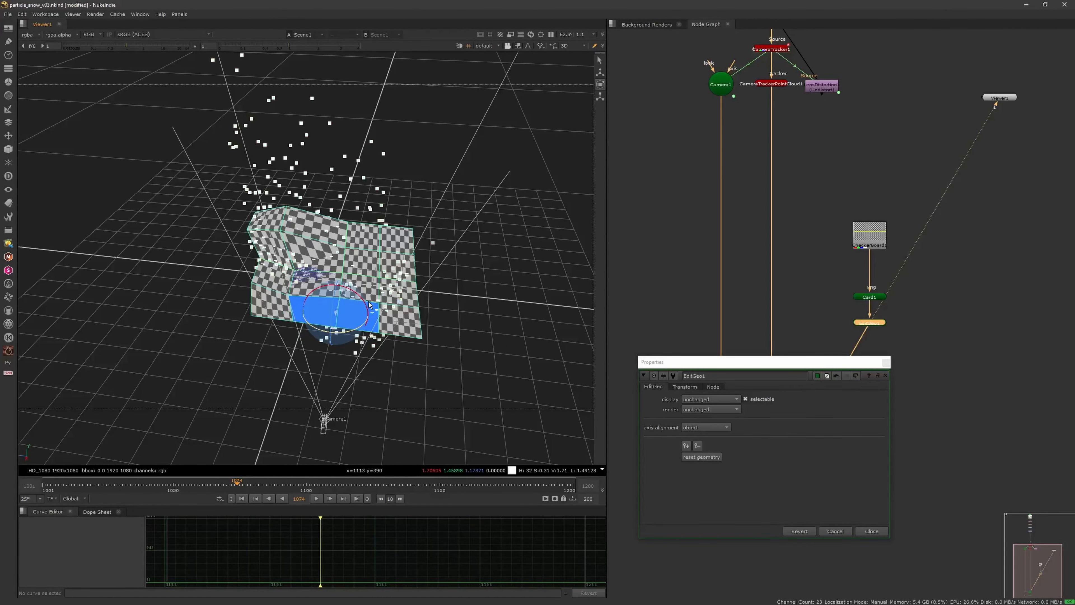
Step: Switch back to translation and reposition the near and middle faces to fit the point cloud
scroll(315, 309, "up", 5)
left_click(599, 73)
scroll(381, 305, "down", 3)
scroll(381, 305, "up", 4)
scroll(381, 305, "down", 6)
left_click_drag(364, 309, 332, 345, "ctrl")
scroll(381, 273, "down", 3)
scroll(333, 346, "up", 5)
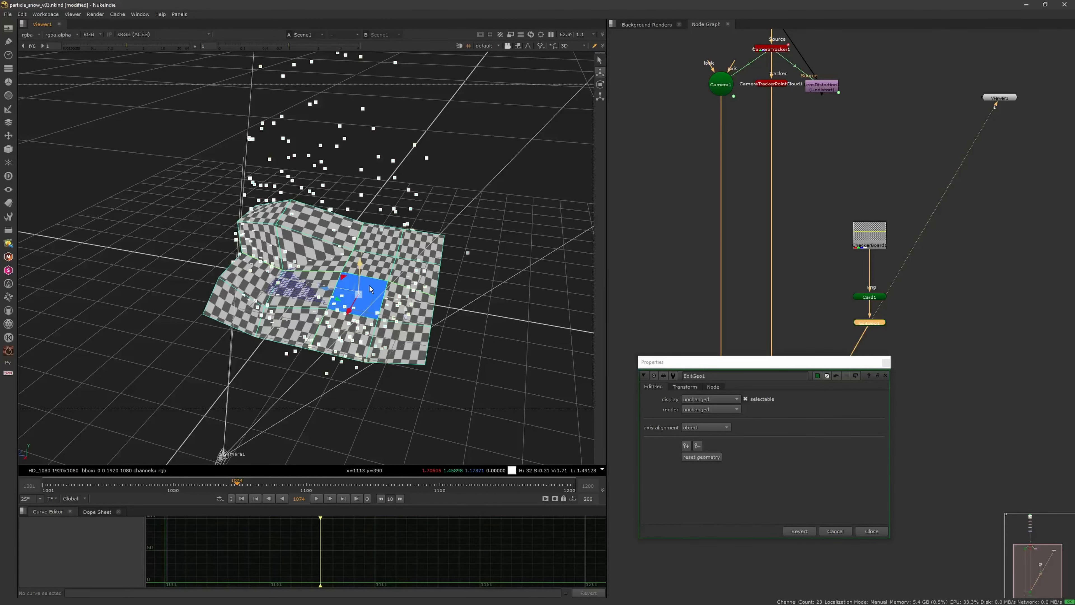
Step: Lower the near corner face slightly and select the face beside it on the near edge
scroll(370, 290, "down", 3)
scroll(374, 308, "up", 3)
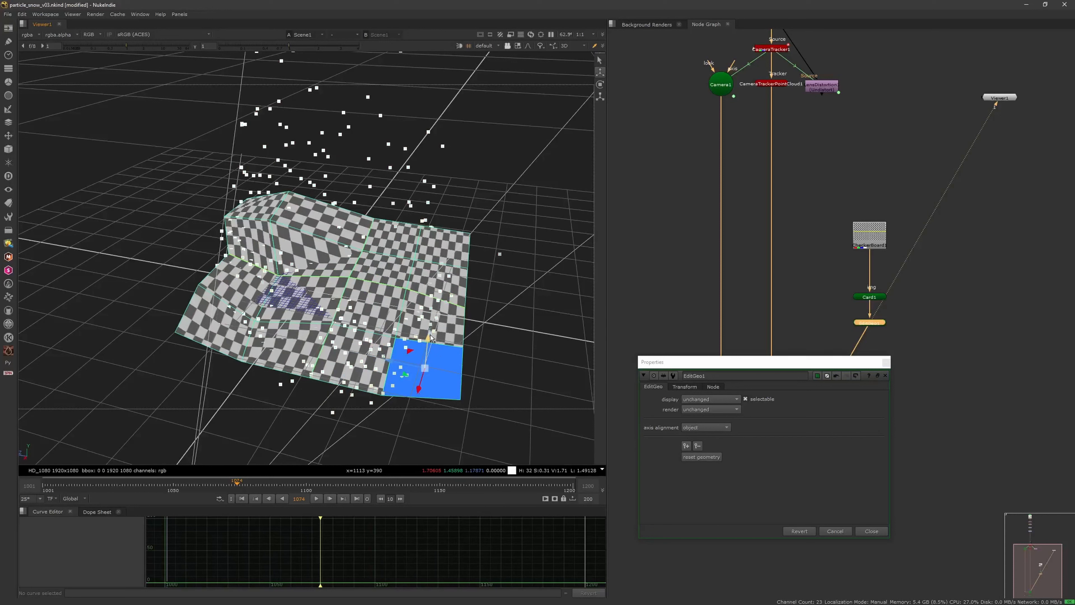
left_click_drag(430, 338, 429, 350)
left_click(383, 348)
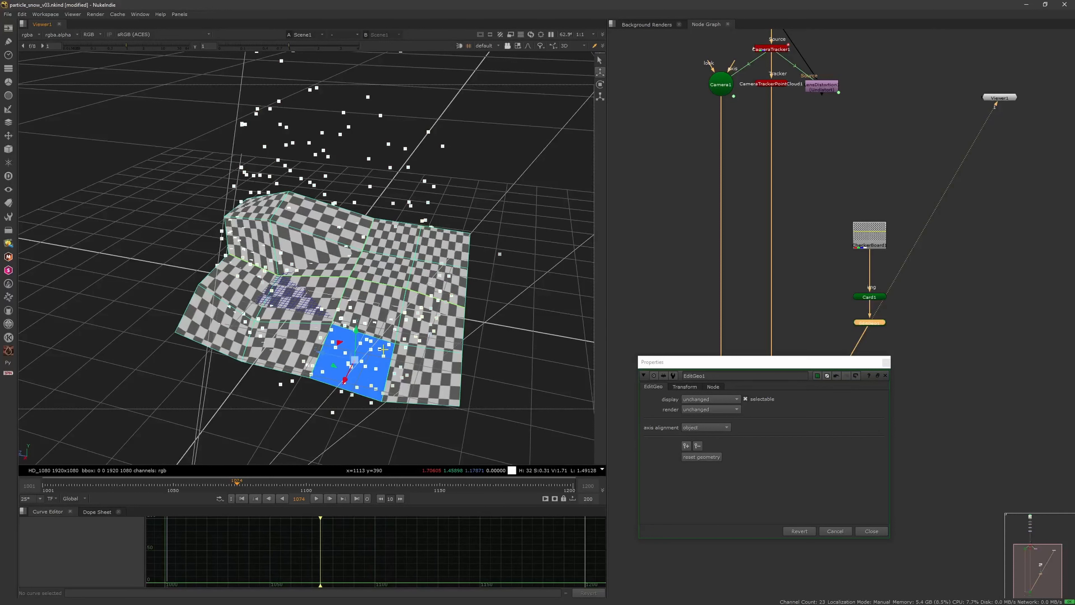
Step: Rotate the selected near-edge face and shift it to fit the slope of the tracked points
left_click(600, 84)
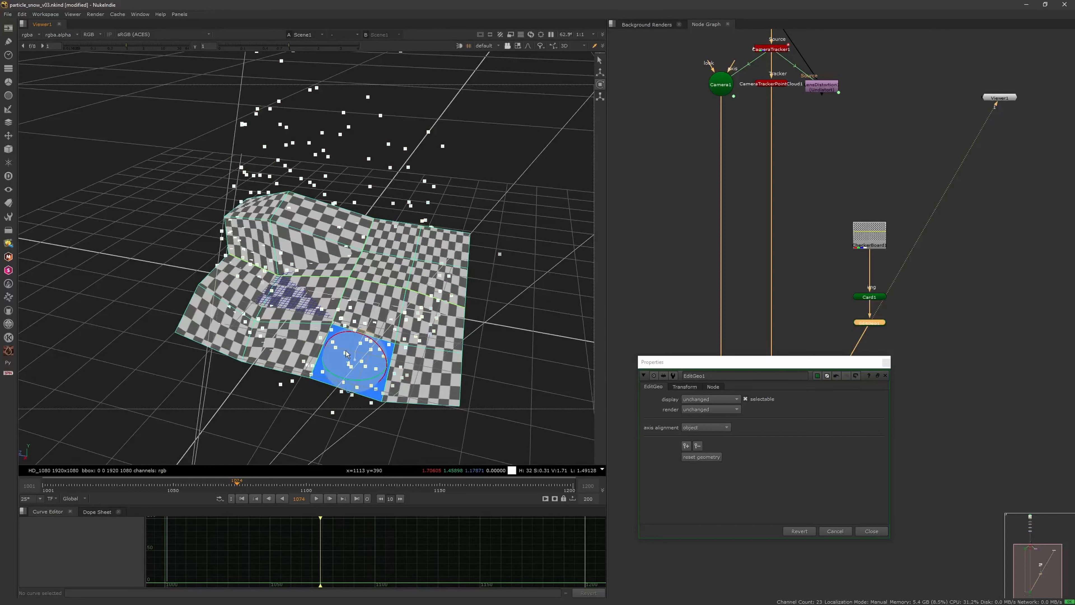
left_click_drag(358, 351, 516, 118)
scroll(357, 358, "down", 3)
scroll(304, 303, "up", 5)
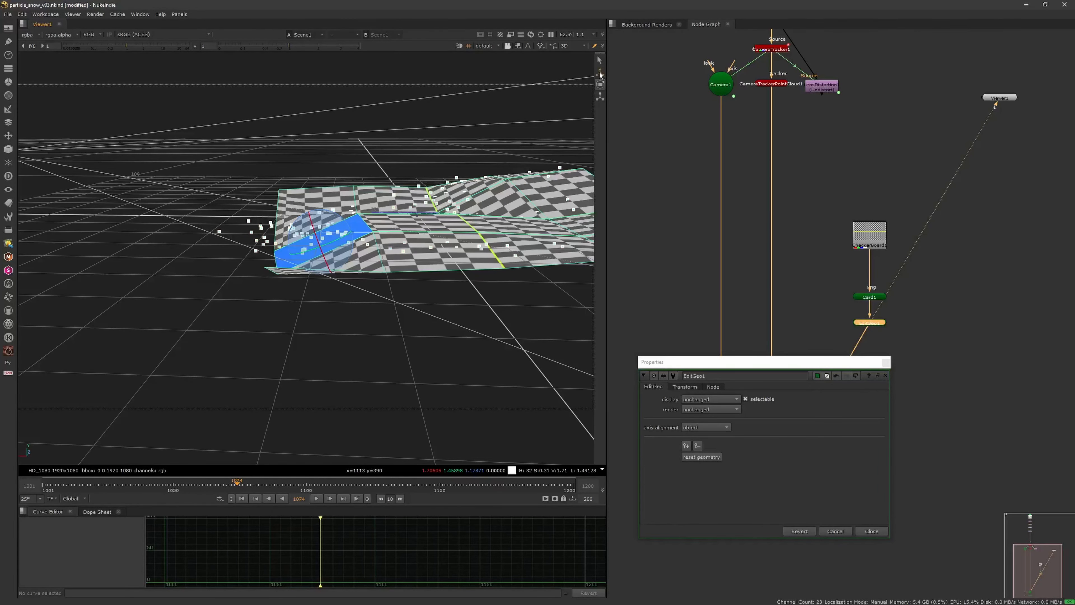
left_click_drag(295, 254, 266, 249)
left_click_drag(312, 214, 339, 266)
scroll(292, 204, "down", 5)
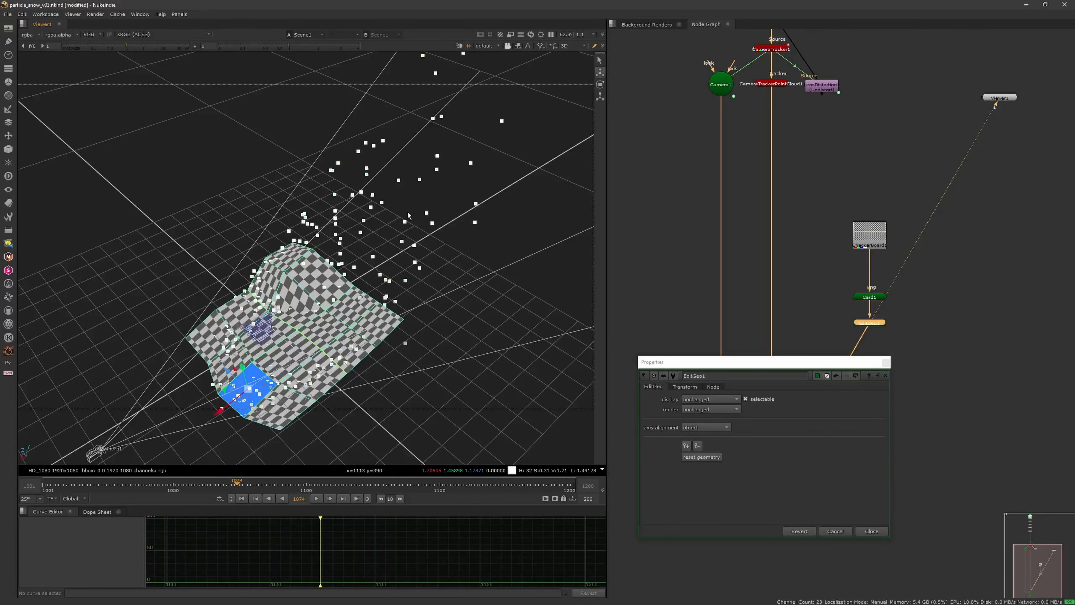
Step: Switch the 3D viewer to vertex selection and disable the CameraTrackerPointCloud1 node
left_click(521, 46)
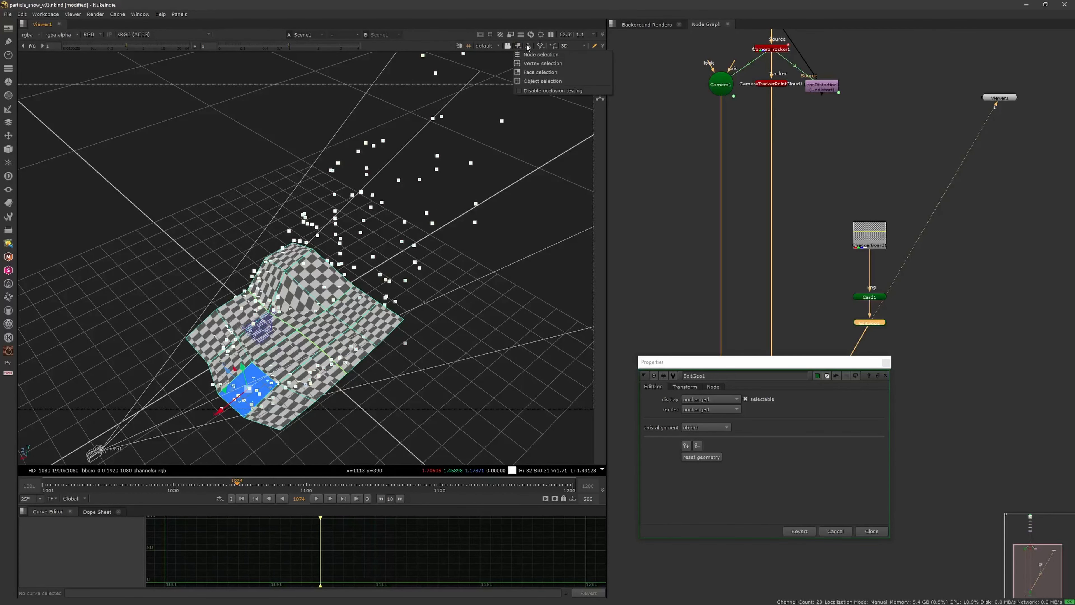
left_click(534, 63)
scroll(324, 256, "up", 2)
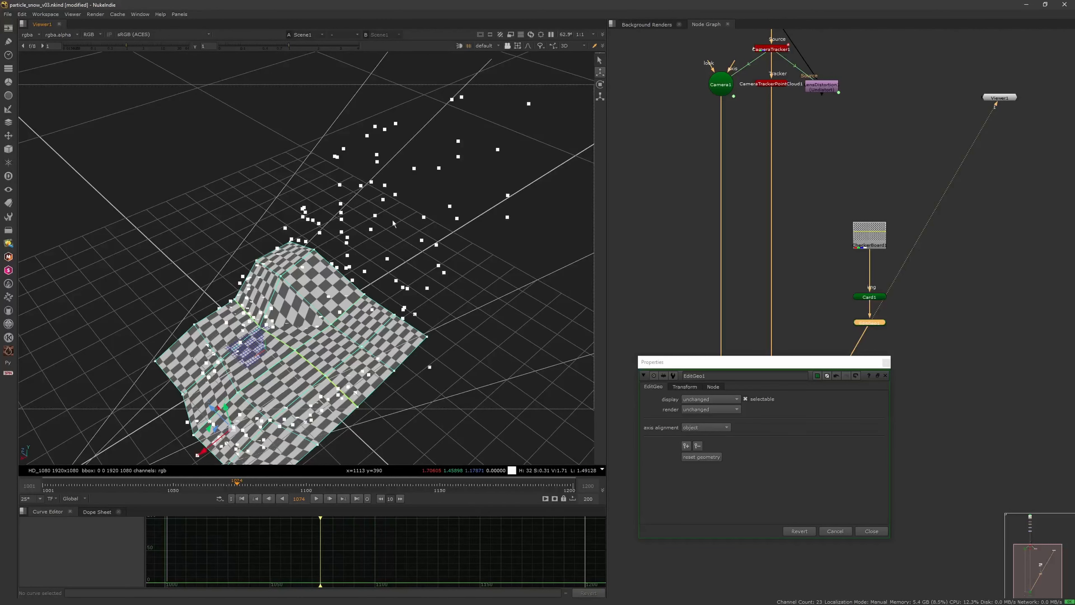
left_click(776, 50)
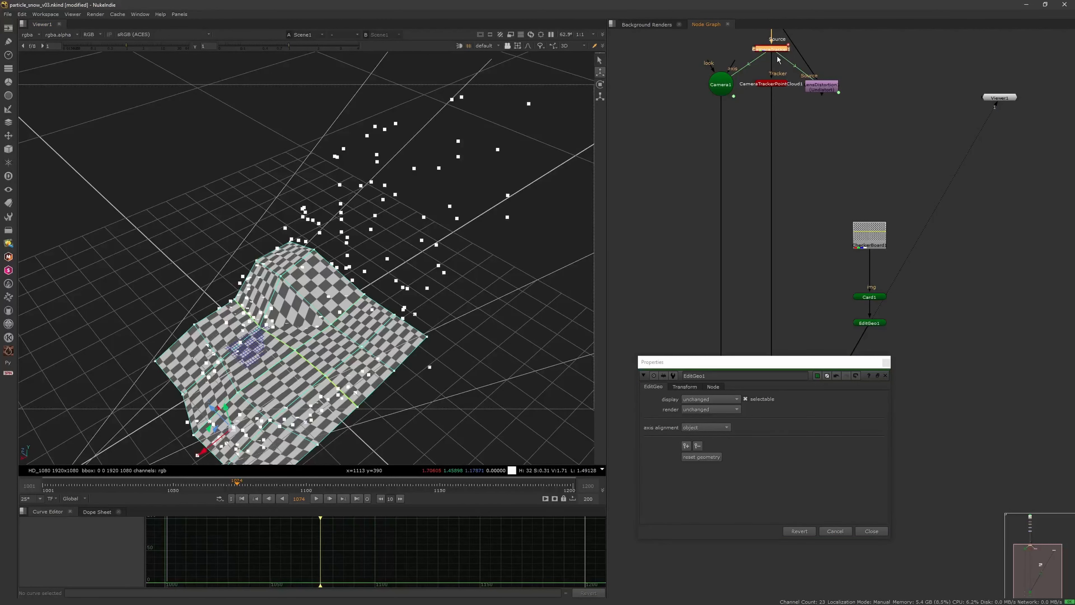
key("f")
middle_click_drag(805, 244, 762, 163)
left_click(797, 267)
key("d")
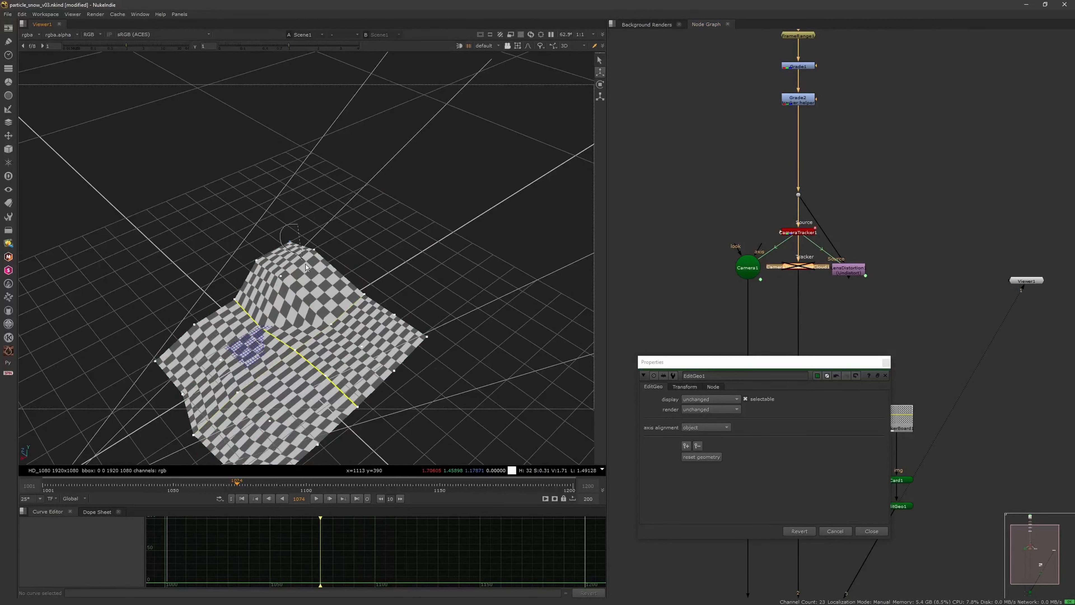
Step: Select the vertices along the card's far edge and pull them back to extend the card away from the camera
mouse_move(353, 299)
left_mouse_down()
mouse_move(427, 343)
mouse_move(430, 313)
mouse_move(356, 289)
mouse_move(330, 266)
mouse_move(381, 283)
mouse_move(496, 262)
mouse_move(353, 195)
left_mouse_up()
scroll(394, 299, "down", 2)
key("d")
scroll(466, 259, "down", 3)
left_click_drag(455, 251, 456, 239)
left_click_drag(407, 263, 471, 324, "ctrl")
scroll(472, 324, "up", 4)
mouse_move(441, 212)
left_mouse_down()
mouse_move(338, 281)
mouse_move(352, 337)
mouse_move(362, 339)
left_mouse_up()
key("d")
scroll(362, 340, "up", 2)
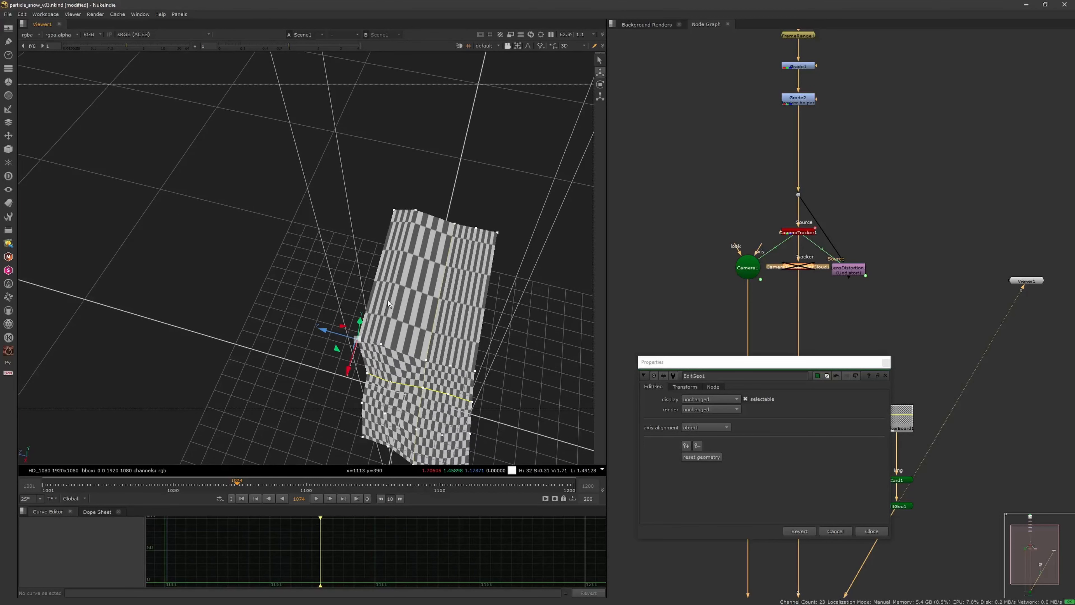
Step: Move individual vertices on the extended far section outward to widen one side of the card
left_click_drag(390, 185, 368, 359)
left_click_drag(398, 236, 402, 225)
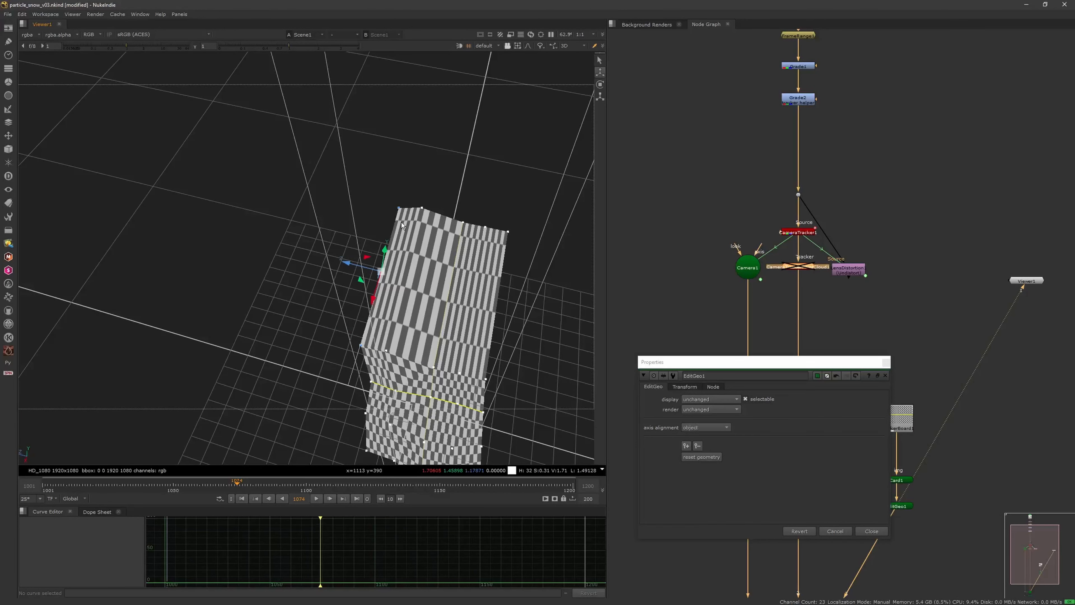
left_click_drag(355, 267, 415, 236)
scroll(316, 256, "down", 3)
left_click_drag(249, 266, 240, 232)
scroll(314, 255, "down", 1)
left_click_drag(313, 254, 275, 193, "ctrl")
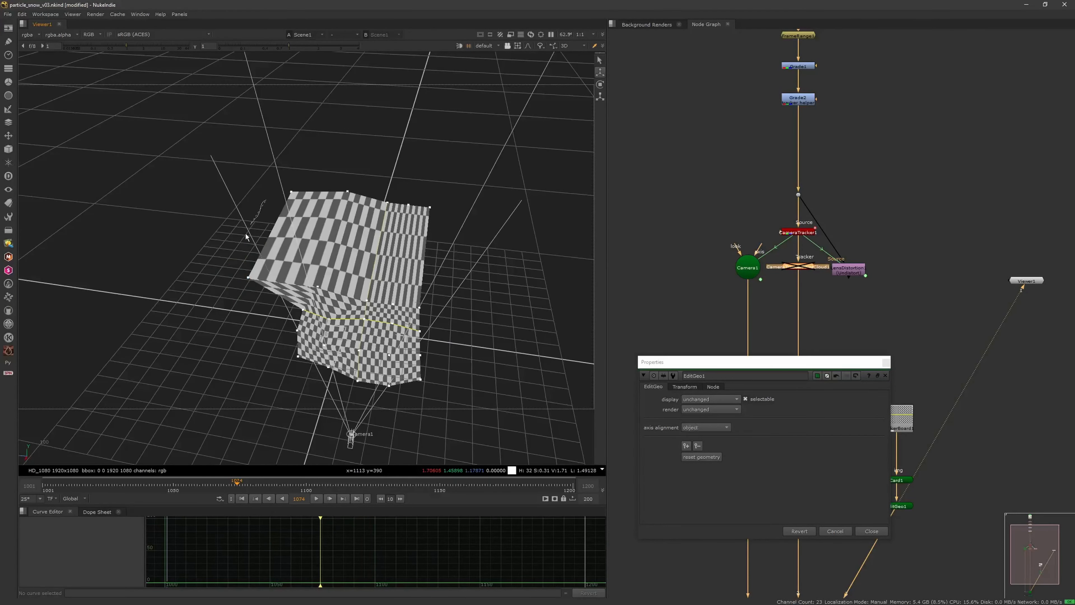
left_click_drag(385, 179, 386, 182)
scroll(386, 198, "up", 1)
right_click(395, 201)
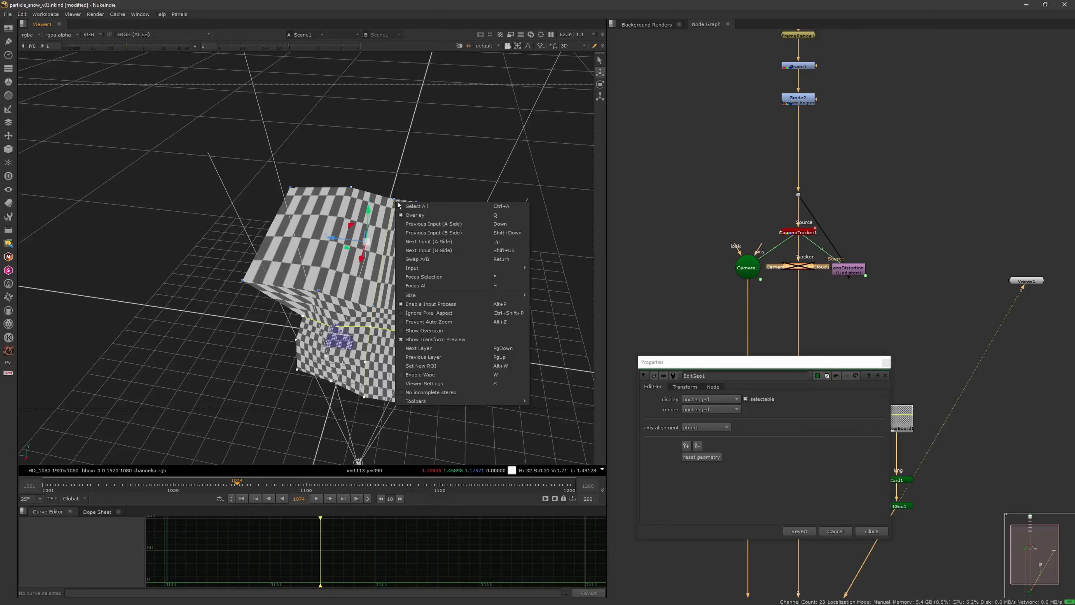
left_click(388, 207)
right_click(391, 193)
left_click(505, 127)
Step: Switch the 3D viewer to face selection and select all four faces of the far row
left_click(518, 45)
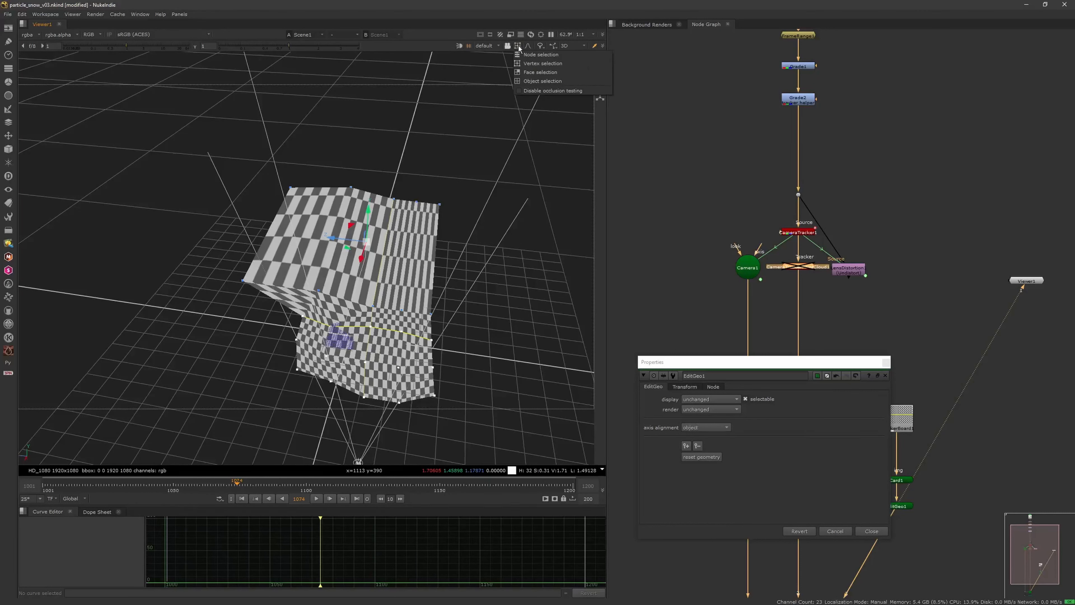
left_click(541, 72)
left_click(322, 211)
left_click(360, 244, "shift")
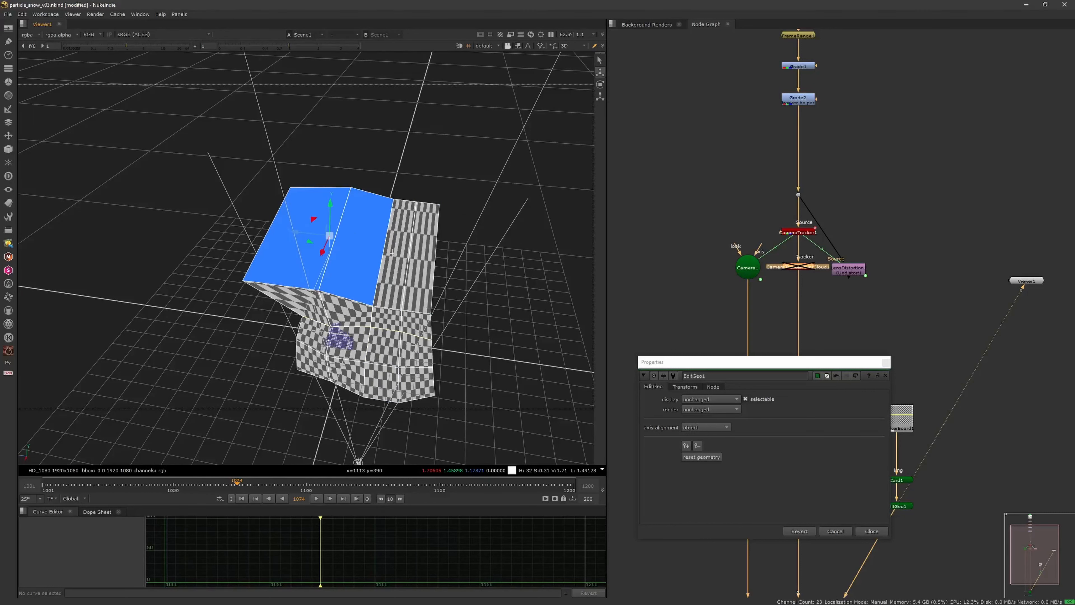
left_click(392, 249, "shift")
left_click(417, 254, "shift")
right_click(312, 217)
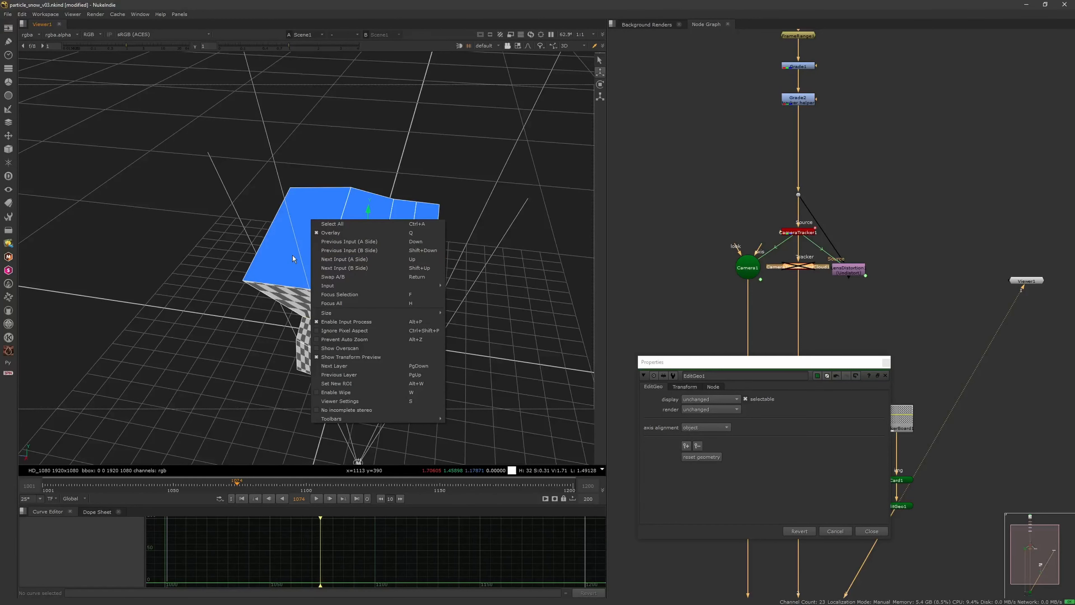
left_click(276, 256)
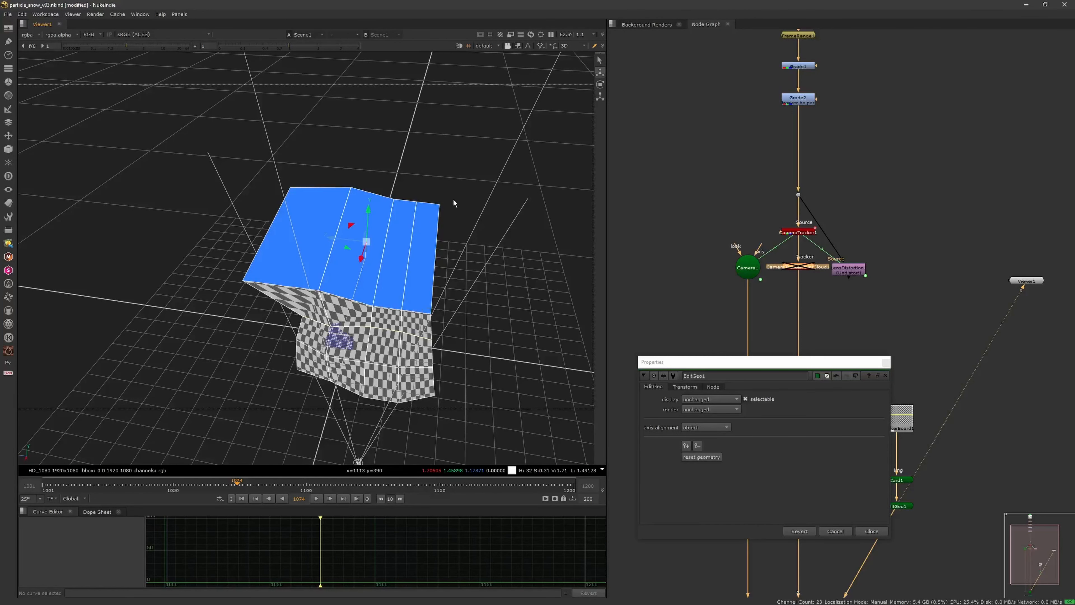
Step: Adjust the height of the four far faces and re-enable the CameraTrackerPointCloud1 node to compare against the point cloud
middle_click_drag(521, 229, 402, 286)
left_click_drag(399, 270, 400, 267)
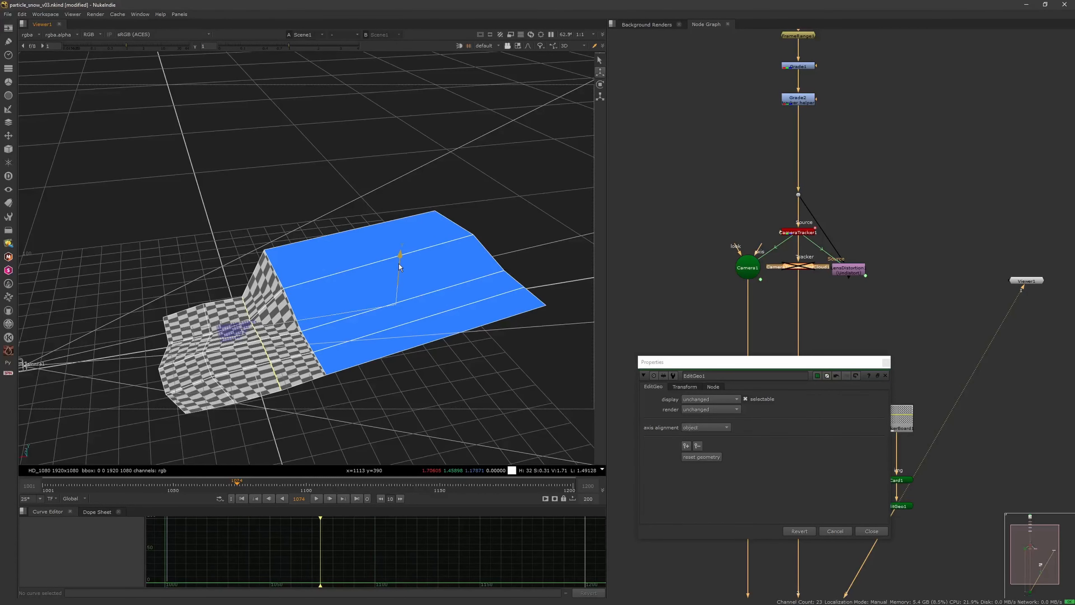
key("d")
middle_click_drag(360, 293, 344, 238)
left_click_drag(400, 251, 471, 343)
left_click(601, 84)
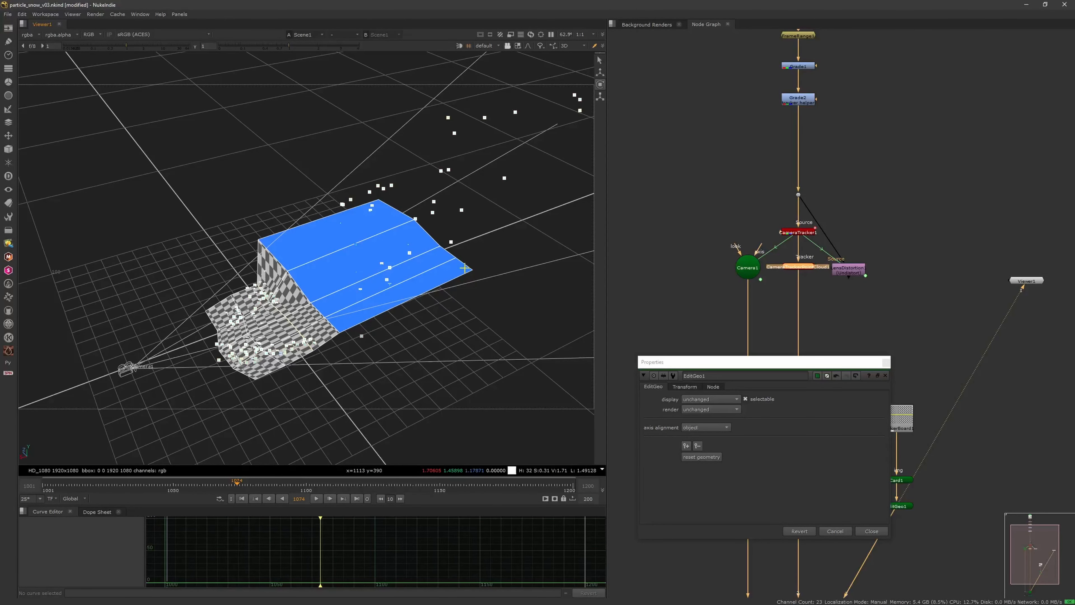
Step: Return to the select tool, select a single strip-shaped face of the far row and close the EditGeo1 properties
left_click(600, 62)
left_click(426, 261)
left_click_drag(425, 262, 440, 293, "ctrl")
left_click(886, 363)
scroll(402, 302, "up", 5)
left_click_drag(382, 322, 437, 320, "ctrl")
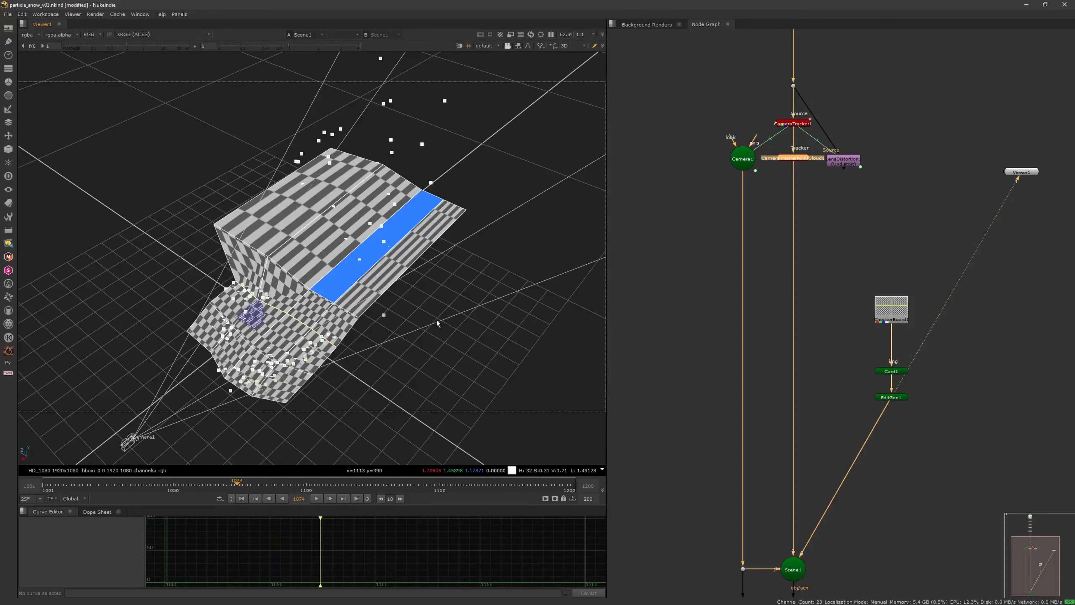
Step: Try to set Card1's rows and columns to 6 each, and undo the change
double_click(894, 372)
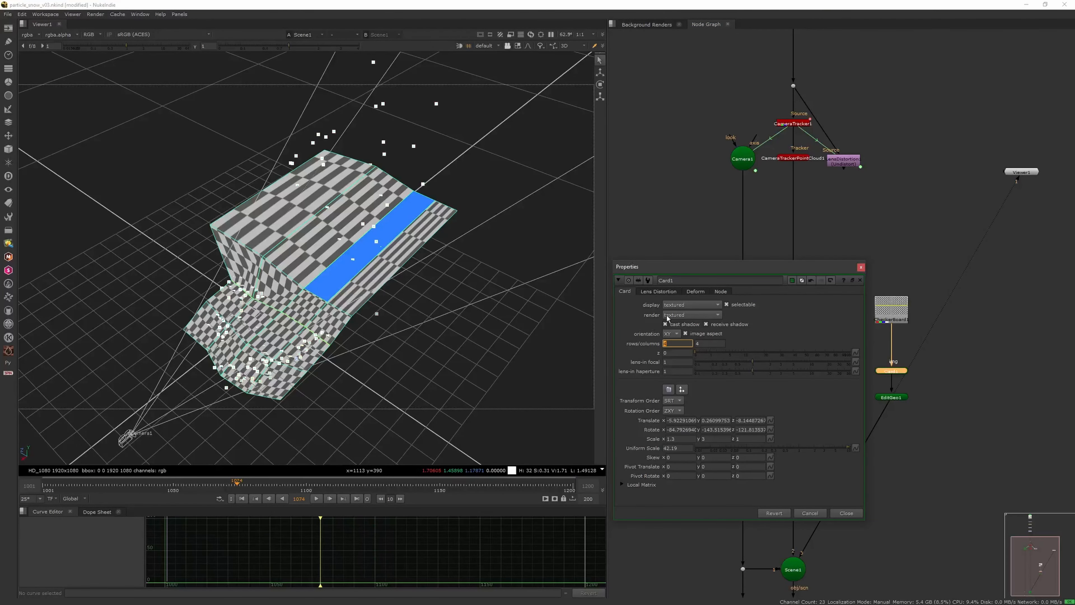
type("6")
key("Tab")
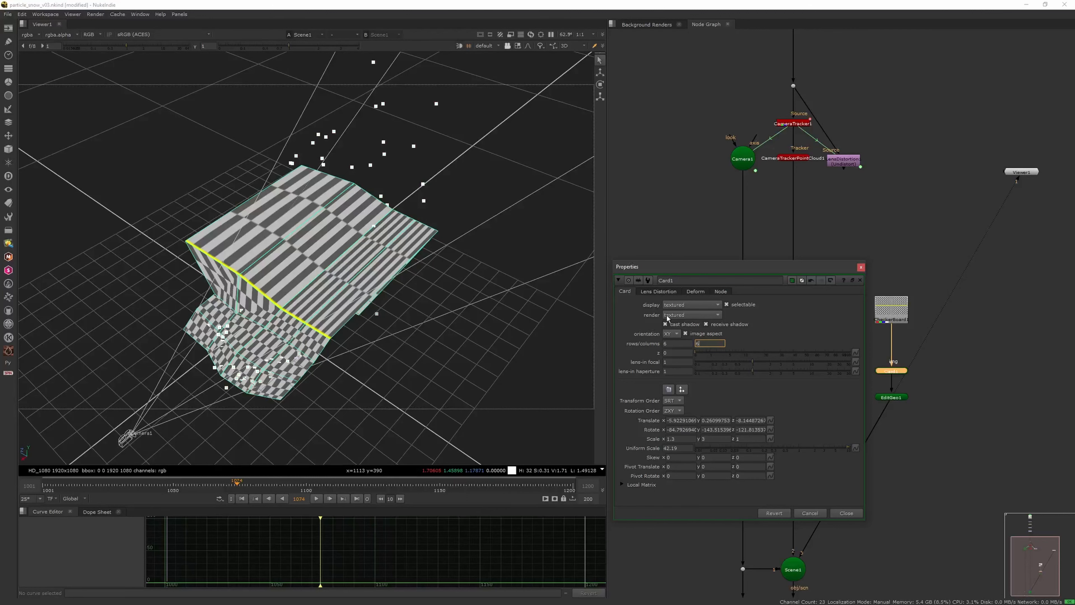
type("6")
key("Return")
key("ctrl+z")
key("ctrl+z")
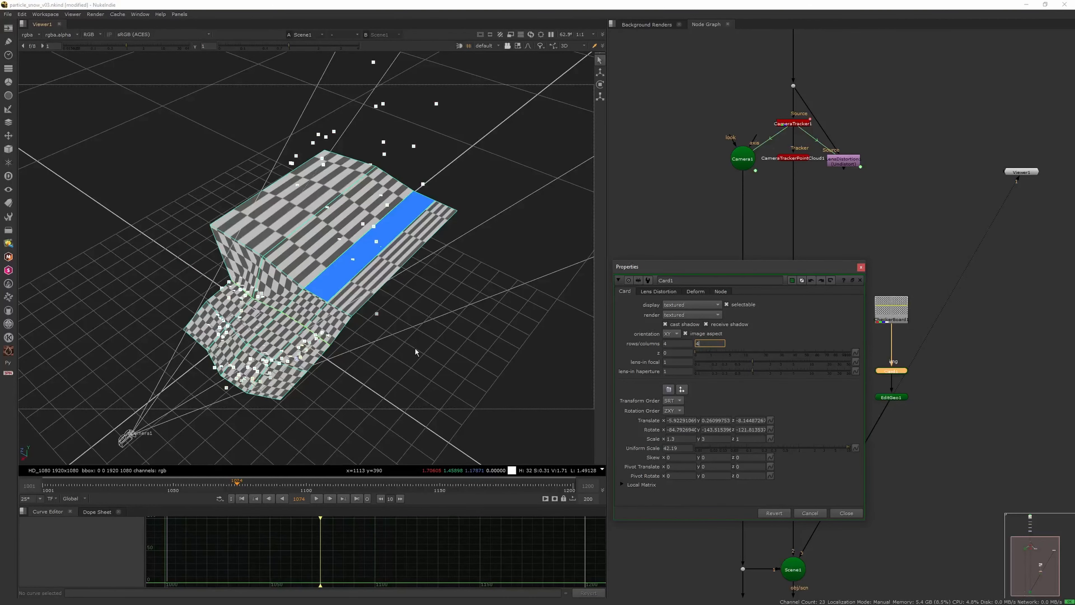
Step: Pick a face on the card's steep slope, and switch the 3D viewer from face to vertex selection
scroll(417, 330, "down", 3)
left_click_drag(419, 321, 433, 290, "ctrl")
scroll(453, 280, "up", 3)
scroll(277, 258, "down", 3)
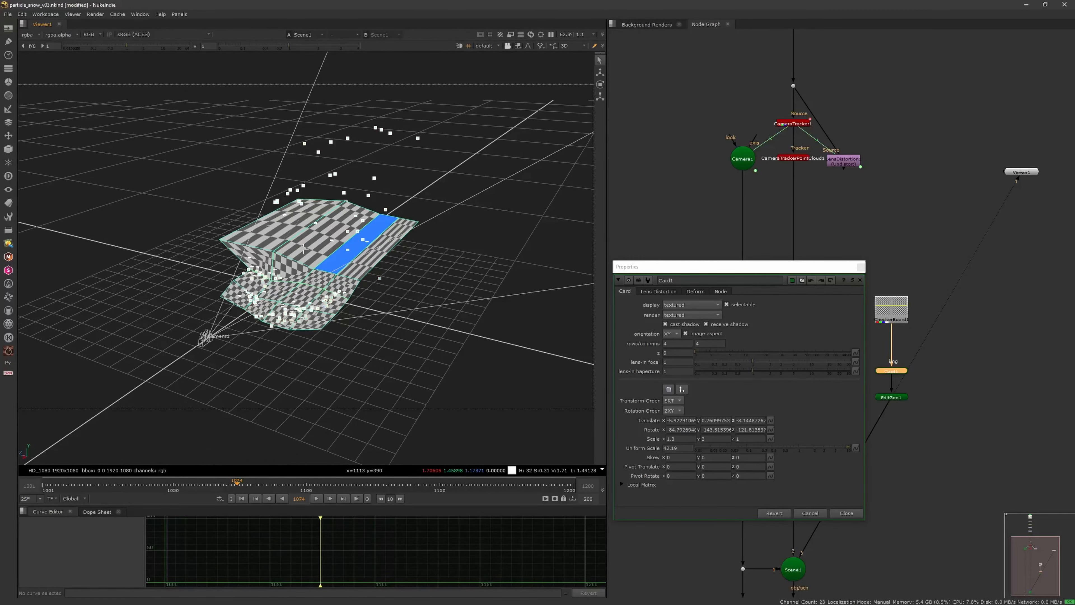
left_click_drag(278, 259, 303, 331, "ctrl")
left_click(277, 270)
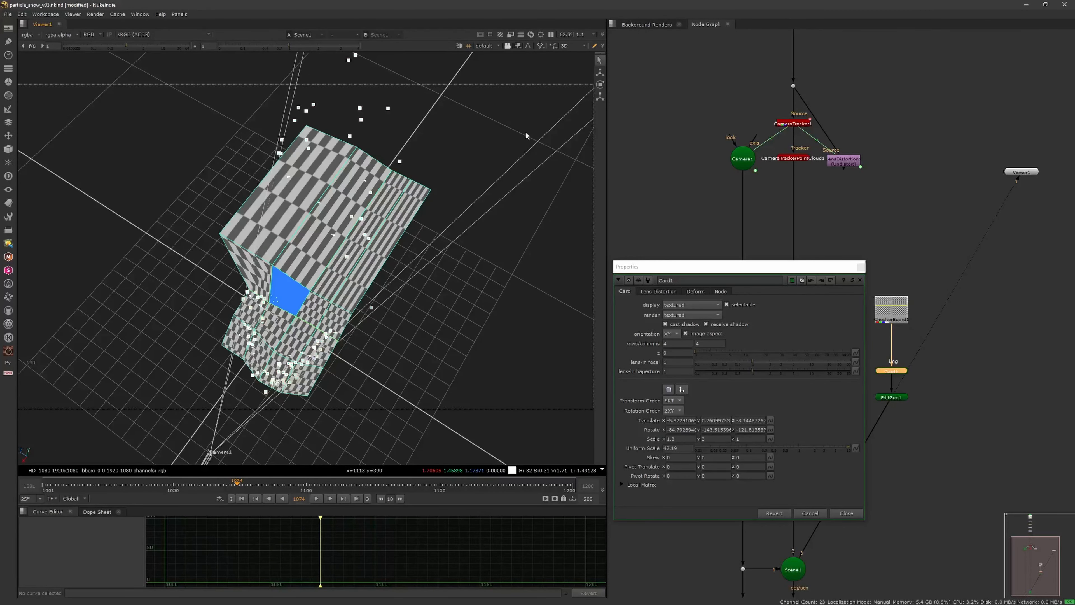
left_click(528, 48)
left_click(528, 59)
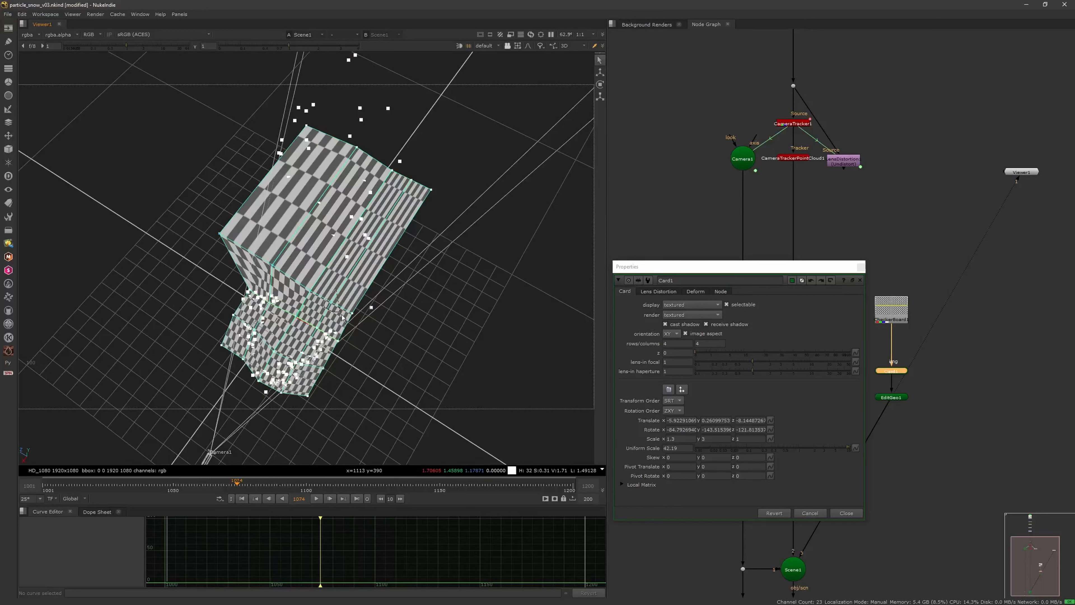
Step: Activate the translate tool and examine the card's slope against the point cloud from several angles
left_click_drag(348, 299, 251, 194, "ctrl")
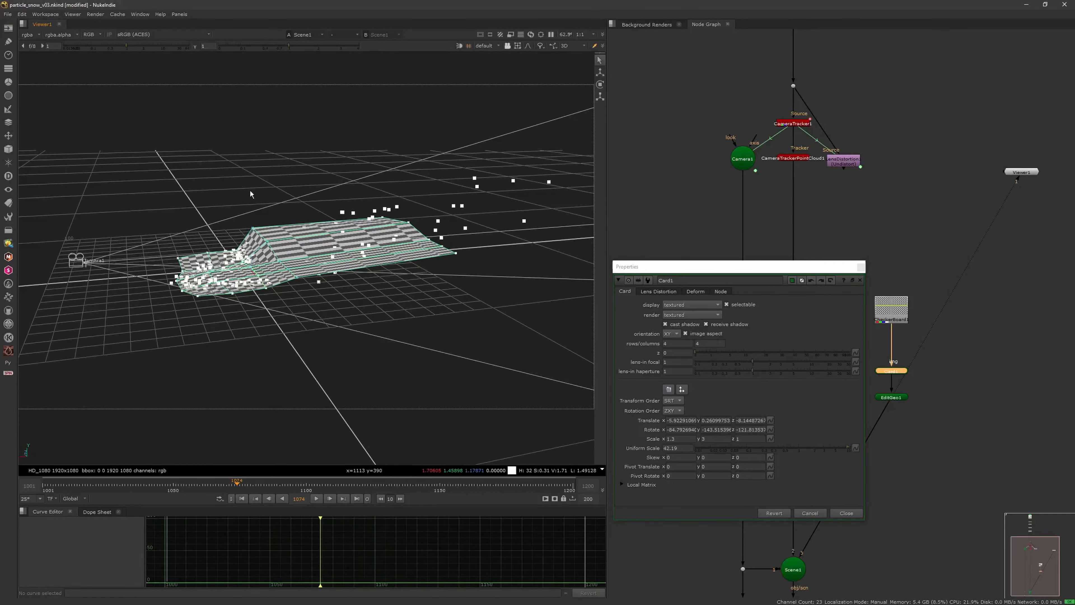
scroll(280, 262, "up", 3)
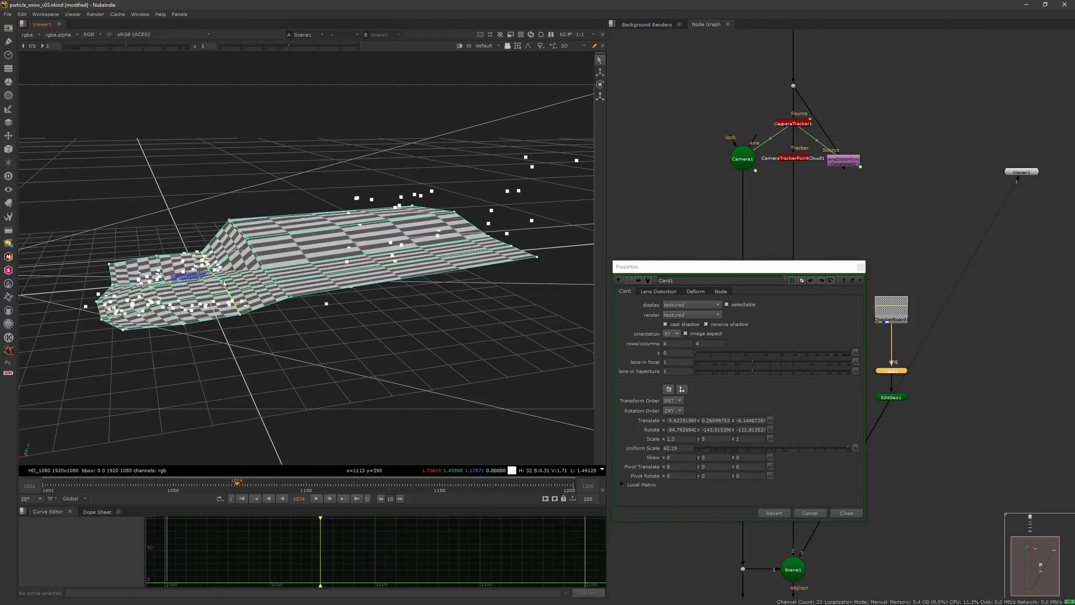
scroll(223, 284, "up", 3)
scroll(223, 284, "down", 2)
left_click_drag(223, 284, 273, 329, "ctrl")
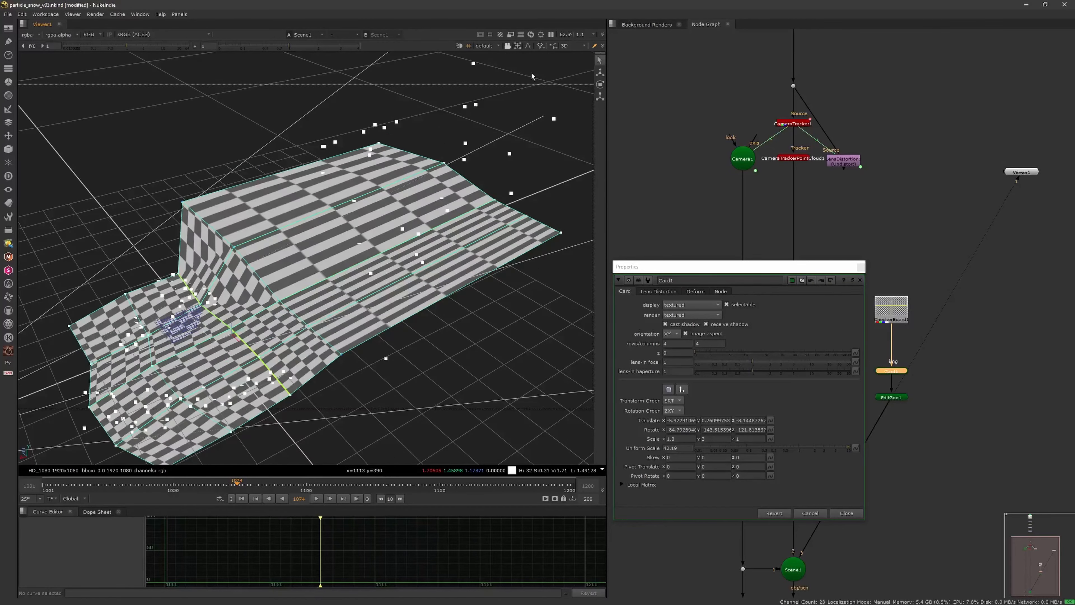
key("w")
scroll(482, 203, "down", 5)
left_click_drag(259, 309, 265, 283, "ctrl")
scroll(264, 284, "up", 3)
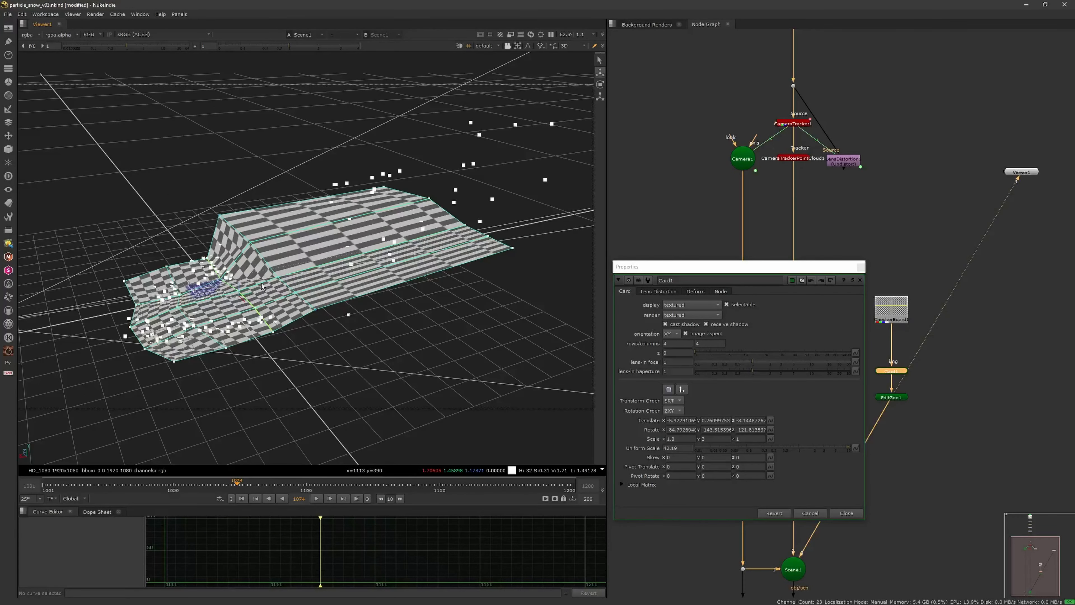
Step: Select the vertices along the card's raised ridge and disable the CameraTrackerPointCloud1 node
left_click(239, 300)
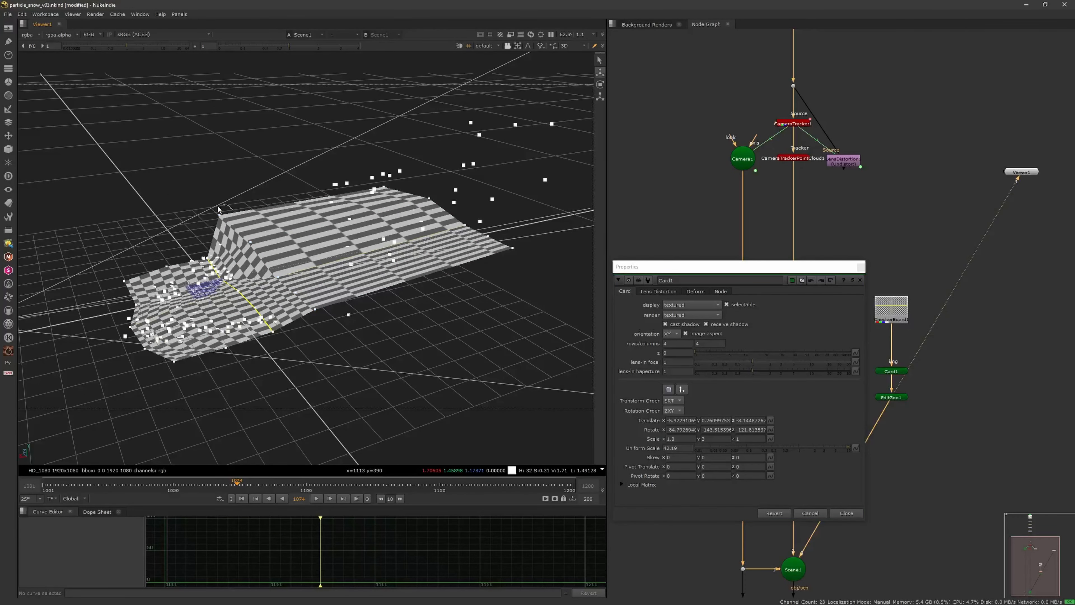
left_click_drag(255, 265, 290, 300)
left_click(799, 158)
key("d")
left_click_drag(231, 198, 244, 253)
left_click_drag(313, 320, 325, 311)
scroll(276, 260, "up", 3)
mouse_move(297, 276)
left_mouse_down("ctrl")
mouse_move(324, 298)
mouse_move(362, 307)
left_mouse_up("ctrl")
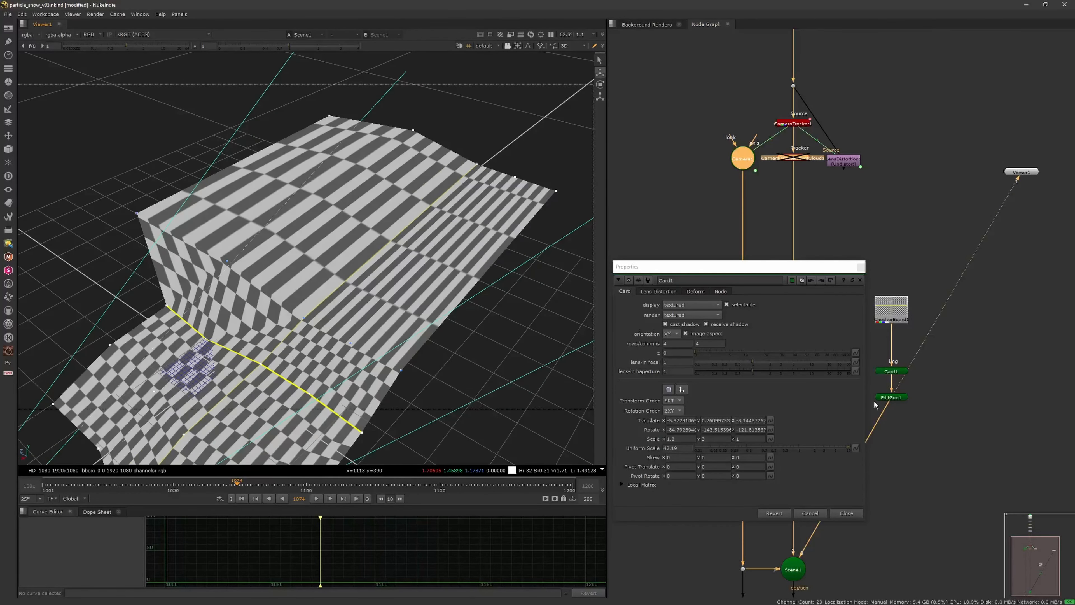
Step: Replace the Card1 properties with those of EditGeo1 and pull the selected ridge vertices back to soften the slope
left_click(902, 374)
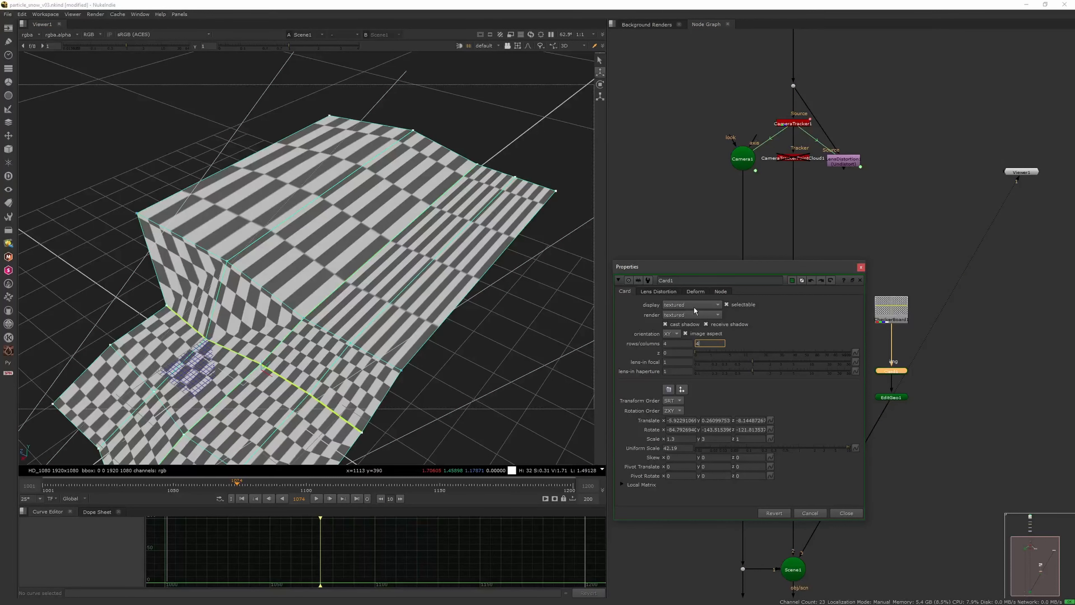
left_click(862, 268)
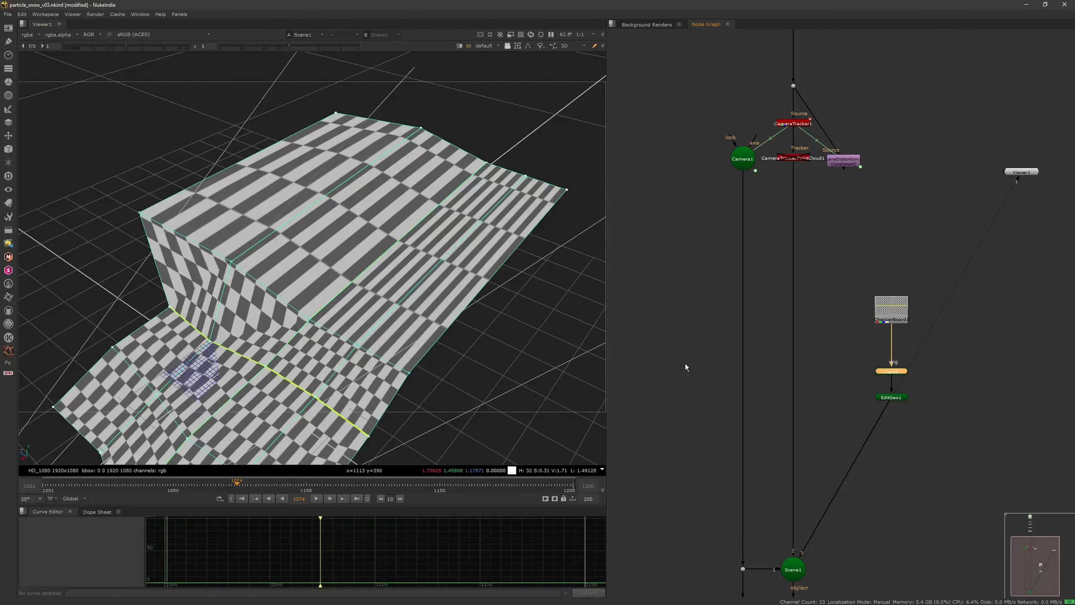
double_click(900, 374)
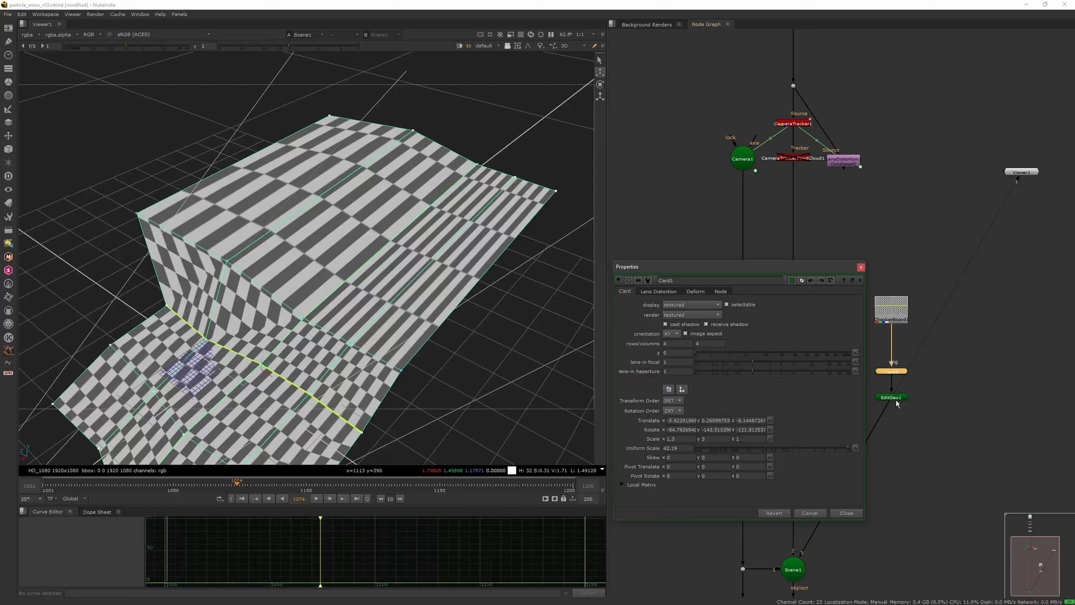
left_click(861, 267)
double_click(891, 398)
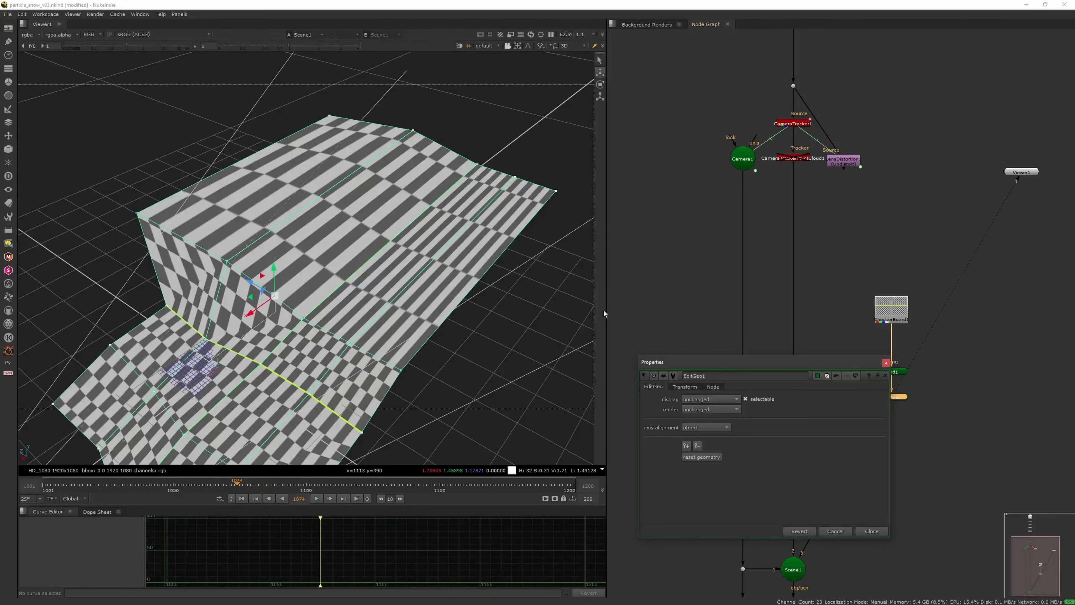
mouse_move(252, 311)
left_mouse_down()
mouse_move(284, 287)
mouse_move(219, 281)
mouse_move(161, 215)
mouse_move(189, 261)
mouse_move(259, 292)
mouse_move(299, 337)
left_mouse_up()
scroll(237, 301, "down", 3)
scroll(219, 281, "down", 2)
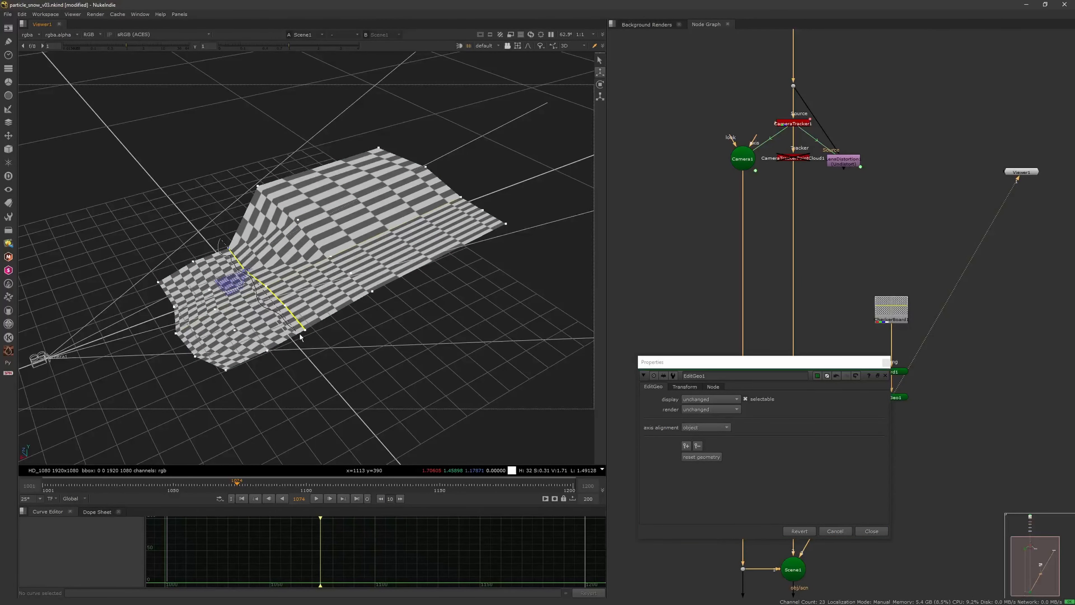
Step: Re-enable the CameraTrackerPointCloud1 node and adjust vertices toward the card's near edge to fit the tracked points
left_click_drag(249, 290, 271, 262)
left_click(801, 157)
key("d")
left_click_drag(367, 283, 393, 292, "ctrl")
left_click_drag(381, 331, 353, 324, "alt")
scroll(368, 288, "up", 7)
left_click(283, 270)
mouse_move(278, 267)
left_mouse_down()
mouse_move(276, 281)
mouse_move(253, 236)
mouse_move(370, 311)
left_mouse_up()
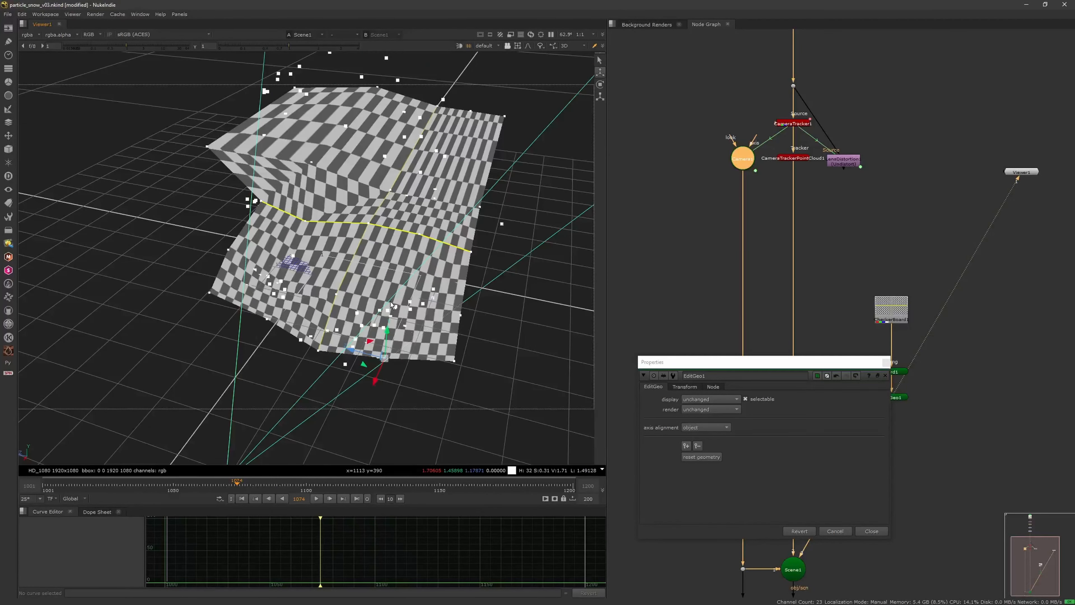
Step: Switch the viewer to face selection, then select a middle face of the near row and adjust its height to the point cloud
left_click(518, 46)
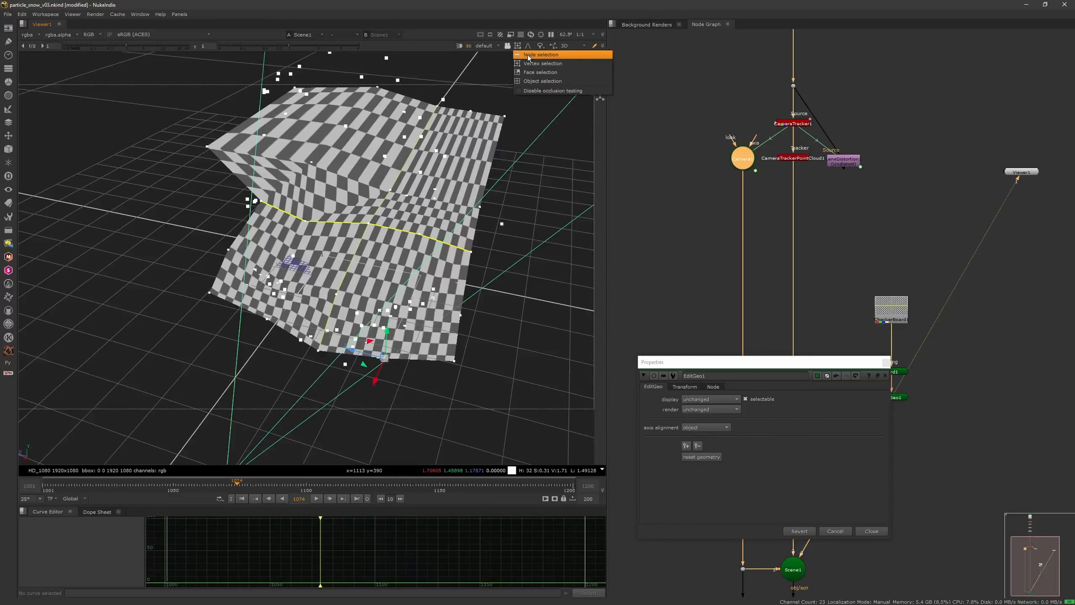
left_click(530, 72)
middle_click_drag(352, 195, 363, 282, "alt")
left_click(358, 280)
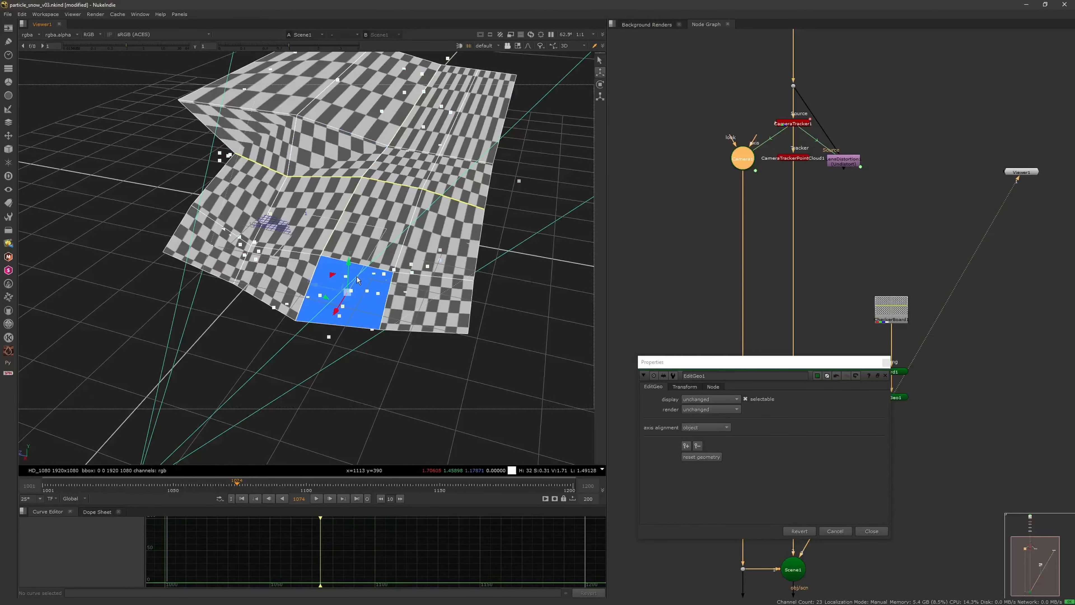
left_click_drag(350, 268, 347, 266)
middle_click_drag(387, 274, 352, 262, "alt")
left_click_drag(351, 263, 378, 240, "ctrl")
middle_click_drag(377, 240, 398, 229, "alt")
left_click_drag(398, 229, 345, 204, "alt")
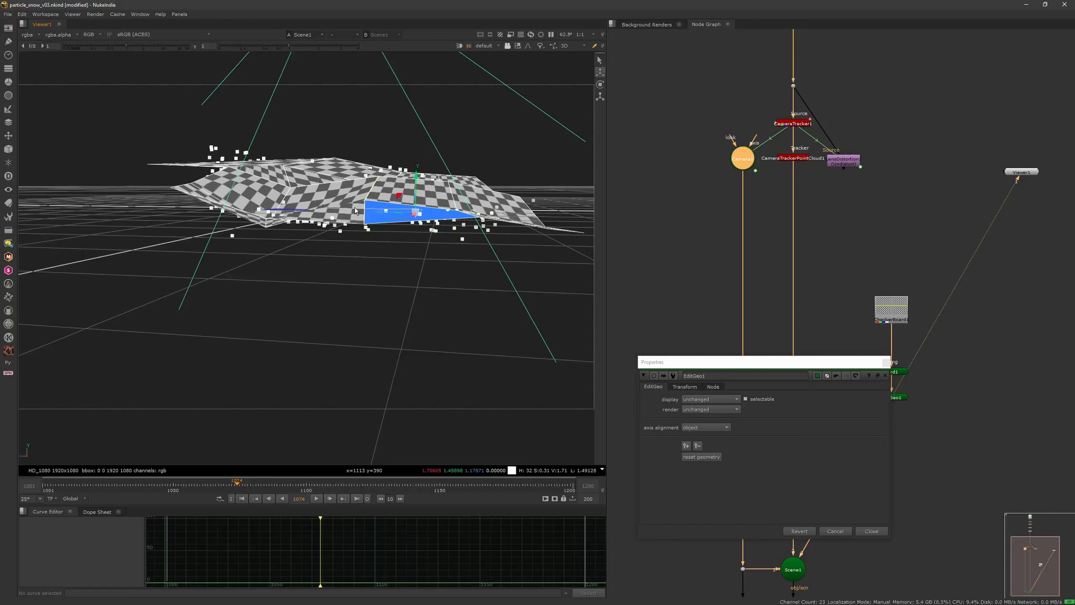
middle_click_drag(334, 196, 265, 180, "alt")
left_click_drag(264, 180, 253, 218, "ctrl")
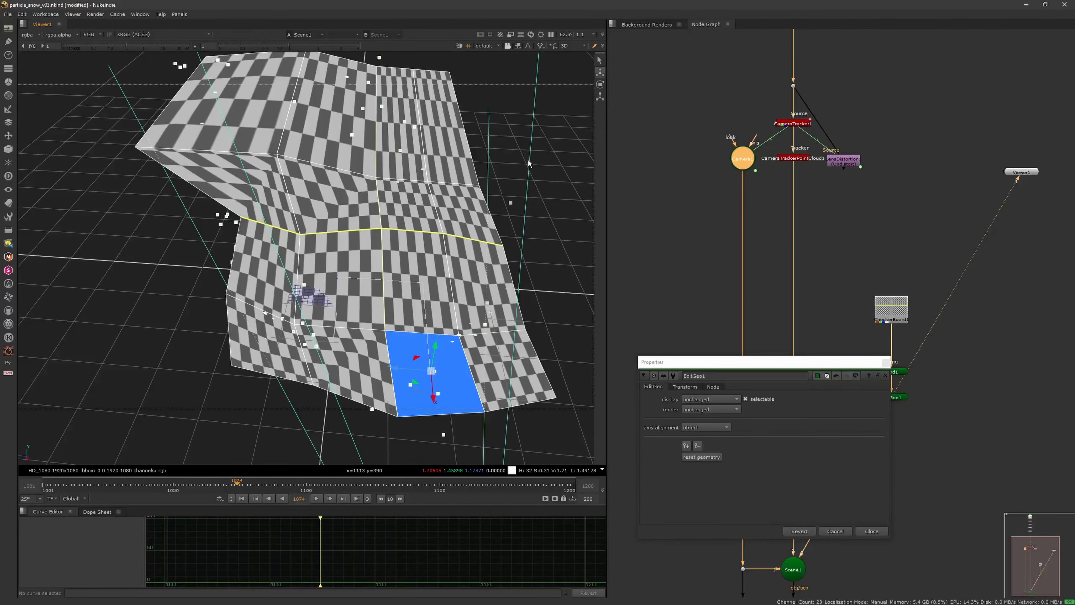
Step: Pull the side face just in front of the yellow crosswise line outward and rotate it to follow the snow
left_click(250, 273)
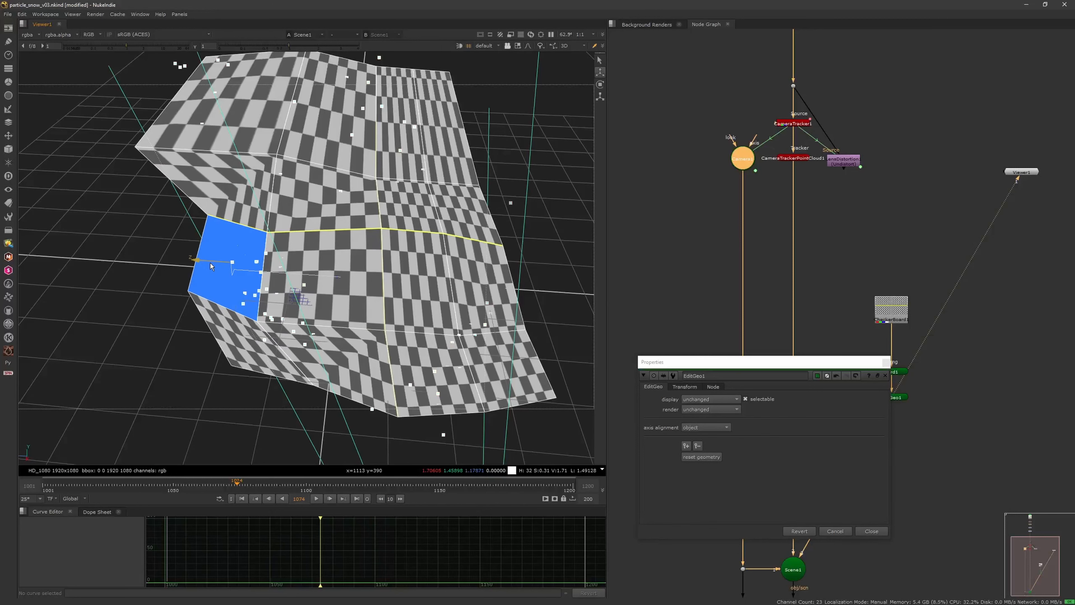
left_click_drag(222, 336, 263, 283, "ctrl")
left_click(600, 84)
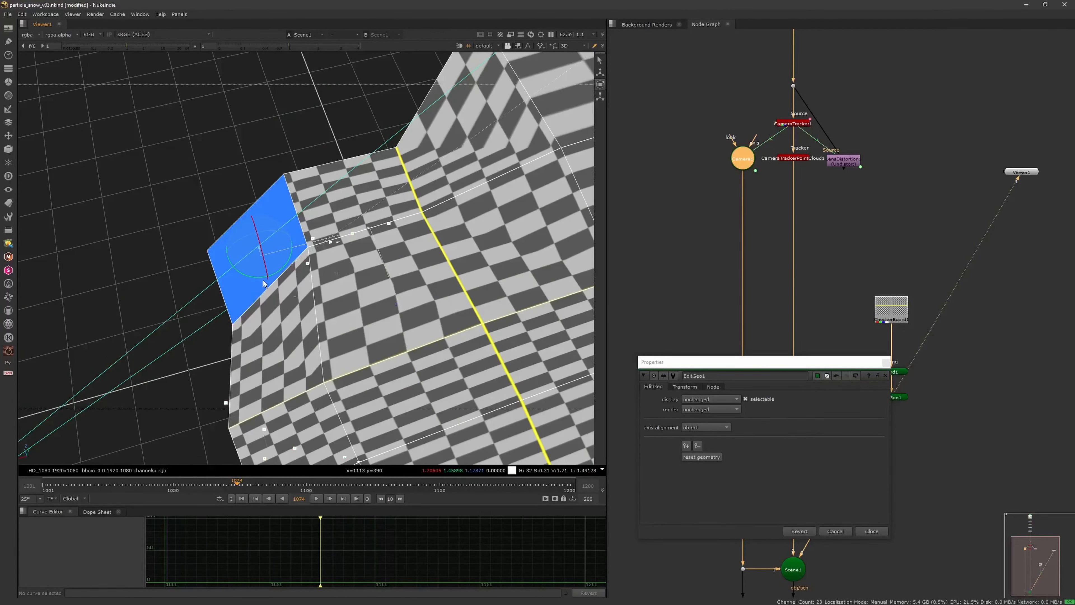
left_click_drag(240, 241, 378, 143)
Step: Switch the viewer to vertex selection and disable the CameraTrackerPointCloud1 node
left_click(518, 45)
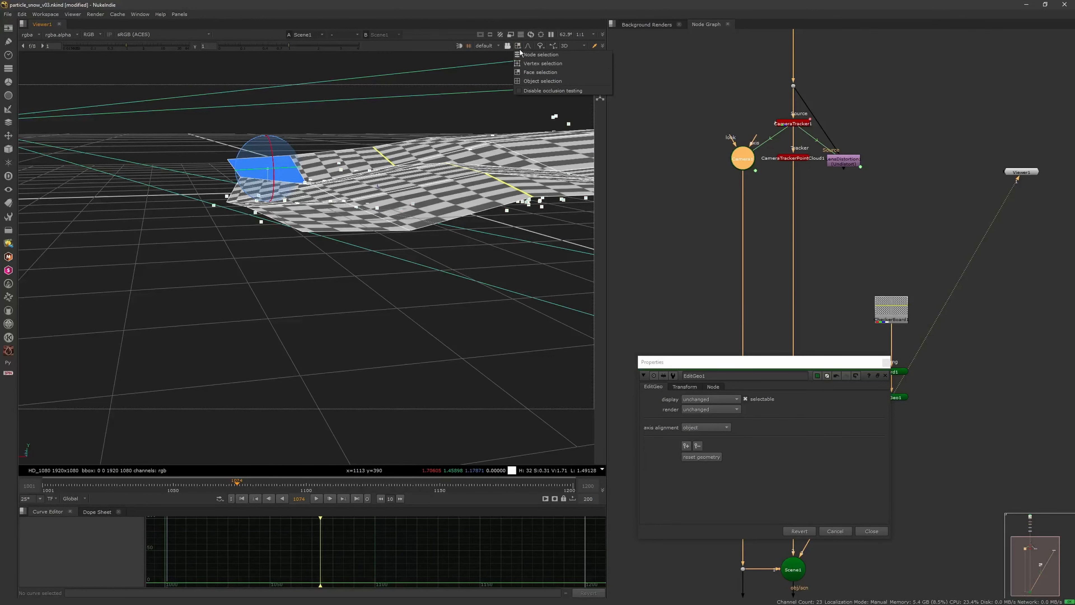
left_click(527, 64)
left_click(788, 158)
key("d")
scroll(361, 276, "up", 5)
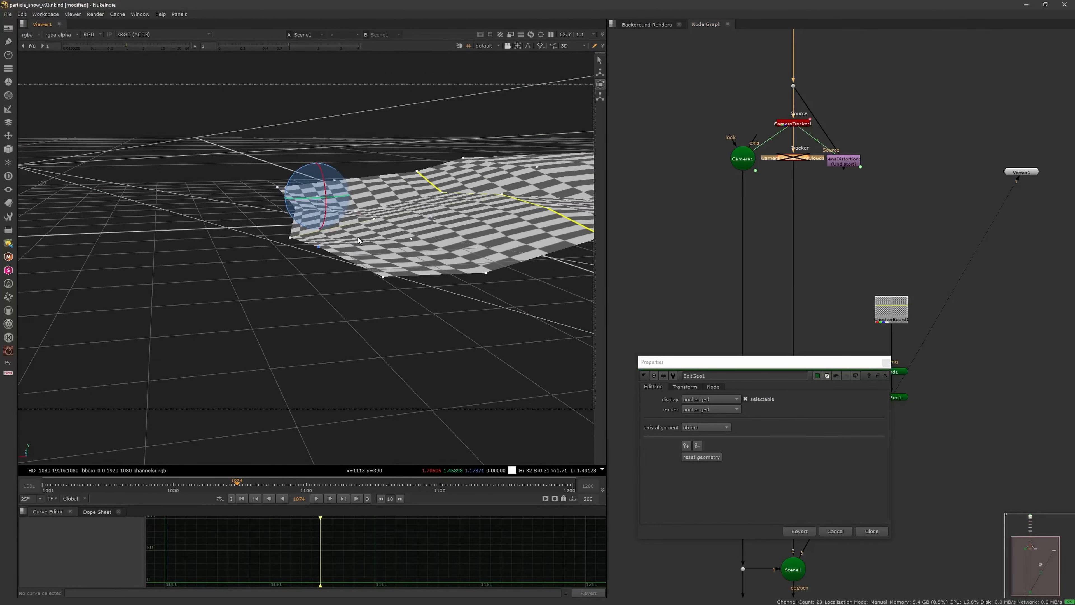
Step: Adjust individual vertices around the card's near edge to smooth out its shape
mouse_move(353, 295)
left_mouse_down()
mouse_move(369, 237)
mouse_move(275, 316)
mouse_move(315, 238)
mouse_move(328, 229)
mouse_move(332, 240)
mouse_move(327, 224)
mouse_move(325, 237)
mouse_move(402, 261)
mouse_move(377, 261)
left_mouse_up()
scroll(360, 250, "down", 4)
scroll(275, 316, "up", 4)
scroll(275, 316, "down", 4)
left_click_drag(372, 223, 469, 233)
scroll(370, 254, "down", 3)
scroll(384, 291, "up", 4)
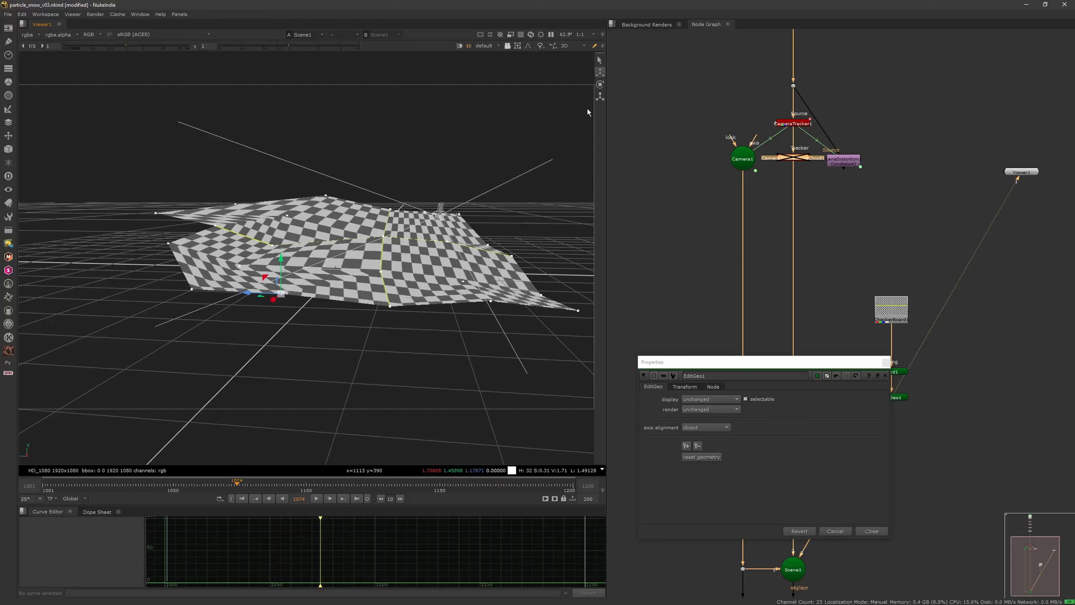
Step: Close the EditGeo1 properties and return the 3D viewer to node selection
left_click(886, 363)
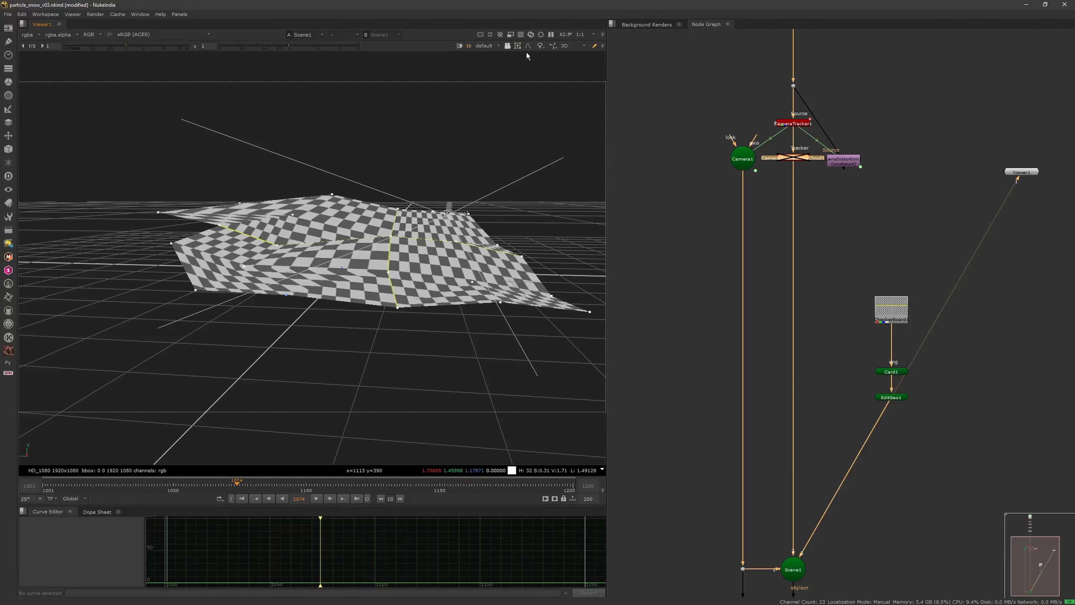
left_click(517, 45)
left_click(535, 55)
left_click(508, 258)
left_click_drag(508, 258, 496, 281, "ctrl")
scroll(496, 281, "down", 4)
Step: Look at the sculpted card in the 3D viewer through the tracked Camera1
middle_click_drag(812, 548, 777, 438)
left_click(761, 453)
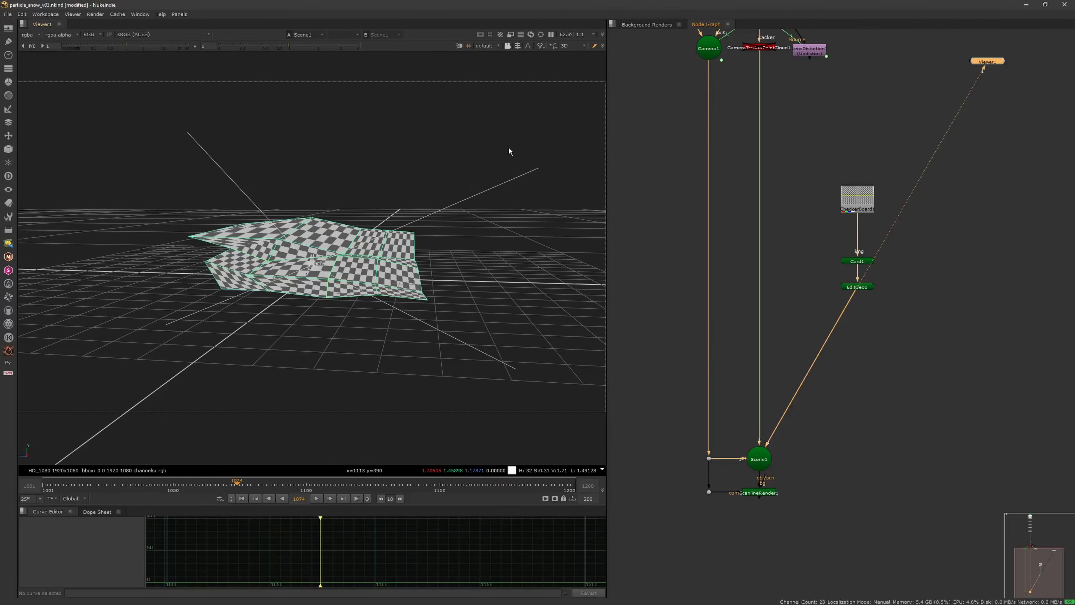
left_click(491, 46)
left_click(495, 61)
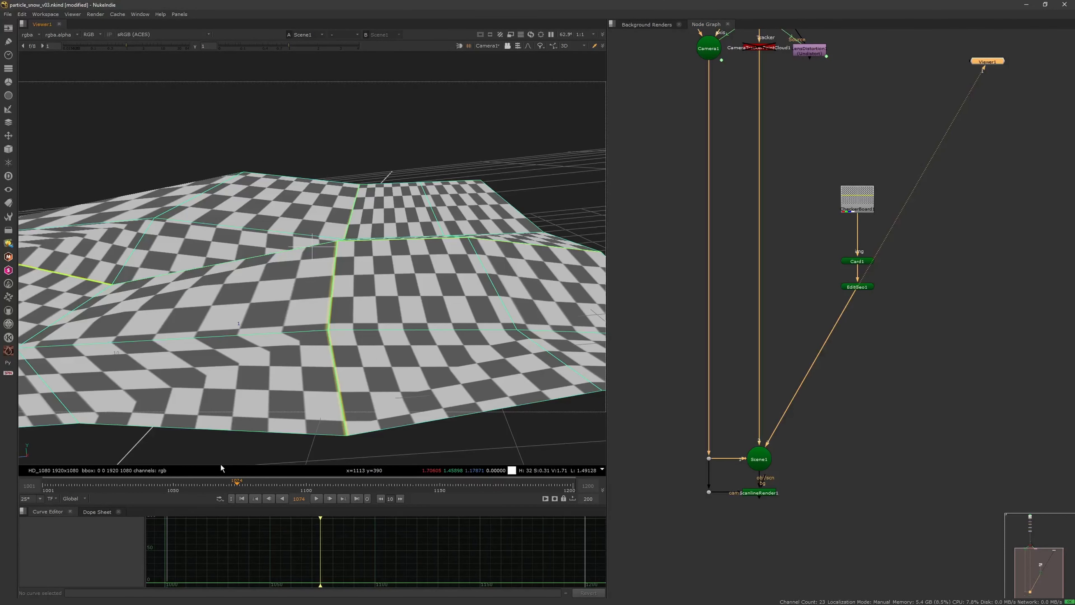
Step: Turn on the viewer wipe and view the snow plate from Dot1 as input A against Scene1
middle_click_drag(690, 330, 721, 327)
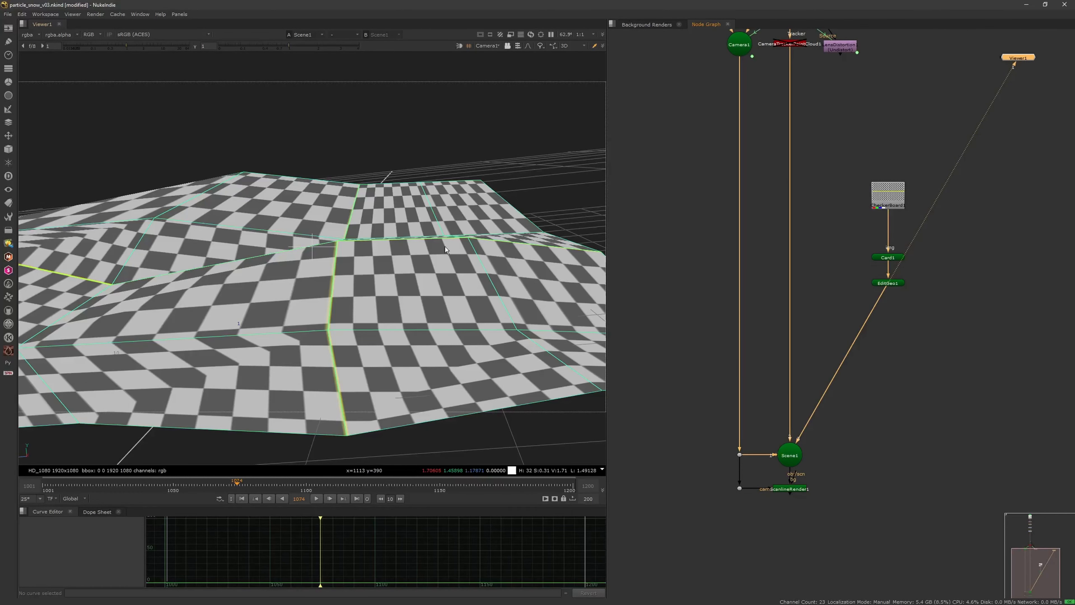
key("w")
middle_click_drag(751, 179, 755, 256)
scroll(755, 256, "down", 3)
left_click_drag(792, 133, 762, 158)
key("1")
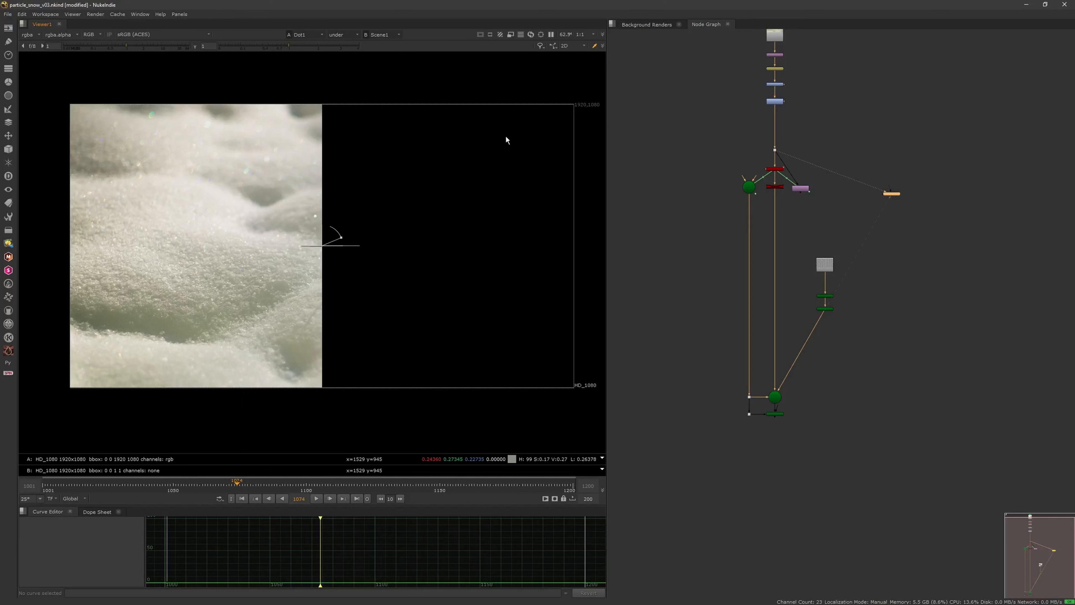
Step: Compare the snow plate from Dot1 with the 3D scene by toggling the viewer between 2D and 3D
scroll(787, 165, "up", 2)
double_click(770, 140)
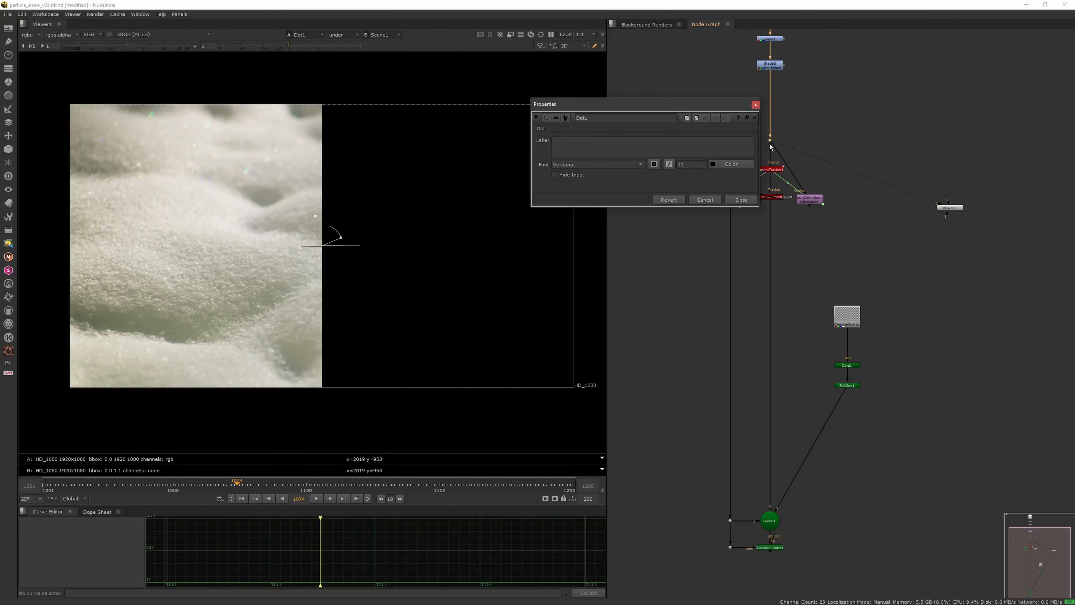
left_click(754, 103)
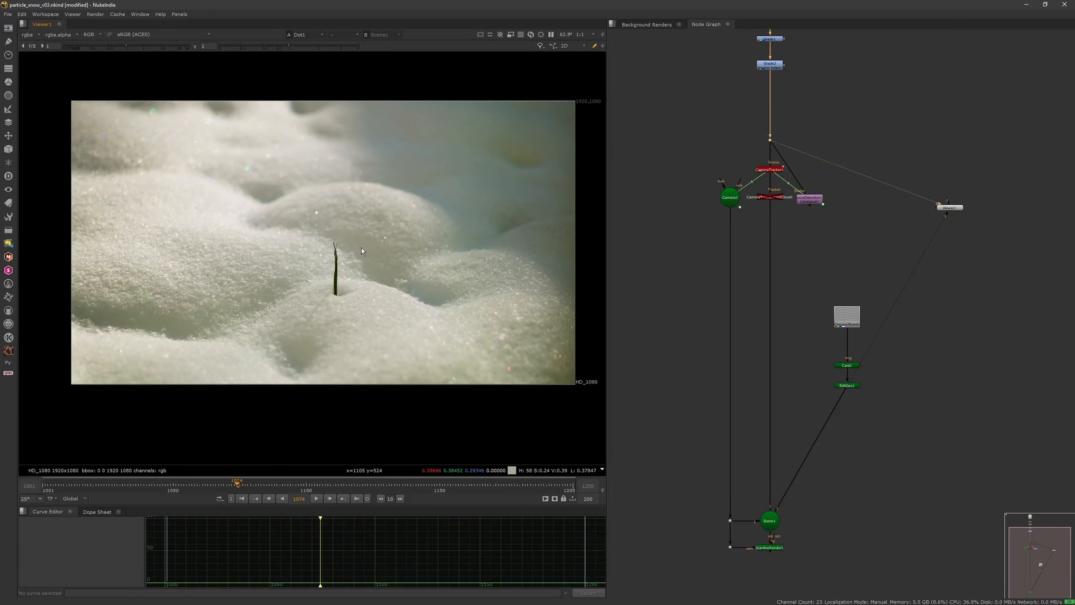
key("Tab")
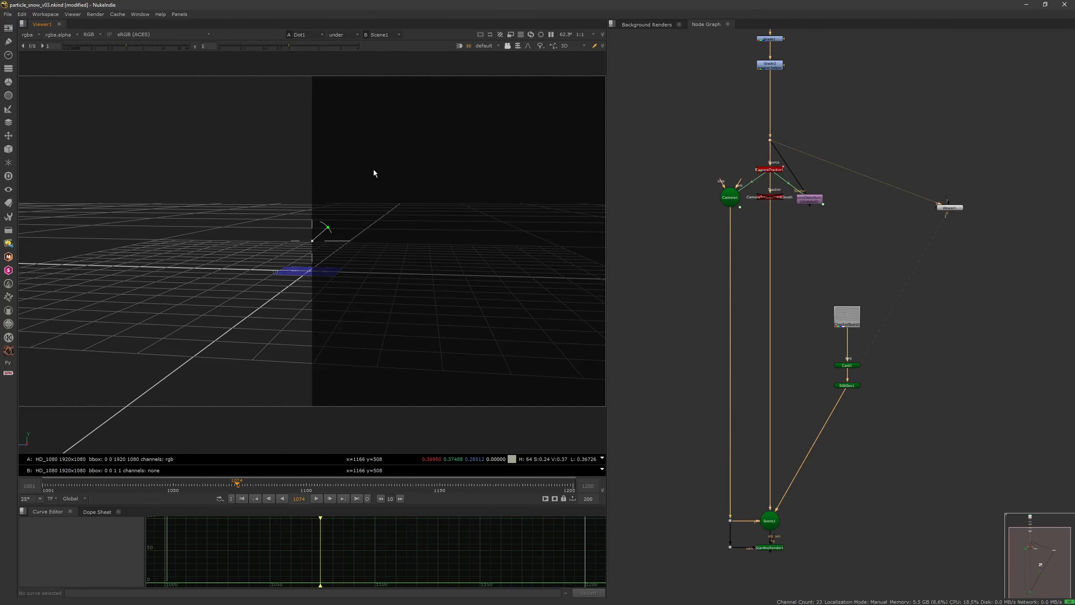
key("Tab")
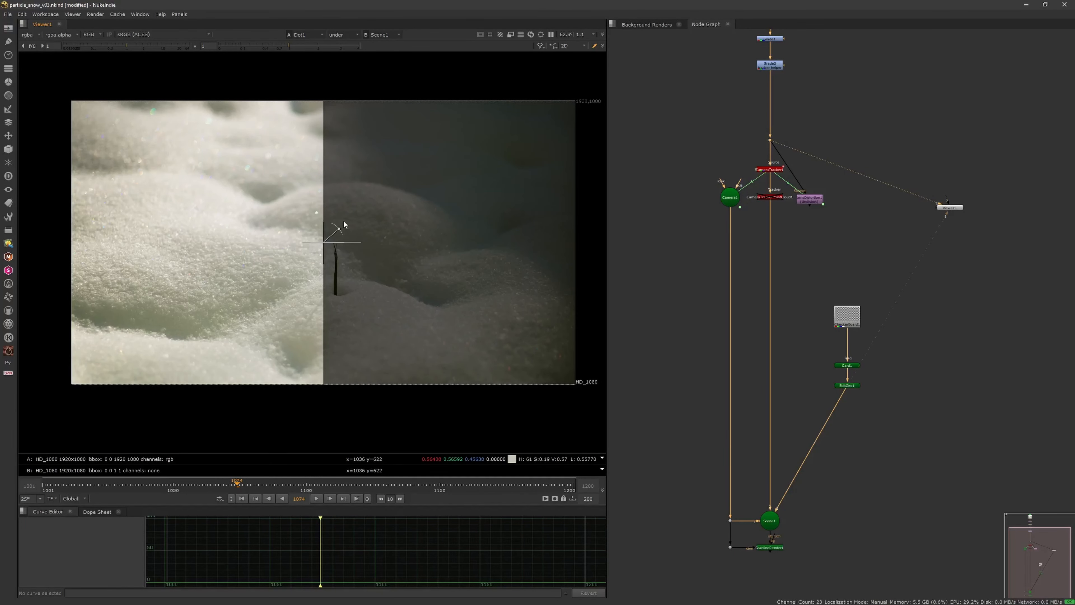
Step: Swap the viewer inputs so Scene1 is input A and the Dot1 plate is input B
left_click(313, 38)
left_click(316, 46)
left_click(375, 38)
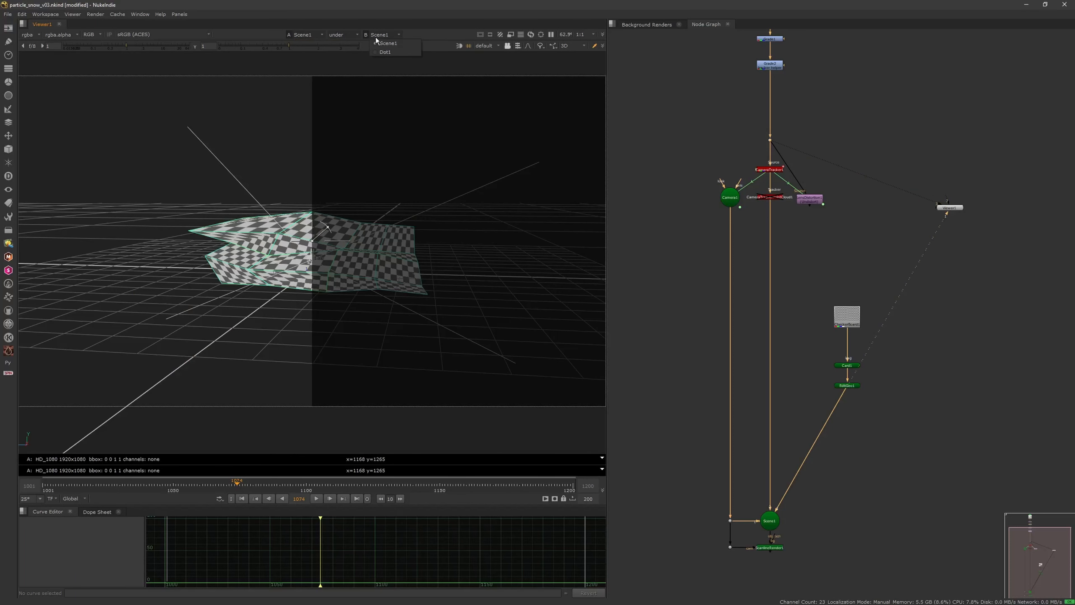
left_click(378, 52)
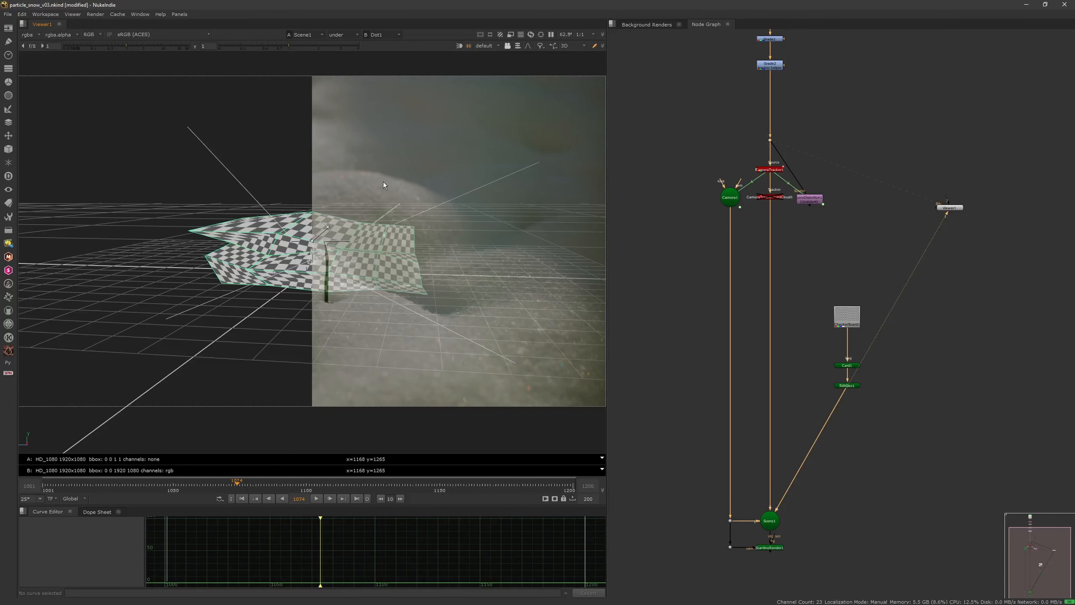
Step: Look through Camera1 with the 3D view locked to it and move the wipe so the plate overlays the whole card
left_click(495, 45)
left_click(500, 64)
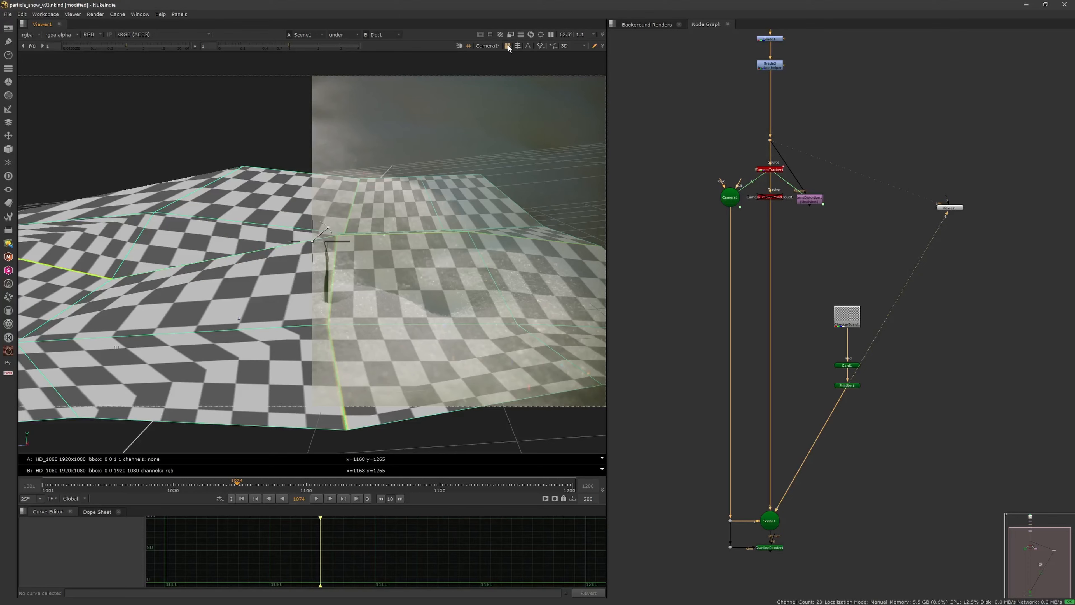
left_click(508, 46)
left_click_drag(324, 242, 61, 252)
Step: Scrub and play the shot to examine how the sculpted card follows the plate
left_click_drag(109, 486, 245, 483)
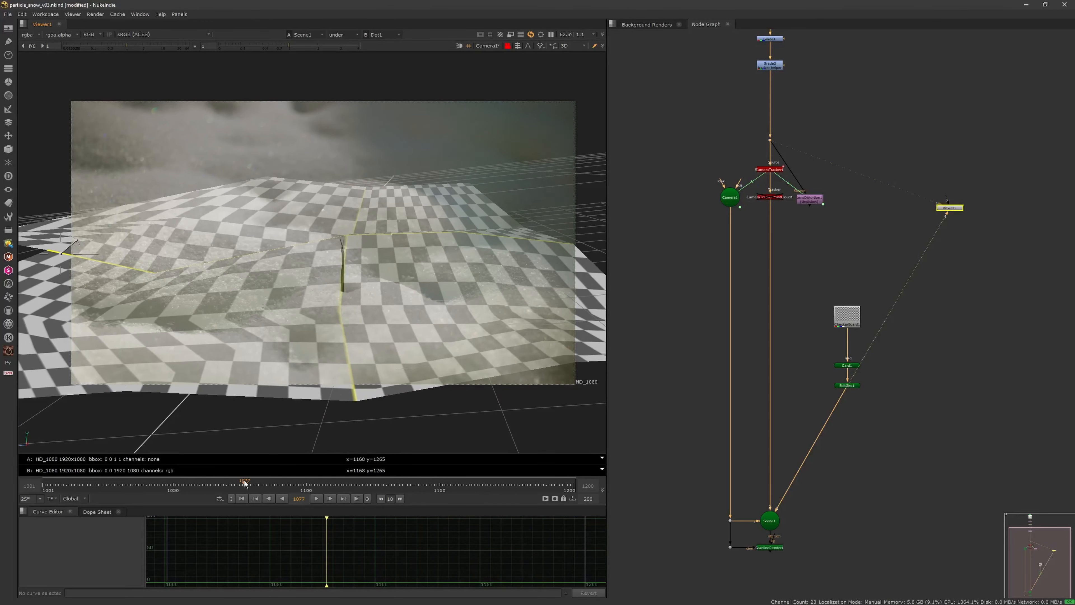
left_click(316, 499)
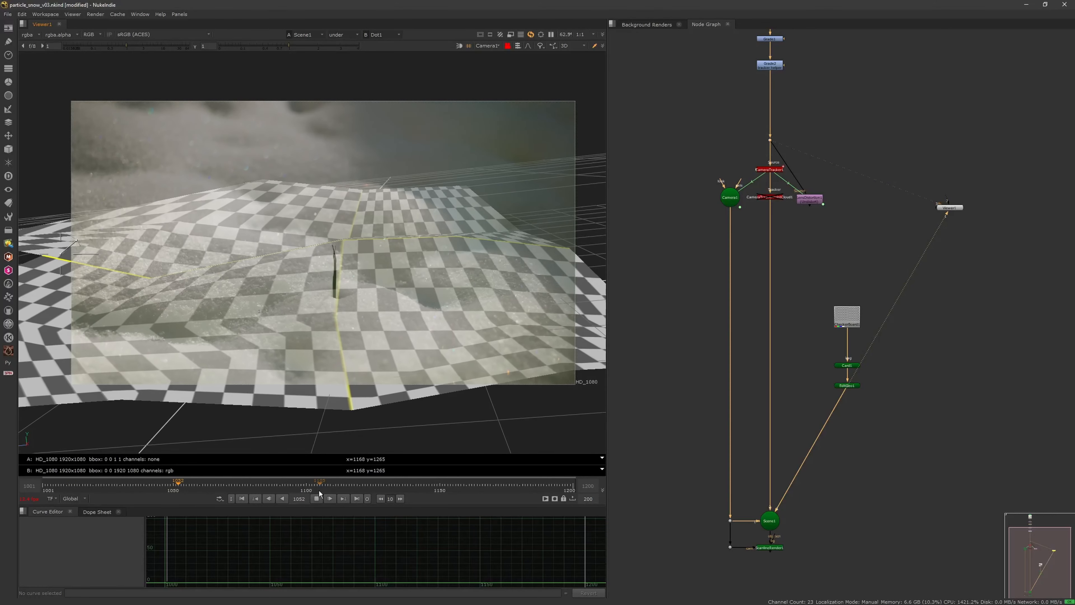
left_click(316, 499)
Step: Return the 3D viewer to the default camera and turn off the wipe
left_click(498, 46)
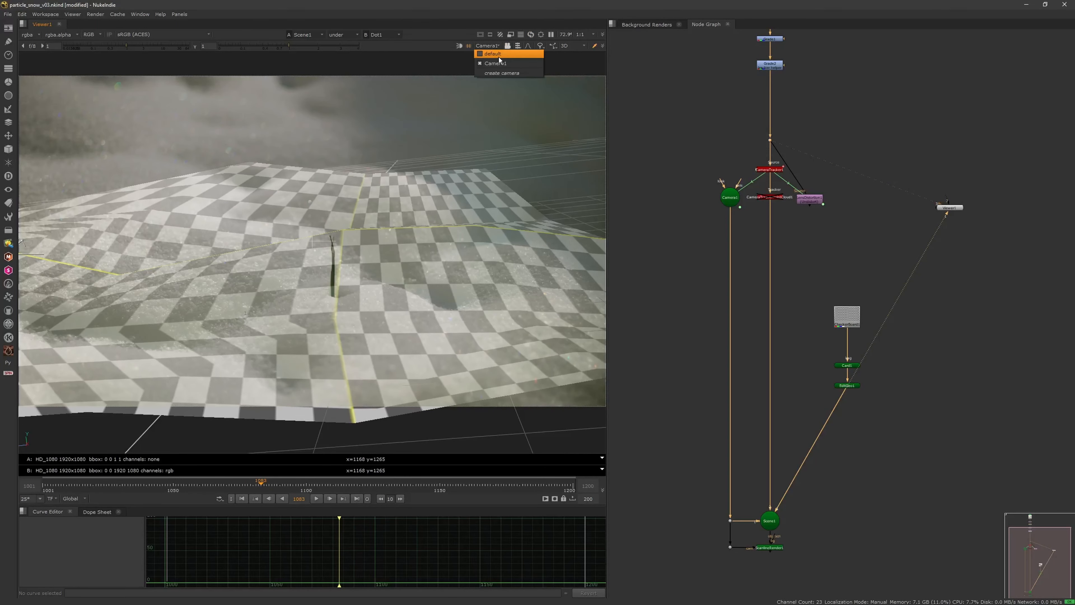
left_click(499, 57)
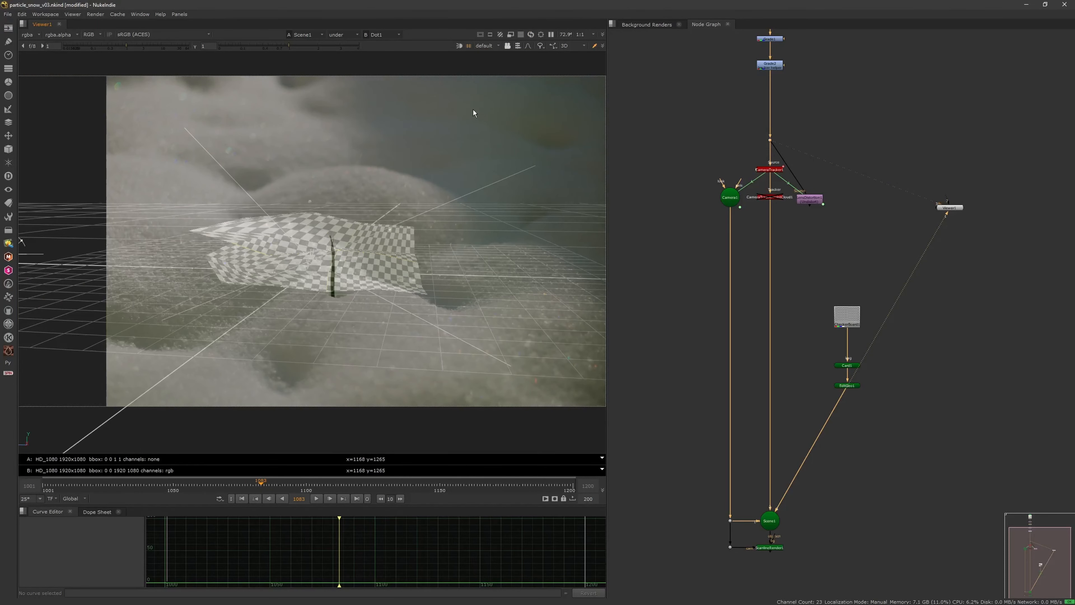
middle_click_drag(482, 115, 440, 153, "alt")
left_click(495, 49)
left_click(496, 57)
key("w")
middle_click_drag(444, 200, 452, 239, "alt")
left_click_drag(452, 239, 471, 229, "alt")
middle_click_drag(425, 254, 457, 235, "alt")
Step: Re-enable the CameraTrackerPointCloud node and view the tracked points beyond the card's far edge
left_click(770, 196)
key("d")
left_click_drag(427, 245, 332, 341, "ctrl")
mouse_move(364, 322)
middle_mouse_down("alt")
mouse_move(326, 343)
mouse_move(378, 308)
middle_mouse_up("alt")
left_click_drag(378, 308, 370, 315, "alt")
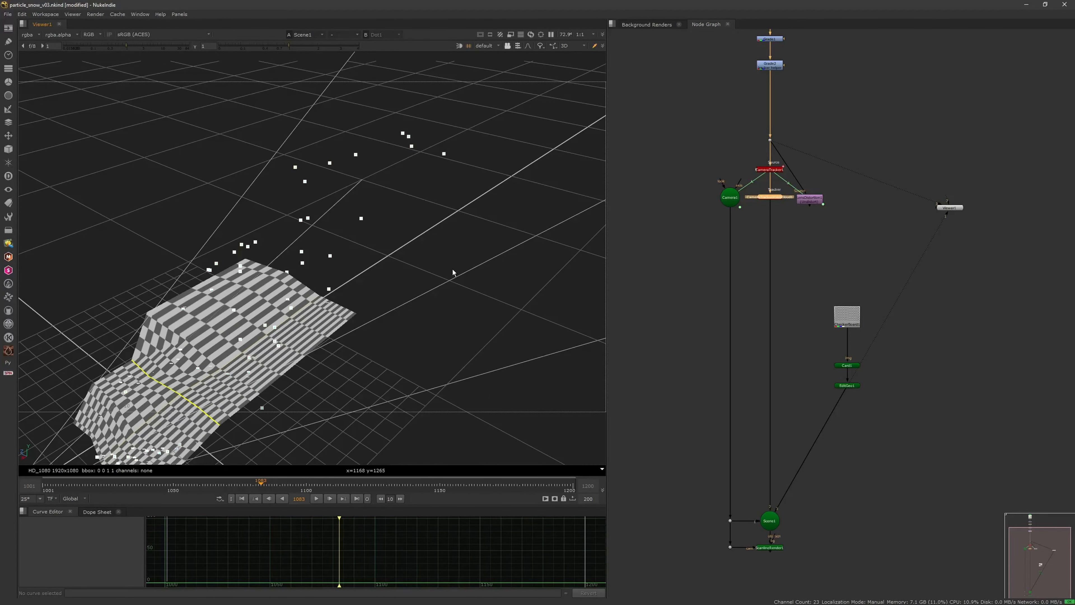
middle_click_drag(370, 314, 339, 333, "alt")
left_click_drag(449, 292, 361, 294, "ctrl")
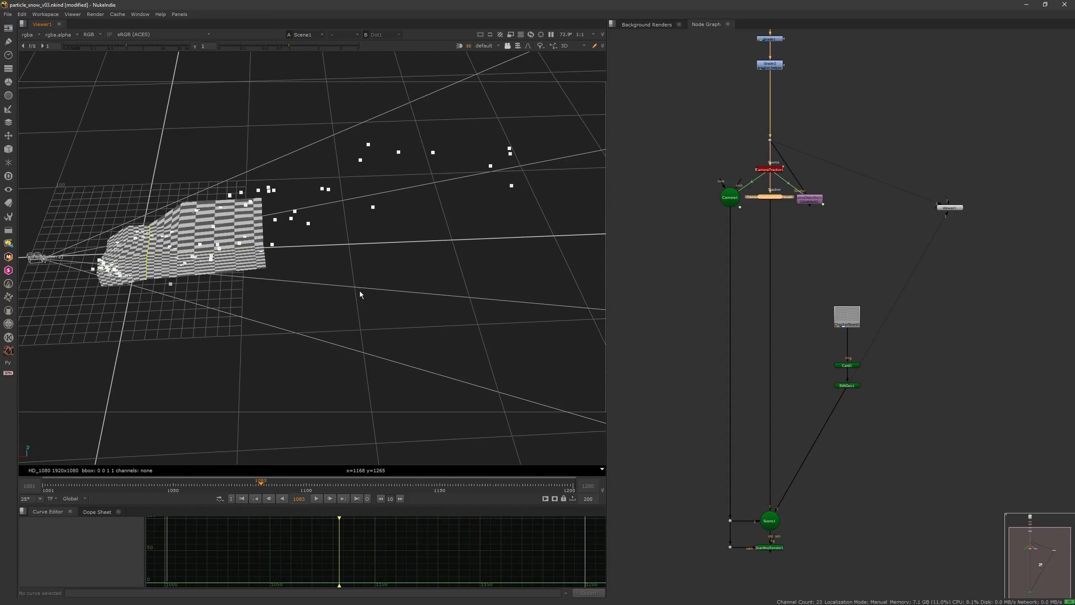
left_click(881, 370)
key("Tab")
key("Escape")
key("Escape")
key("Tab")
type("card")
key("Return")
left_click(917, 274)
Step: Switch the 3D viewer to vertex selection, select the card's far-edge vertices and open the EditGeo1 properties
left_click_drag(854, 367, 854, 369)
double_click(854, 369)
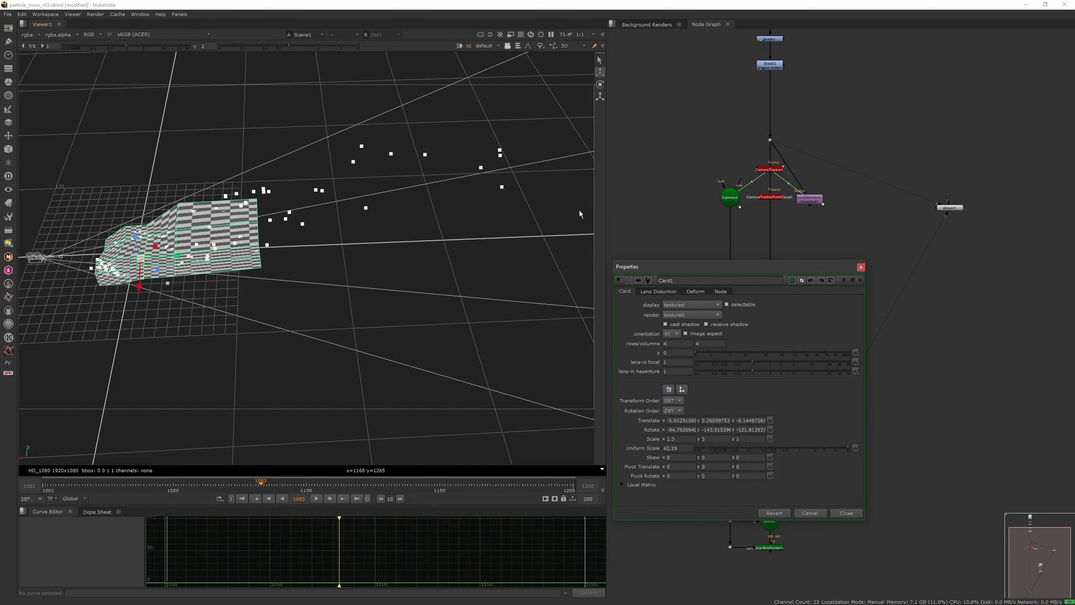
left_click(518, 46)
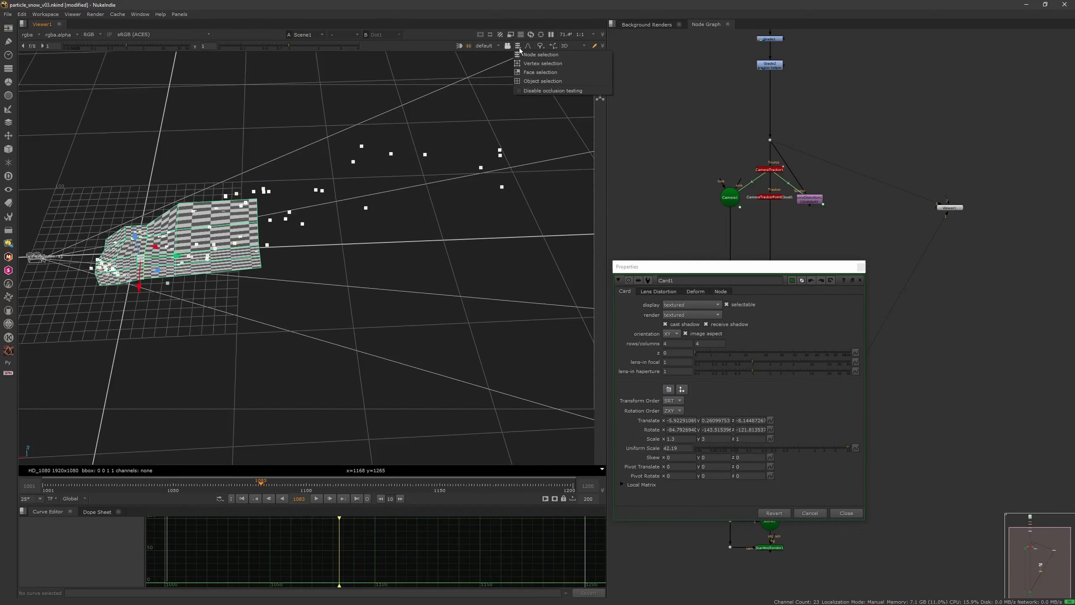
left_click(523, 66)
left_click(257, 200)
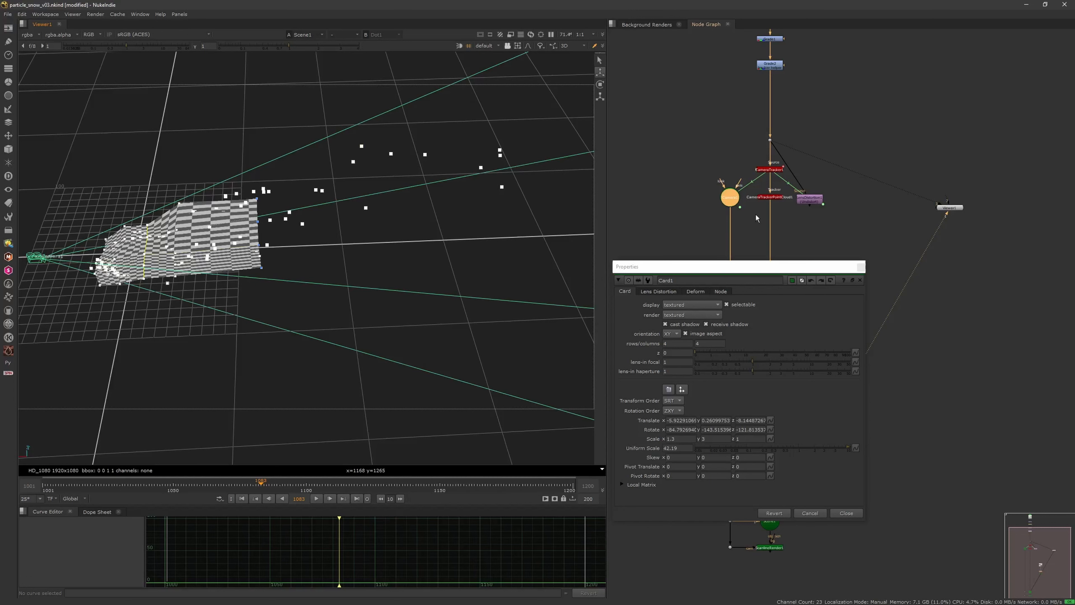
left_click(861, 267)
left_click(841, 385)
double_click(841, 386)
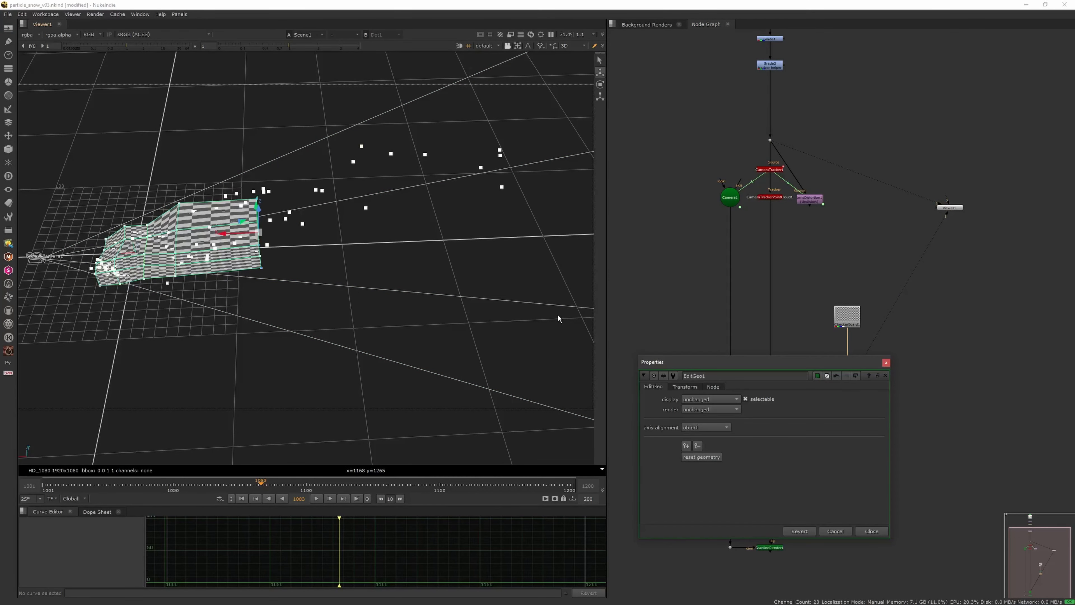
Step: Pull the card's far-edge vertices away from the camera to extend the surface to the most distant tracked points
left_click_drag(234, 241, 354, 229)
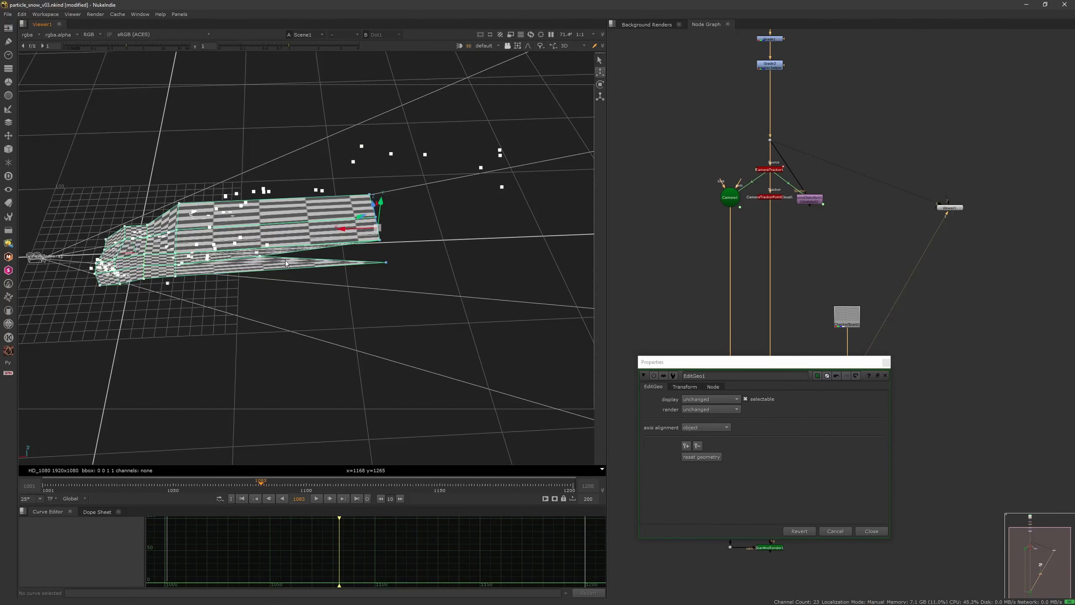
key("ctrl+z")
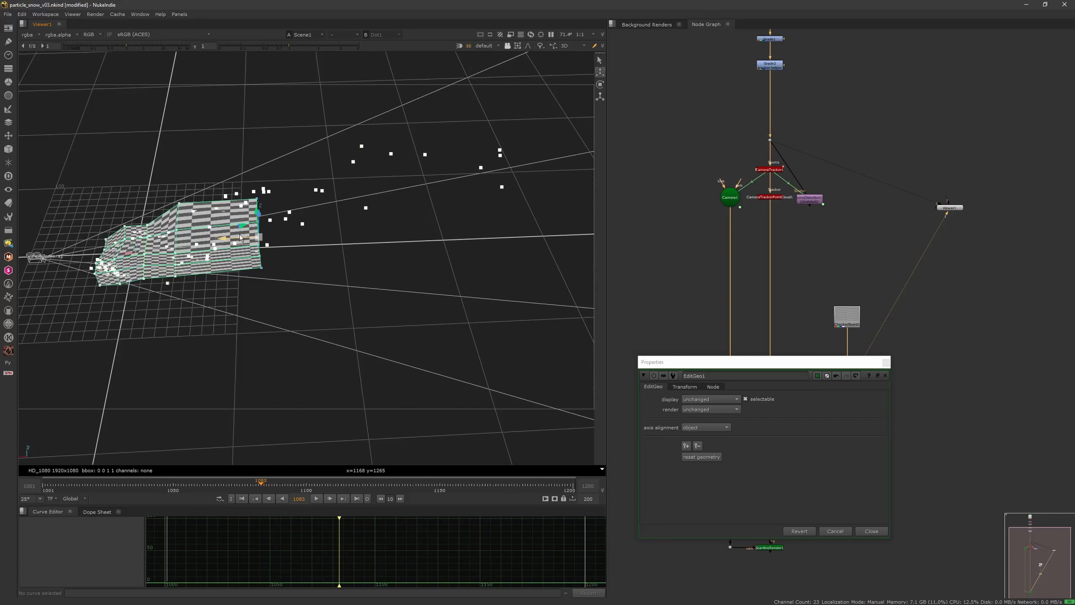
left_click_drag(241, 241, 471, 190)
scroll(407, 184, "down", 2)
scroll(465, 189, "down", 2)
Step: Adjust the height of the card's extended far edge against the point cloud from the side and close EditGeo1's properties
left_click_drag(401, 203, 389, 140, "ctrl")
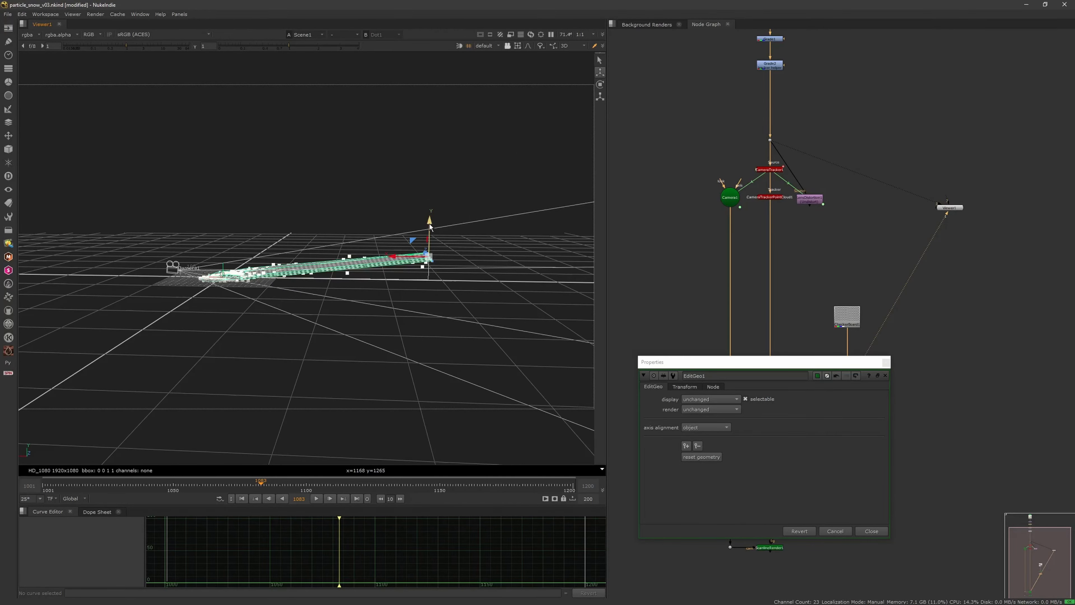
left_click_drag(430, 226, 329, 320, "ctrl")
middle_click_drag(329, 319, 360, 298, "alt")
mouse_move(359, 298)
left_mouse_down("ctrl")
mouse_move(390, 314)
mouse_move(344, 315)
mouse_move(358, 312)
mouse_move(358, 300)
left_mouse_up("ctrl")
left_click_drag(336, 233, 568, 276, "ctrl")
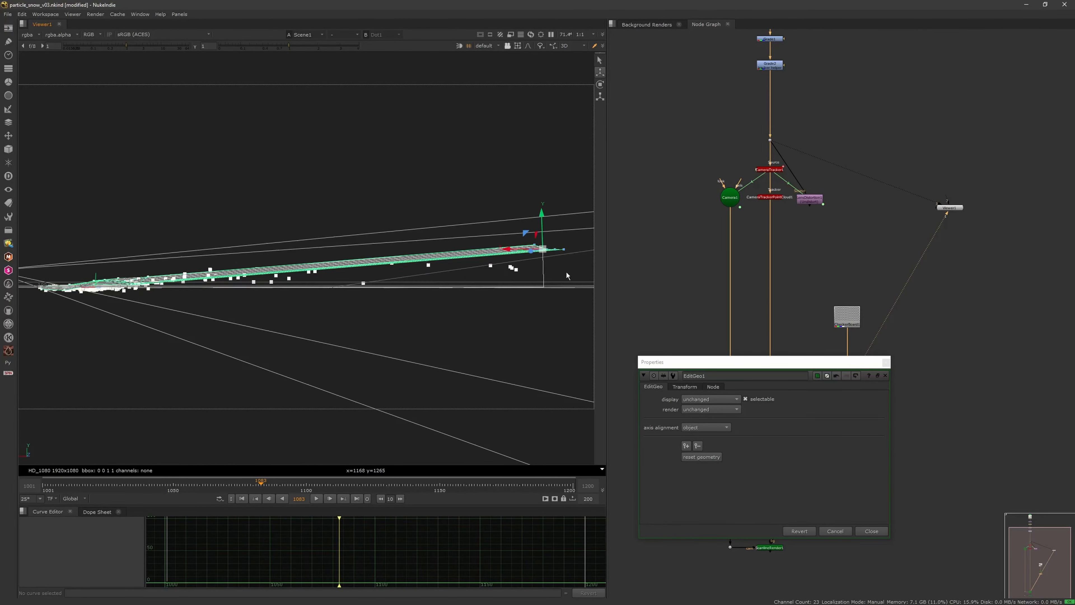
left_click(885, 375)
Step: Create a second Card node beside the existing one and connect it to Scene1
key("Tab")
type("cars")
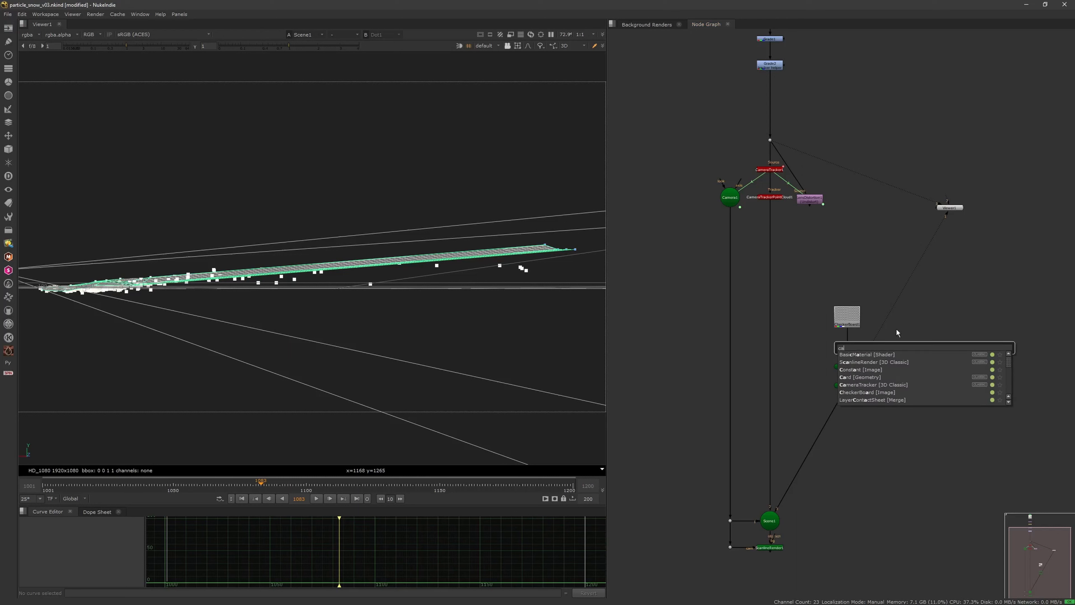
key("BackSpace")
type("d")
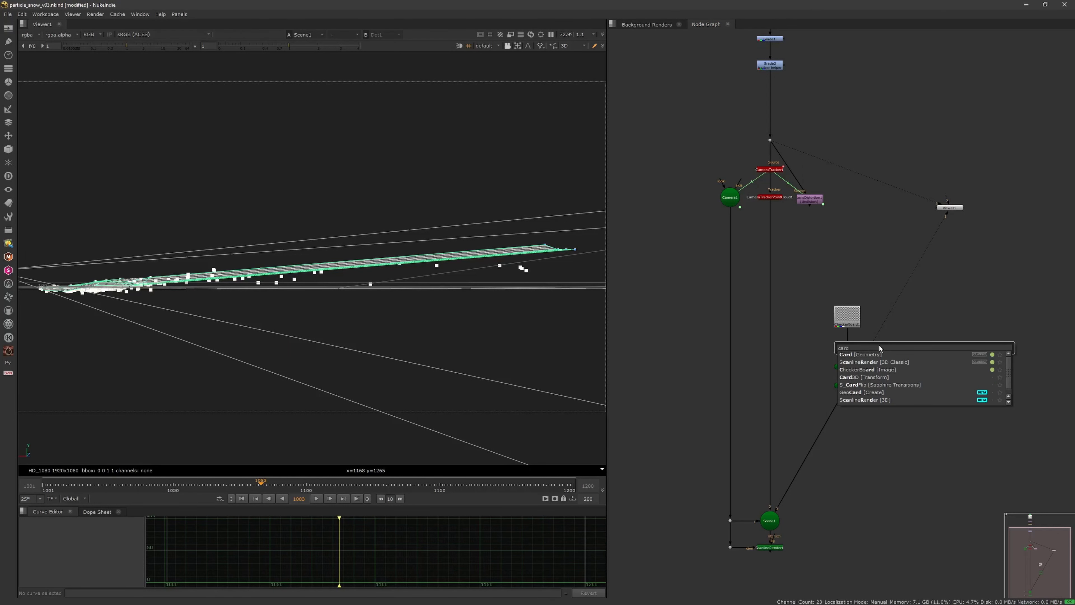
left_click(884, 355)
left_click(916, 261)
middle_click_drag(940, 285, 923, 253)
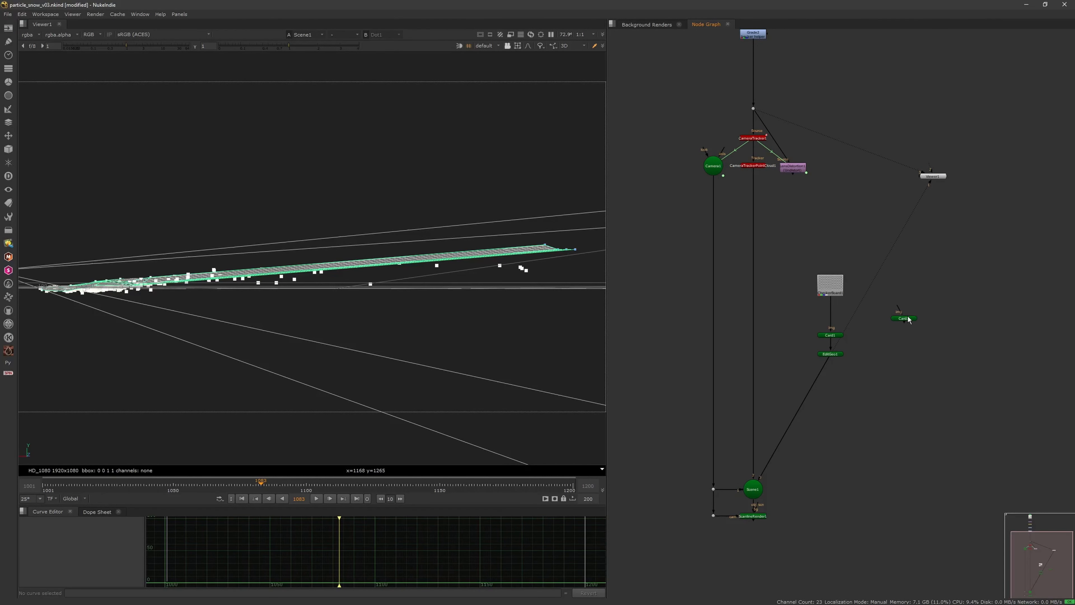
double_click(906, 319)
left_click(917, 261)
left_click_drag(906, 326, 761, 478)
Step: Add an EditGeo node after Card2 and connect the checkerboard to Card2's image input
key("Tab")
type("edit")
key("Return")
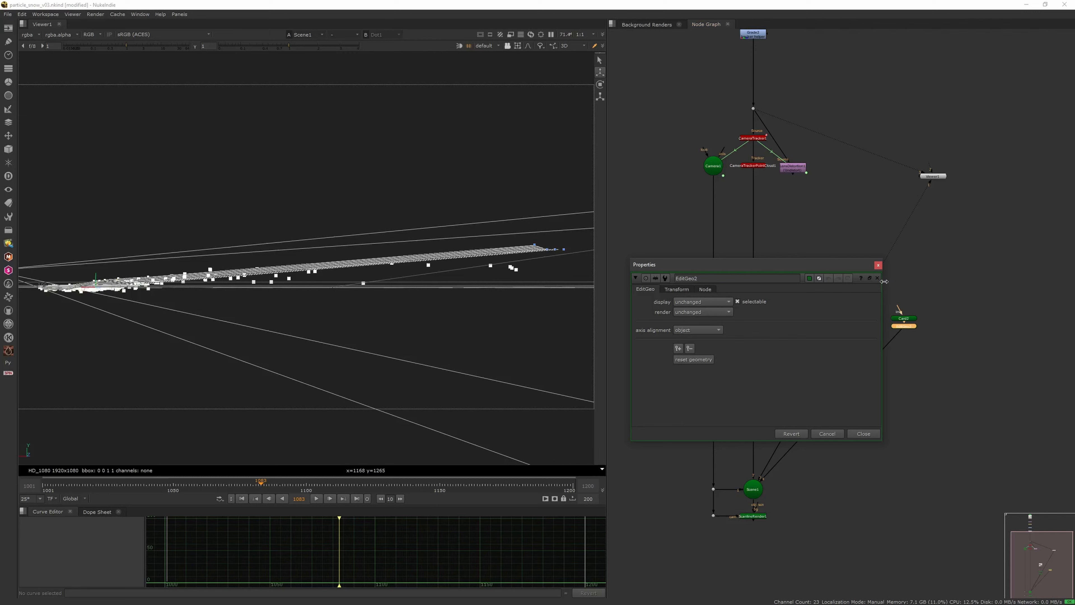
left_click(879, 265)
left_click_drag(900, 310, 901, 344)
Step: View the EditGeo2 output, then return the viewer to Scene1 to see all the geometry
key("1")
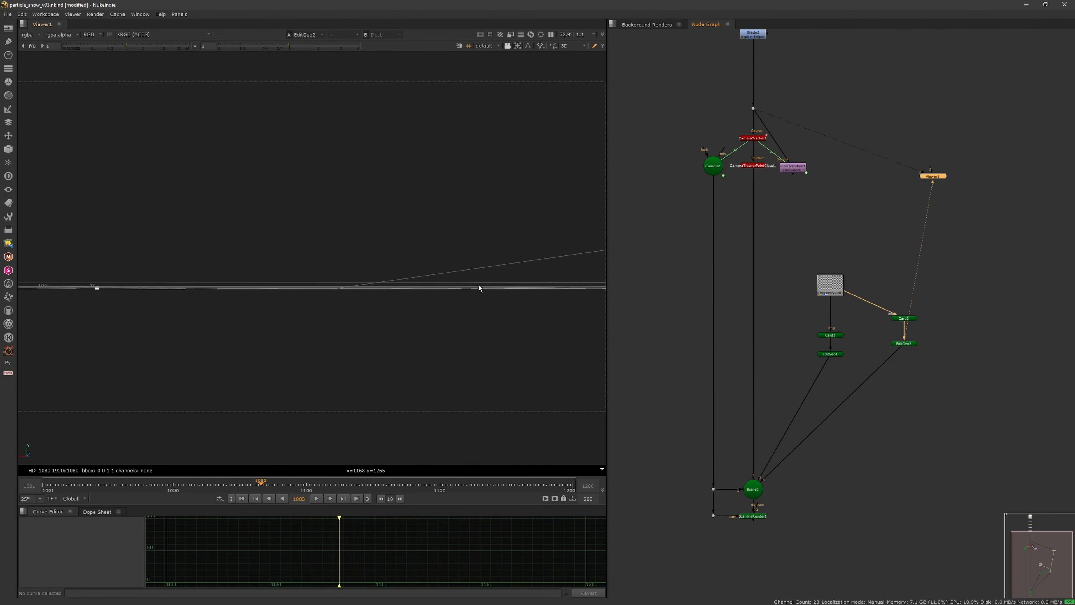
left_click(754, 494)
key("1")
scroll(394, 318, "down", 5)
left_click_drag(388, 320, 835, 373, "ctrl")
Step: Open Card2's properties and examine the 3D scene around the original card and point cloud
double_click(904, 318)
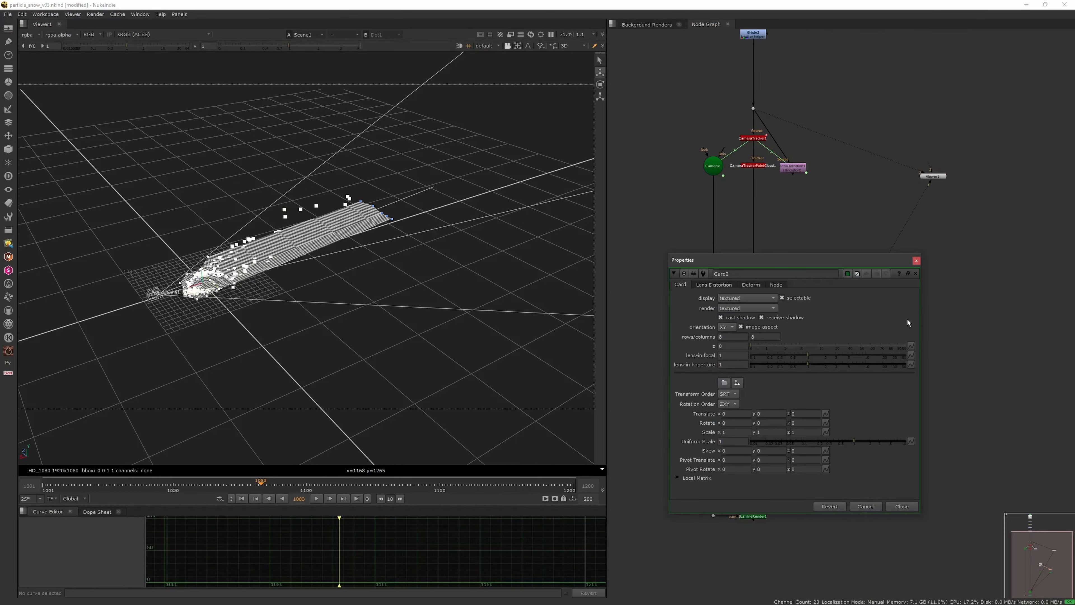
left_click_drag(374, 307, 312, 360, "alt")
scroll(393, 324, "up", 5)
scroll(391, 333, "down", 3)
mouse_move(368, 322)
left_mouse_down("ctrl")
mouse_move(276, 266)
mouse_move(305, 325)
mouse_move(371, 322)
left_mouse_up("ctrl")
scroll(321, 340, "down", 4)
left_click(918, 263)
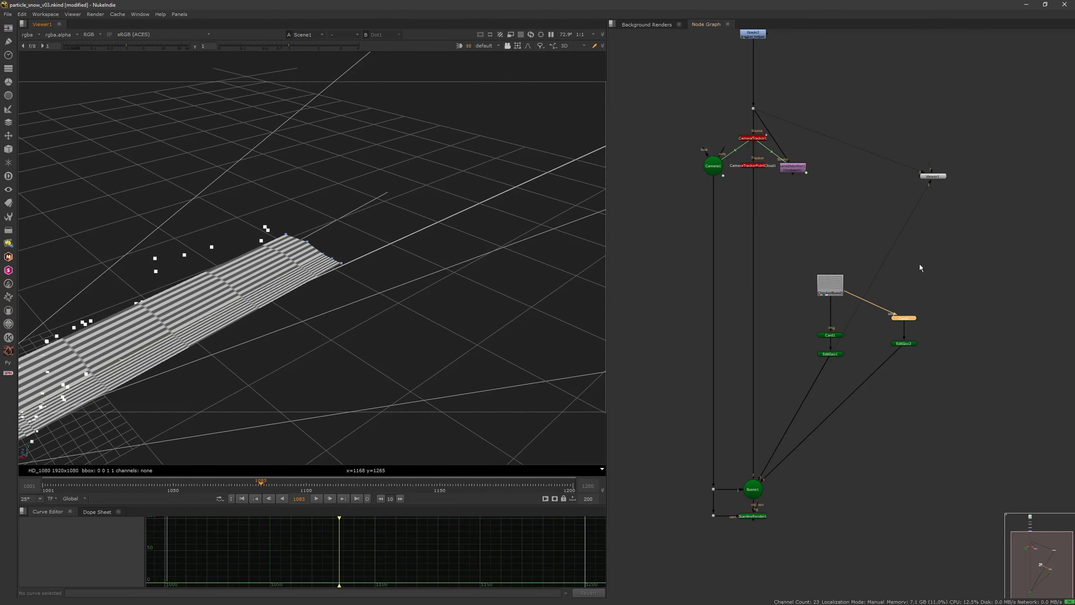
Step: Disable Card1 to remove the original card from the 3D view
left_click(835, 336)
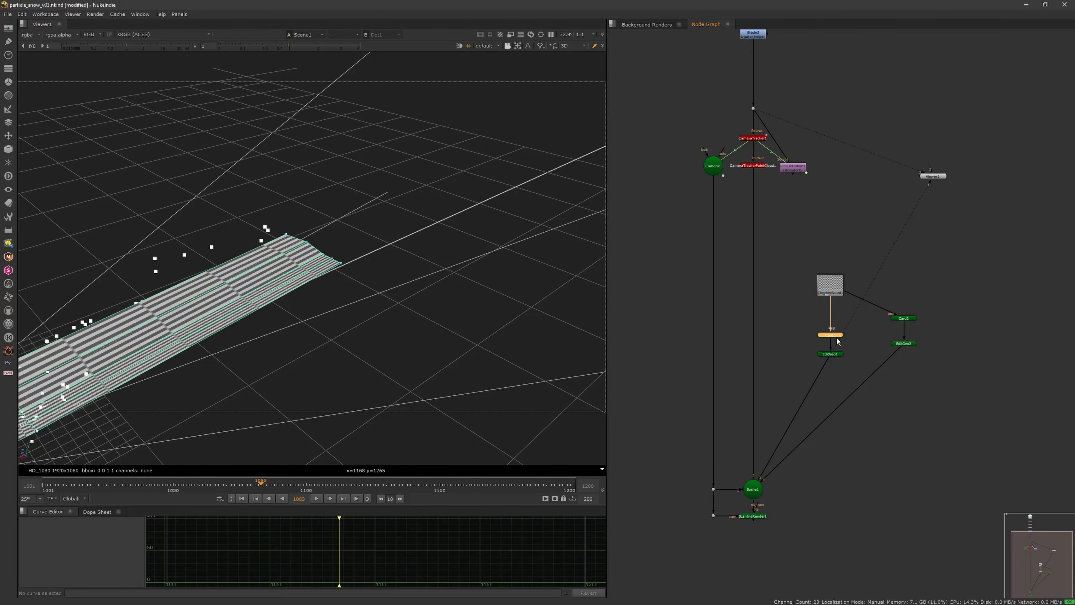
key("d")
left_click_drag(370, 364, 468, 325, "alt")
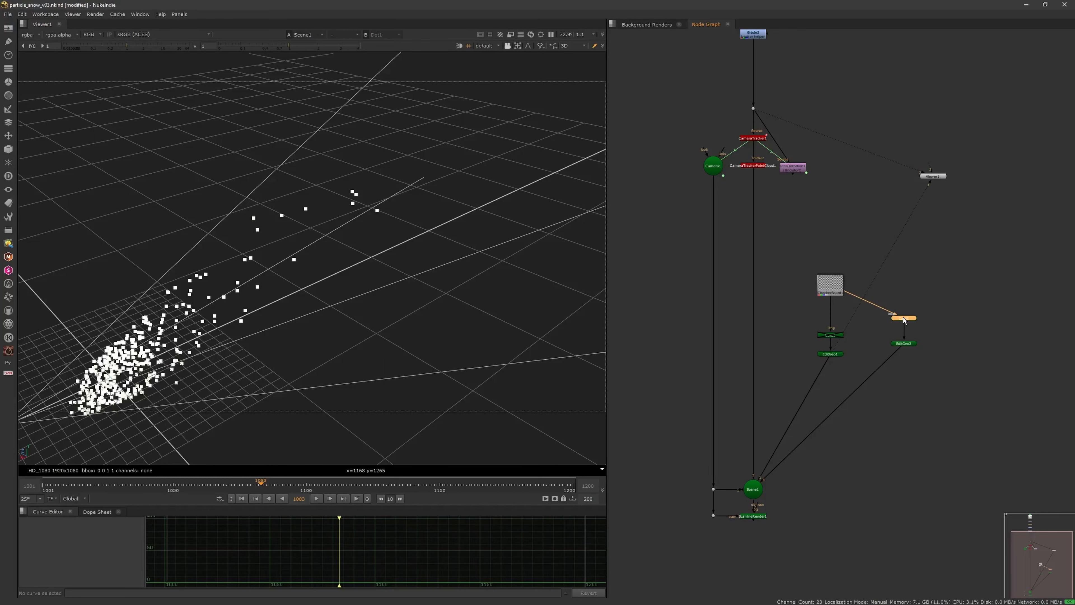
Step: Frame Card2 in the 3D viewer and set its uniform scale to 100
double_click(904, 318)
key("f")
middle_click_drag(431, 340, 336, 339, "alt")
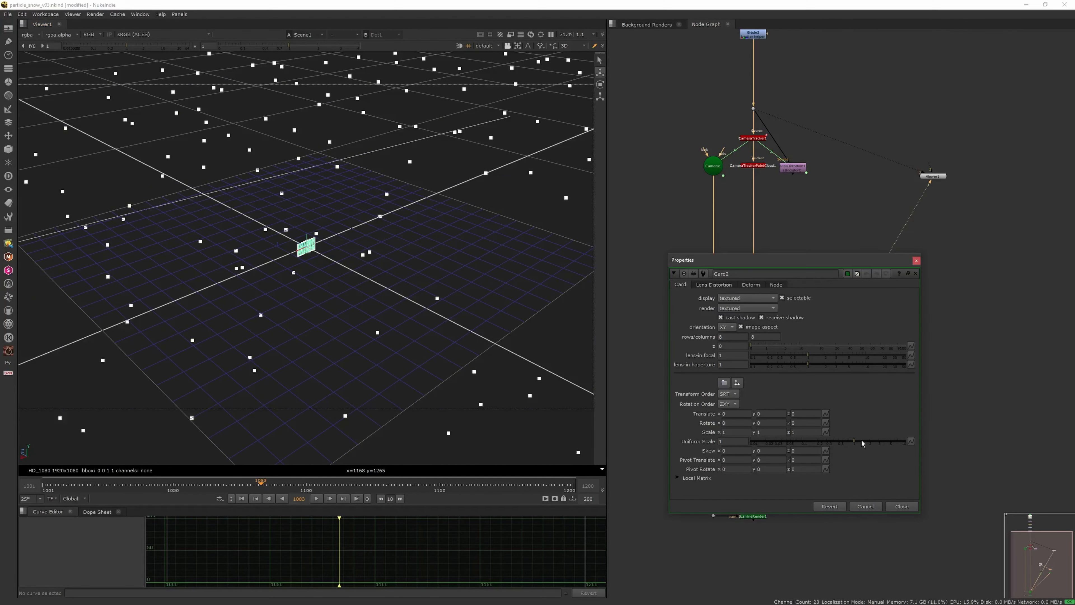
left_click_drag(857, 441, 974, 434)
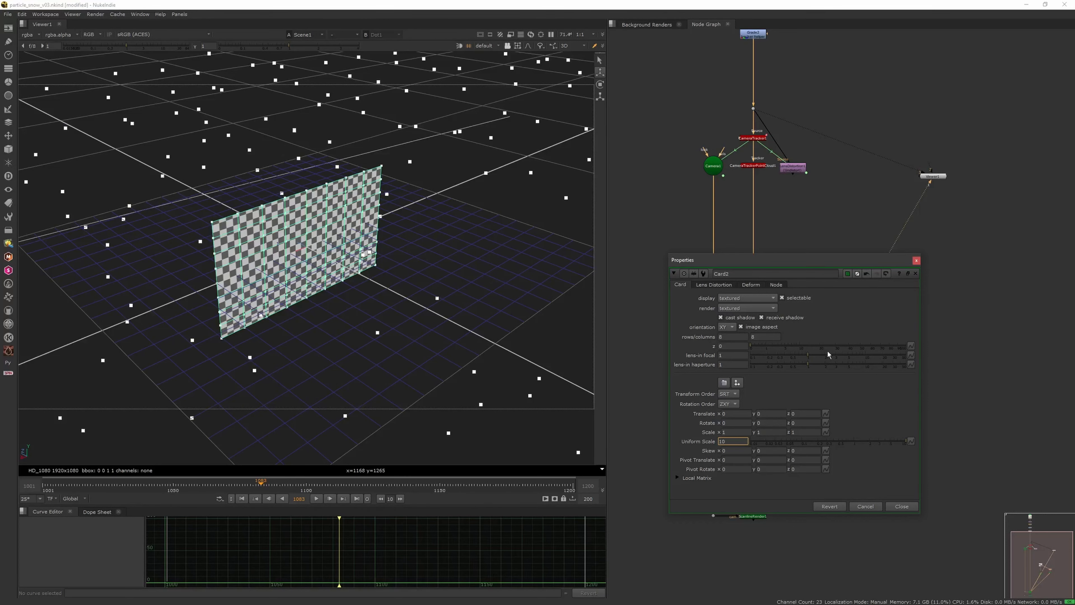
type("0")
key("Return")
Step: Rotate Card2 90 degrees around X so it lies flat under the point cloud
middle_click_drag(507, 303, 330, 312, "alt")
left_click_drag(330, 311, 364, 356, "ctrl")
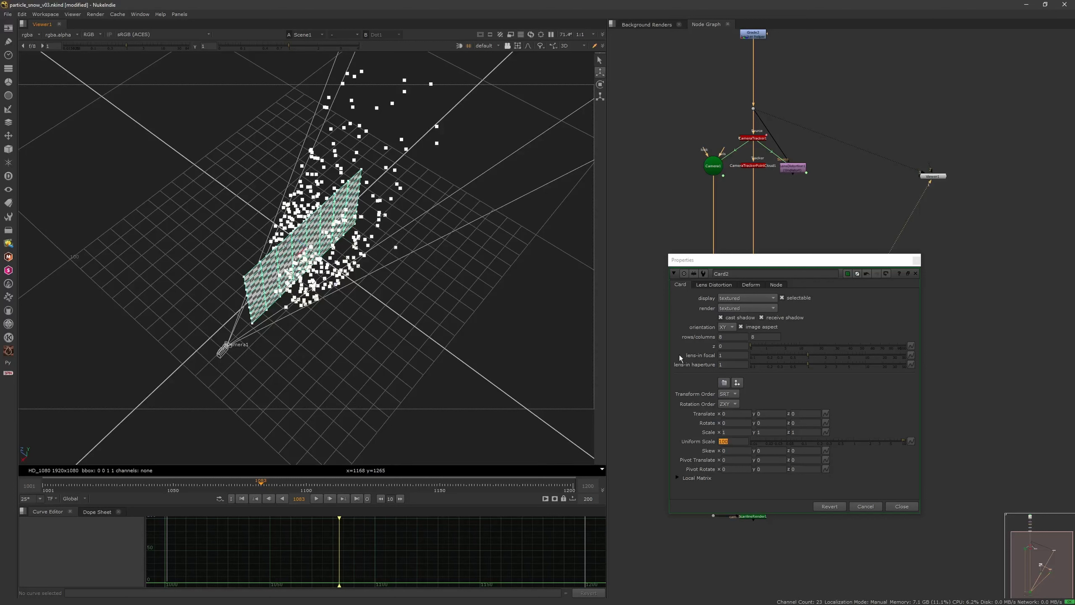
left_click(725, 422)
type("90")
key("Return")
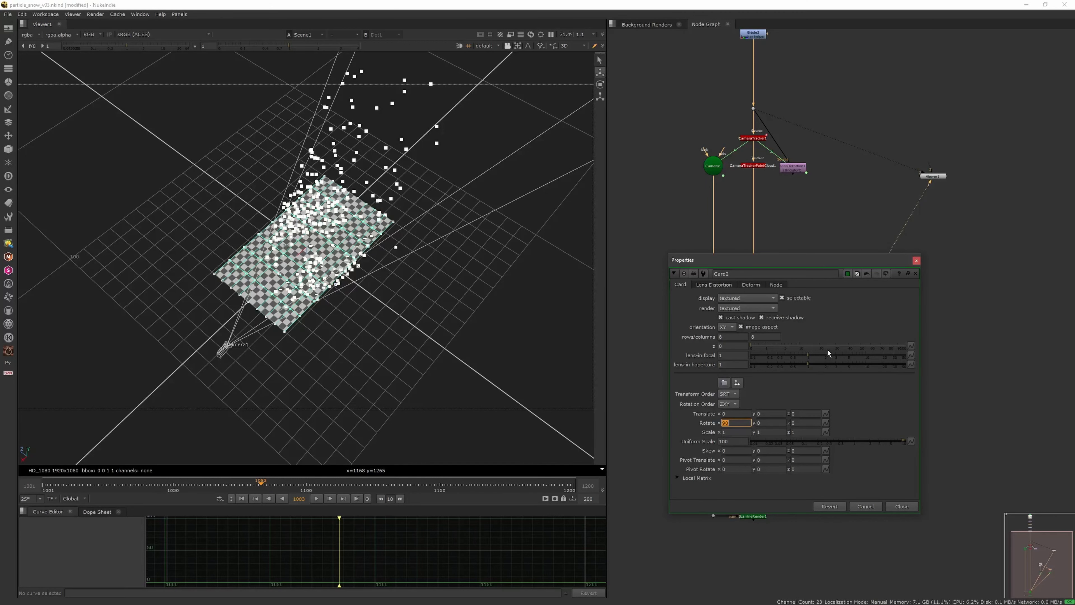
left_click(601, 84)
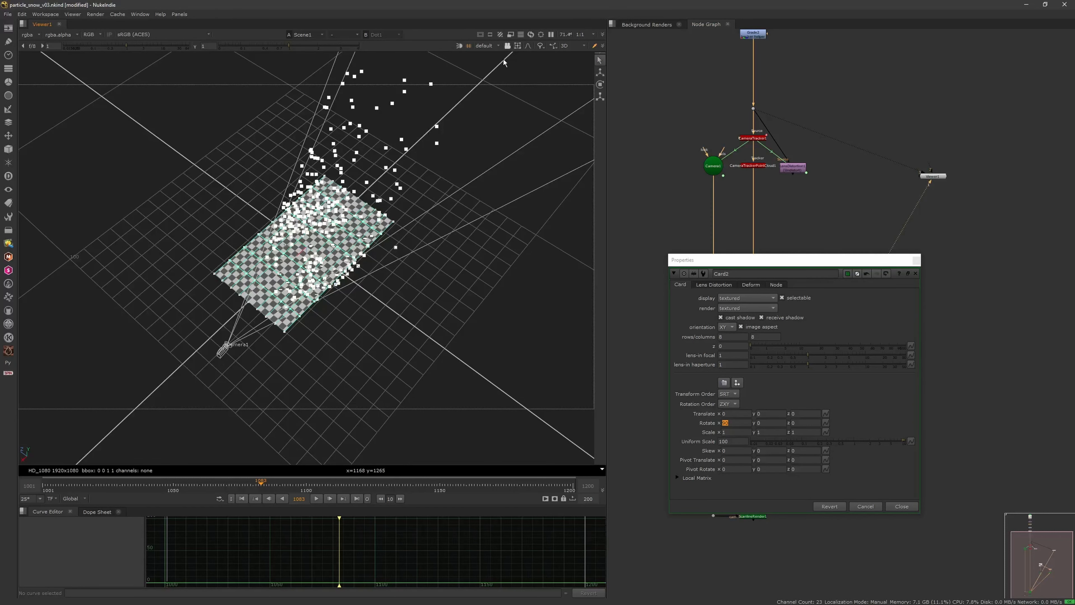
Step: Switch the 3D viewer to object selection and open EditGeo2's properties in place of Card2's
left_click(519, 47)
left_click(524, 55)
scroll(362, 212, "down", 2)
left_click(917, 260)
double_click(898, 341)
mouse_move(368, 303)
middle_mouse_down()
mouse_move(365, 323)
mouse_move(385, 296)
middle_mouse_up()
scroll(365, 323, "up", 2)
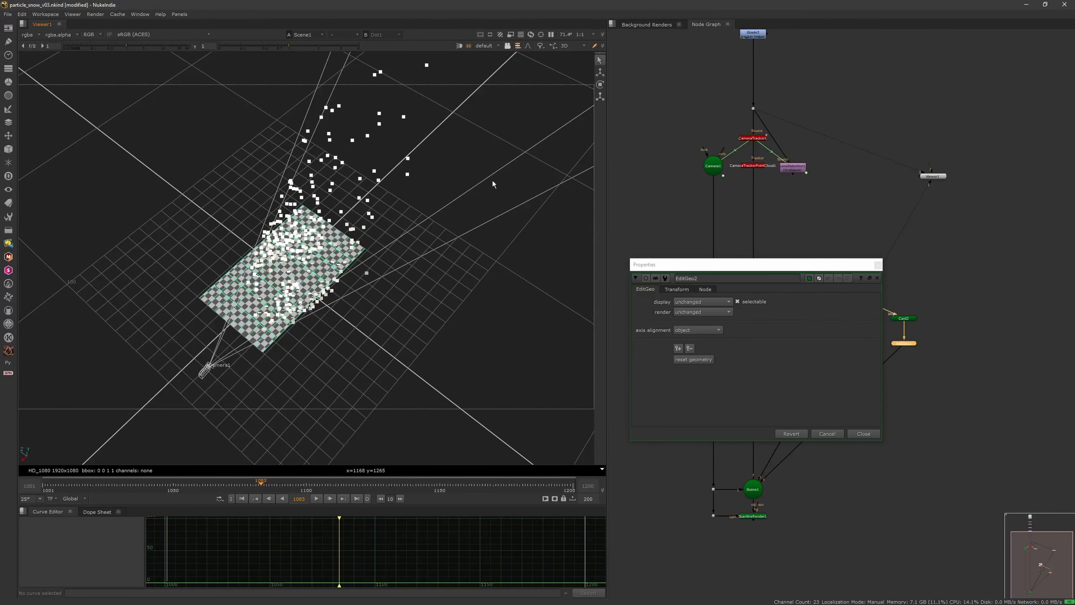
Step: Move the second card's geometry away from the camera toward the distant tracking points
scroll(508, 176, "down", 2)
left_click(600, 74)
scroll(335, 238, "up", 3)
left_click_drag(268, 286, 341, 274)
scroll(379, 202, "down", 4)
scroll(463, 250, "down", 3)
scroll(412, 294, "up", 6)
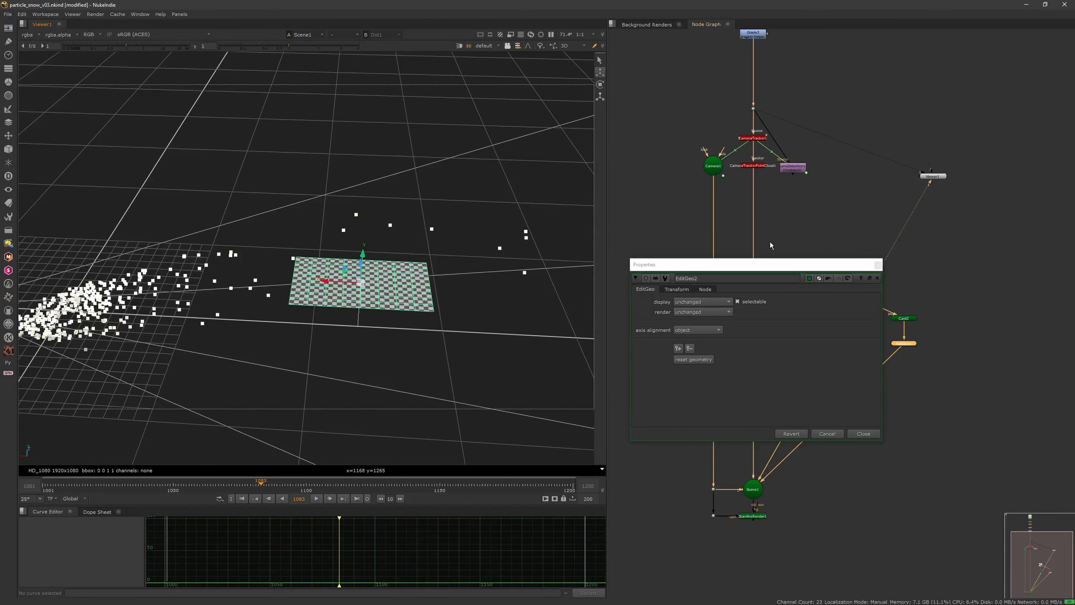
Step: Scale up the second card's geometry and adjust its height to fit the distant points
left_click_drag(404, 262, 416, 348, "ctrl")
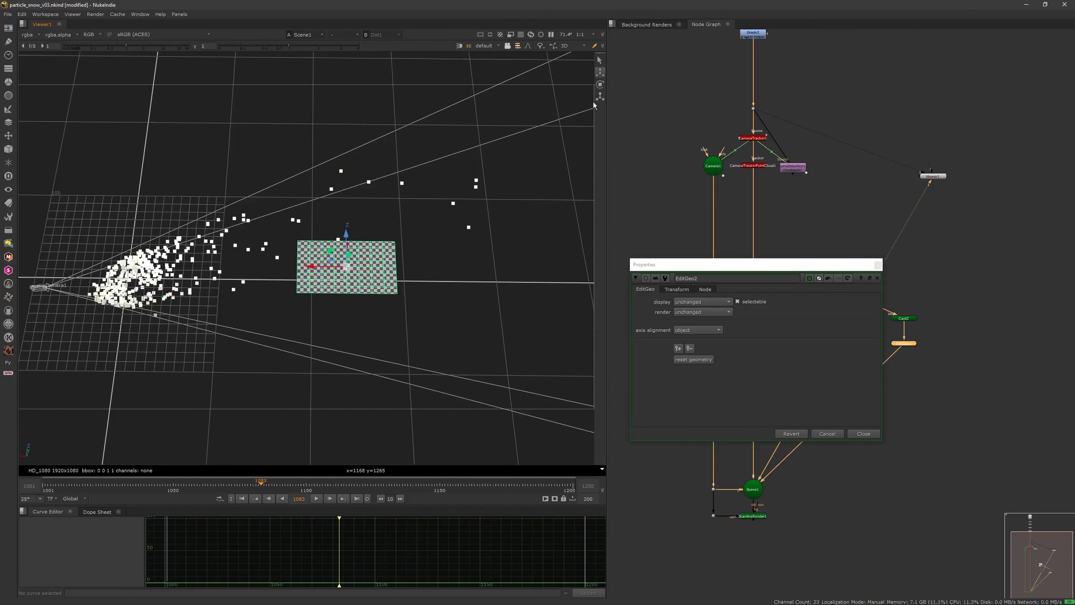
left_click_drag(346, 270, 549, 133)
scroll(390, 254, "down", 3)
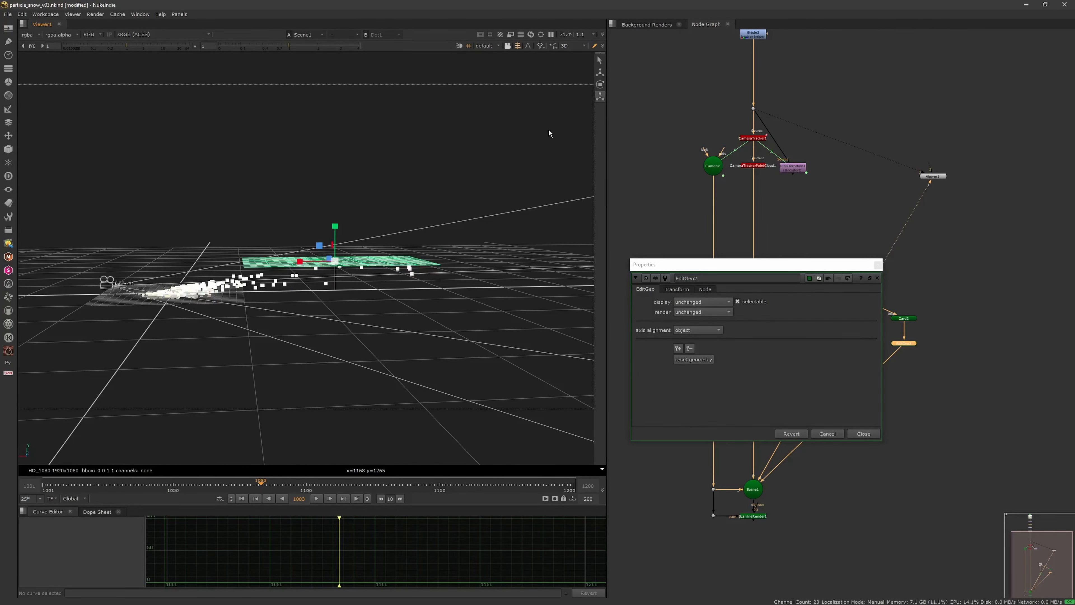
scroll(345, 251, "up", 3)
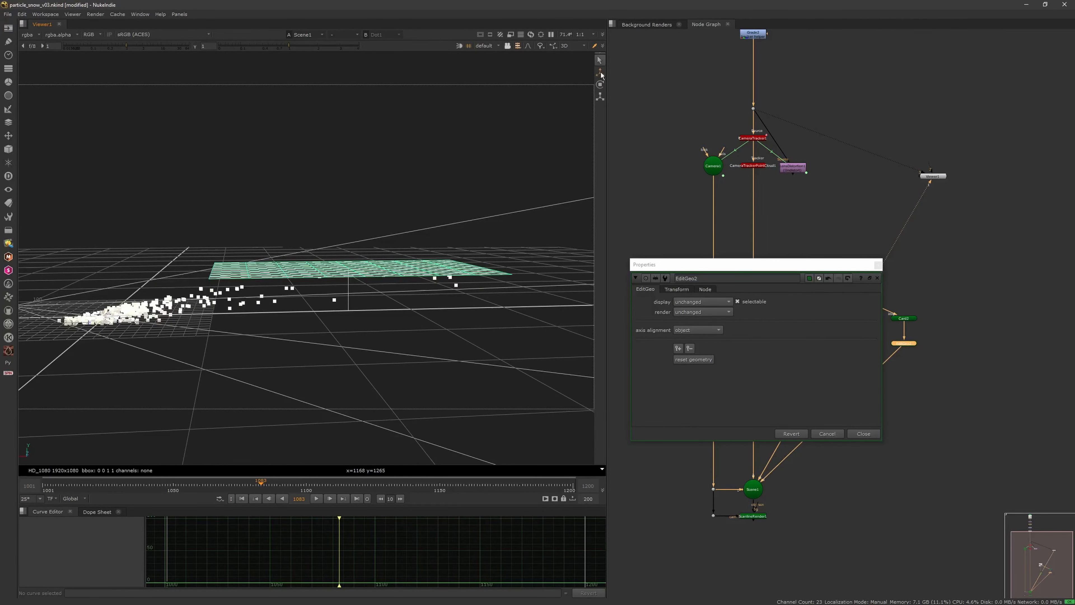
left_click_drag(348, 254, 381, 196, "ctrl")
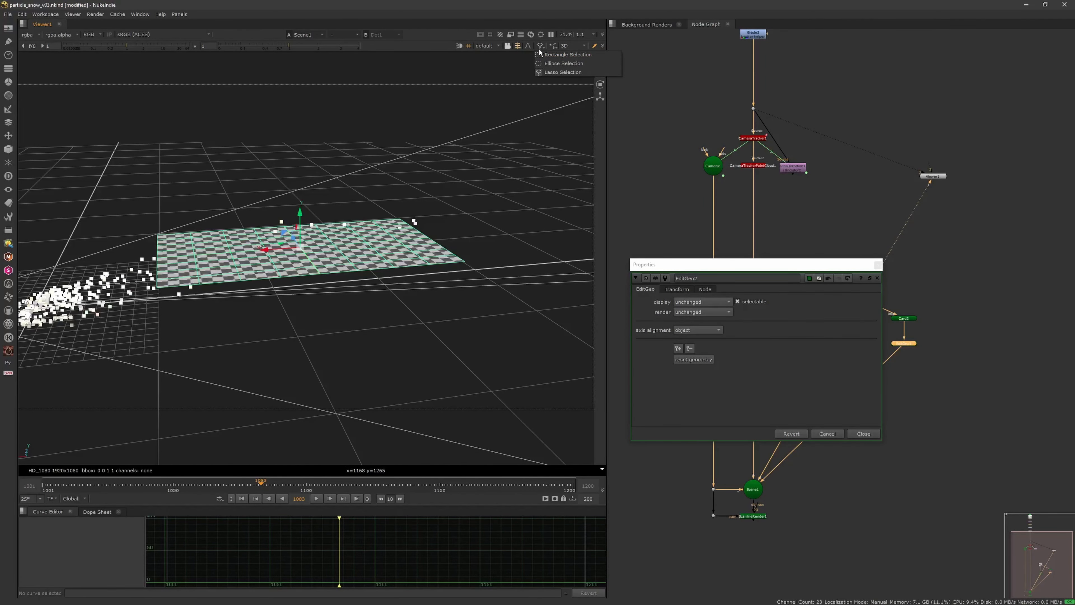
Step: Switch to face selection and select the row of faces nearest the camera on the second card
left_click(517, 46)
left_click(546, 67)
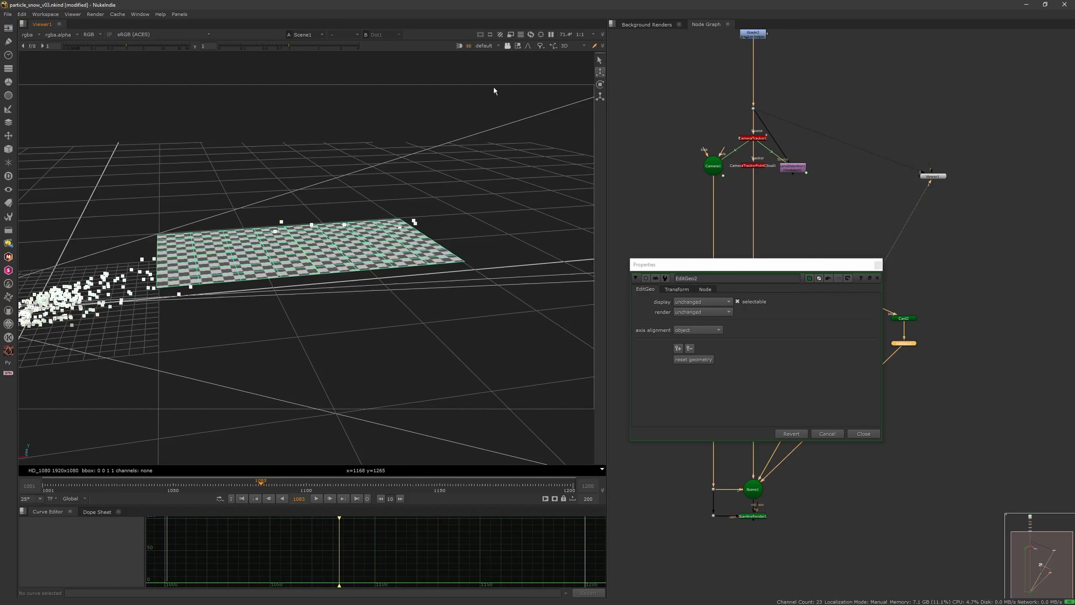
left_click(180, 248)
mouse_move(181, 255)
left_mouse_down("alt")
mouse_move(169, 272)
mouse_move(175, 248)
mouse_move(247, 273)
left_mouse_up("alt")
key("ctrl+z")
scroll(248, 273, "down", 2)
mouse_move(231, 237)
left_mouse_down("ctrl")
mouse_move(263, 271)
mouse_move(209, 235)
left_mouse_up("ctrl")
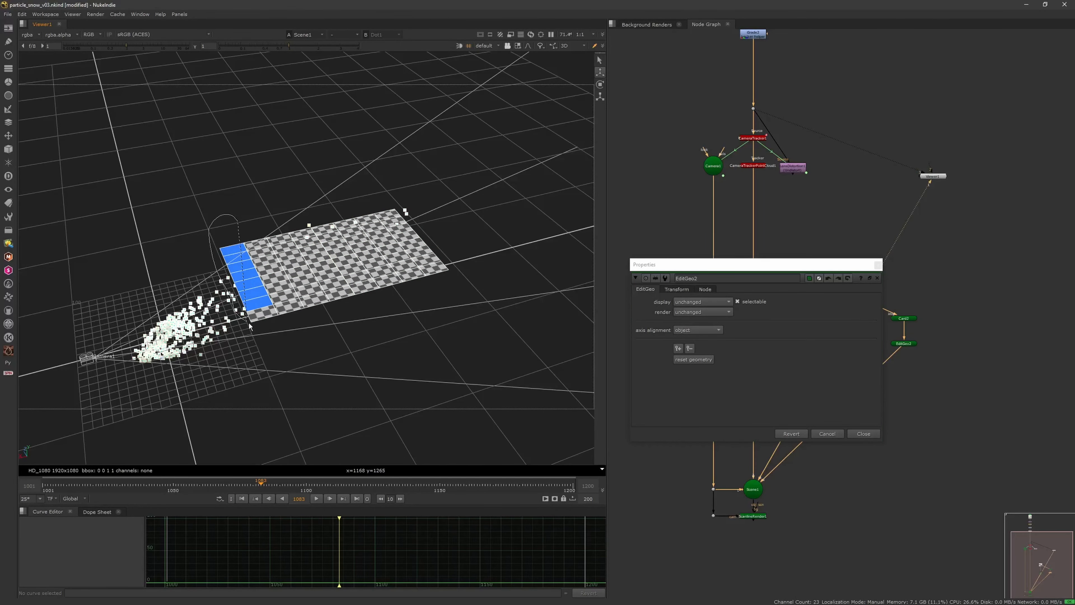
scroll(283, 313, "up", 3)
left_click_drag(273, 305, 208, 231, "ctrl")
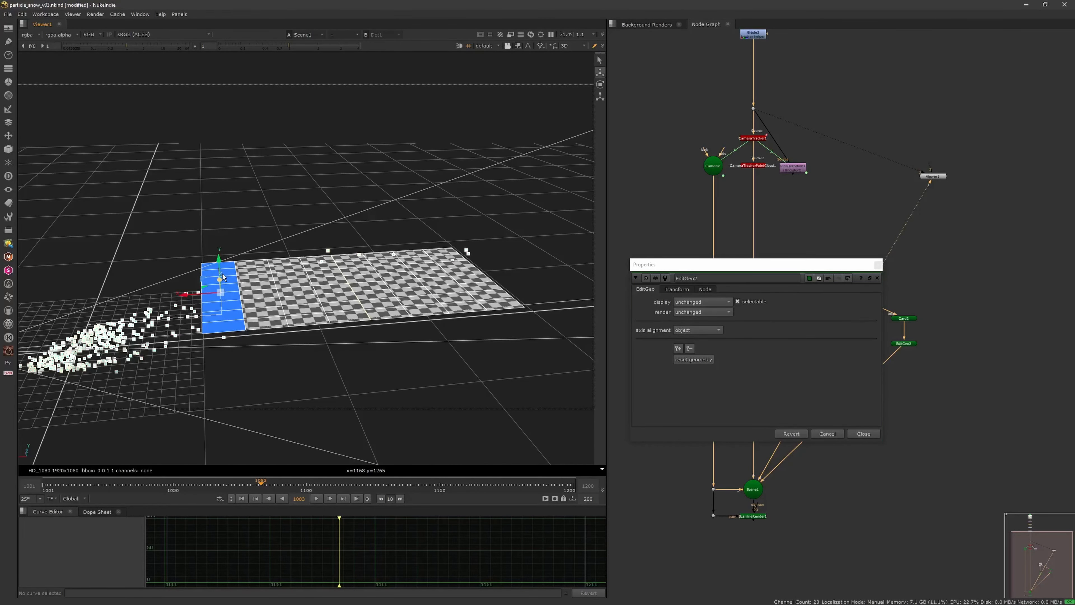
Step: Lower the second card's nearest face row and the row behind it to follow the point cloud
left_click_drag(246, 289, 285, 327, "ctrl")
left_click(261, 283)
left_click_drag(277, 260, 276, 267)
scroll(290, 309, "down", 2)
left_click_drag(290, 308, 438, 343, "ctrl")
Step: Close EditGeo2's properties and re-enable Card1 to bring the original card back into the scene
left_click(878, 264)
left_click(848, 354)
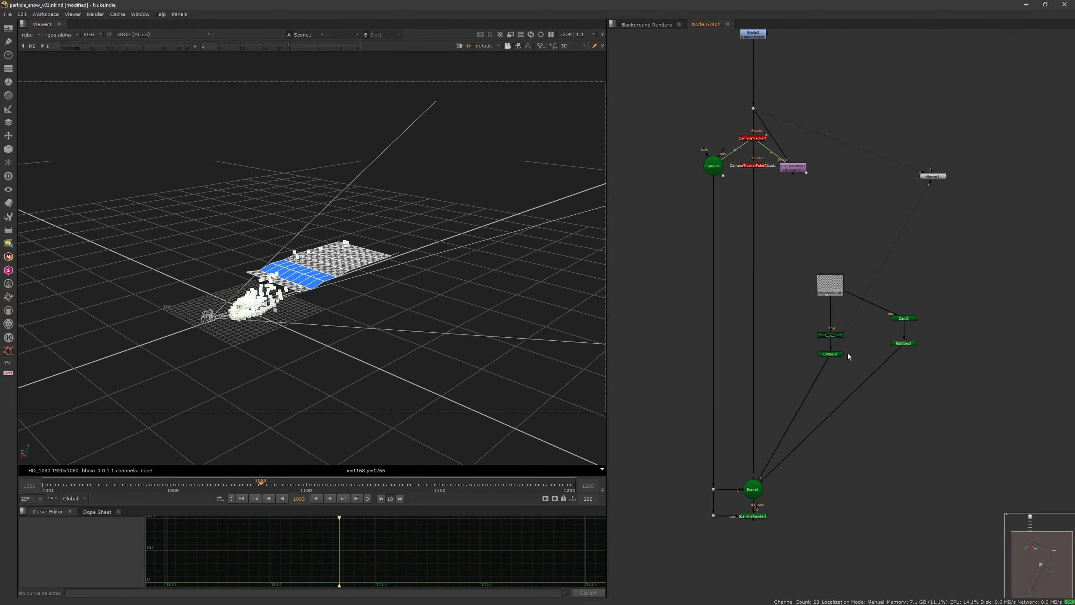
left_click(834, 337)
key("d")
scroll(377, 309, "up", 6)
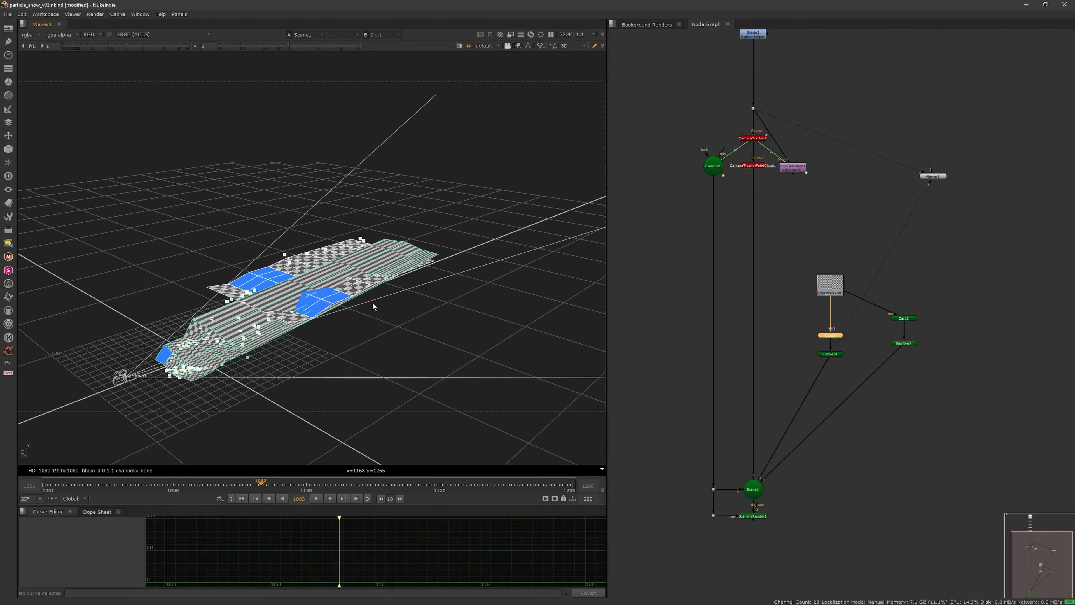
Step: Open Card1's properties and select the faces across the far end of the original card
double_click(835, 334)
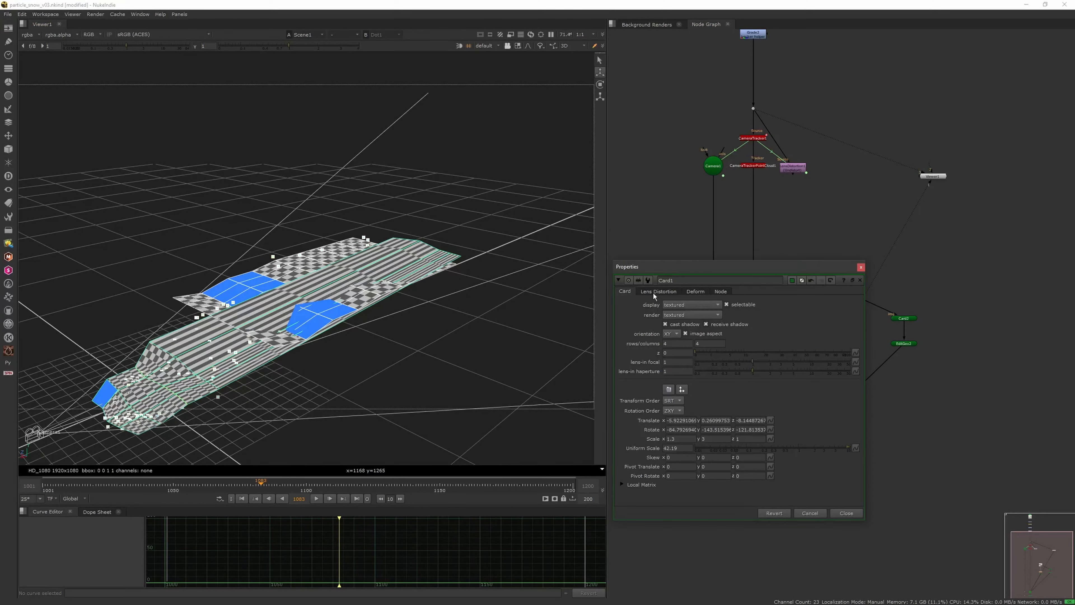
scroll(365, 367, "down", 5)
left_click_drag(365, 367, 373, 399, "ctrl")
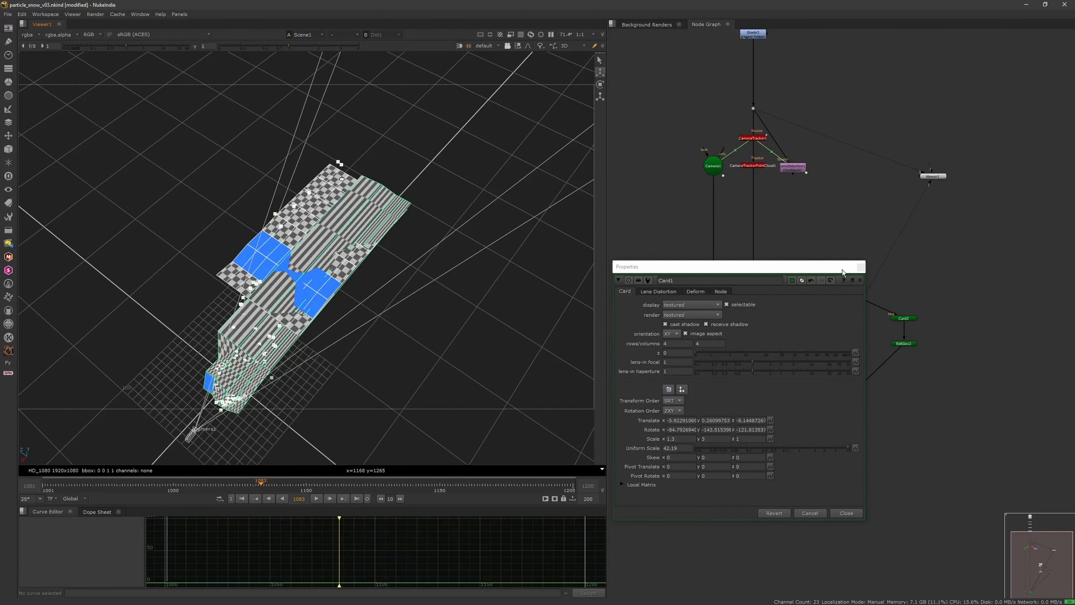
left_click(361, 182)
left_click(388, 197, "shift")
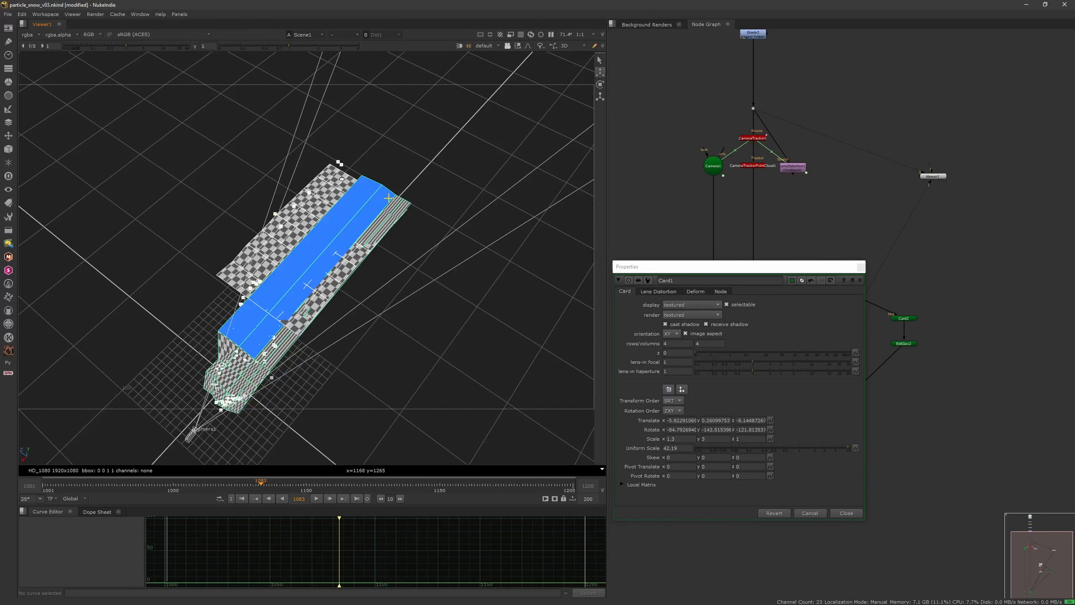
left_click(399, 209, "shift")
left_click(395, 205, "shift")
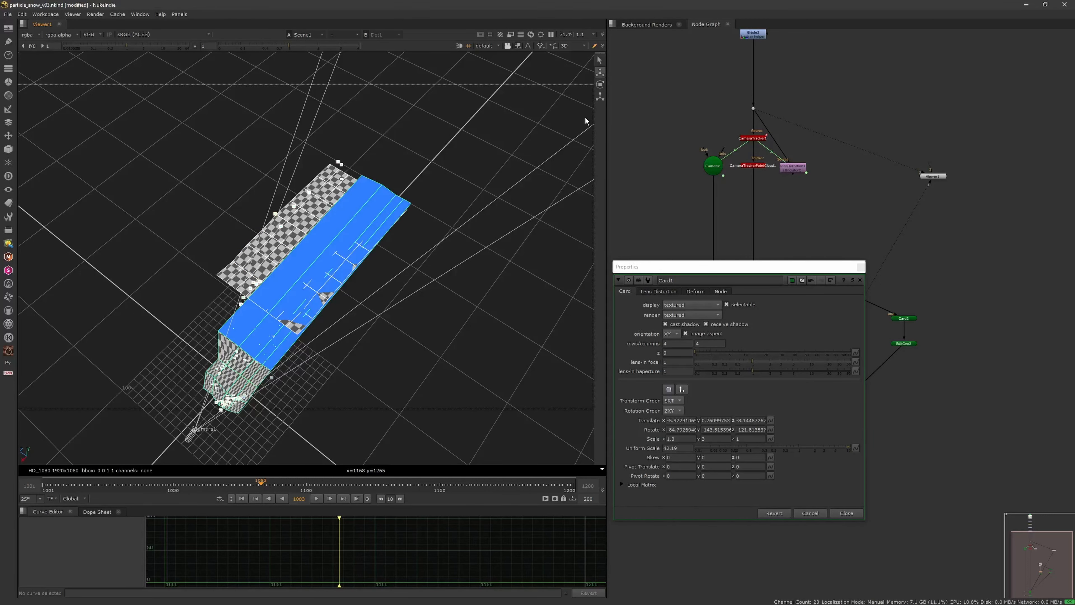
Step: Open EditGeo1's properties in place of Card1's and scale in the selected far faces to shorten the original card
left_click(599, 98)
scroll(372, 259, "up", 2)
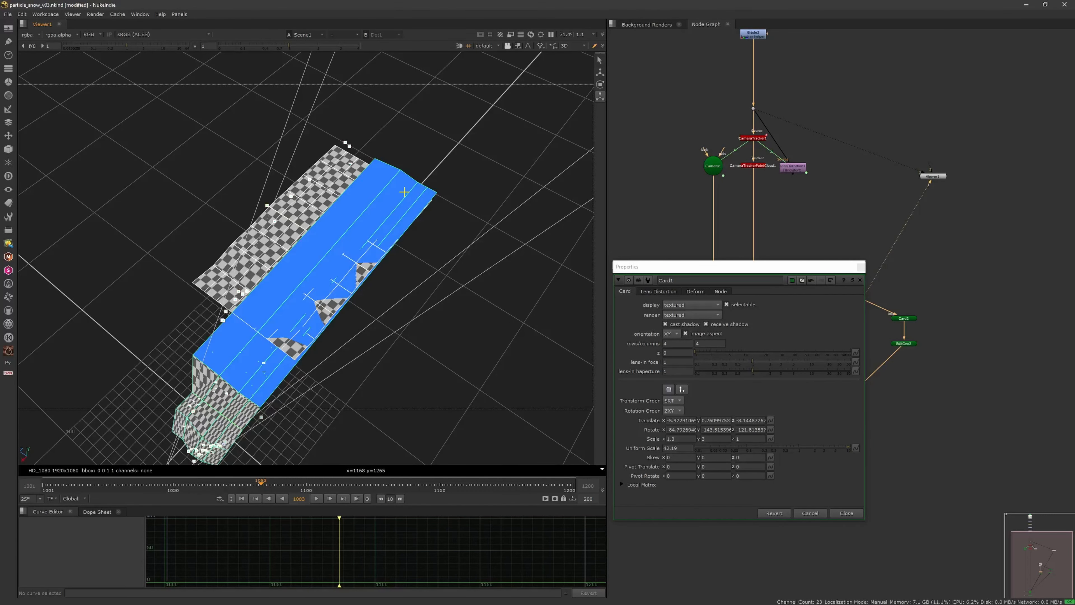
left_click(861, 270)
double_click(830, 354)
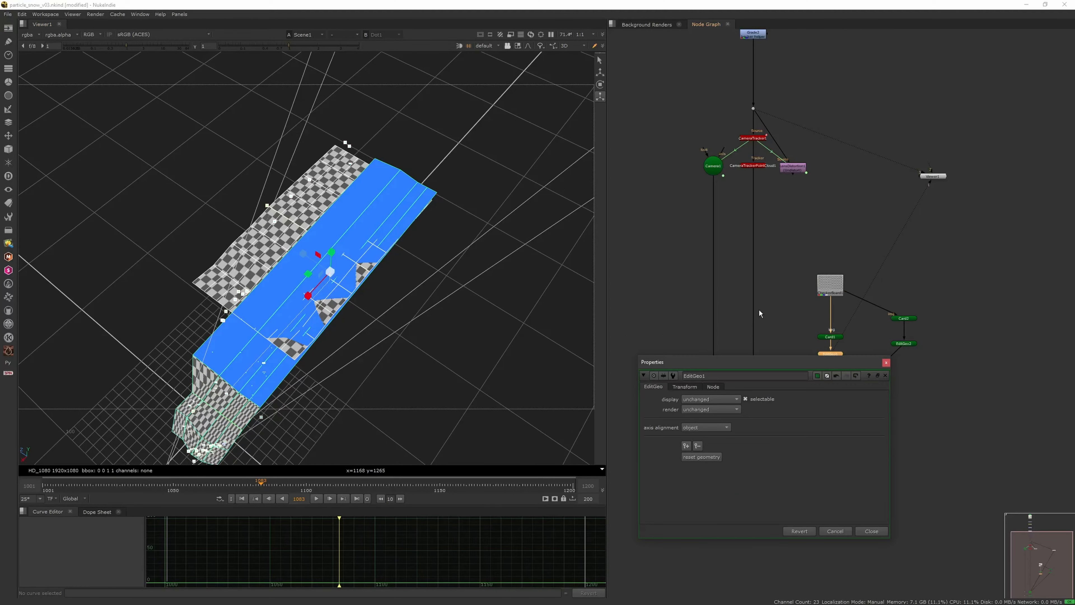
mouse_move(311, 295)
left_mouse_down()
mouse_move(341, 262)
mouse_move(304, 303)
mouse_move(331, 273)
mouse_move(316, 296)
left_mouse_up()
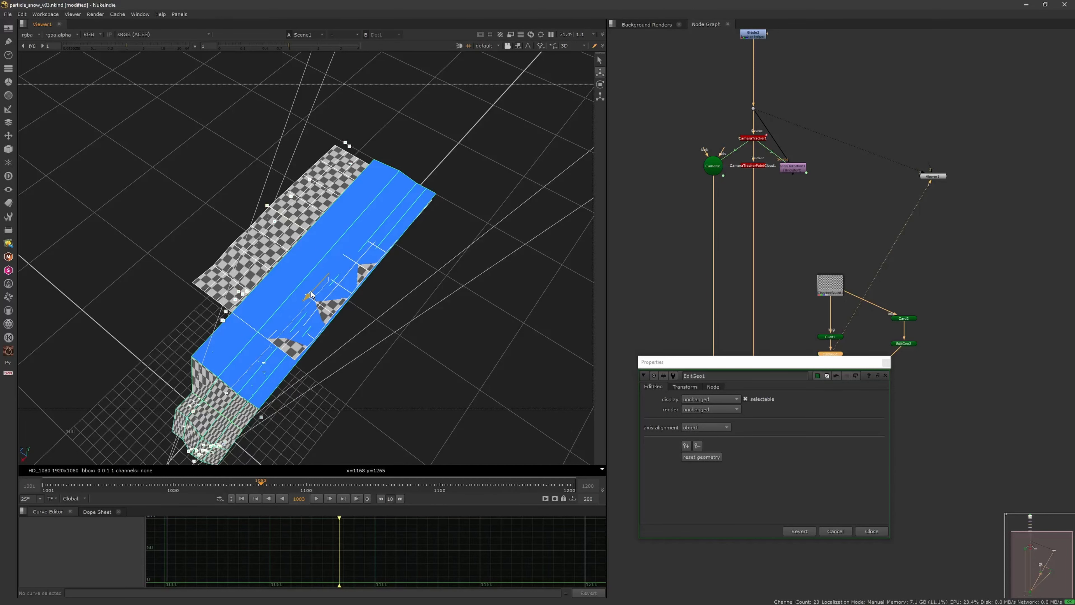
left_click(598, 86)
left_click(600, 98)
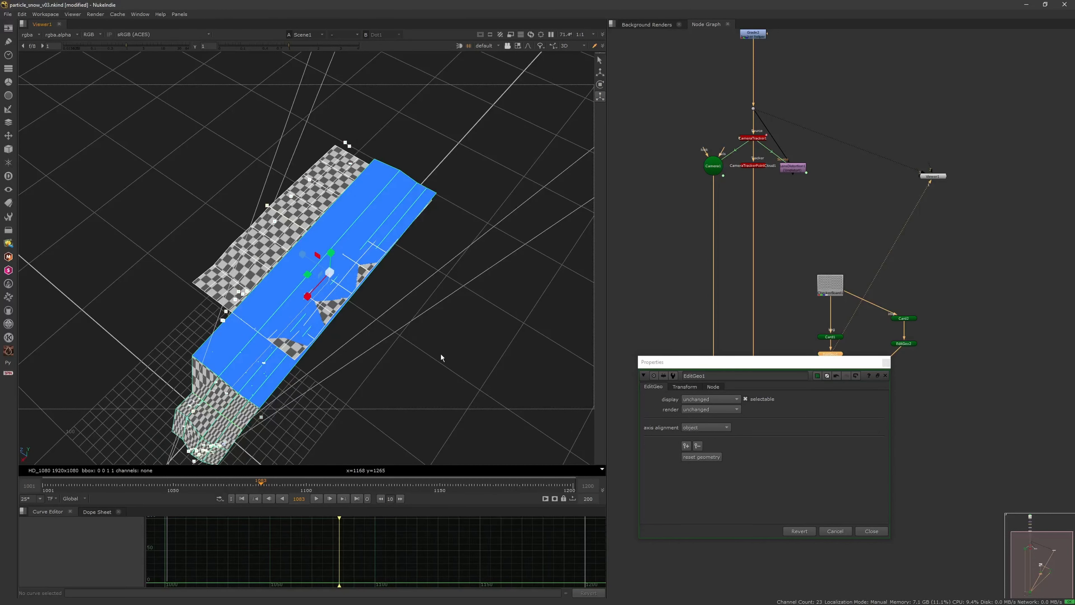
scroll(394, 305, "up", 3)
left_click_drag(355, 284, 413, 262, "ctrl")
left_click_drag(339, 258, 166, 229)
scroll(334, 310, "down", 3)
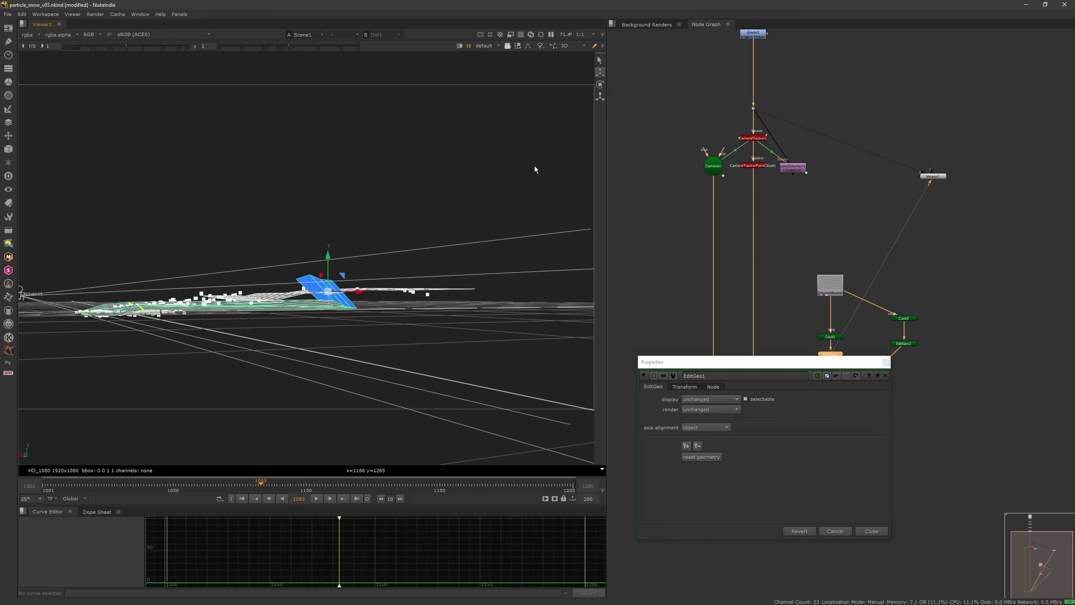
Step: Rotate the selected far faces flat and move them beneath the second card
left_click(599, 88)
left_click_drag(315, 264, 421, 271)
left_click(600, 73)
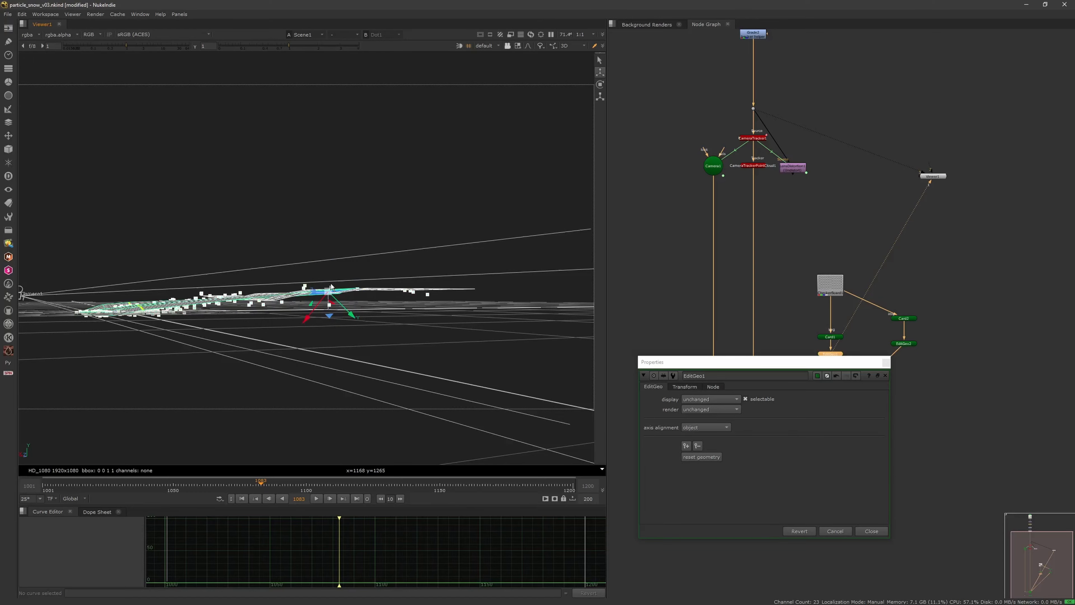
left_click_drag(342, 307, 368, 346)
scroll(350, 315, "down", 2)
left_click_drag(321, 335, 319, 402, "ctrl")
scroll(350, 349, "up", 5)
middle_click_drag(397, 324, 433, 261)
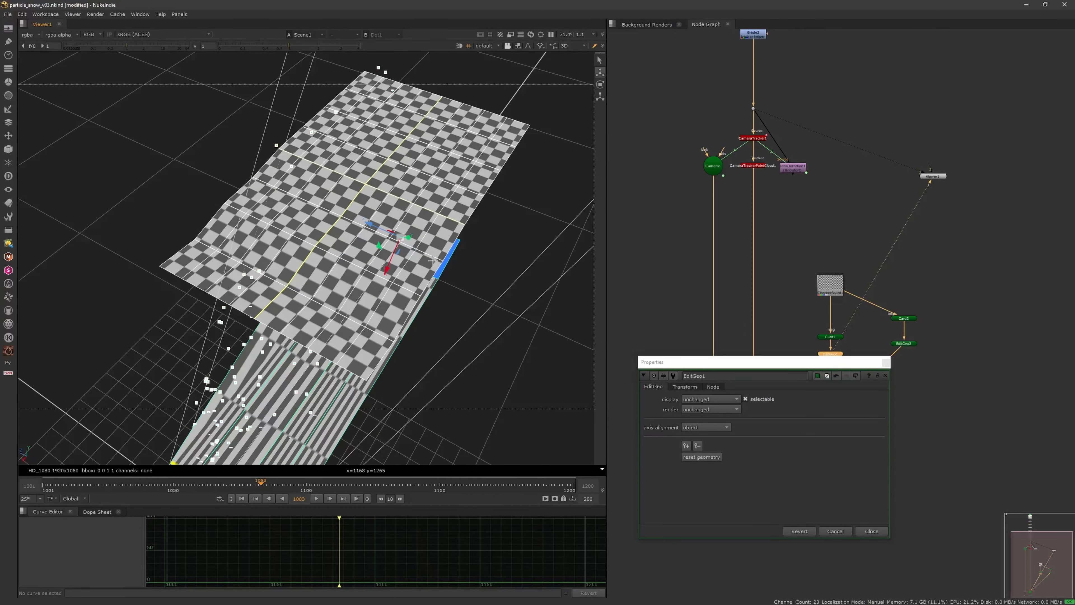
Step: Open EditGeo2's properties and select every face along the second card's near edge
double_click(906, 345)
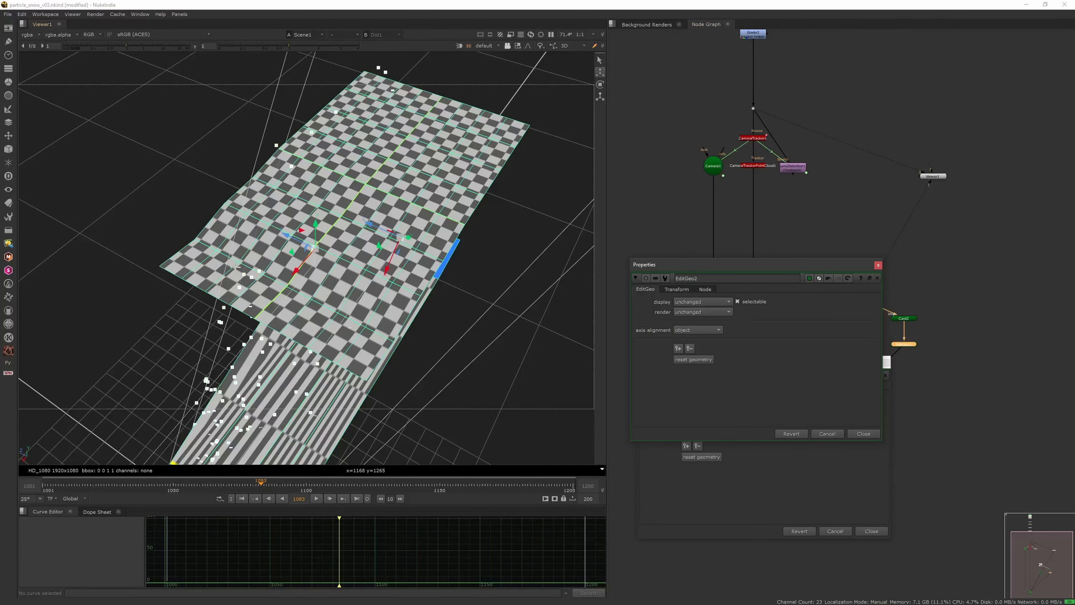
left_click(203, 271)
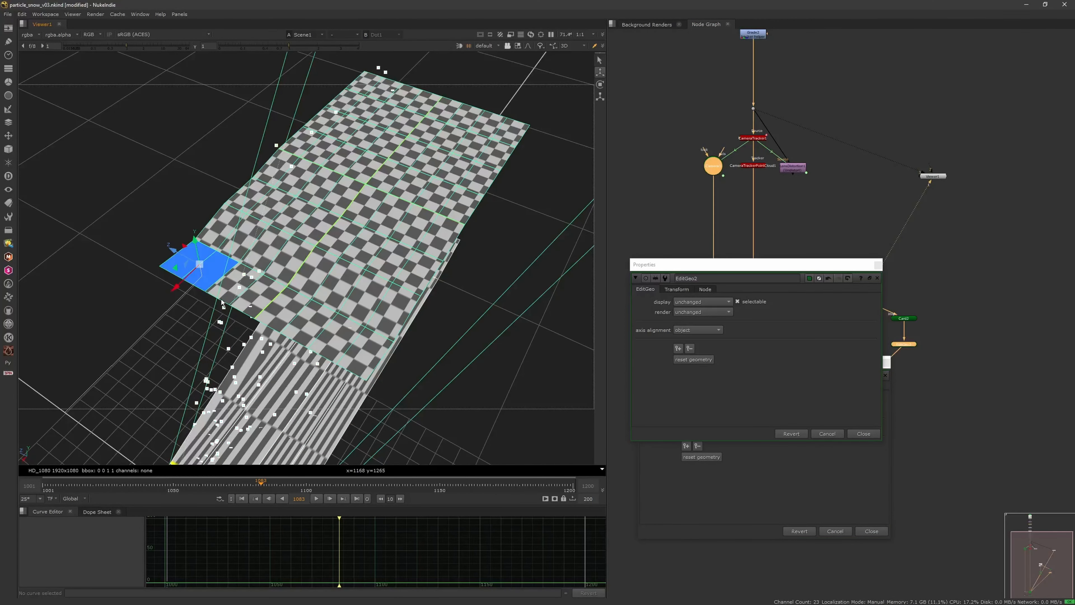
left_click(235, 294, "shift")
left_click(260, 296, "shift")
left_click(294, 309, "shift")
left_click(316, 324, "shift")
left_click(341, 340, "shift")
left_click(365, 353, "shift")
Step: Rotate and move the selected near-edge faces so the second card slopes down to the original card
scroll(365, 352, "down", 4)
left_click_drag(365, 352, 474, 197, "ctrl")
left_click(600, 85)
left_click_drag(262, 251, 421, 180)
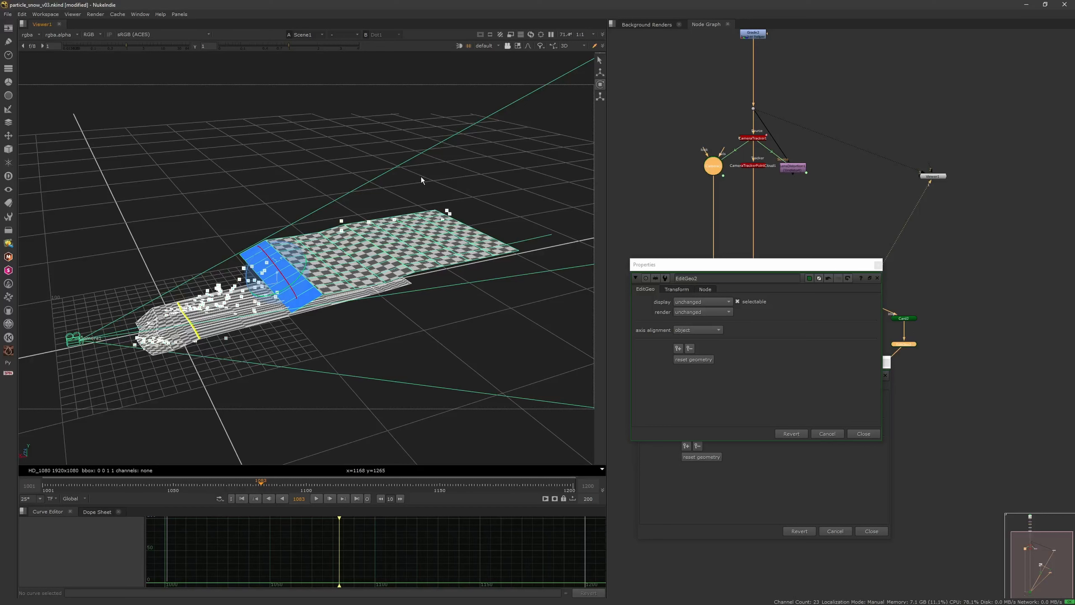
left_click(600, 72)
left_click_drag(263, 256, 269, 266)
left_click_drag(314, 316, 339, 292, "ctrl")
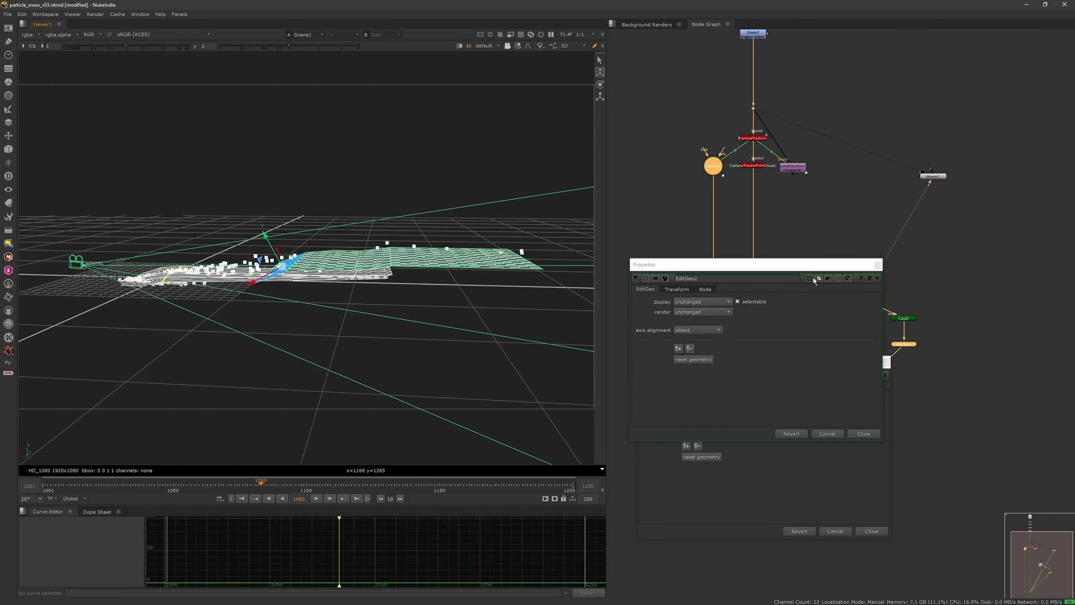
Step: Switch back to object selection, open Card2's properties and move Card2 along X to about 22.4
left_click(877, 278)
double_click(903, 319)
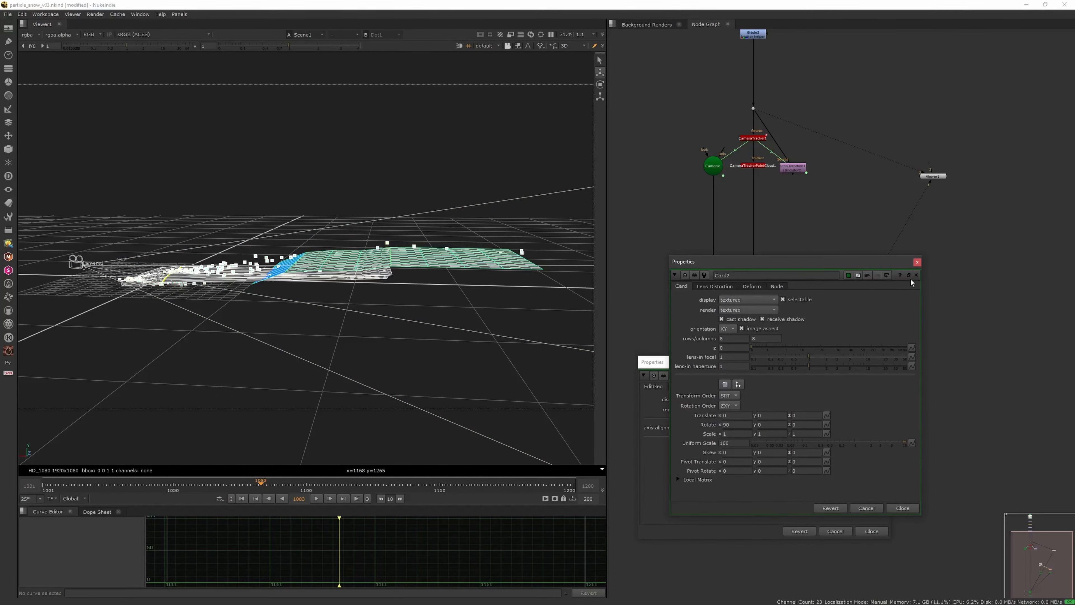
left_click(918, 275)
left_click(517, 47)
left_click(524, 71)
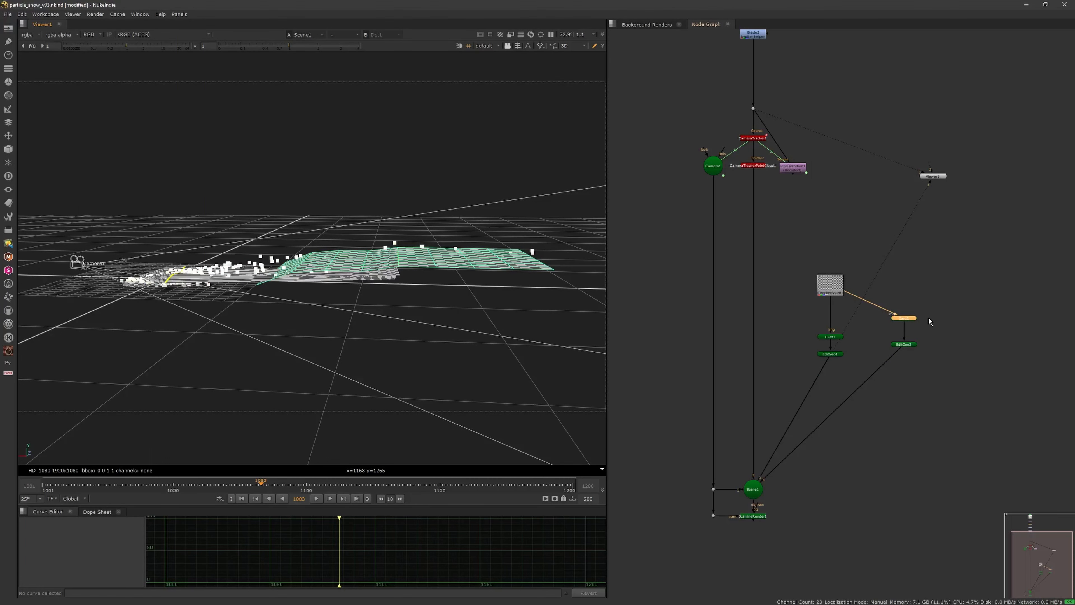
double_click(906, 319)
left_click_drag(364, 257, 516, 134)
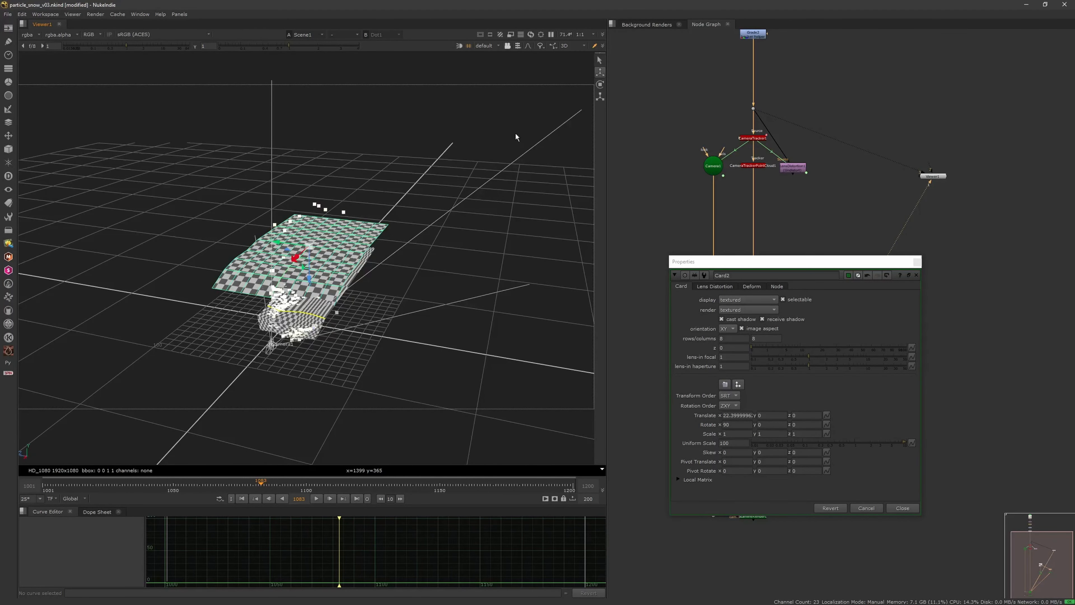
Step: Look through Camera1 at frame 1127 and move Card2 along Z to about -7.66
left_click(487, 46)
left_click(495, 60)
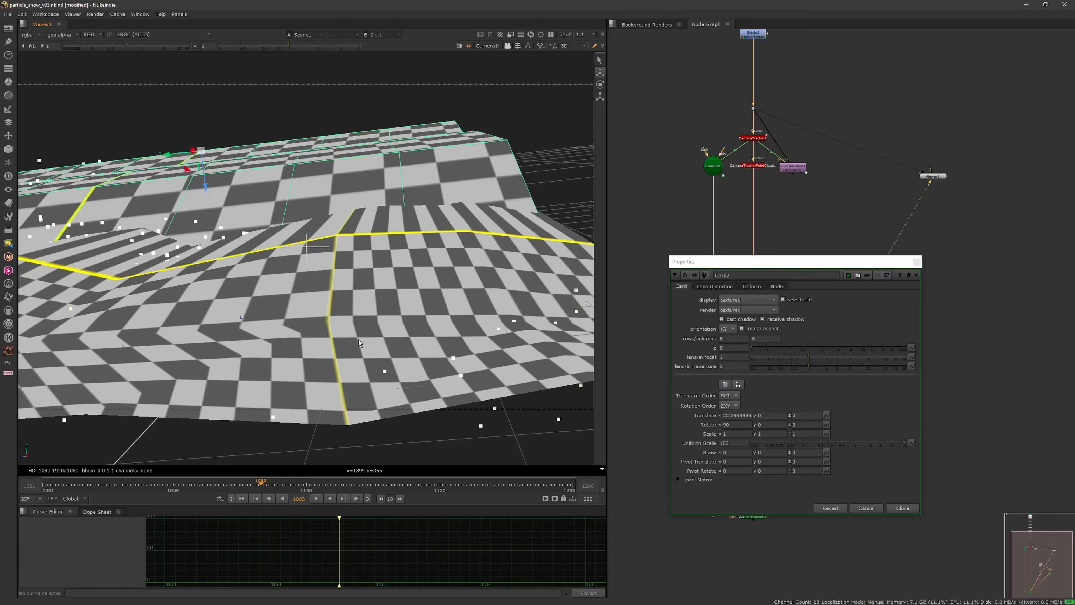
left_click_drag(137, 485, 379, 502)
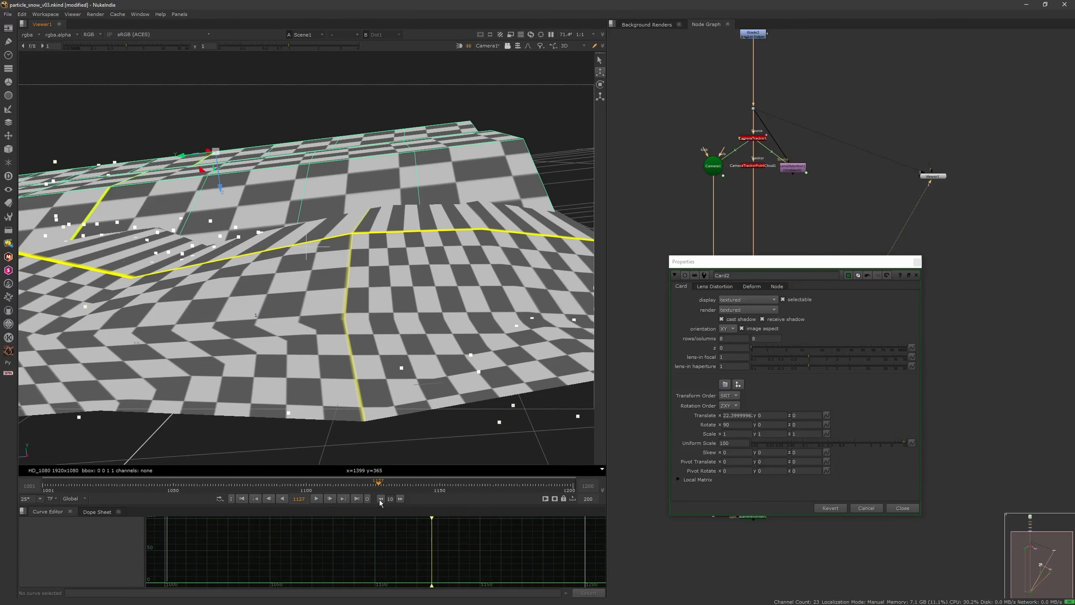
left_click_drag(189, 155, 262, 172)
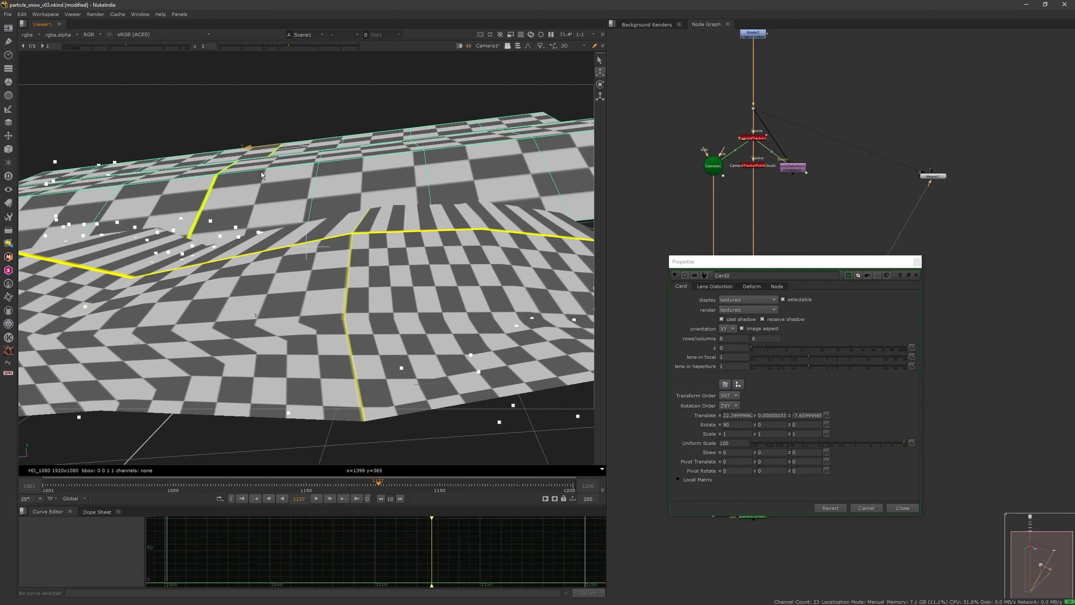
Step: Examine how Card2 lines up with the original card and the tracking points, including from the side
key("Tab")
key("Tab")
scroll(381, 222, "down", 3)
scroll(381, 225, "down", 10)
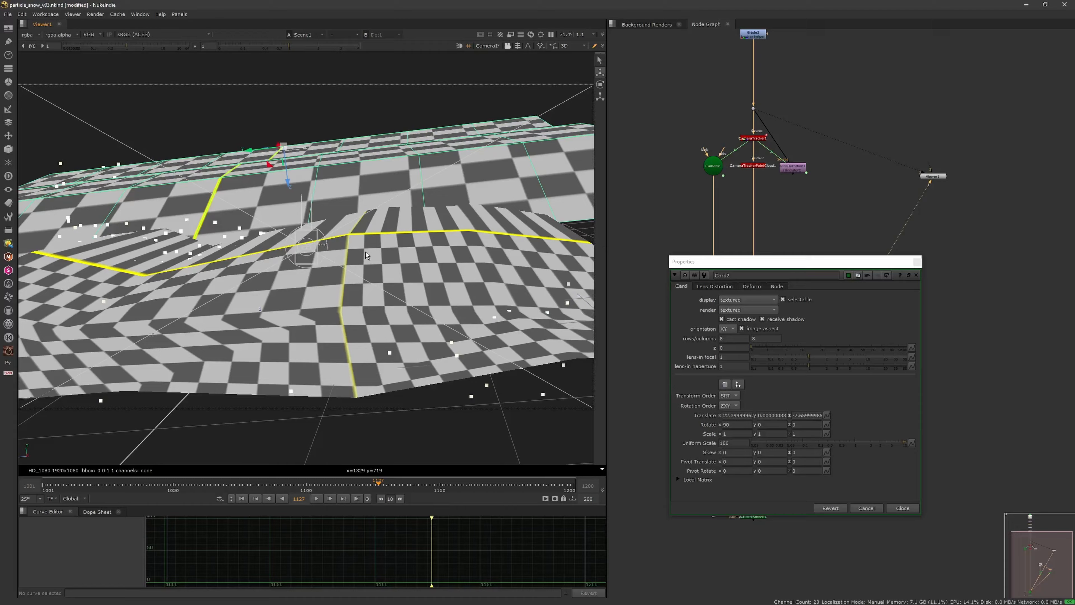
left_click_drag(381, 261, 332, 284, "ctrl")
scroll(333, 285, "down", 5)
scroll(333, 284, "up", 6)
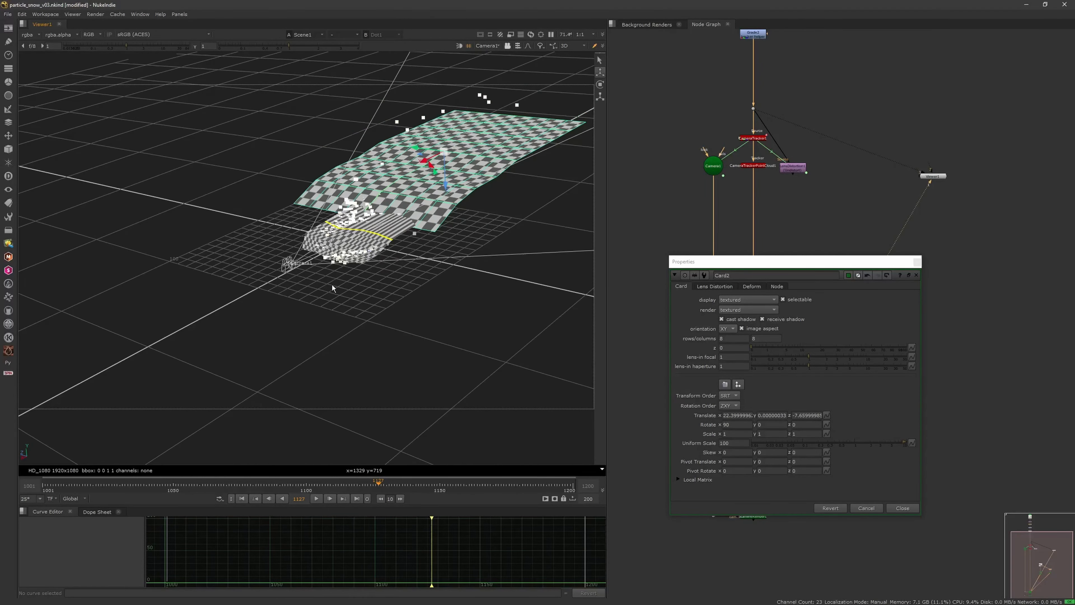
scroll(399, 246, "up", 4)
left_click_drag(386, 225, 314, 249, "ctrl")
scroll(404, 271, "up", 3)
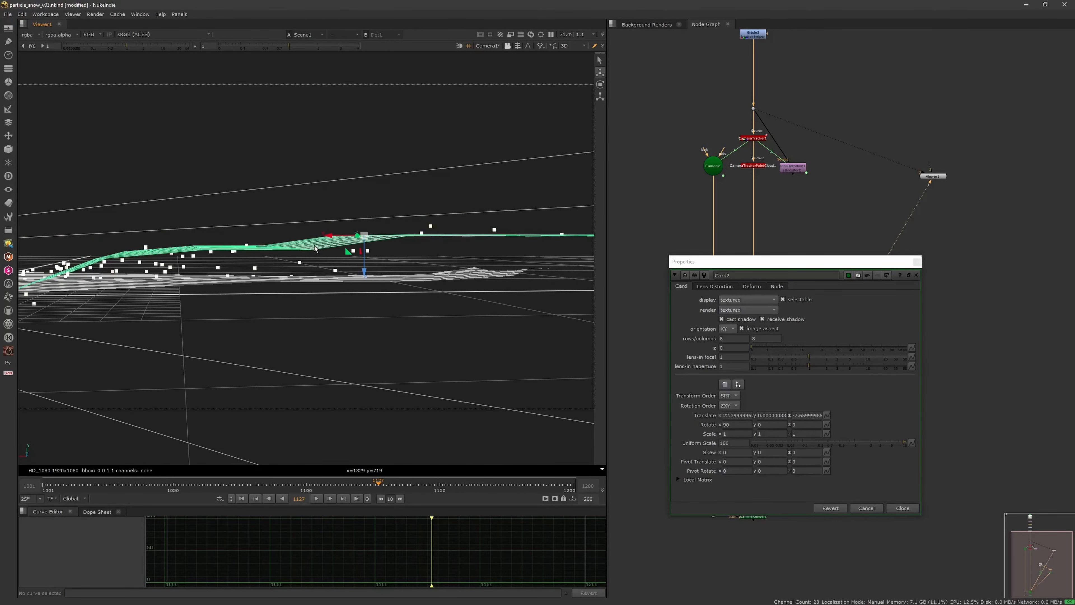
Step: Switch to face selection, replace Card2's properties with EditGeo2's, and select the faces around the slope in the second card's middle
left_click(518, 46)
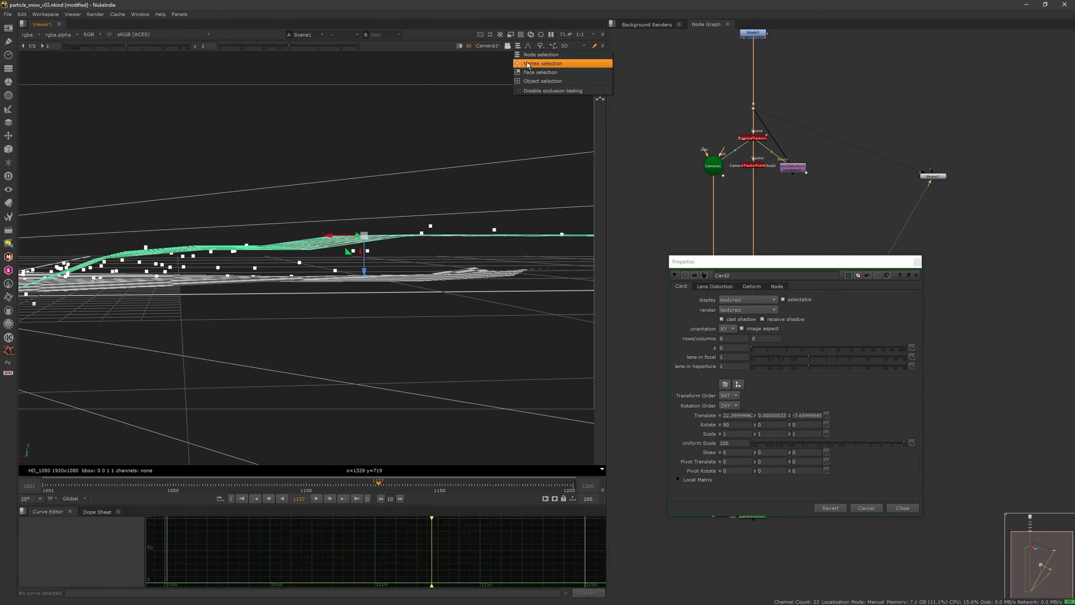
left_click(531, 73)
scroll(473, 232, "up", 2)
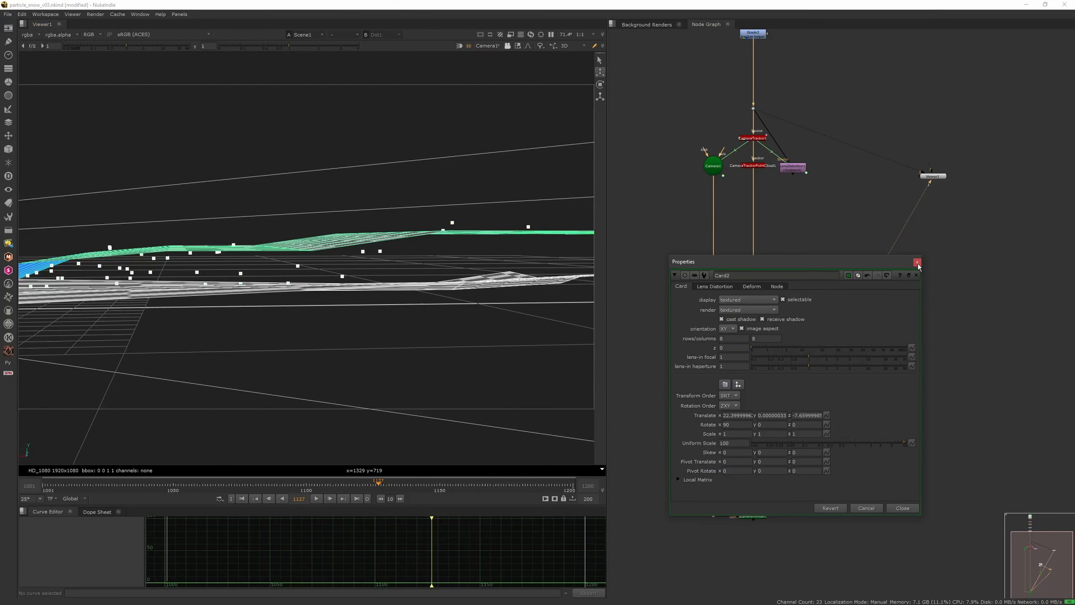
left_click(909, 274)
double_click(904, 345)
left_click_drag(276, 135, 385, 289, "ctrl")
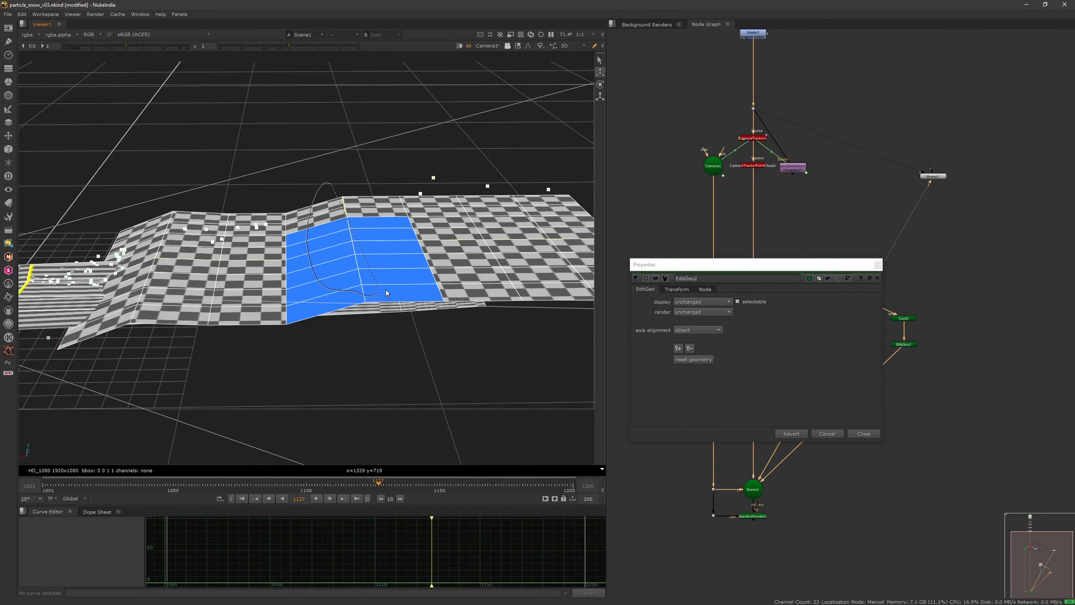
Step: Select the band of faces just before the second card's middle slope and adjust its height along Y
left_click_drag(354, 248, 287, 274, "ctrl")
left_click_drag(293, 211, 301, 294)
mouse_move(311, 234)
left_mouse_down()
mouse_move(299, 216)
mouse_move(296, 275)
mouse_move(310, 249)
mouse_move(309, 280)
left_mouse_up()
left_click_drag(273, 166, 267, 238, "shift")
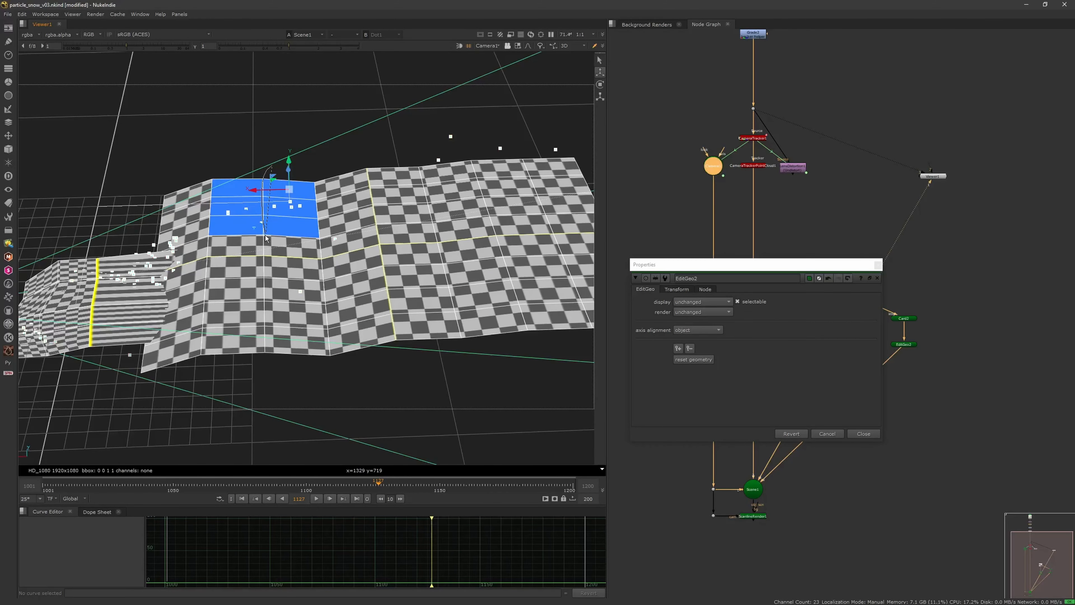
left_click_drag(272, 314, 288, 339, "shift")
left_click(290, 189)
left_click_drag(299, 206, 317, 325, "shift")
middle_click_drag(317, 325, 303, 235)
left_click_drag(293, 228, 293, 225)
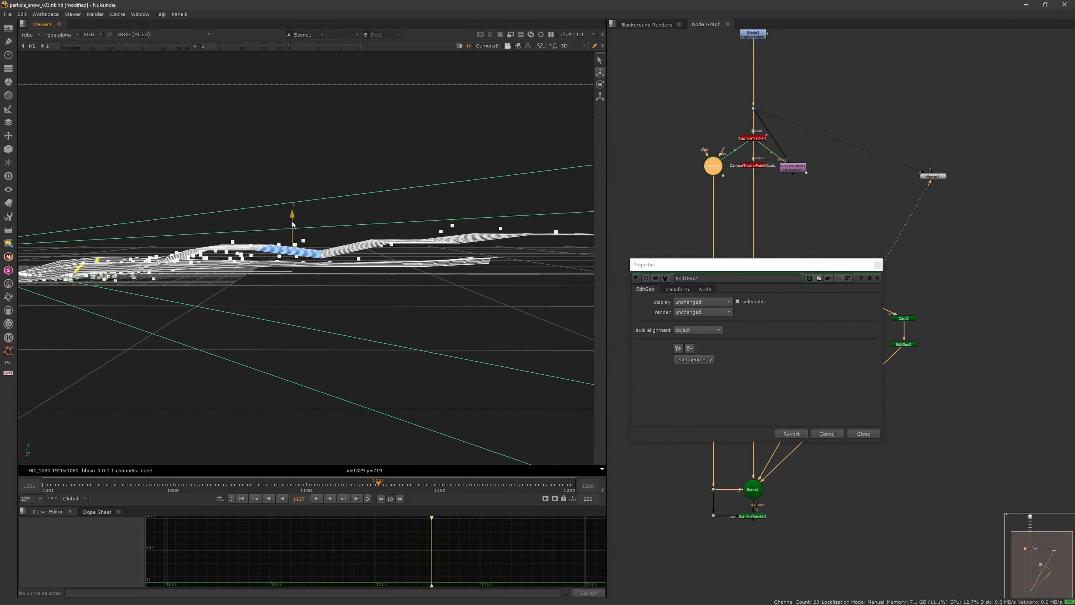
Step: Rotate the selected band of faces and fine-tune its height so the second card runs level into the far section
left_click(599, 84)
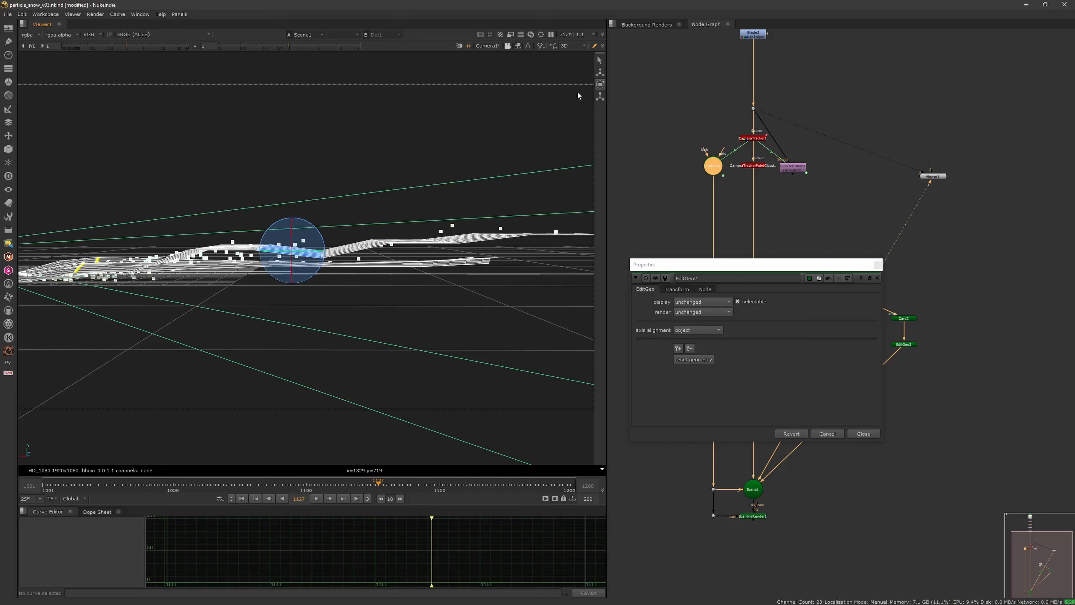
left_click_drag(310, 222, 286, 215)
key("w")
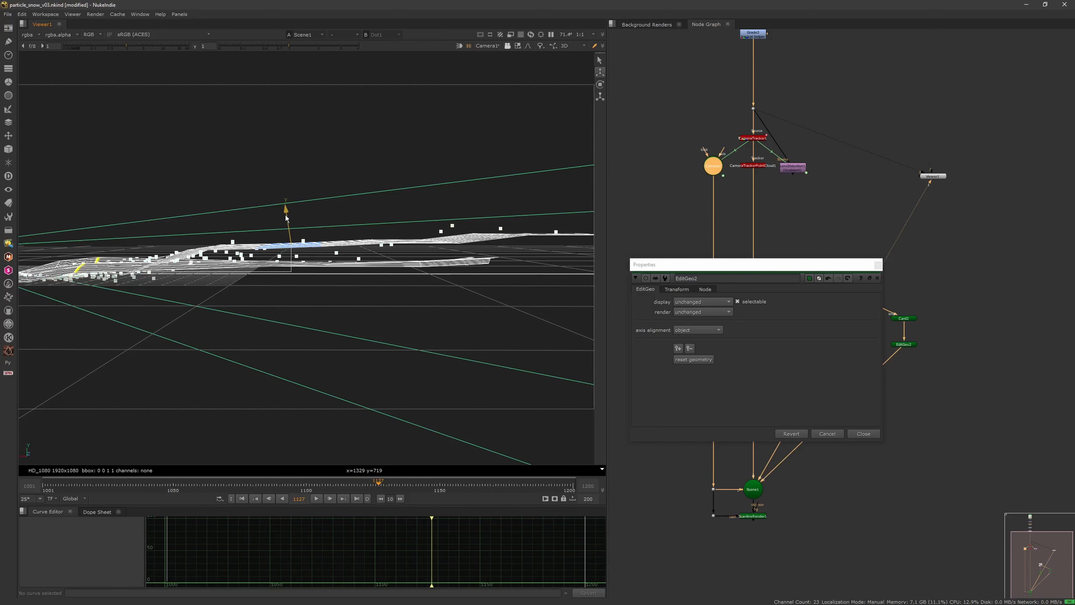
left_click(600, 86)
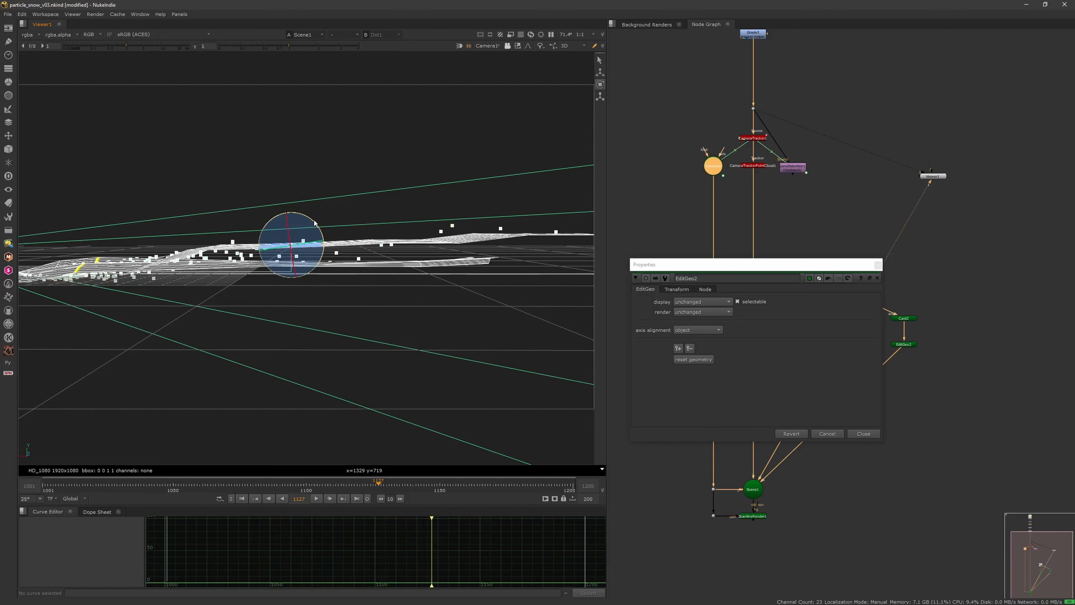
left_click_drag(310, 218, 309, 219)
left_click_drag(403, 233, 409, 253, "ctrl")
left_click(360, 215)
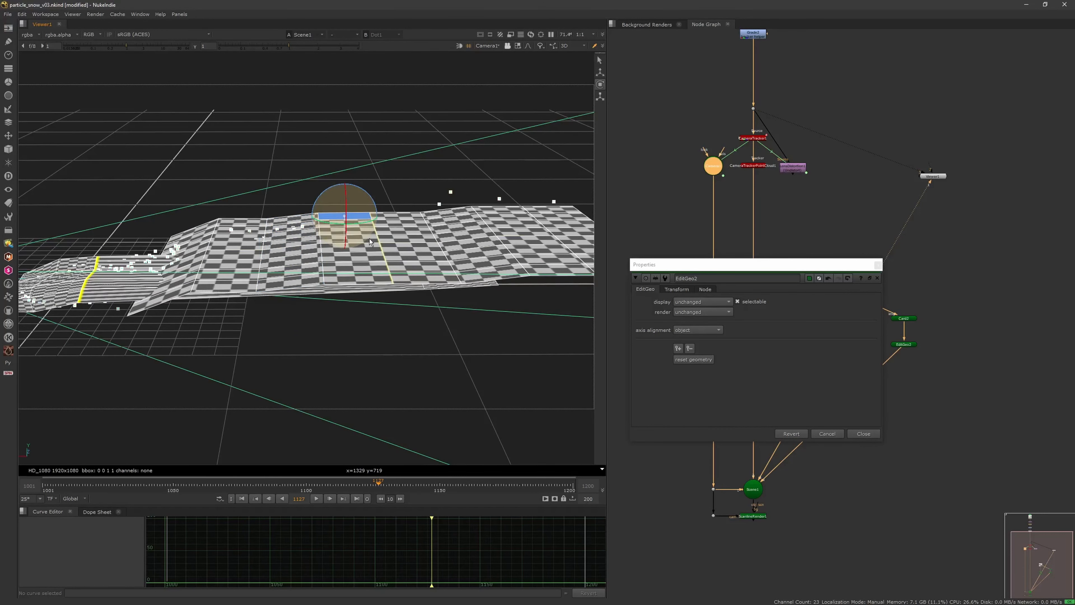
key("ctrl+z")
scroll(390, 239, "up", 4)
scroll(390, 239, "down", 8)
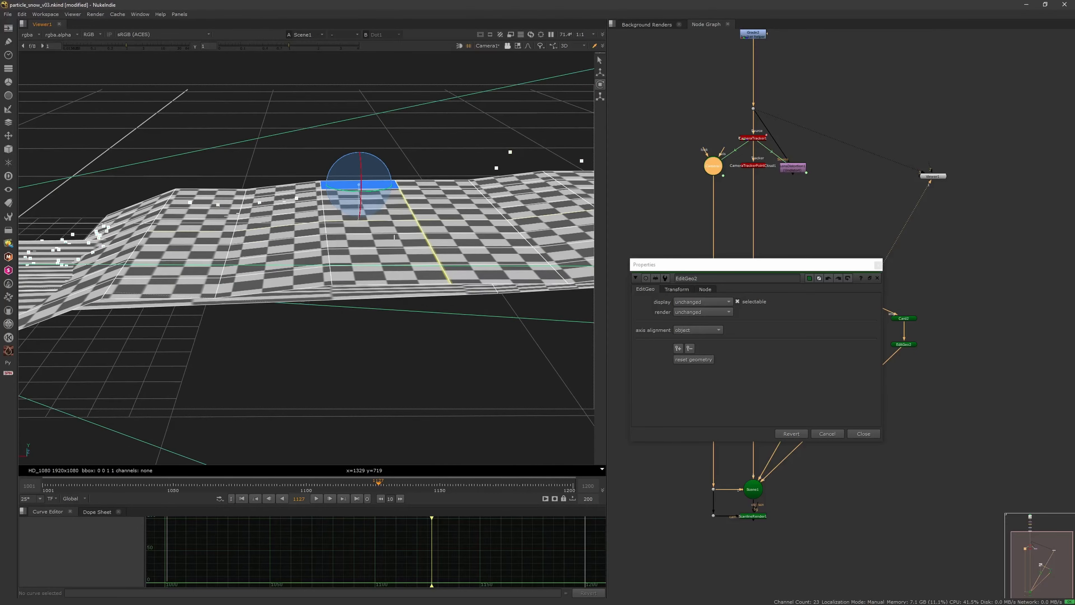
scroll(385, 224, "up", 4)
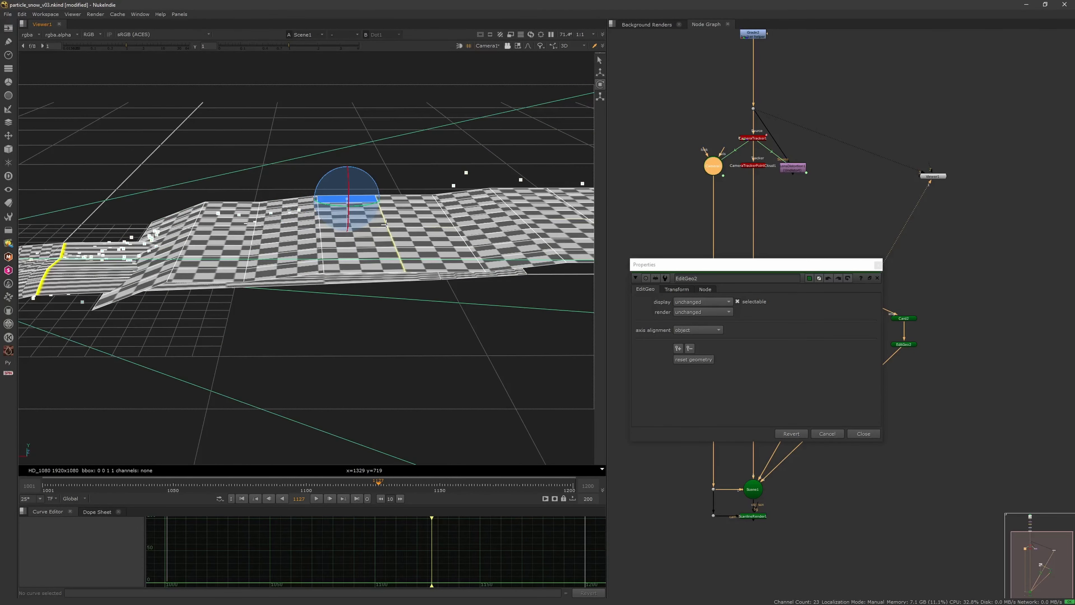
left_click(385, 268, "shift")
left_click(393, 257)
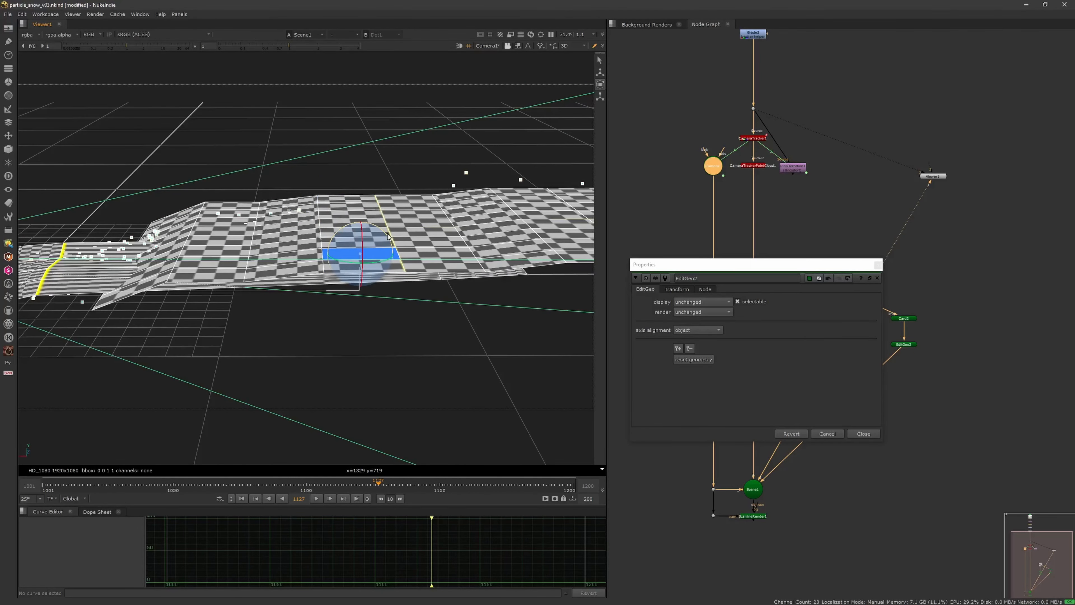
Step: Activate the move handles and select the whole band of faces across the middle of the second card
left_click(599, 72)
scroll(364, 140, "down", 4)
left_click_drag(360, 132, 337, 327, "ctrl")
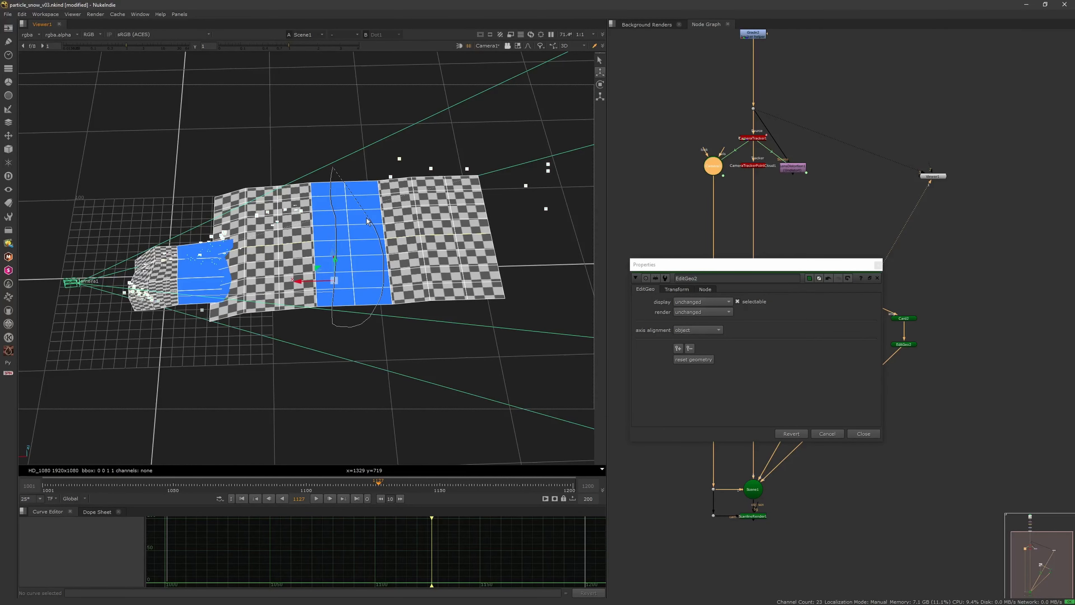
scroll(329, 229, "down", 3)
left_click_drag(328, 226, 403, 308, "ctrl")
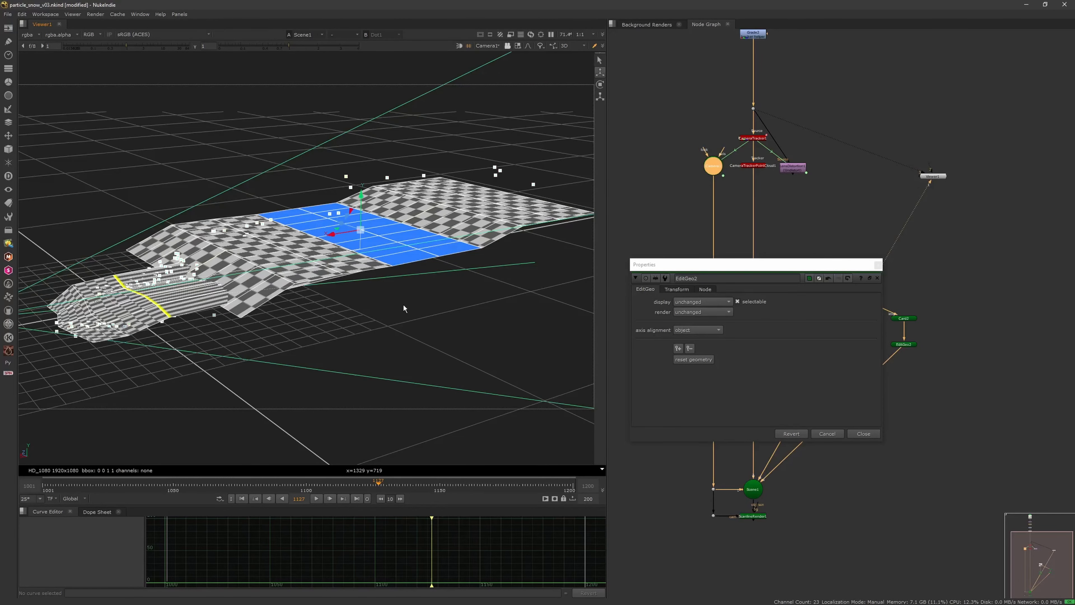
Step: Examine both cards against the tracking points through Camera1 and from above in the default view
left_click(488, 46)
left_click(493, 72)
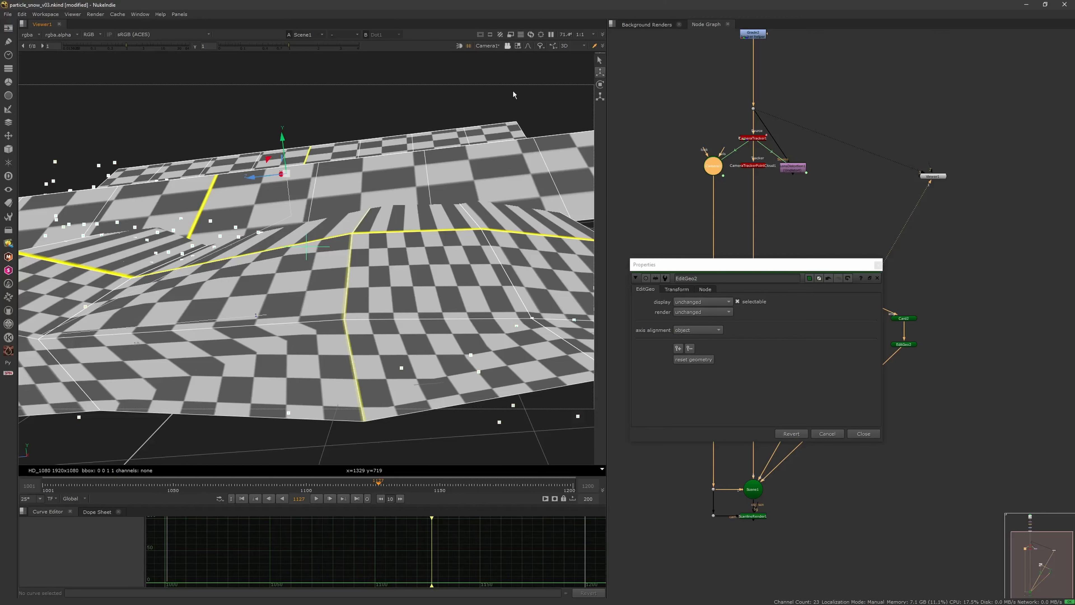
left_click(489, 46)
left_click(492, 54)
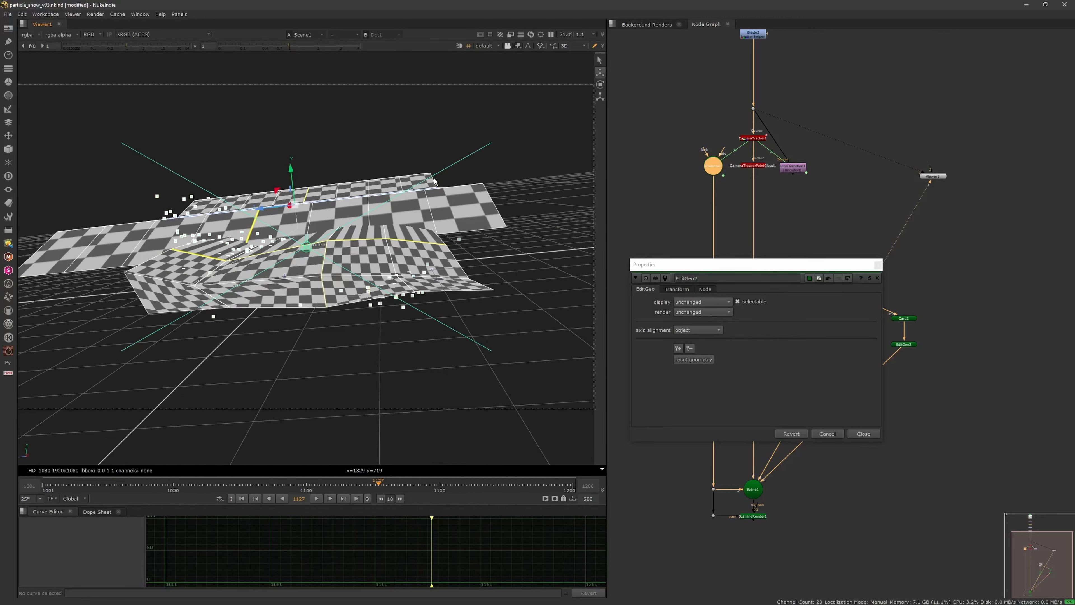
middle_click_drag(487, 167, 429, 243)
scroll(442, 235, "down", 6)
scroll(430, 243, "down", 2)
Step: Close EditGeo2's properties and switch the viewer back to node selection
left_click_drag(746, 224, 732, 253, "ctrl")
left_click(878, 265)
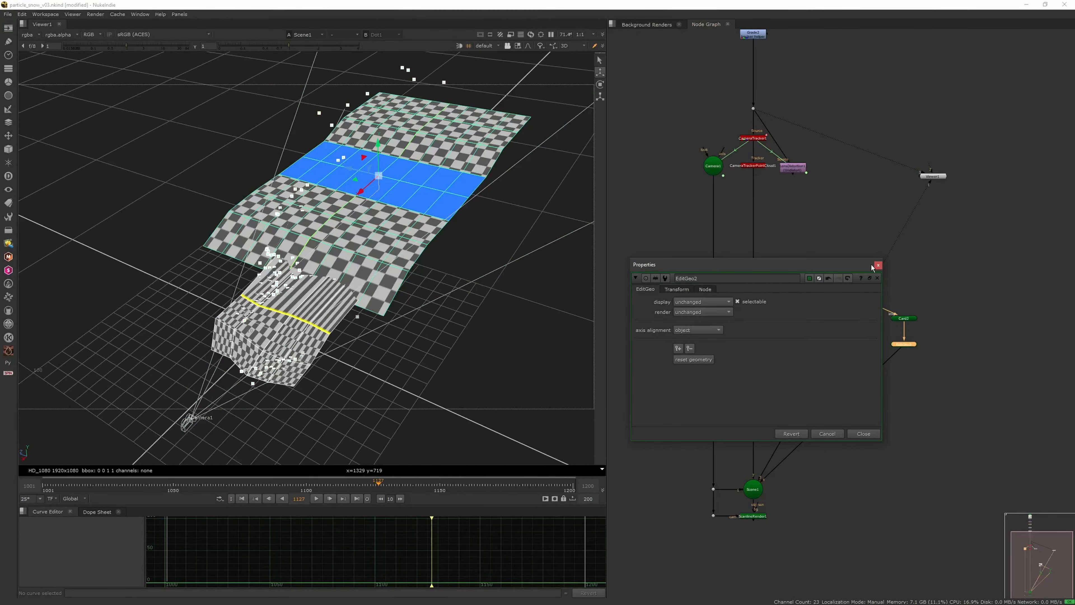
left_click(931, 301)
left_click(906, 344)
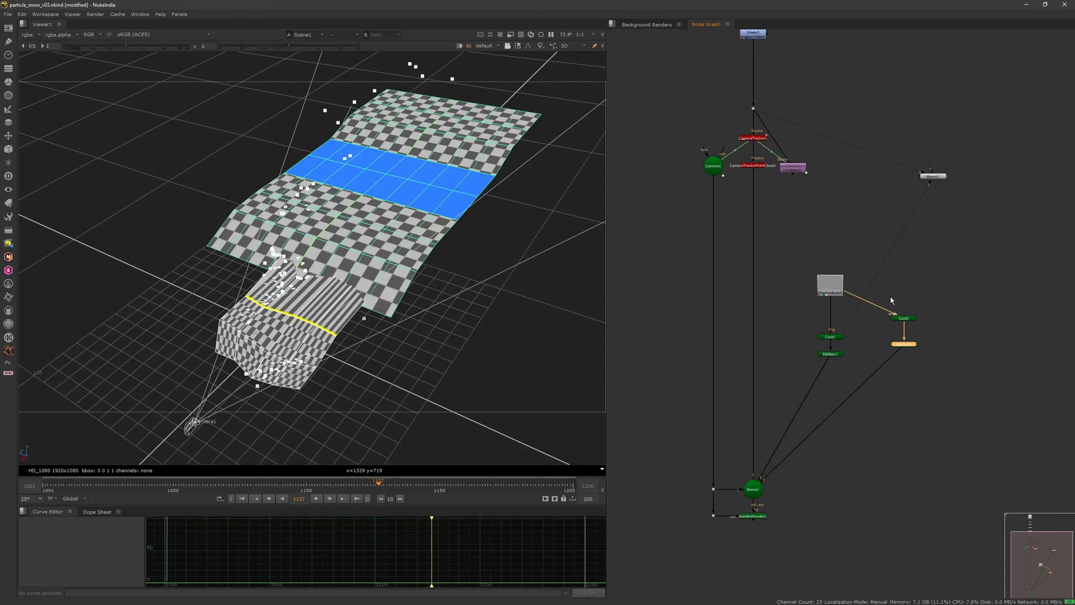
left_click(518, 46)
left_click(546, 56)
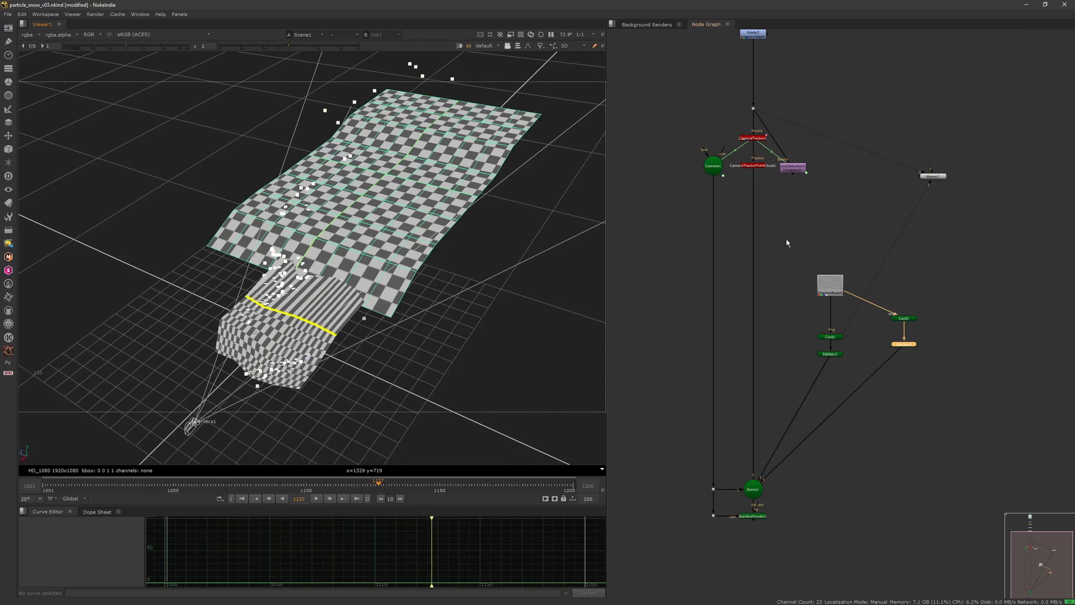
Step: Open Card2's properties and widen the card by scaling it along Y to about 1.4
double_click(904, 318)
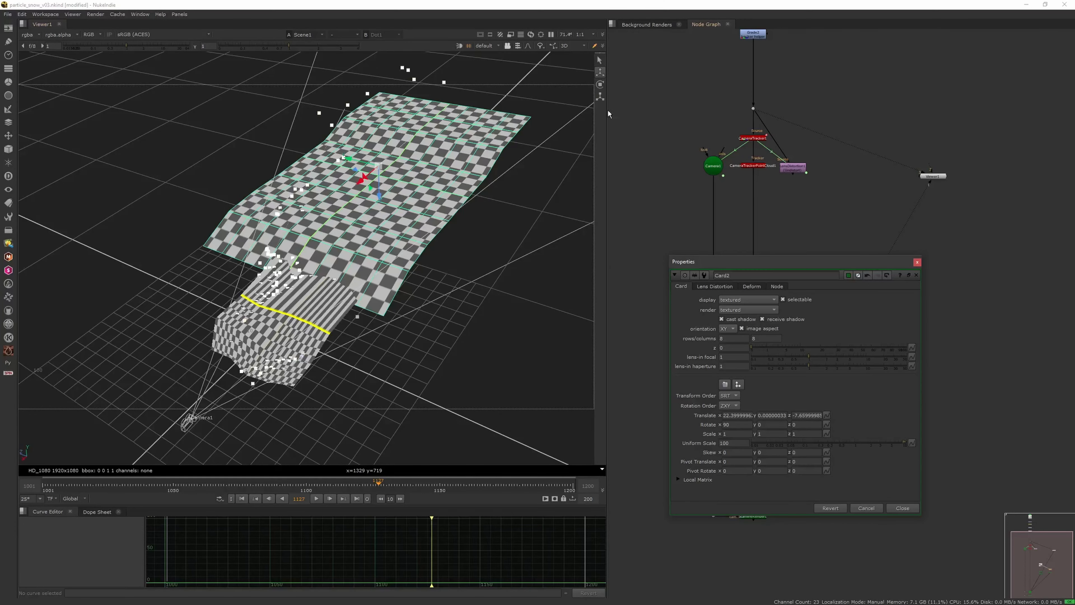
left_click(599, 98)
left_click_drag(352, 159, 349, 157)
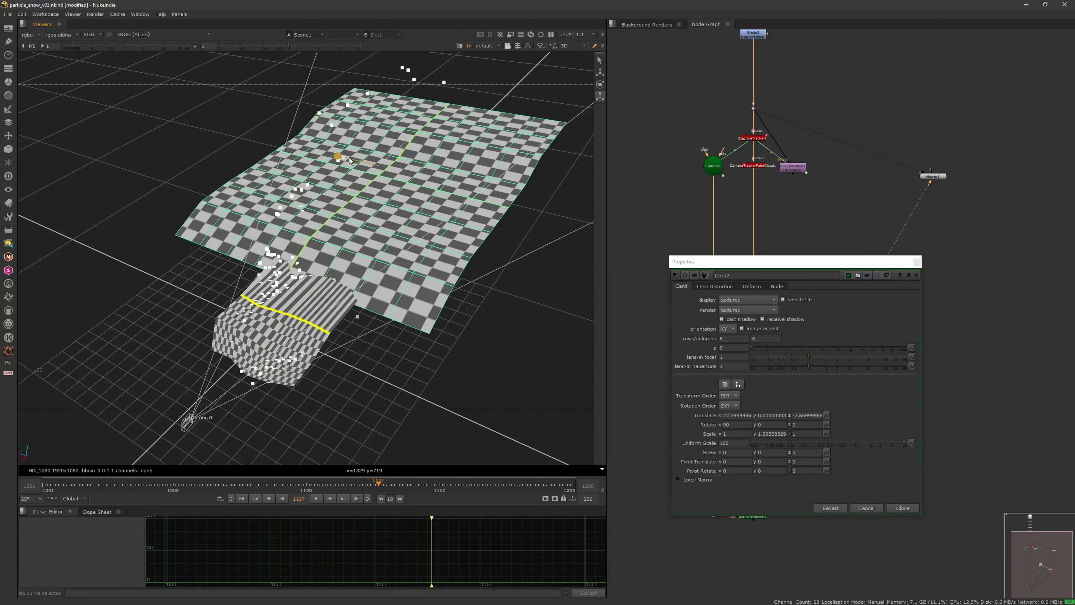
Step: Open Card1's properties and widen the near card by scaling it along X to about 2.86
left_click(713, 165)
left_click_drag(877, 261, 872, 387)
double_click(835, 338)
left_click_drag(308, 325, 321, 342)
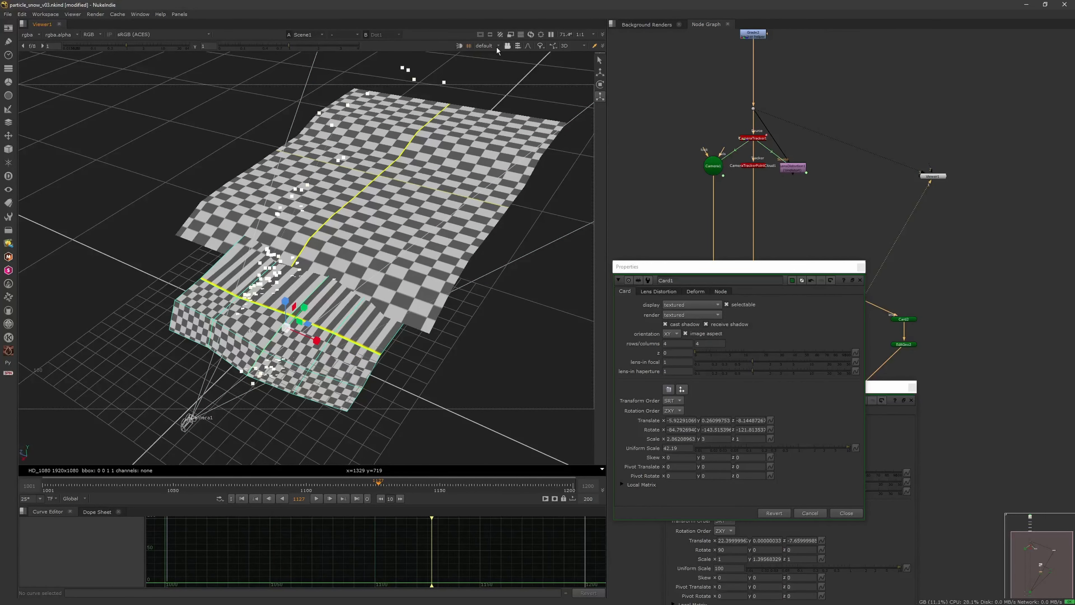
Step: Look through Camera1 and close the properties of both cards
left_click(497, 64)
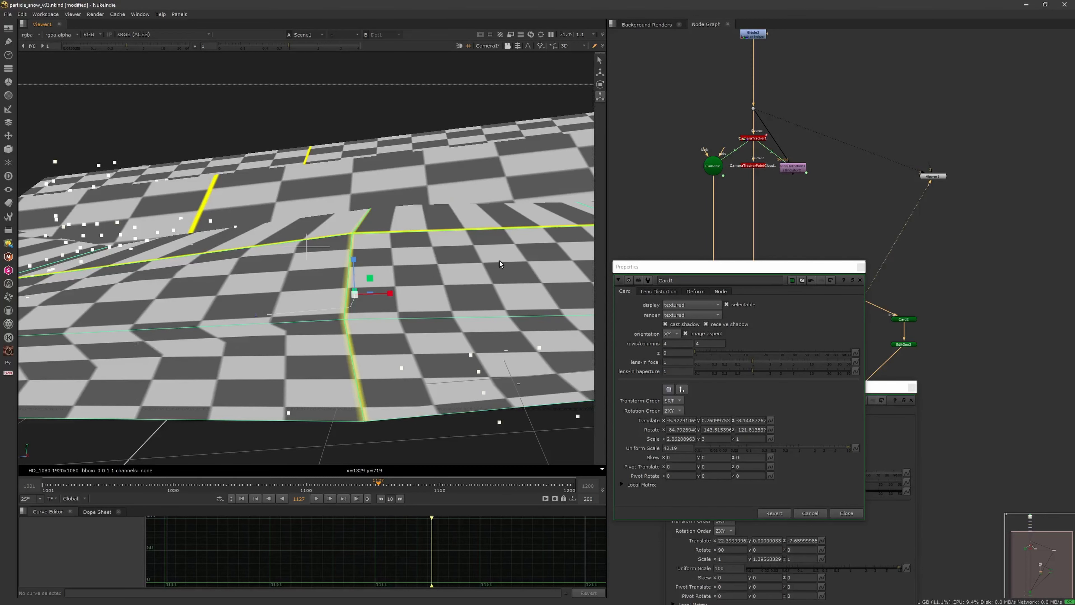
left_click(861, 282)
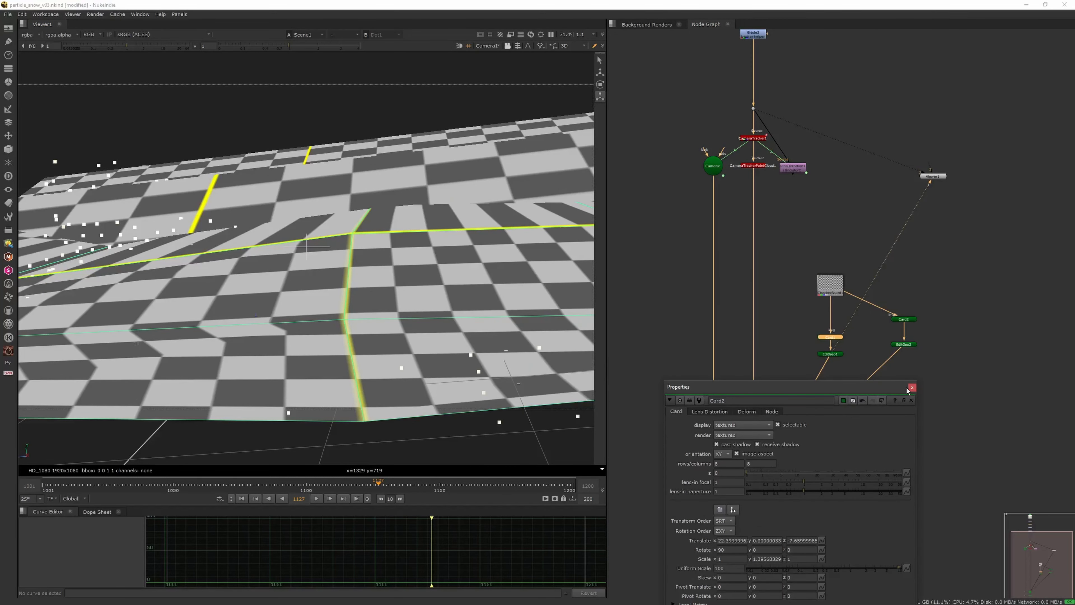
left_click(908, 388)
Step: Add a MergeGeo node and connect EditGeo1 and EditGeo2 to it in place of their Scene1 connections
middle_click_drag(843, 402, 850, 292)
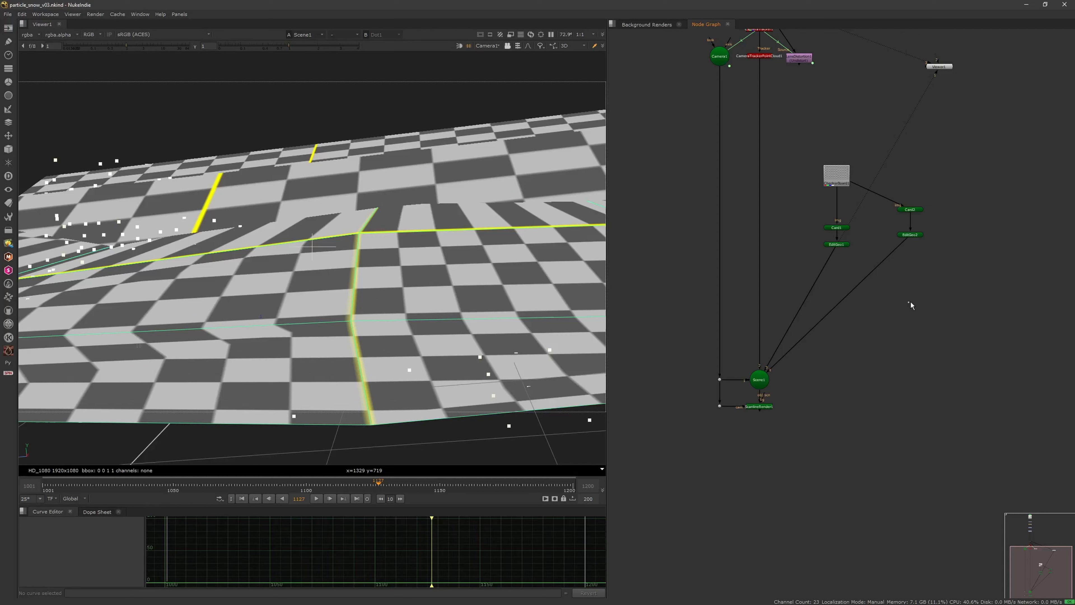
key("Tab")
type("merge")
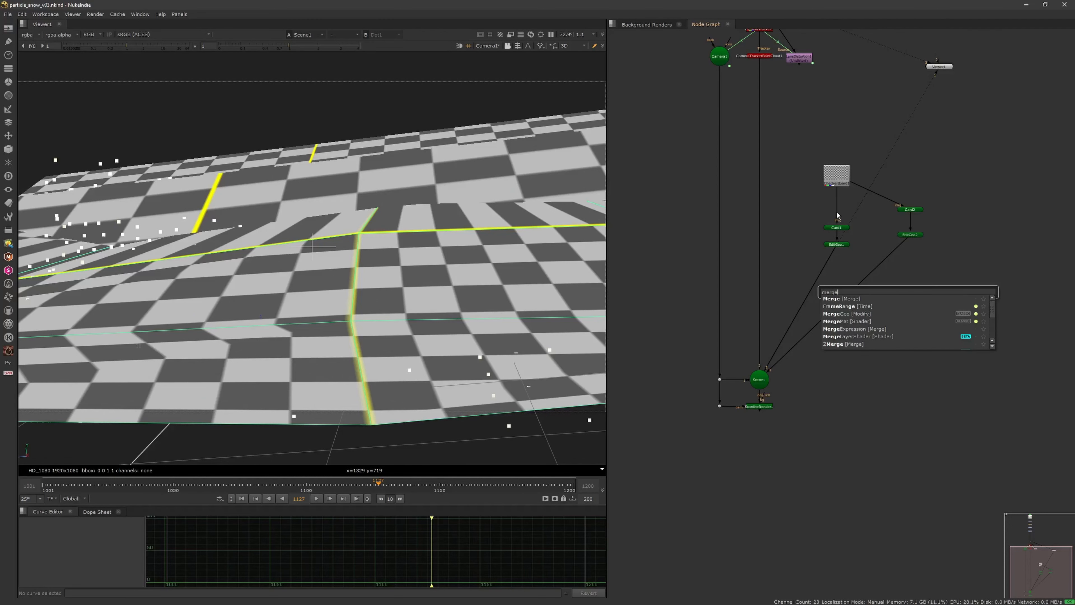
left_click(857, 314)
left_click(873, 270)
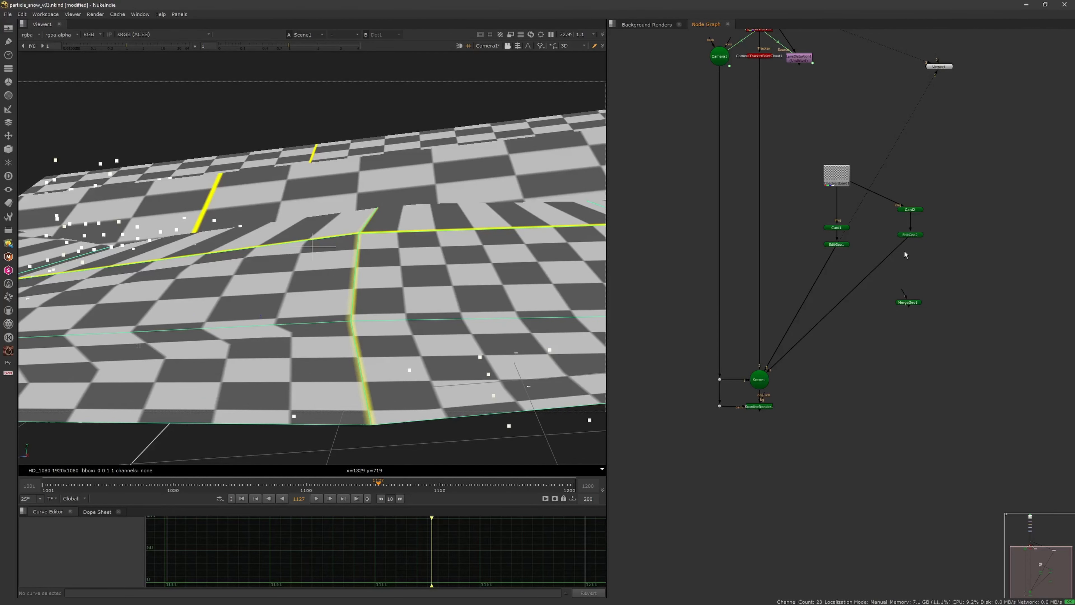
left_click_drag(897, 249, 864, 254)
left_click_drag(798, 314, 831, 311)
left_click_drag(898, 294, 916, 236)
Step: Disable the CameraTracker point cloud node and arrange the checkerboard, card and EditGeo nodes evenly above the MergeGeo node
left_click(767, 59)
key("d")
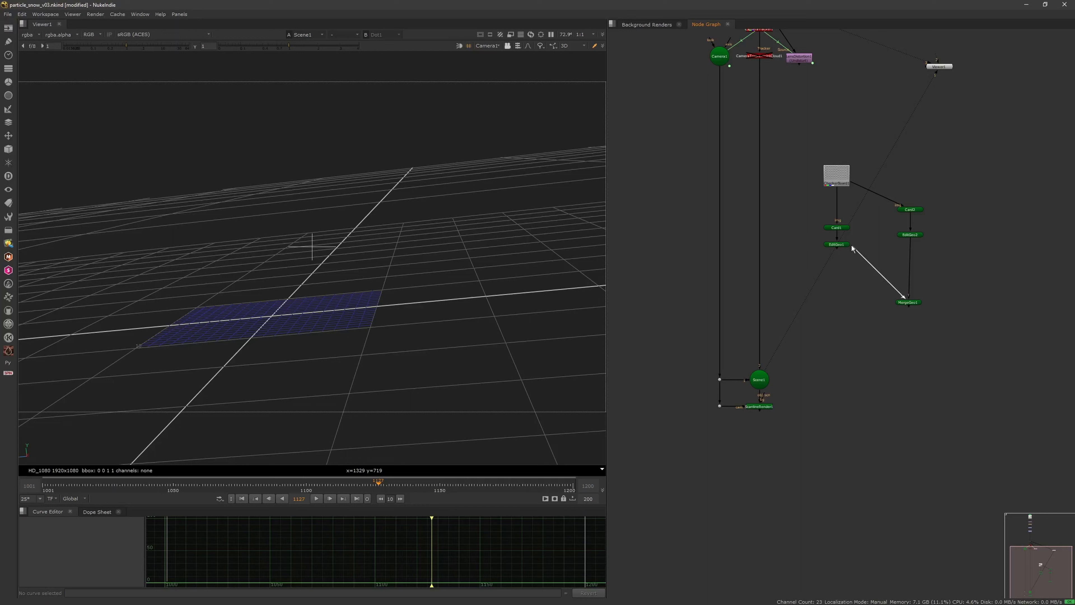
left_click_drag(903, 300, 871, 277)
left_click_drag(837, 173, 876, 185)
mouse_move(839, 228)
left_mouse_down()
mouse_move(845, 213)
mouse_move(848, 232)
left_mouse_up()
mouse_move(877, 193)
left_mouse_down()
mouse_move(876, 181)
mouse_move(900, 193)
mouse_move(881, 181)
left_mouse_up()
left_click(911, 236)
Step: Connect the MergeGeo node to Scene1, keeping the scene in the viewer, and save the script
left_click_drag(877, 288, 769, 367)
key("1")
left_click(759, 379)
key("1")
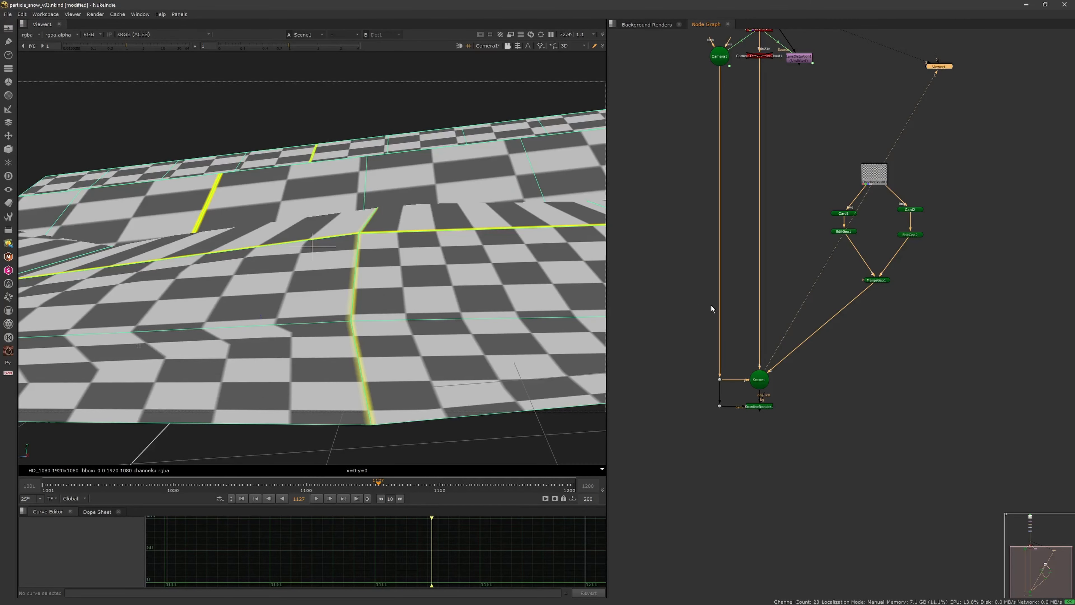
left_click(887, 352)
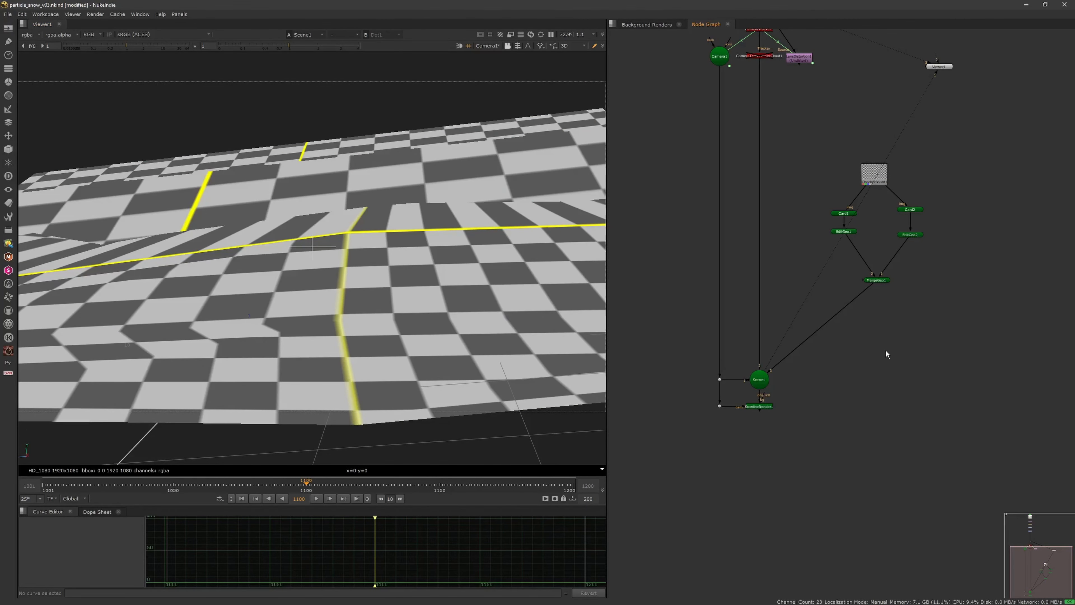
key("ctrl+s")
Step: Add a ParticleEmitter node in the empty area beside the card nodes and close its properties
scroll(895, 342, "down", 5)
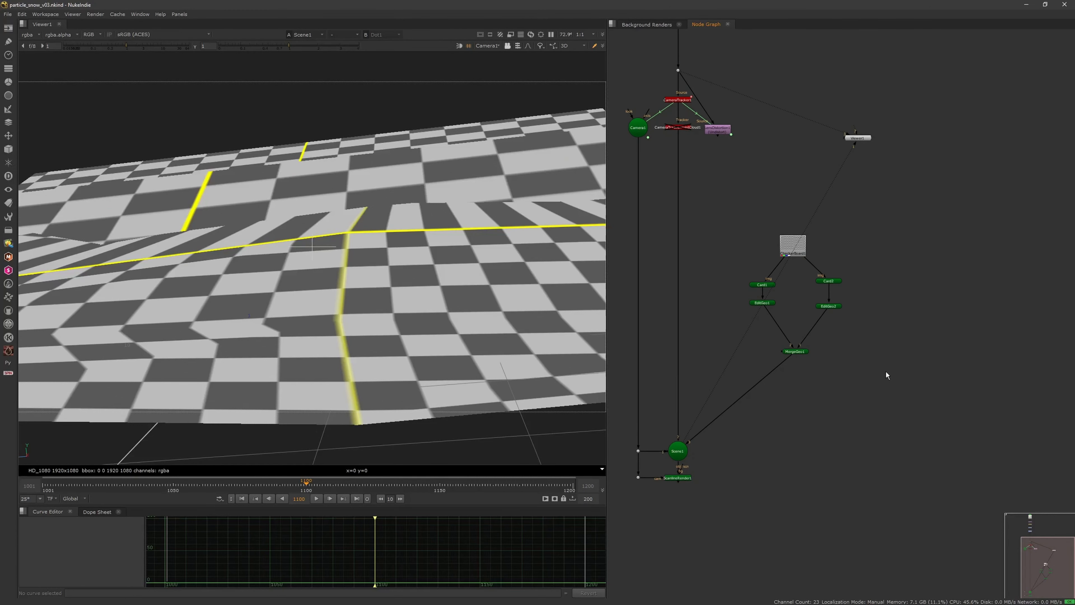
key("Tab")
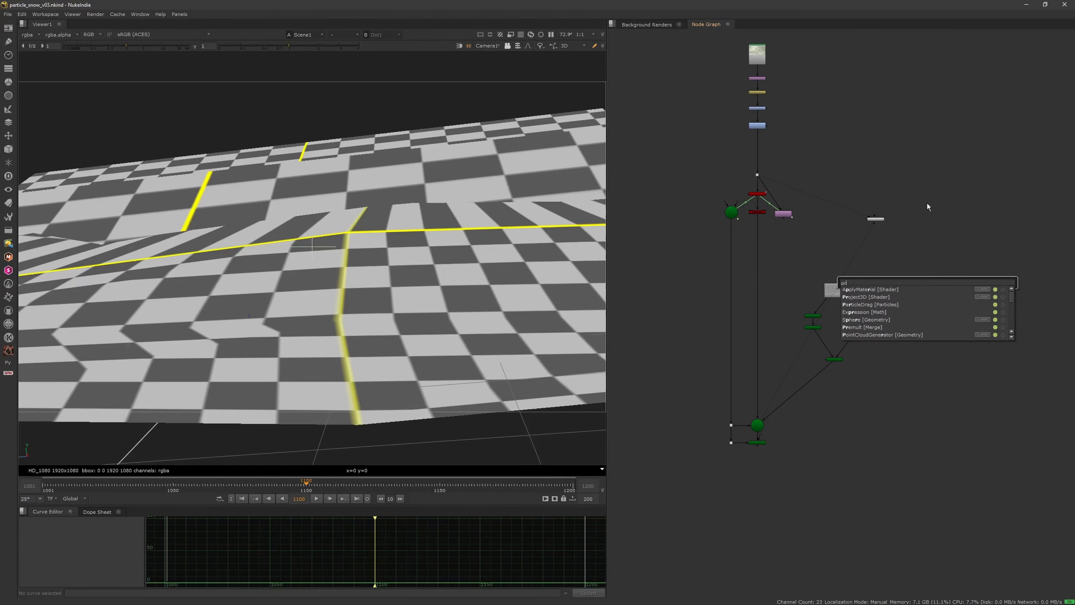
type("particle")
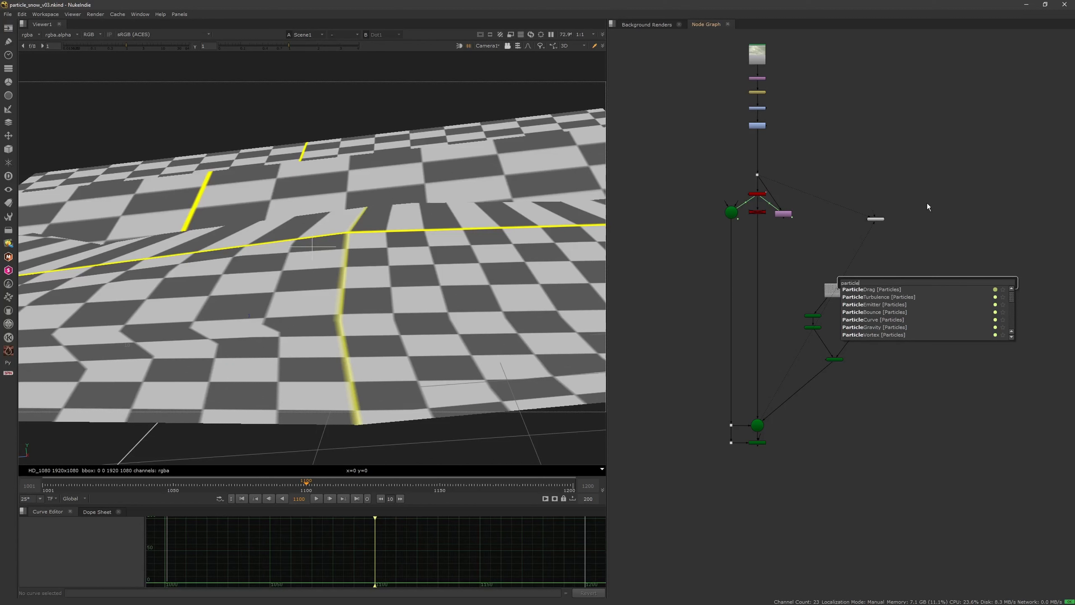
key("Down")
key("Down")
key("Down")
key("Return")
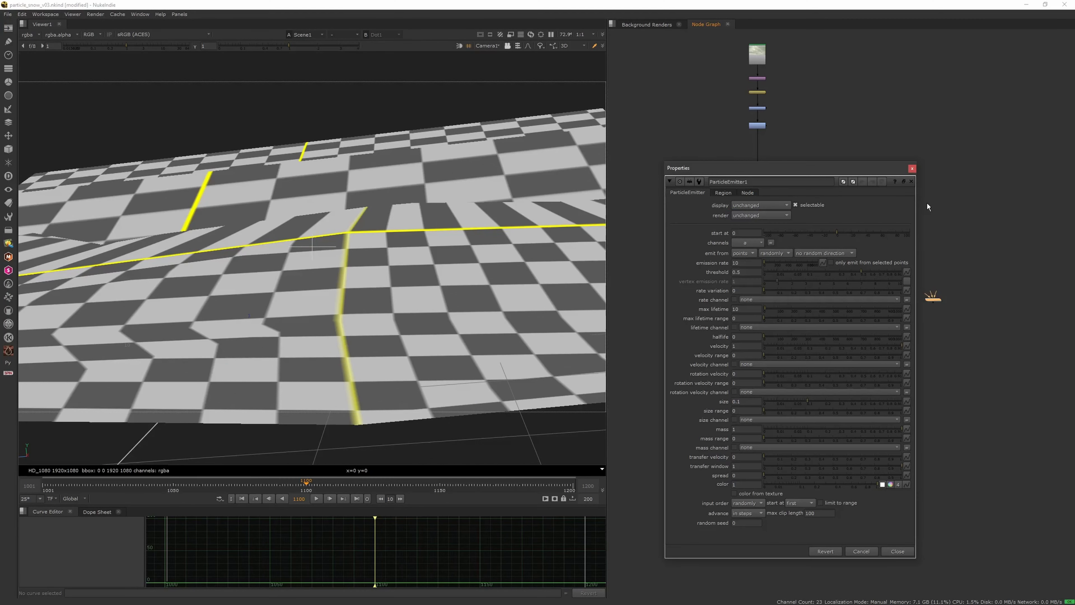
left_click(911, 168)
scroll(917, 307, "up", 5)
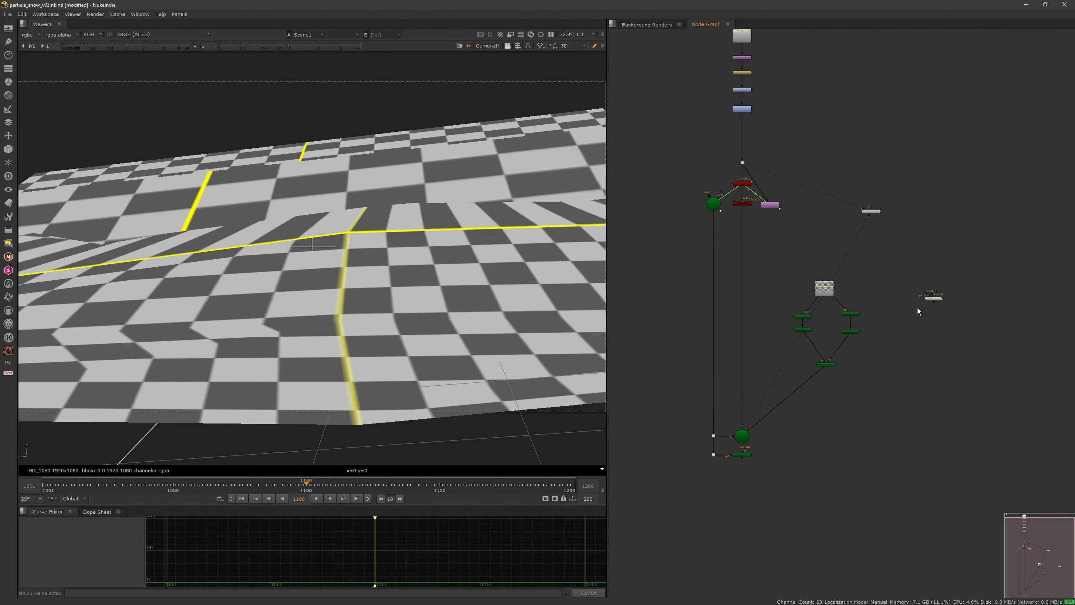
Step: Disconnect the MergeGeo1 node from Scene1, leaving the two cards and their EditGeo nodes joined to it
middle_click_drag(789, 376, 809, 333)
scroll(822, 346, "down", 2)
left_click_drag(858, 211, 737, 391)
left_click_drag(797, 254, 840, 218)
left_click_drag(819, 336, 840, 341)
middle_click_drag(838, 348, 796, 402)
Step: Delete the checkerboard node feeding both cards and move the Viewer node closer to the main pipe
left_click_drag(803, 273, 814, 259)
left_click(849, 261)
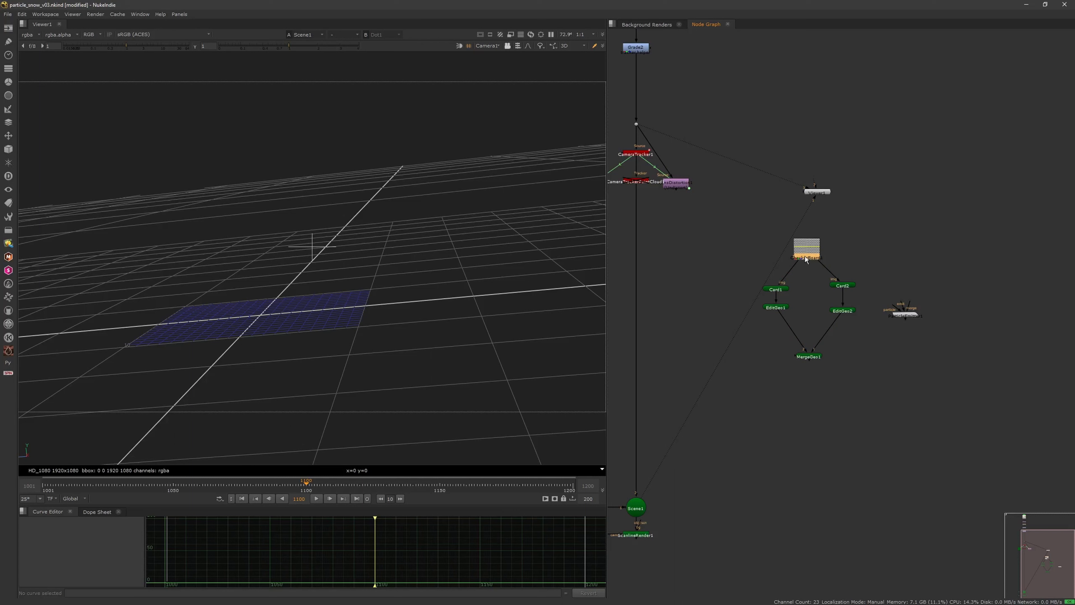
left_click_drag(808, 197, 673, 262)
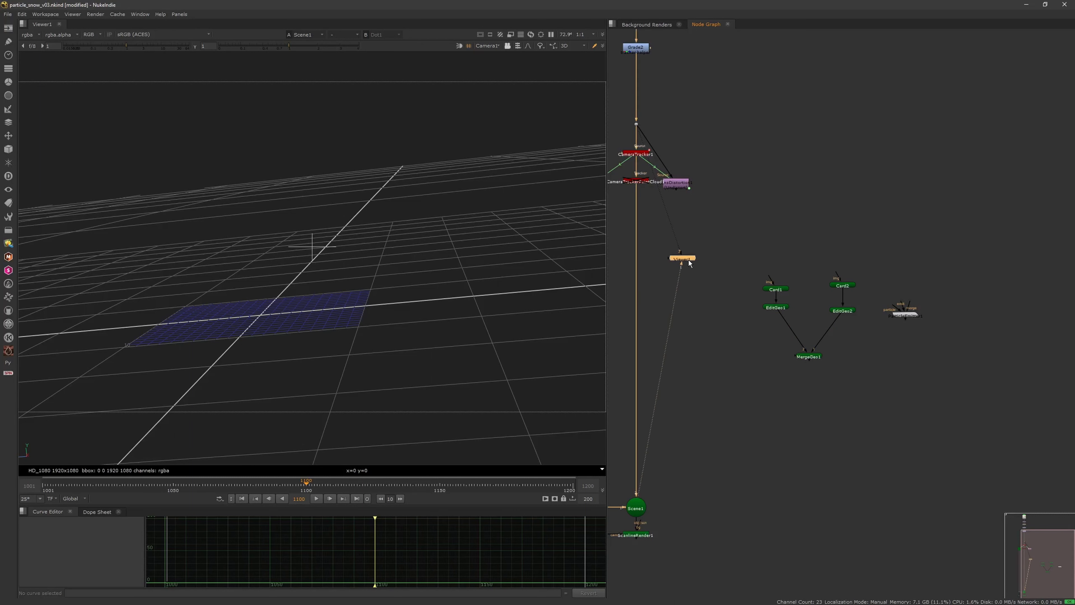
Step: Add a Blur node branching from the dot below Grade2, place it beside the main pipe and view its output
middle_click_drag(731, 123, 795, 193)
key("b")
left_click(783, 174)
left_click_drag(809, 207, 846, 199)
key("1")
Step: Increase the Blur node's size until the snow plate becomes heavily blurred, and close its properties
double_click(837, 195)
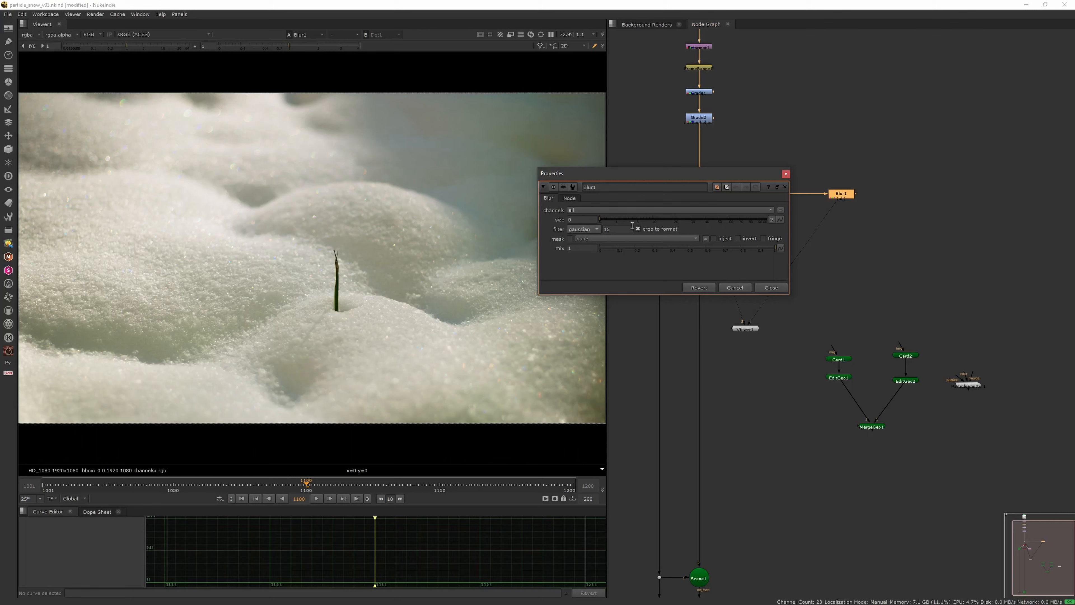
left_click_drag(649, 217, 720, 216)
left_click(785, 174)
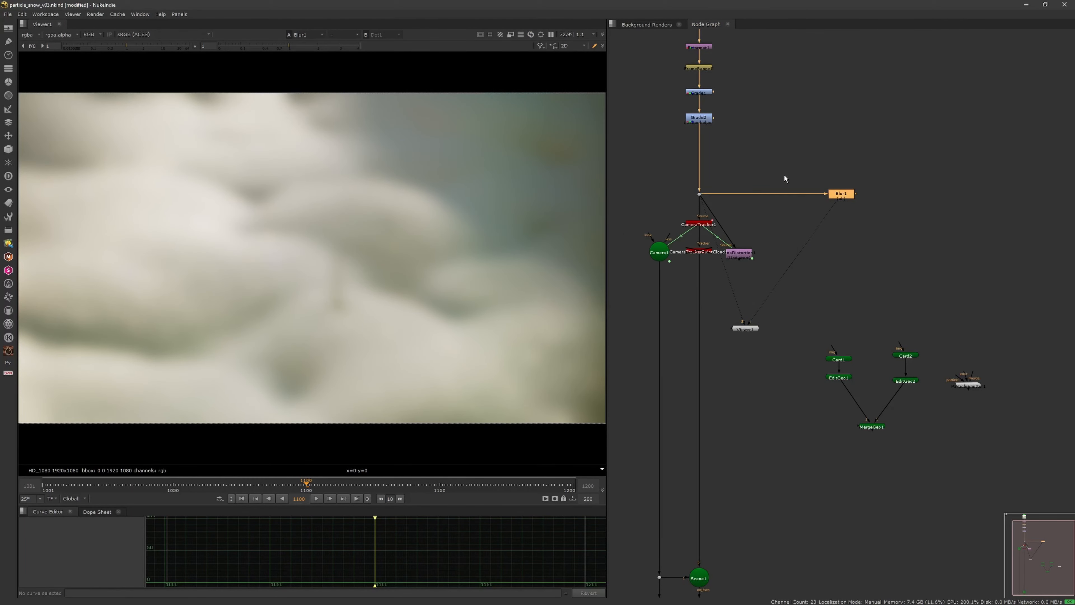
Step: Move the ParticleEmitter node to the empty space beneath the Blur node and inspect its particle, emit and merge inputs
left_click(846, 194)
middle_click_drag(892, 301, 849, 270)
left_click(849, 269)
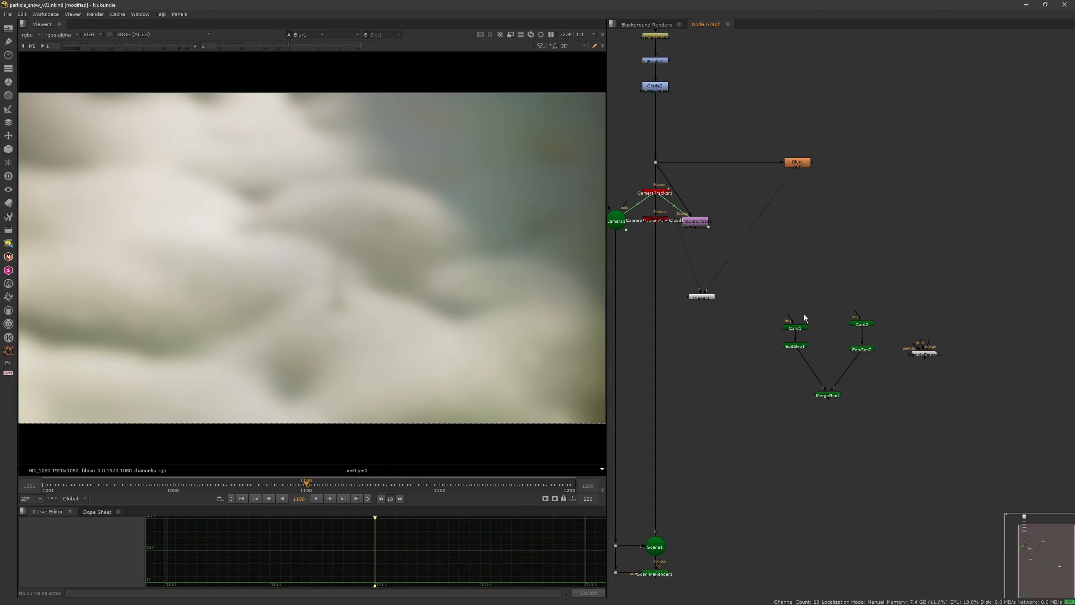
left_click_drag(919, 353, 905, 250)
scroll(925, 267, "up", 3)
middle_click_drag(927, 268, 856, 294)
left_click_drag(821, 254, 733, 157)
left_click_drag(654, 140, 825, 139)
left_click(849, 183)
left_click_drag(820, 254, 820, 135)
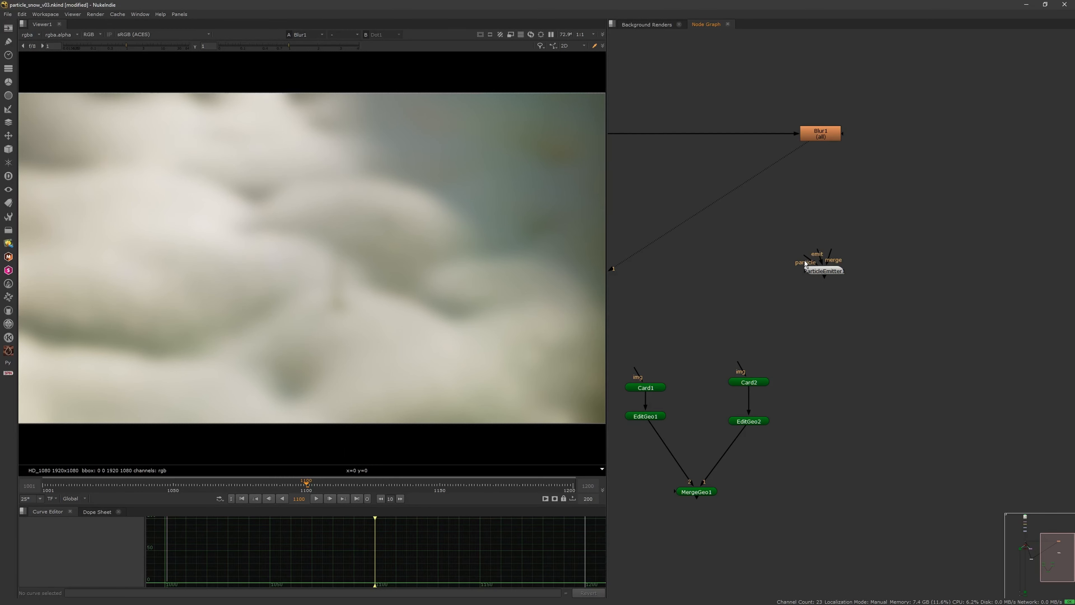
left_click(829, 273)
left_click_drag(823, 155, 833, 247)
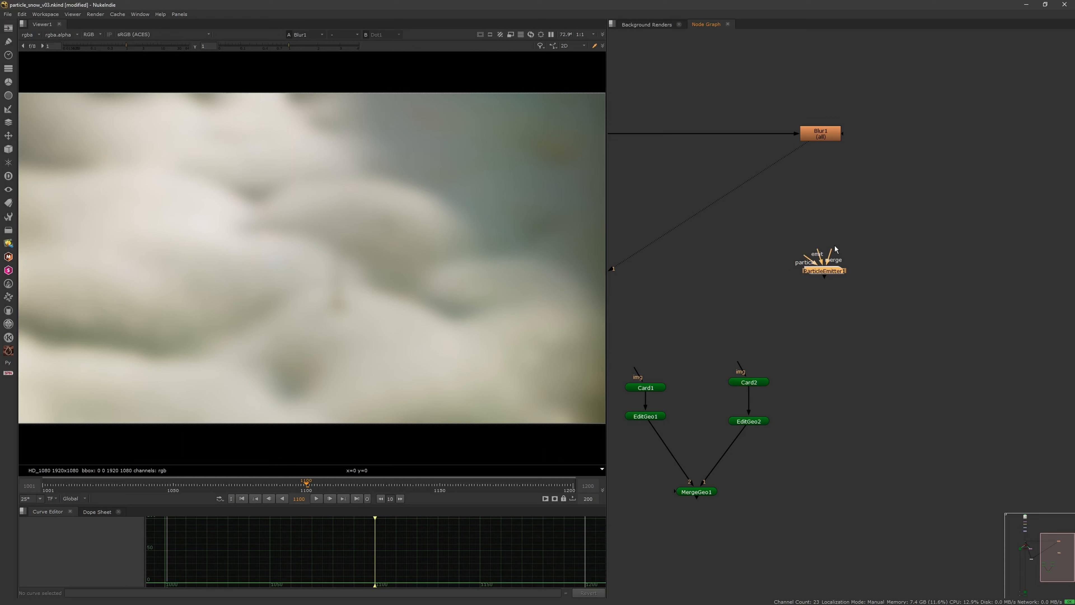
Step: Move the card and MergeGeo group above the ParticleEmitter, connect its emit input to MergeGeo1 and place the emitter directly below it
scroll(809, 309, "down", 2)
left_click_drag(799, 329, 674, 486)
left_click_drag(746, 425, 880, 253)
left_click(822, 304)
left_click_drag(824, 284, 850, 316)
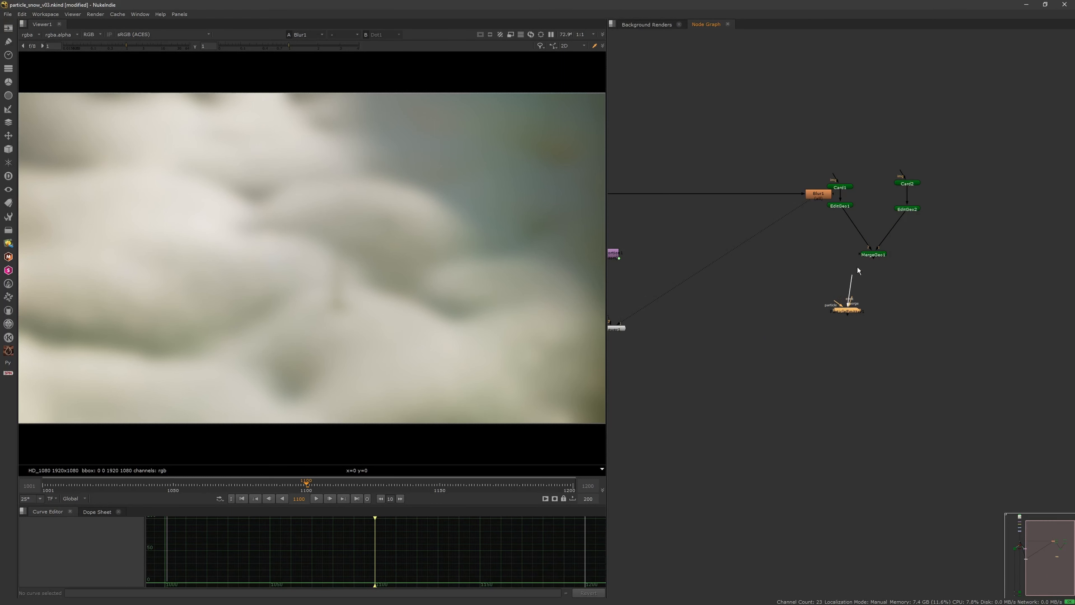
left_click_drag(867, 256, 869, 255)
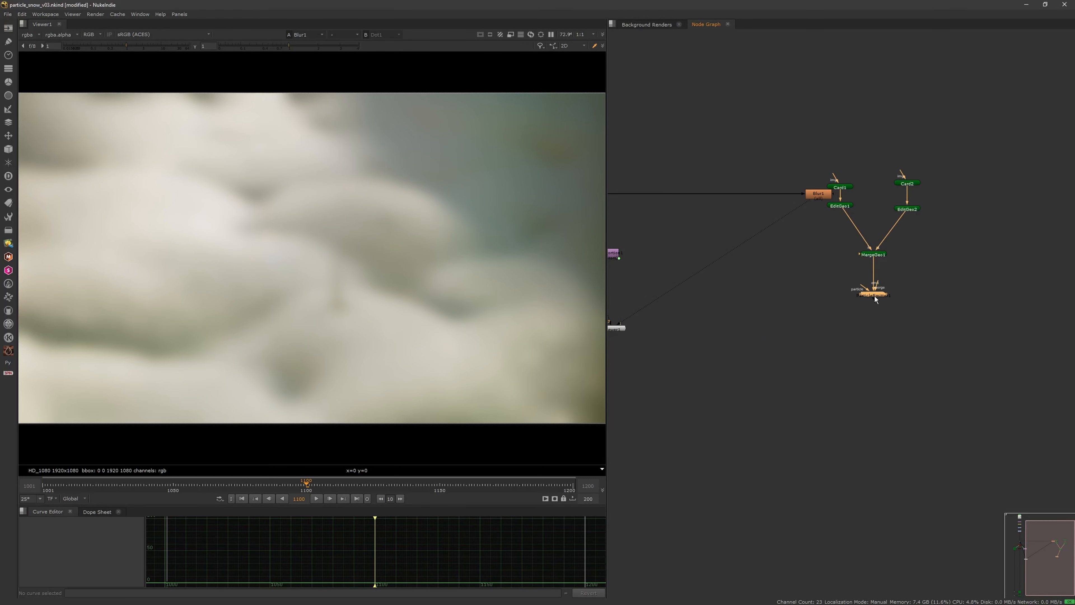
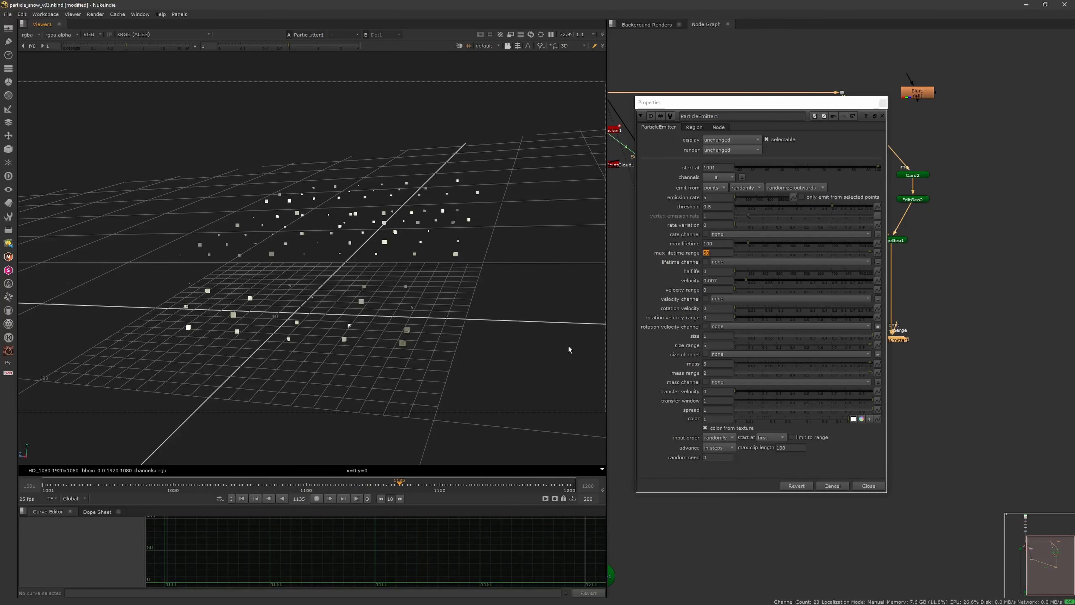
Step: Raise the ParticleEmitter's velocity to 0.205, comparing different speeds against the particle playback in the 3D view
scroll(435, 256, "up", 4)
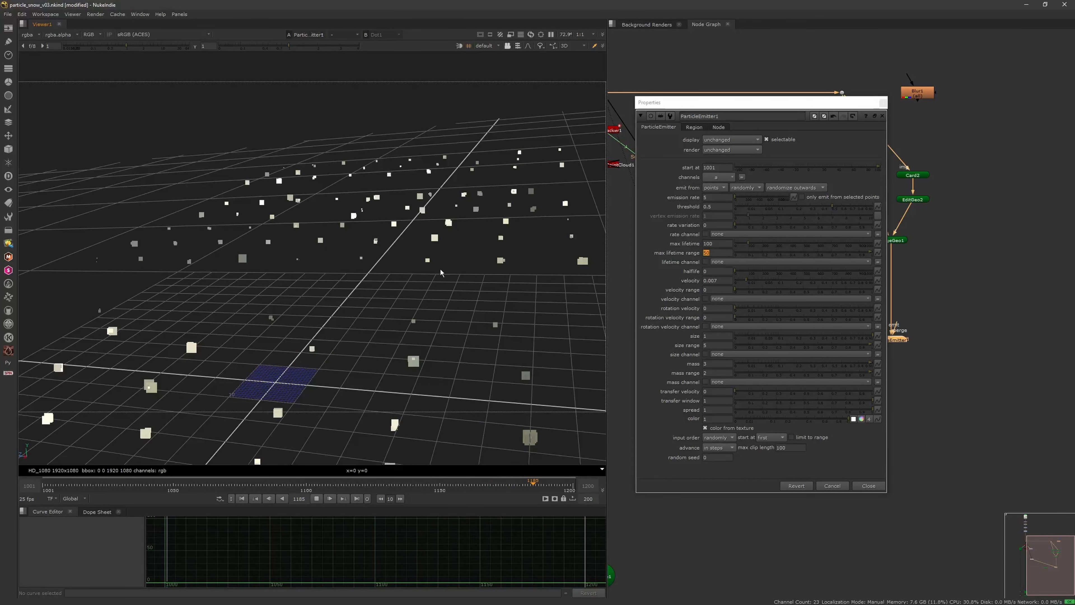
left_click(316, 499)
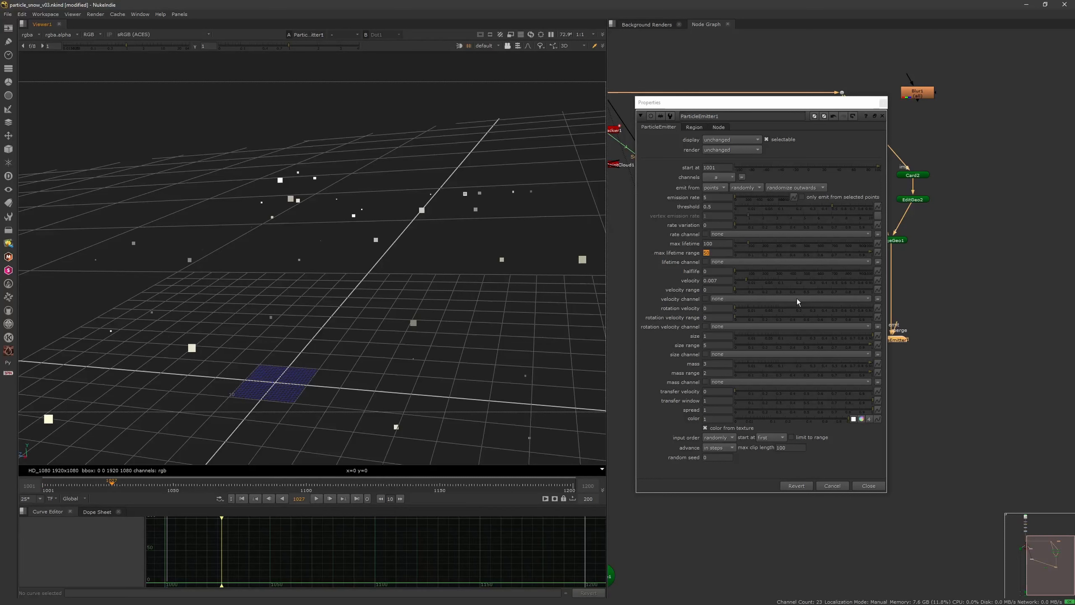
left_click_drag(745, 281, 782, 283)
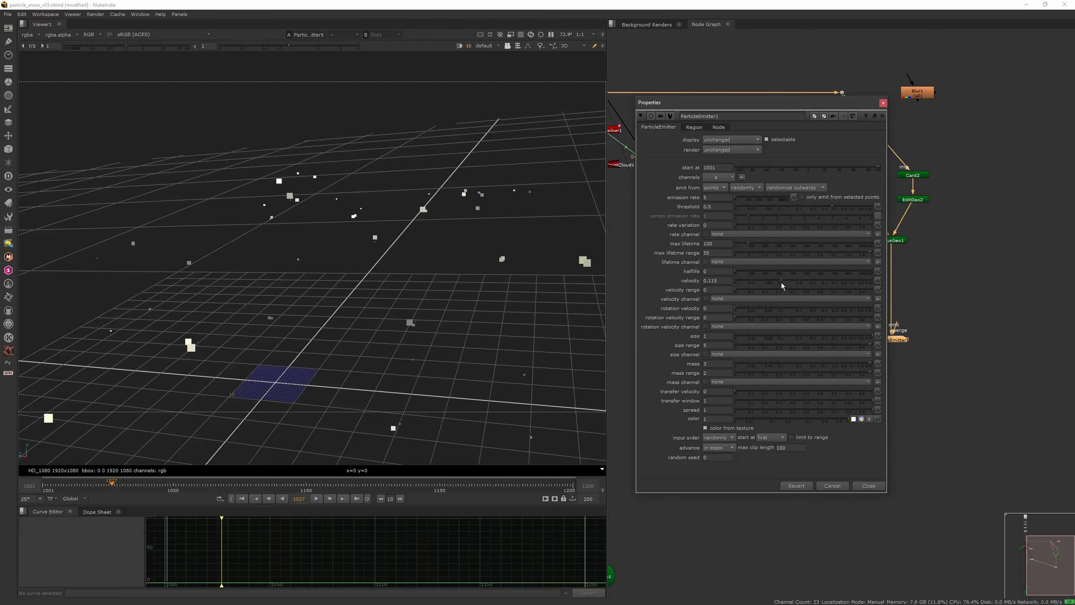
left_click(316, 499)
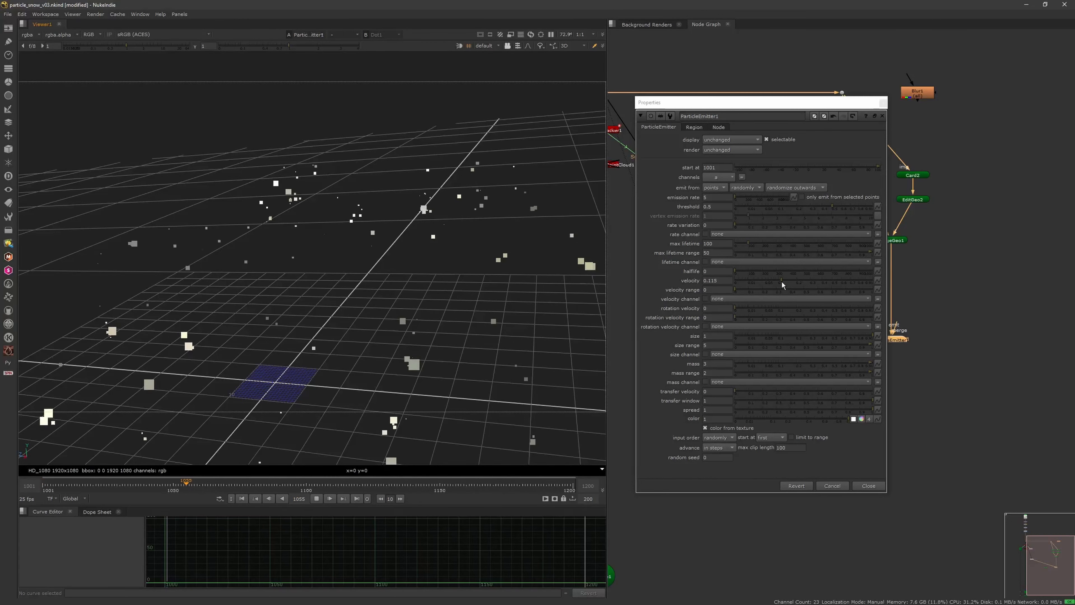
left_click_drag(781, 282, 793, 281)
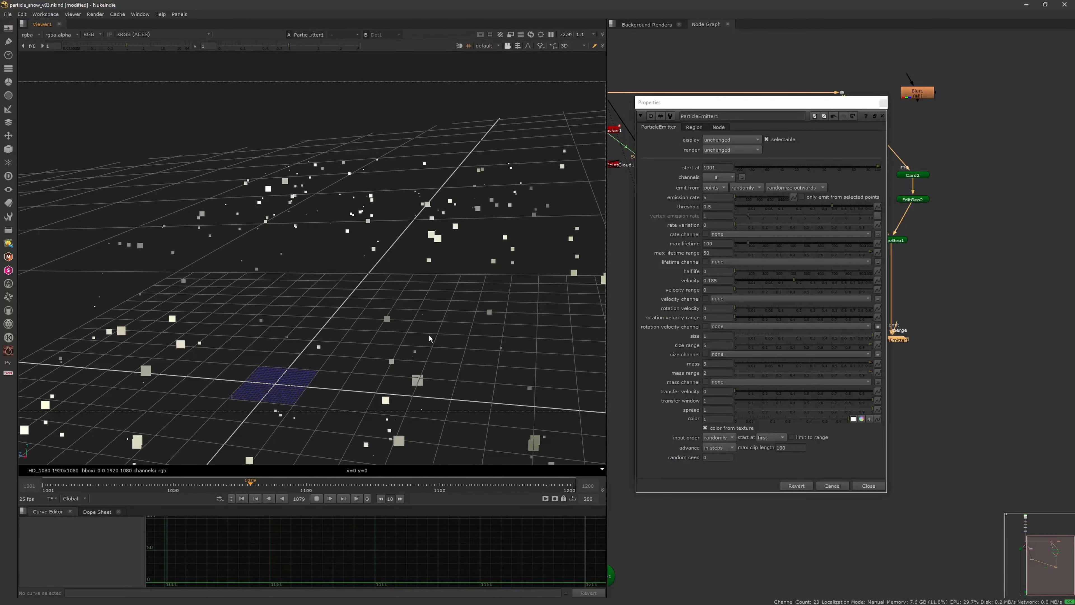
left_click(796, 279)
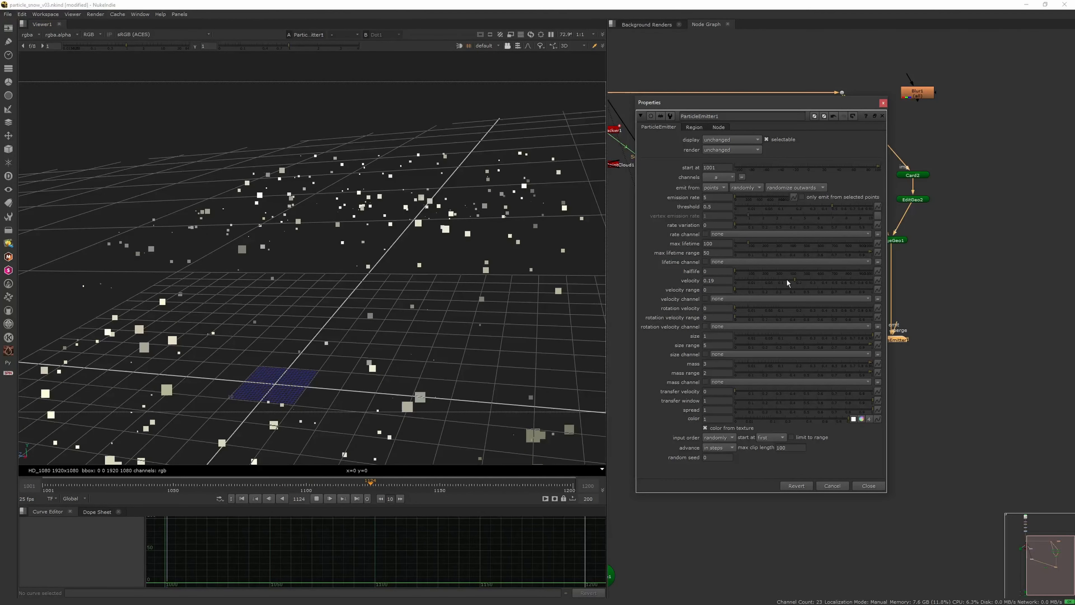
left_click_drag(782, 280, 800, 280)
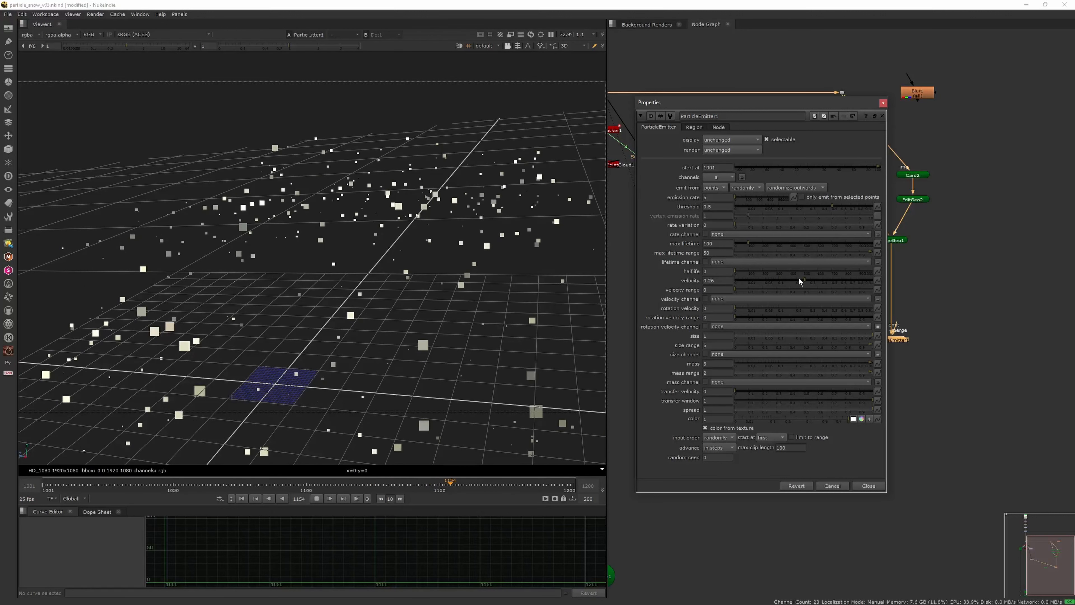
left_click(798, 280)
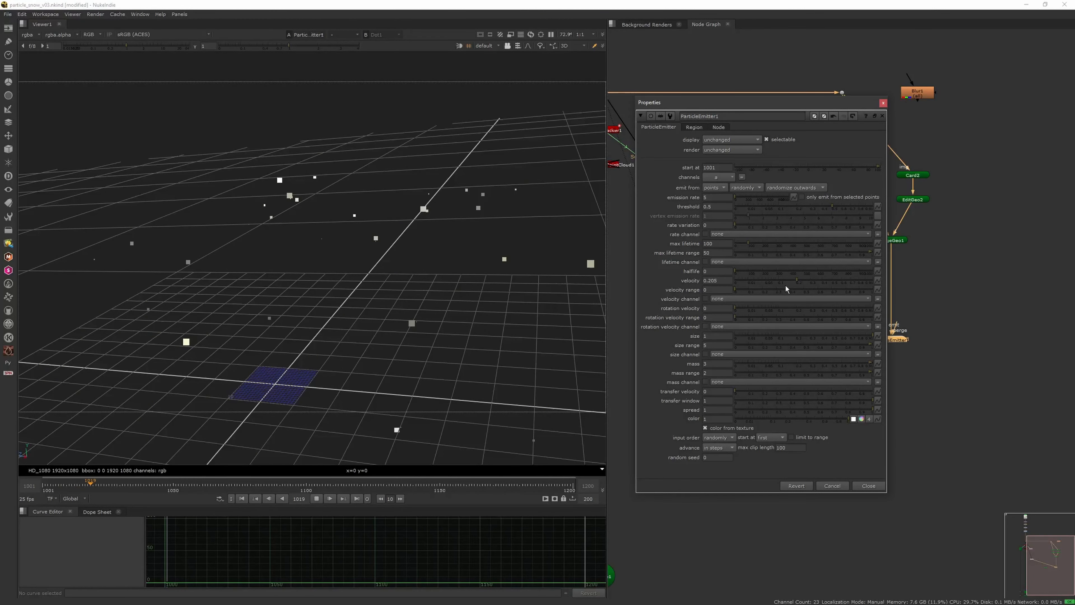
Step: Set the ParticleEmitter's emission rate to 3 and particle size to 0.5, close its properties and stop playback
double_click(707, 197)
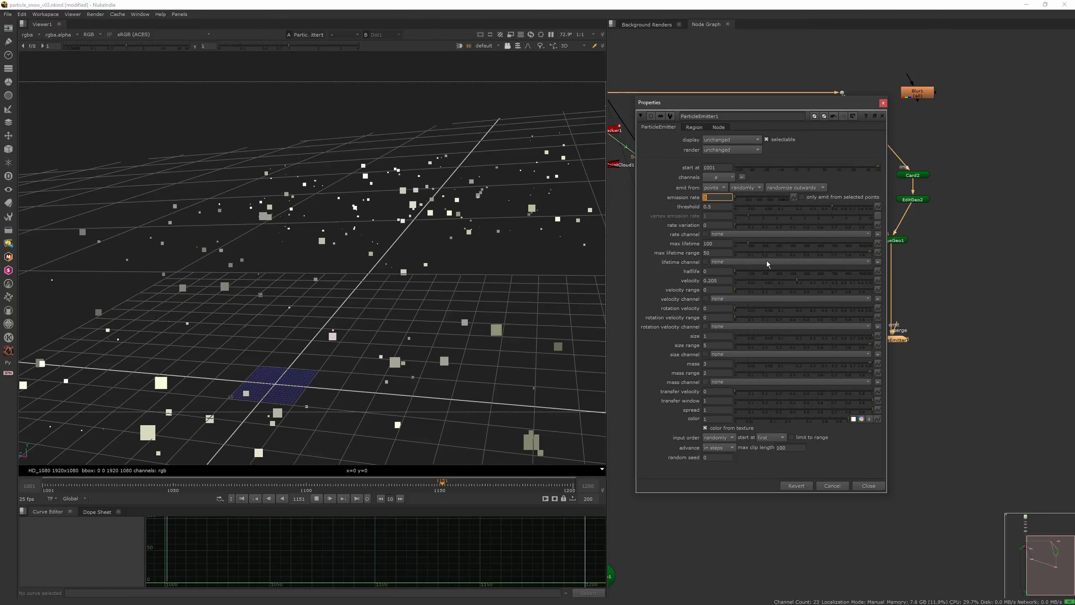
double_click(711, 335)
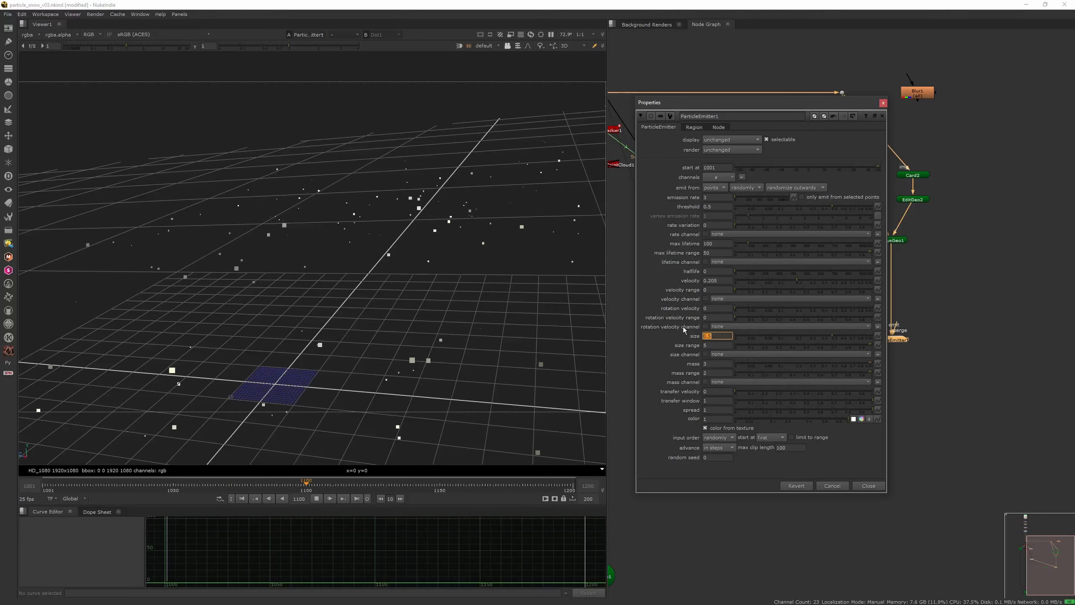
left_click(883, 103)
left_click(317, 499)
left_click(872, 434)
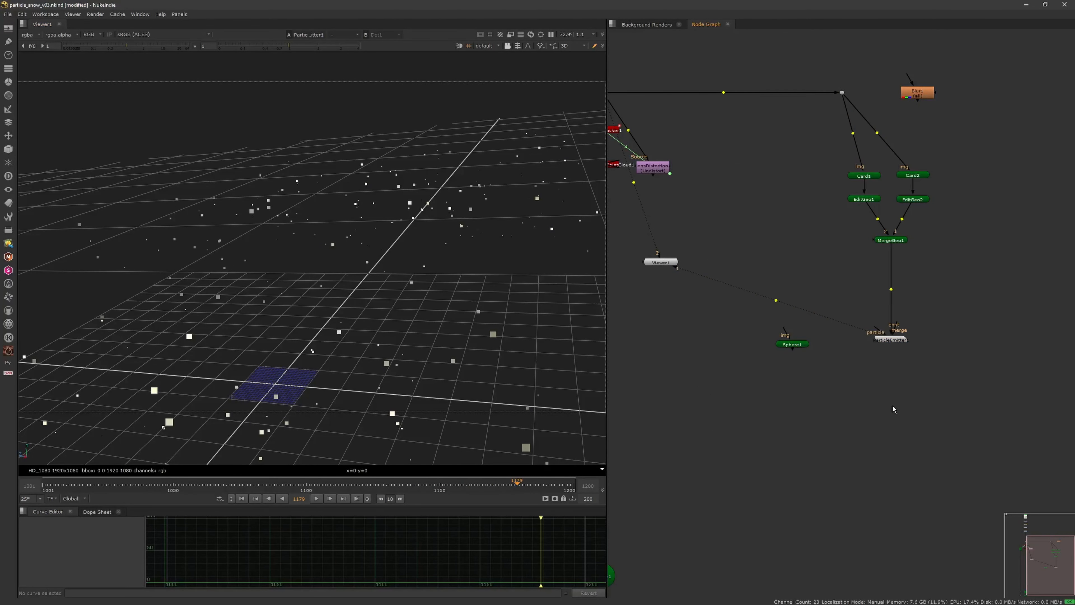
Step: Add a ParticleTurbulence node after the ParticleEmitter, close its properties and place it directly below the emitter
left_click(892, 340)
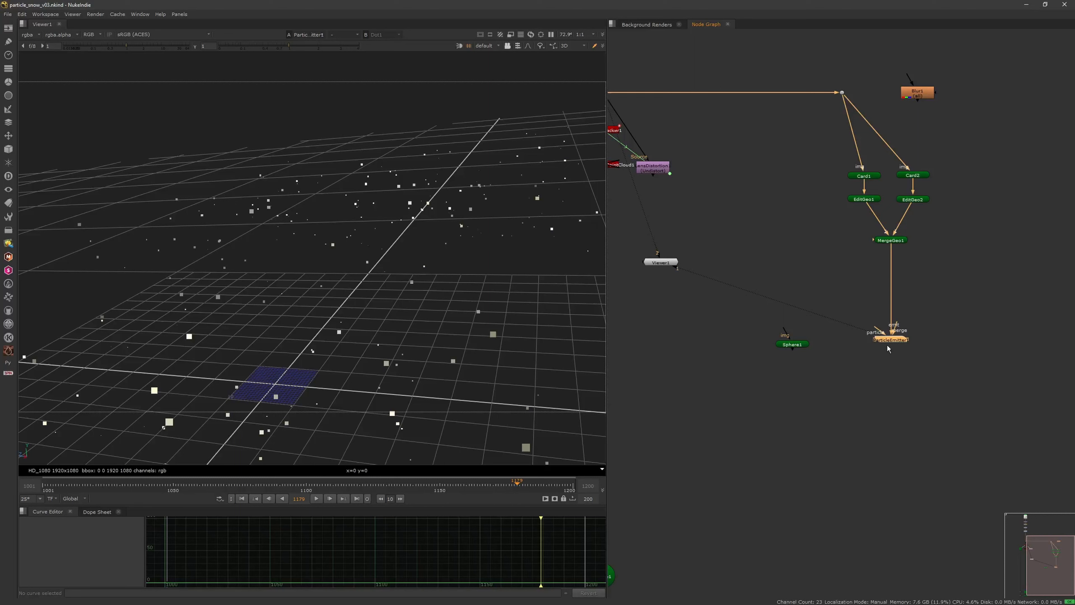
key("Tab")
type("particle")
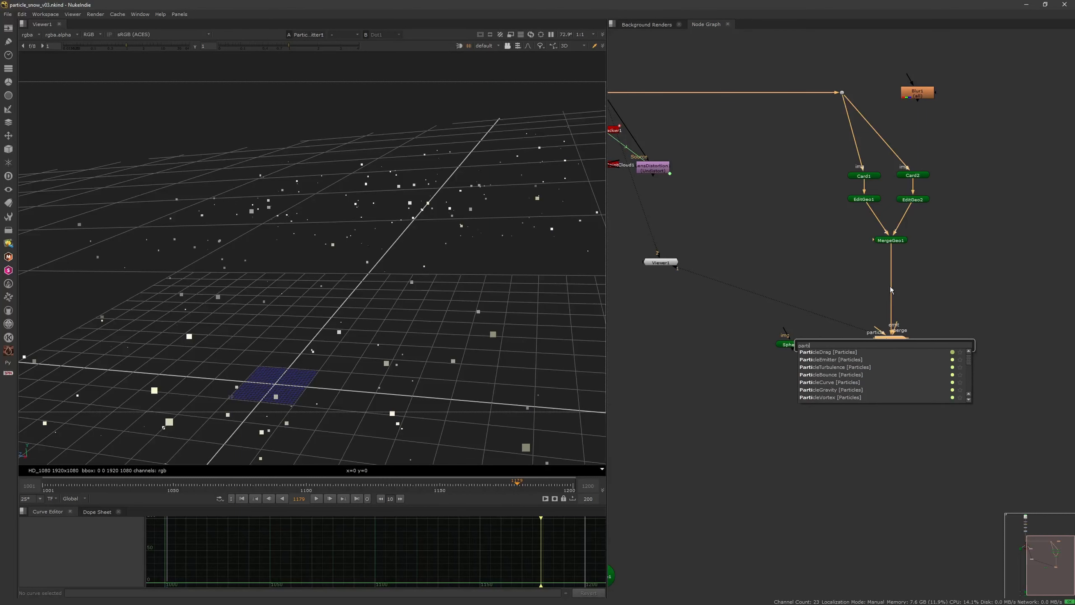
key("Down")
key("Down")
key("Down")
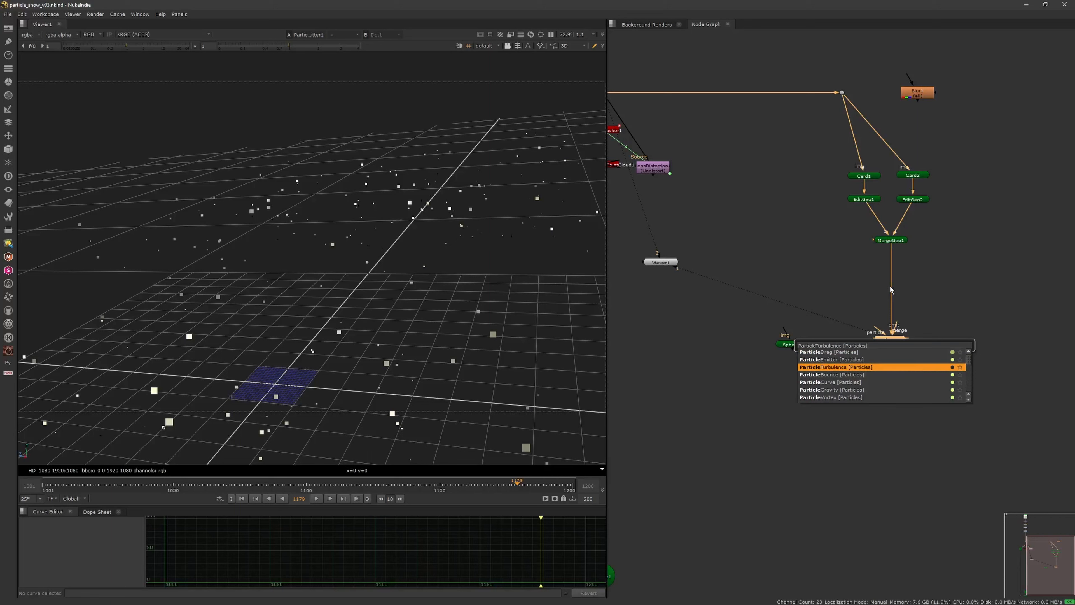
key("Return")
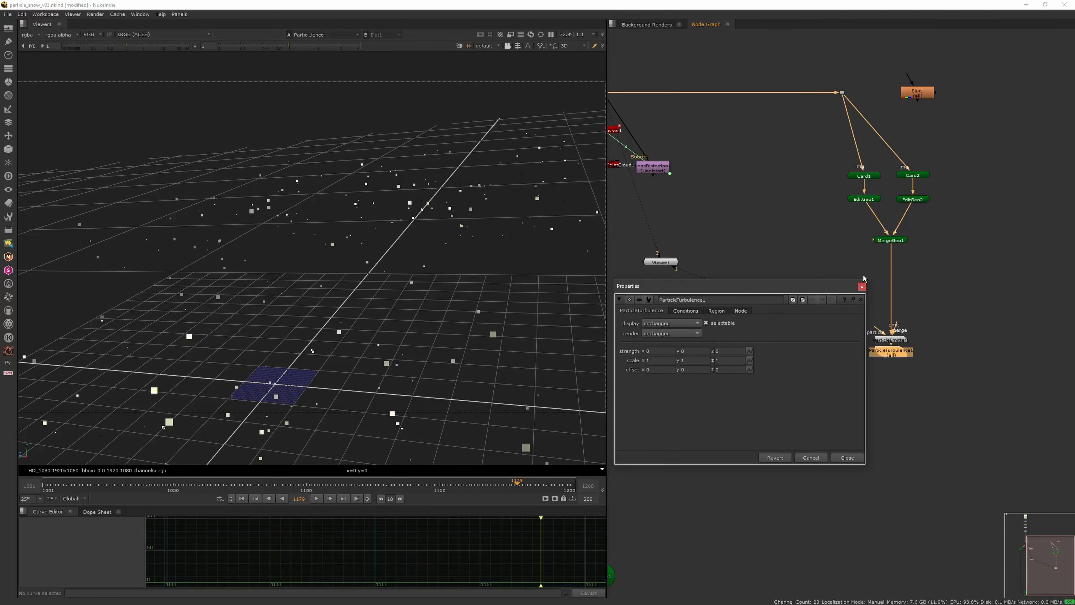
left_click(863, 286)
left_click_drag(892, 355, 896, 388)
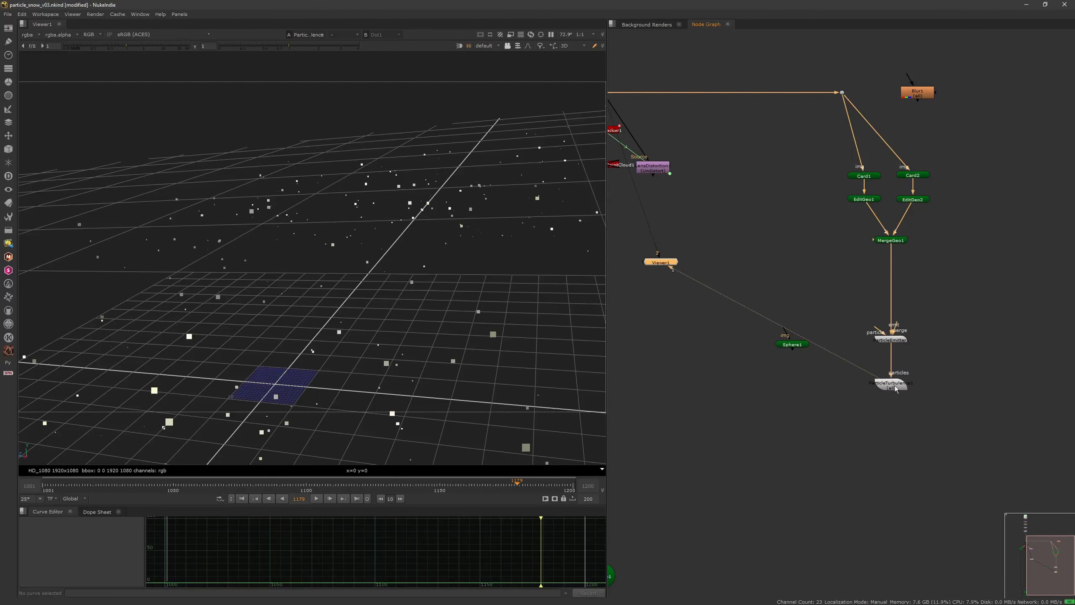
Step: Scrub through the particle animation from the first frame and move Scene1 and ScanlineRender1 slightly below the upper camera dot
left_click(243, 499)
left_click_drag(131, 485, 389, 493)
key("f")
scroll(803, 402, "up", 5)
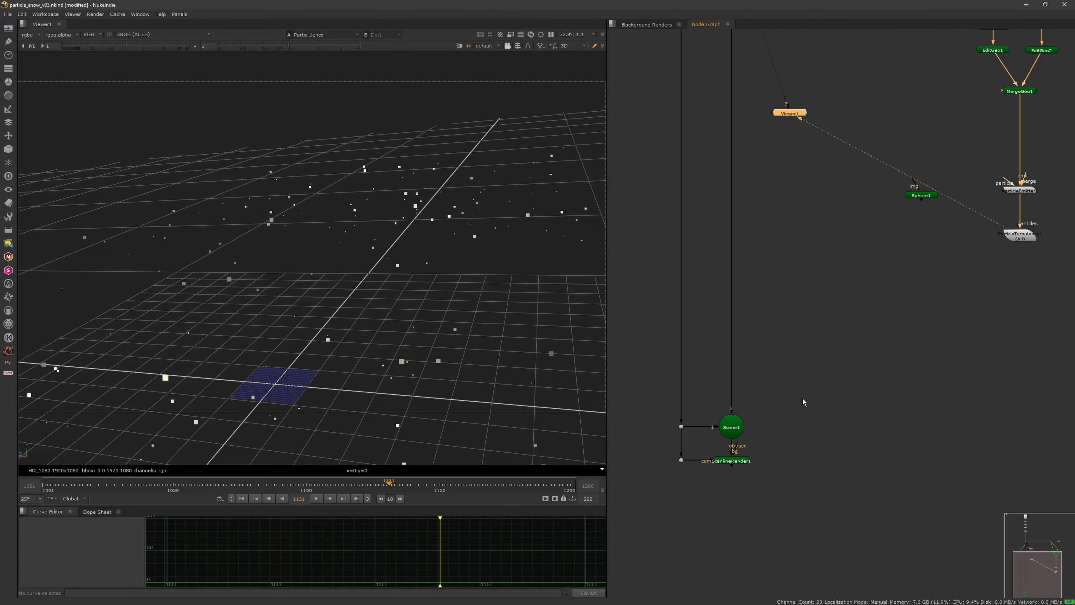
scroll(918, 305, "down", 3)
left_click(918, 305)
scroll(817, 373, "down", 2)
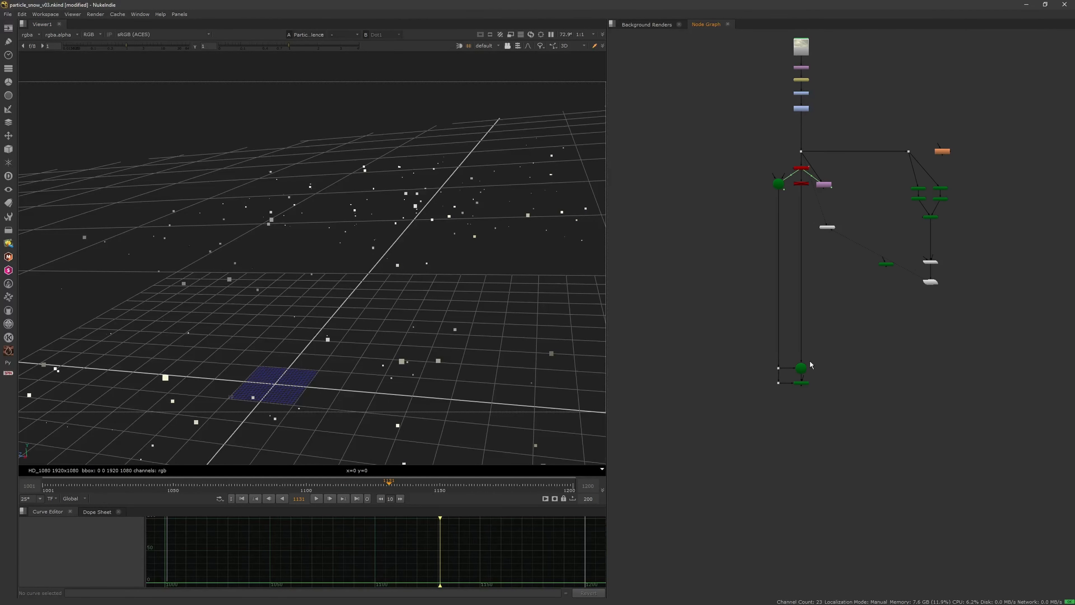
scroll(810, 369, "up", 3)
mouse_move(751, 353)
left_mouse_down()
mouse_move(751, 373)
mouse_move(751, 355)
left_mouse_up()
middle_click_drag(801, 370, 741, 378)
left_click(714, 383)
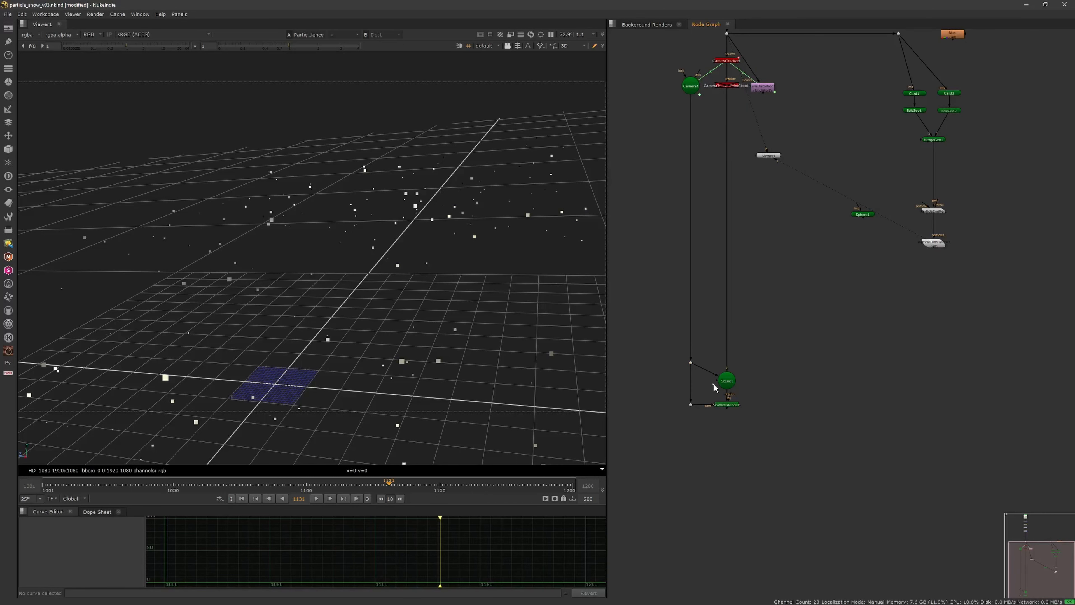
Step: Connect Scene1 to the ParticleTurbulence node and view the scene through the tracked camera
left_click_drag(715, 381, 934, 245)
key("1")
left_click(492, 47)
left_click(499, 57)
left_click(493, 47)
left_click(493, 64)
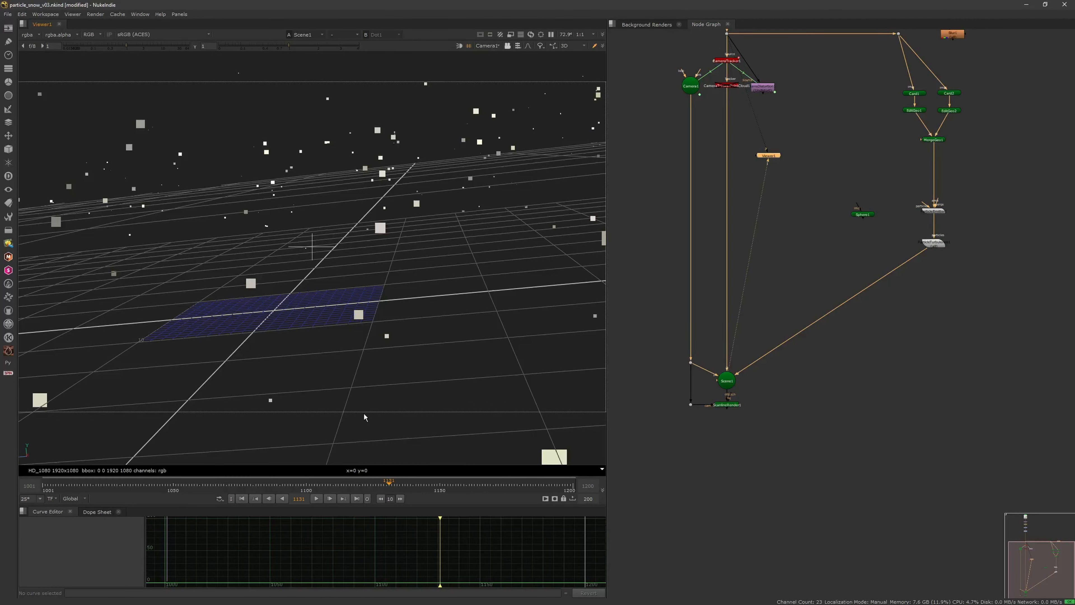
Step: Play back the particles through the tracked camera and lock the 3D view to that camera
left_click(318, 499)
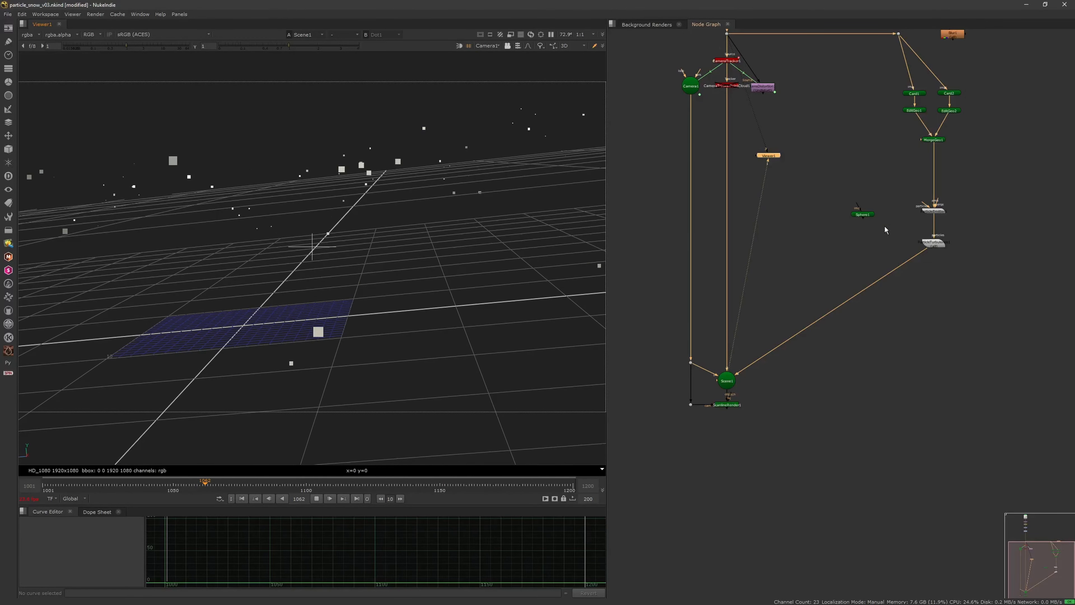
left_click(871, 249)
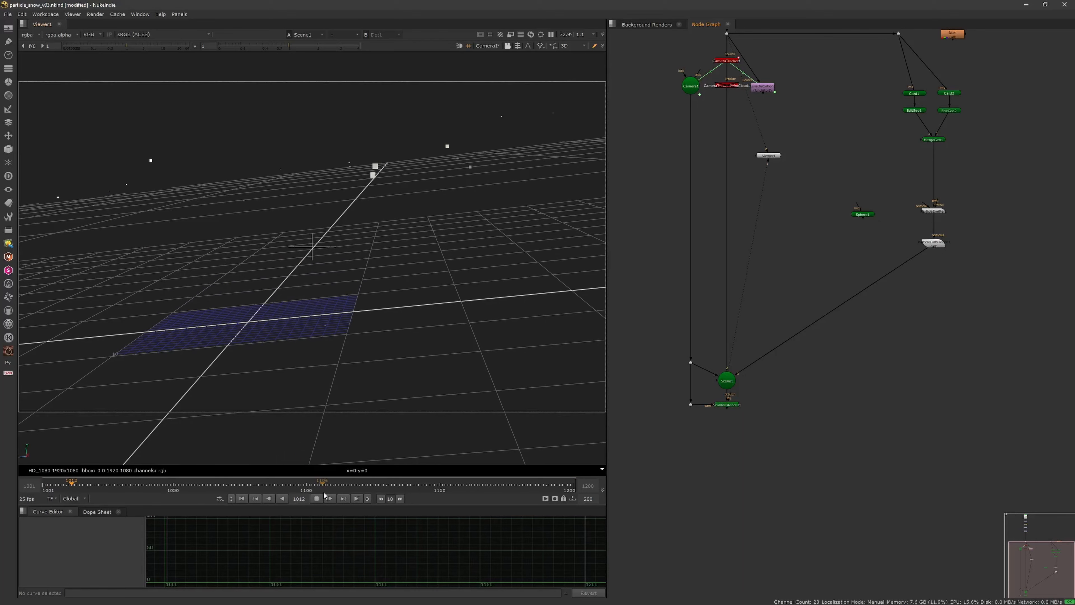
left_click(318, 498)
left_click(507, 46)
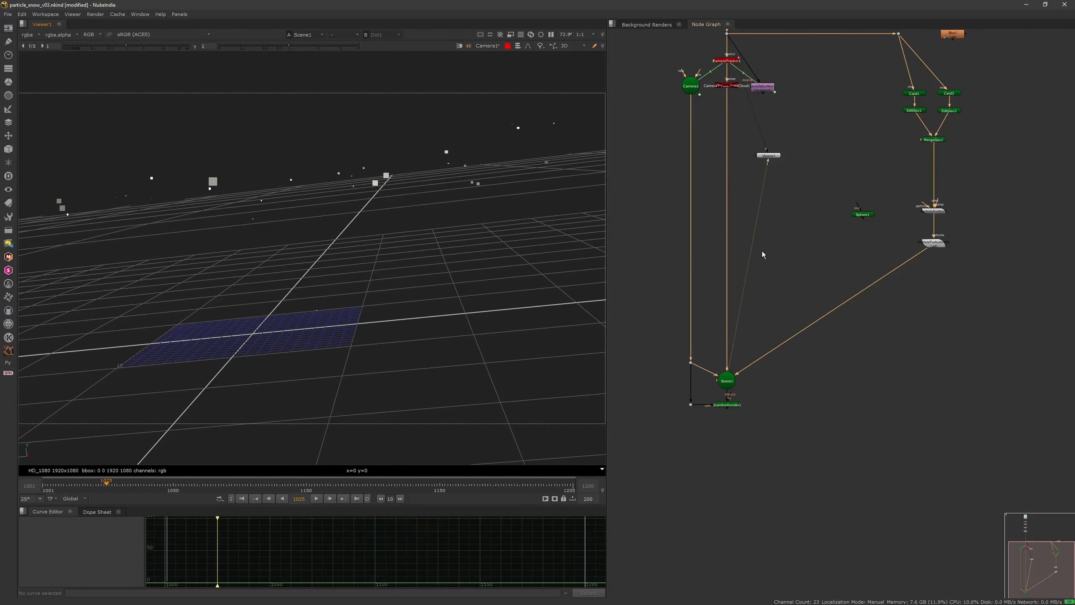
left_click(322, 499)
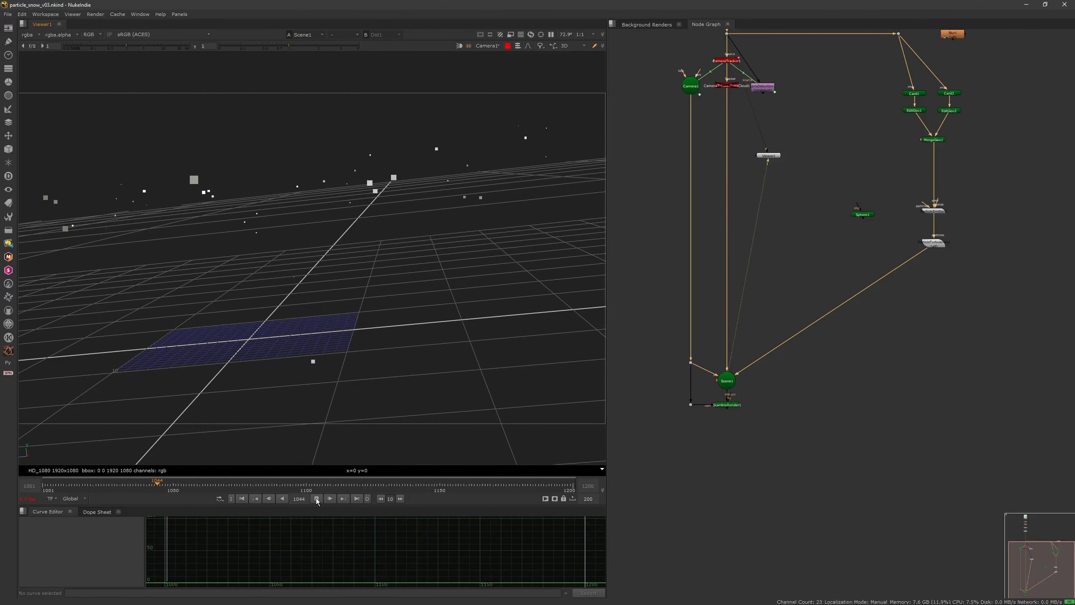
Step: Open the ParticleTurbulence properties, unlock the 3D view from the camera and return to the default perspective around the particles
left_click(934, 247)
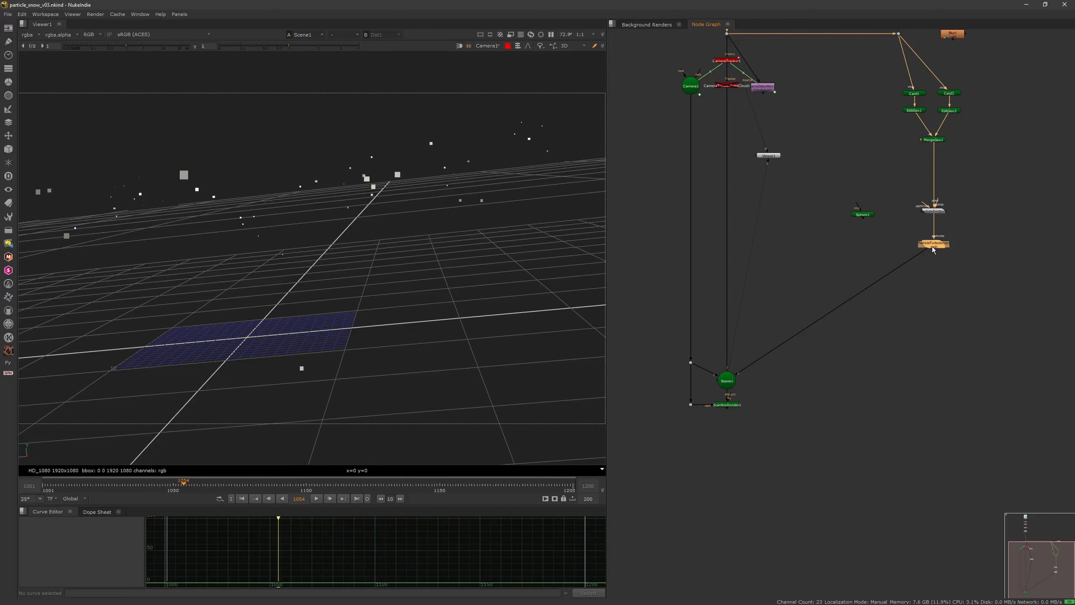
double_click(936, 246)
left_click(508, 46)
left_click(487, 46)
left_click(496, 57)
scroll(375, 269, "down", 5)
left_click_drag(375, 269, 365, 271, "ctrl")
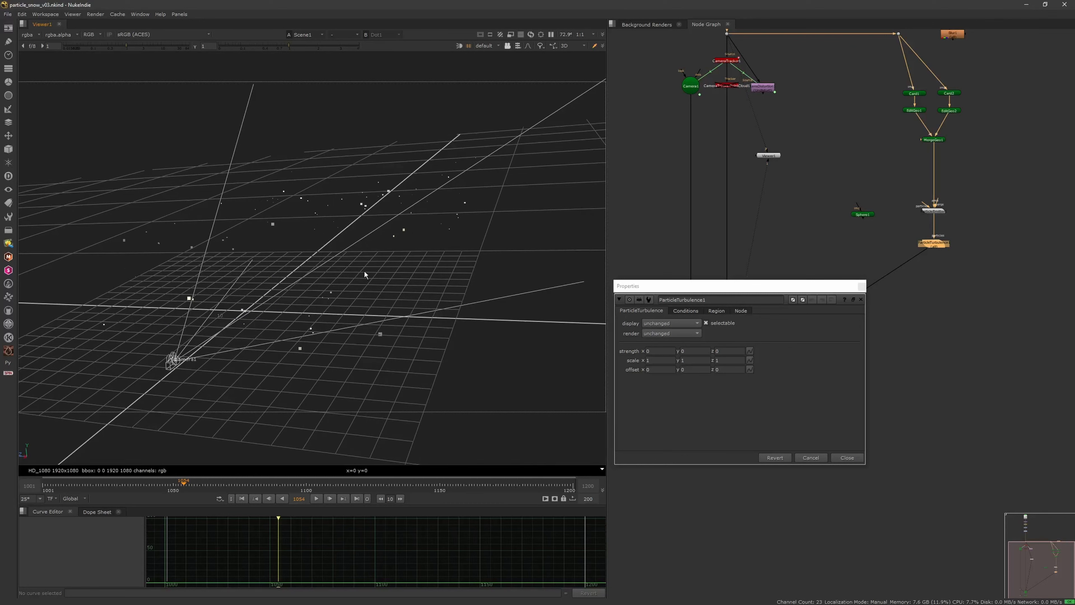
scroll(384, 268, "up", 4)
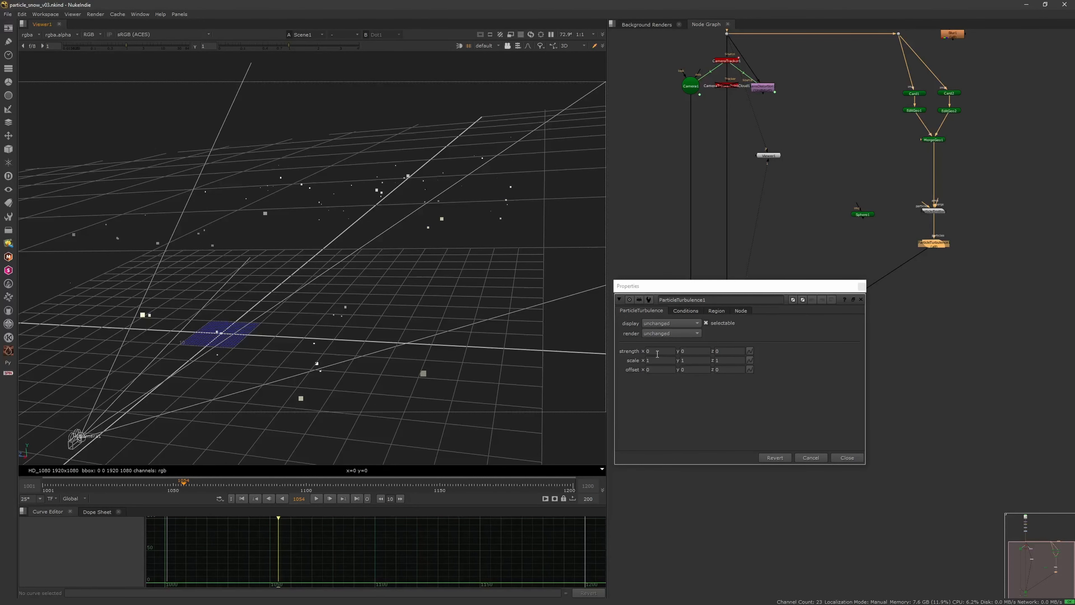
Step: Try a turbulence strength of x 4.905 and y 3.99 with a raised z, and play from the first frame
middle_click_drag(654, 353, 1035, 271)
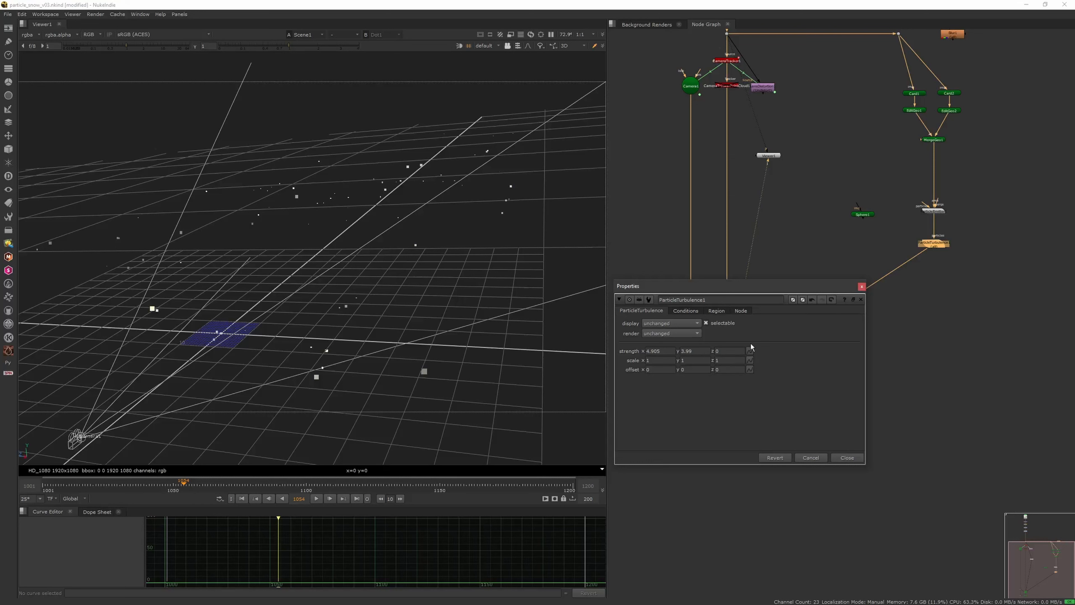
left_click(241, 498)
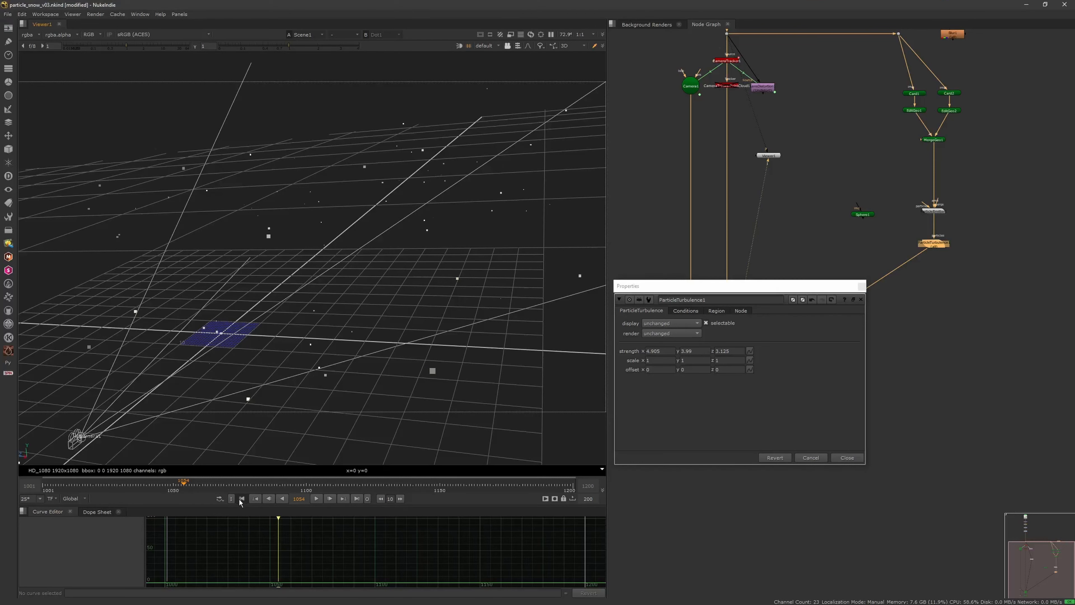
left_click(321, 498)
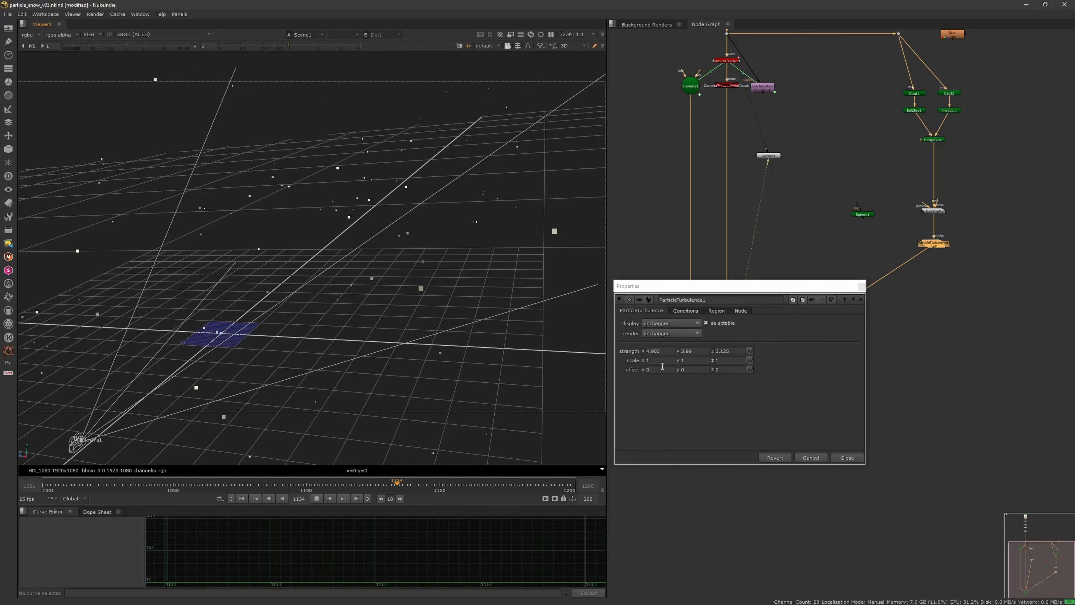
Step: Try a turbulence offset of x 2.28 and a scale of x -4.01 and y 3.9 during playback
left_click_drag(661, 369, 746, 357)
left_click_drag(670, 360, 674, 359)
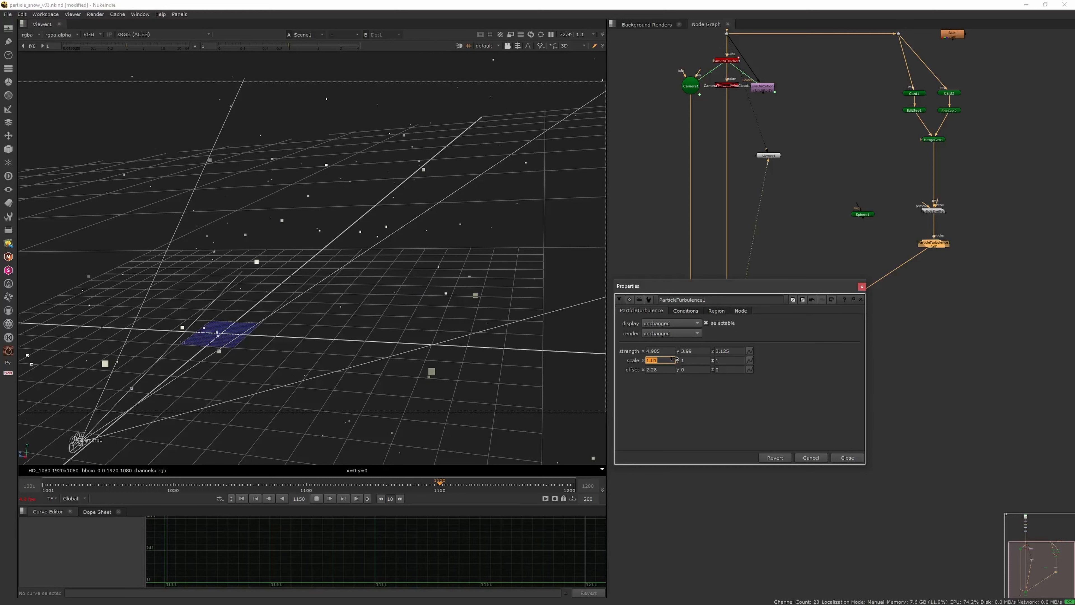
left_click(694, 360)
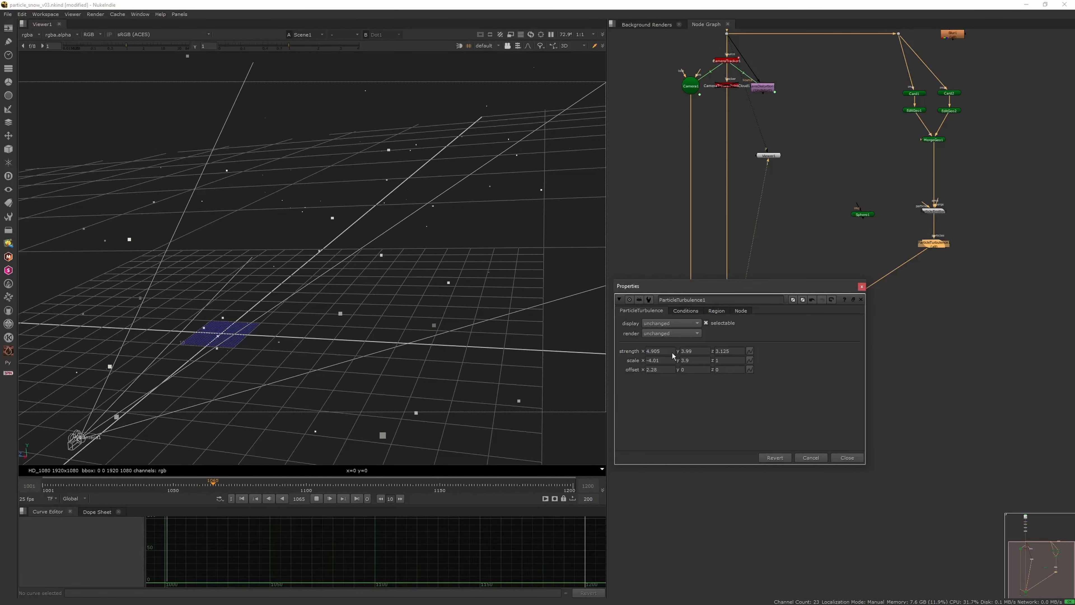
Step: Reset the ParticleTurbulence strength, scale and offset to their default values
left_click(749, 351)
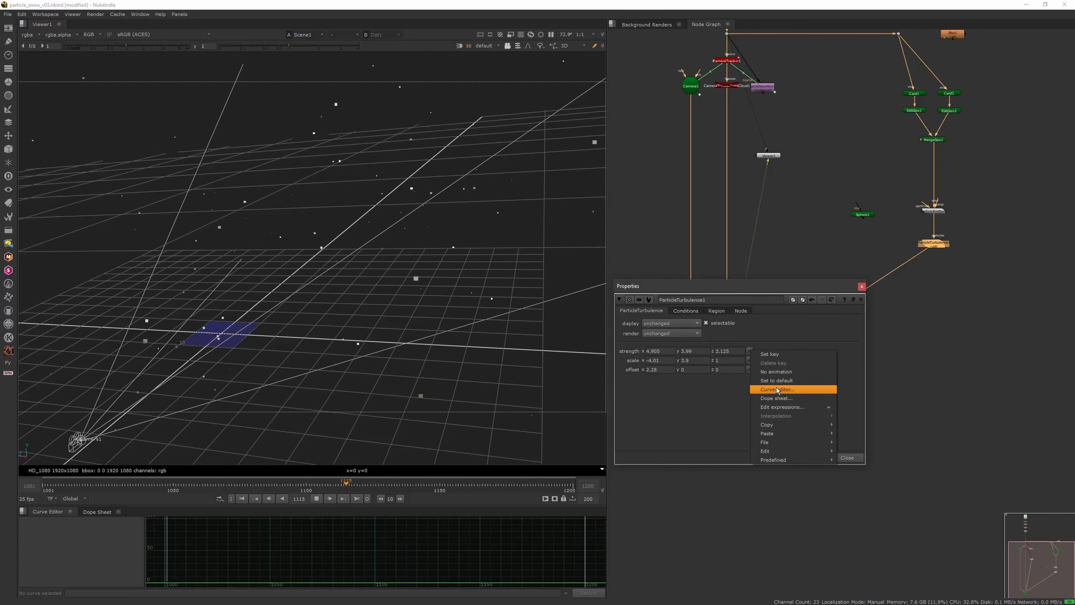
left_click(775, 381)
left_click(749, 360)
left_click(775, 389)
left_click(749, 369)
left_click(772, 393)
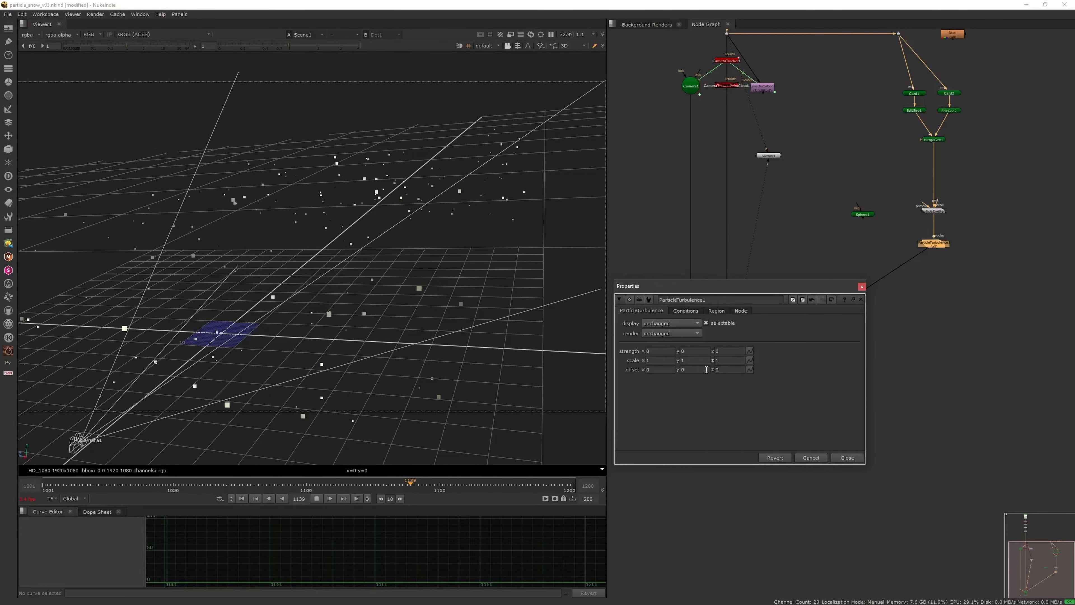
Step: Set the ParticleTurbulence strength to x 0.3, y 0.5 and z 0.1, and close its properties
left_click(663, 352)
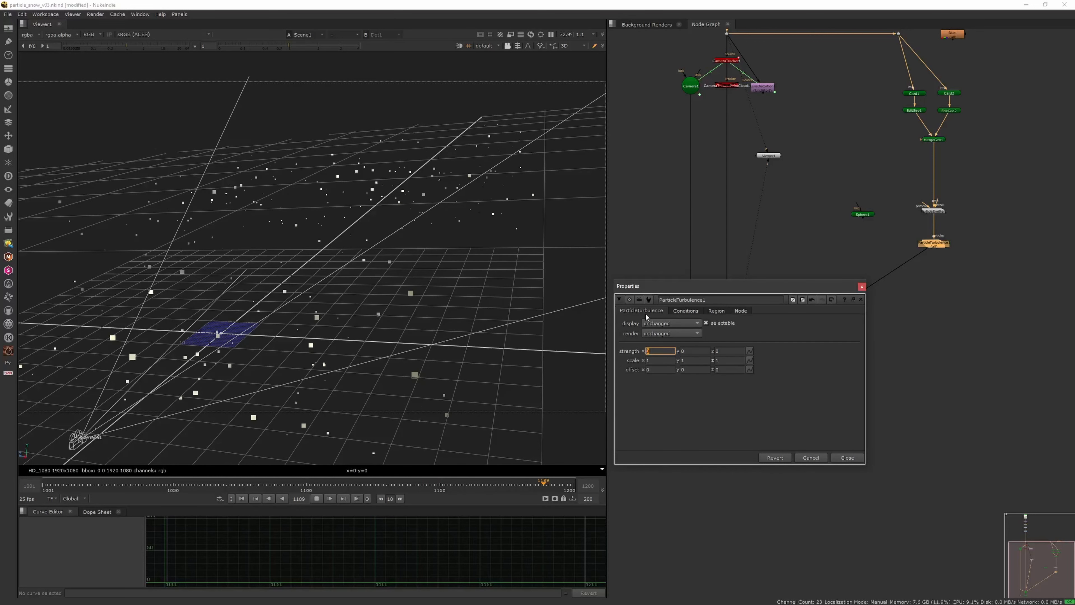
type("0.3")
key("Return")
key("Tab")
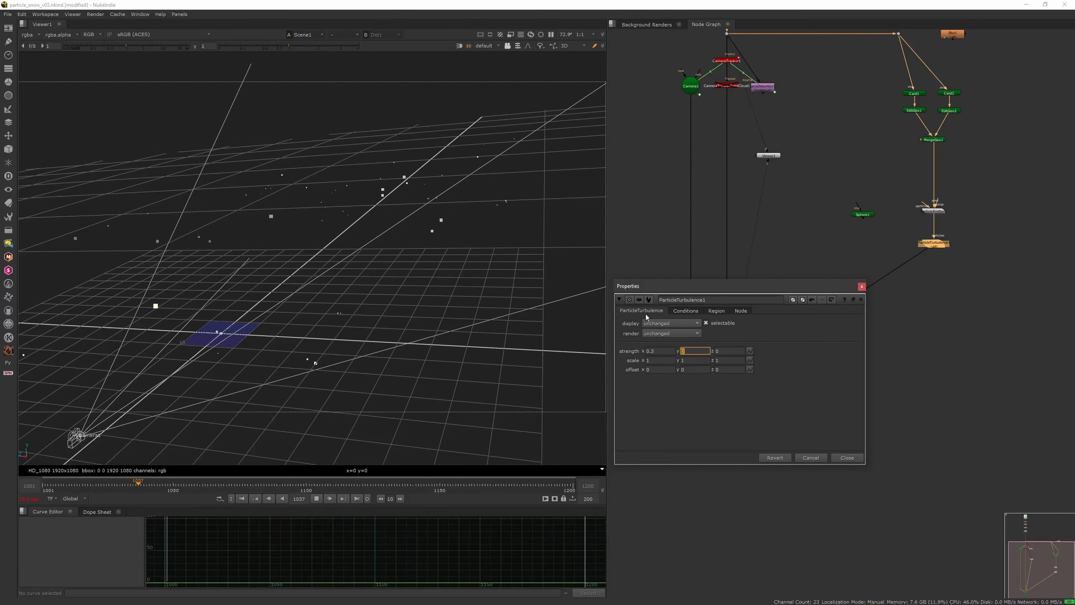
type("0.5")
key("Return")
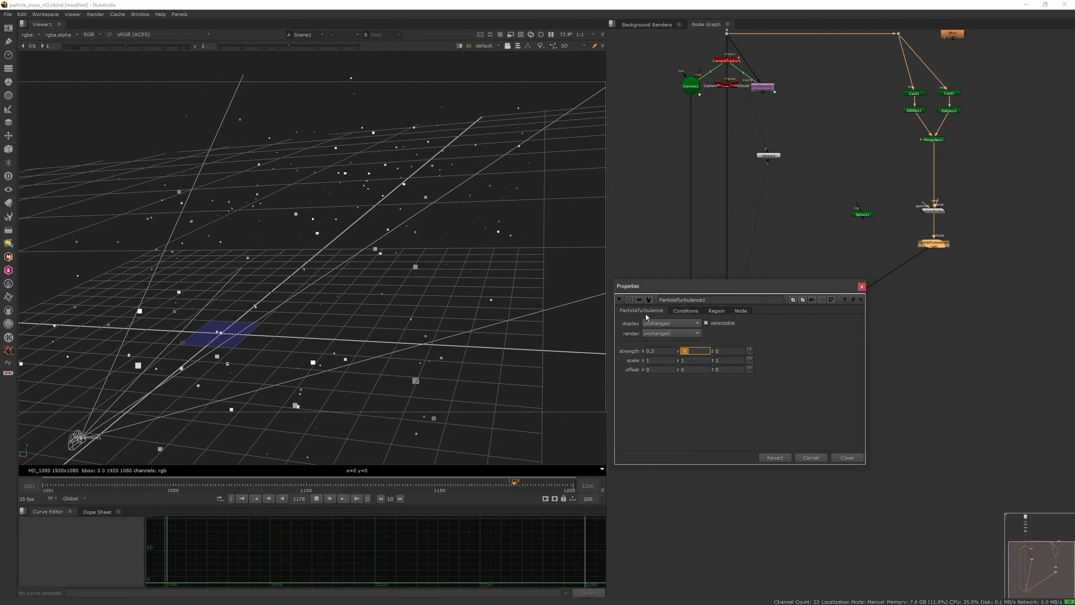
key("Tab")
type("10.")
key("Return")
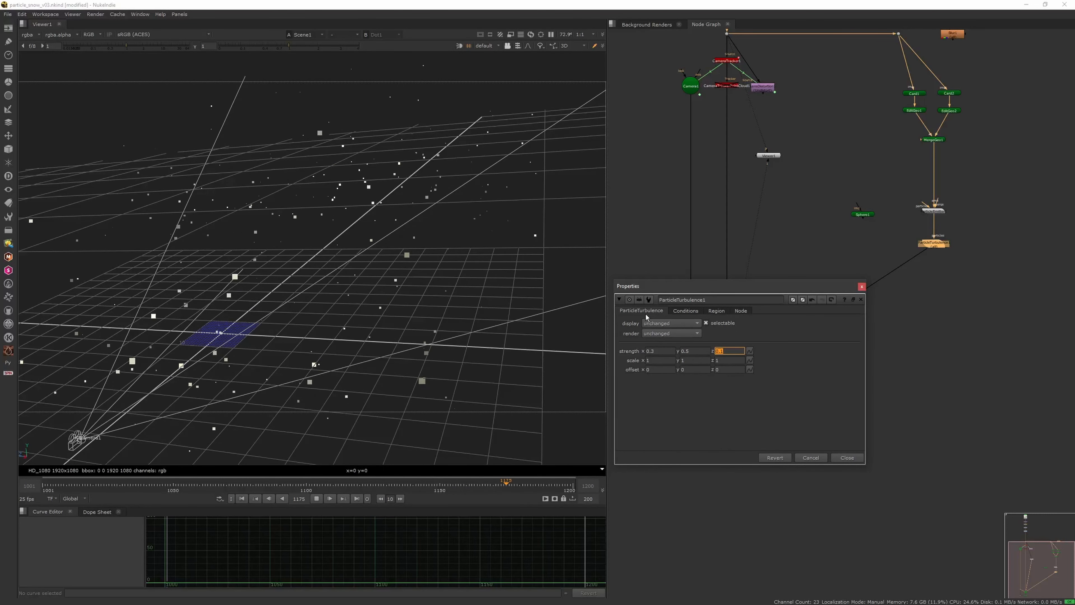
left_click(861, 287)
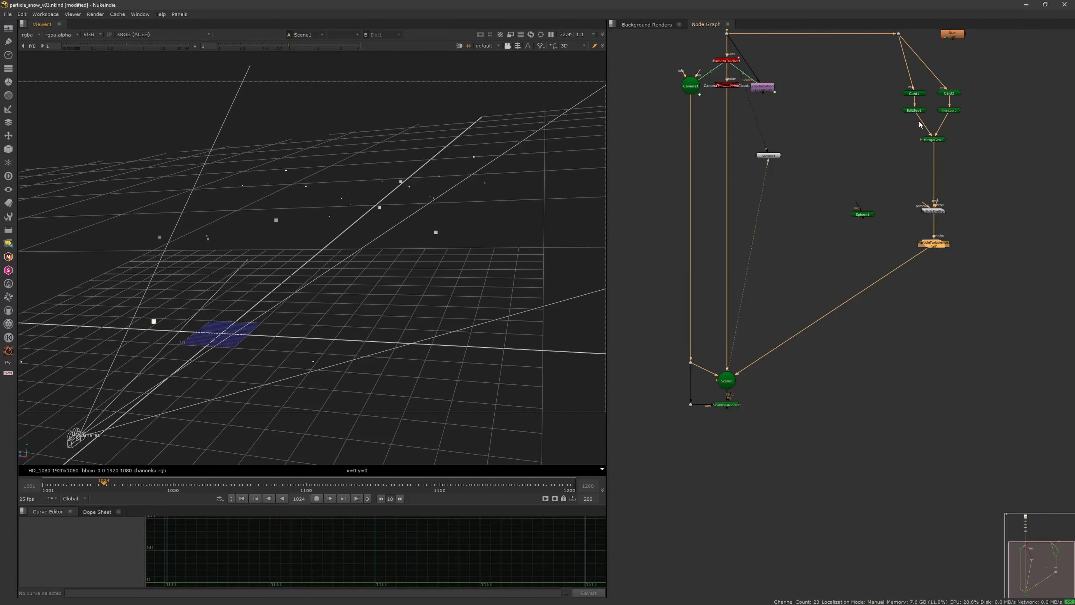
left_click(898, 196)
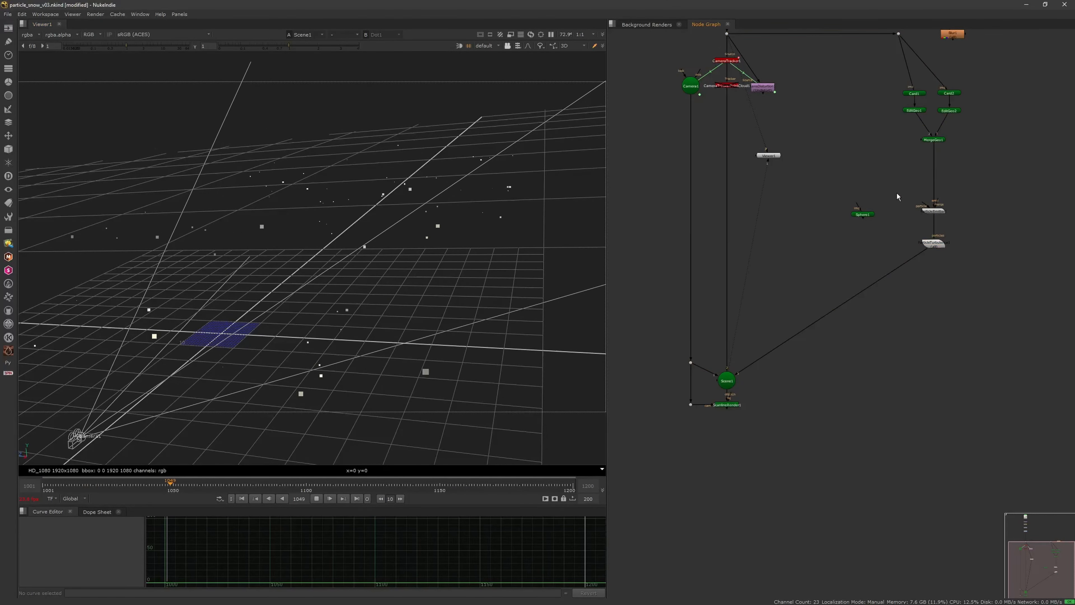
Step: Open the ParticleEmitter properties and try a max lifetime of 50 with a max lifetime range of 10
double_click(933, 211)
double_click(729, 249)
type("10")
key("Return")
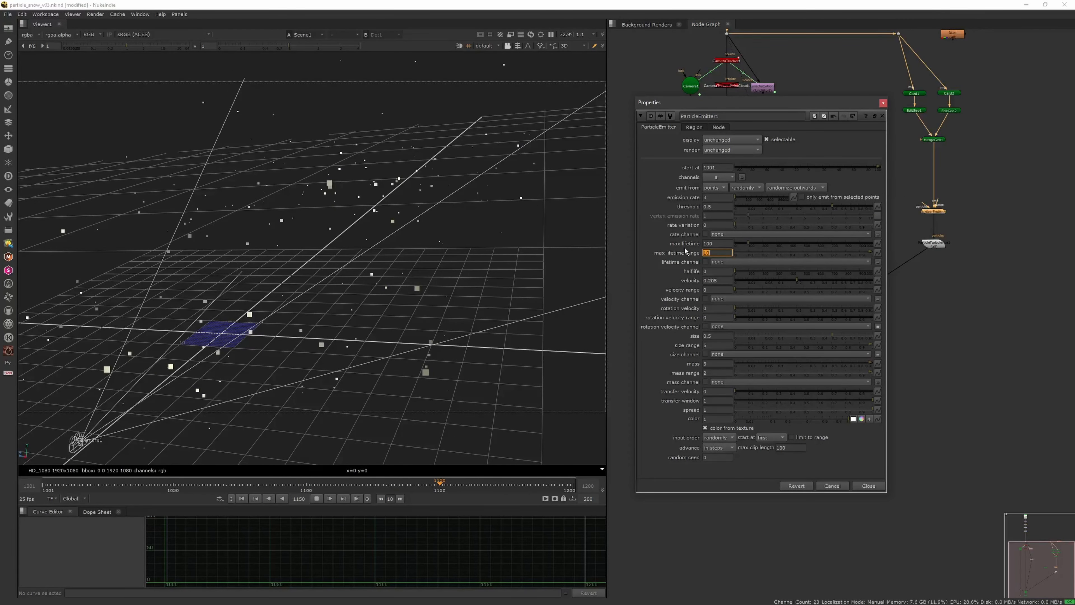
left_click_drag(722, 244, 684, 245)
type("50")
key("Return")
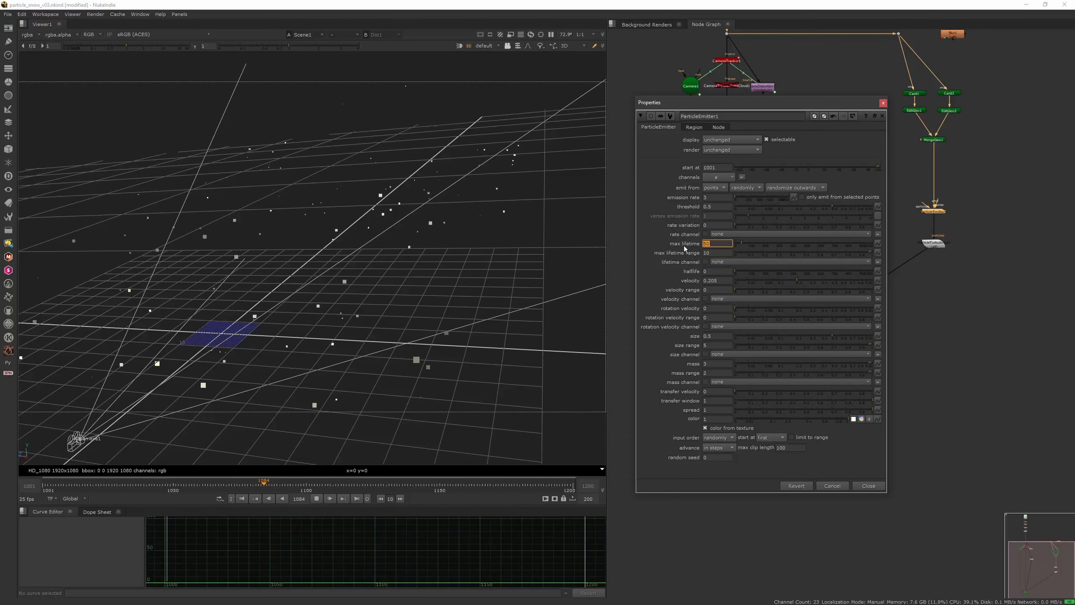
Step: Set the emitter's max lifetime to 20 and its max lifetime range to 5
type("20")
key("Return")
key("Tab")
type("5")
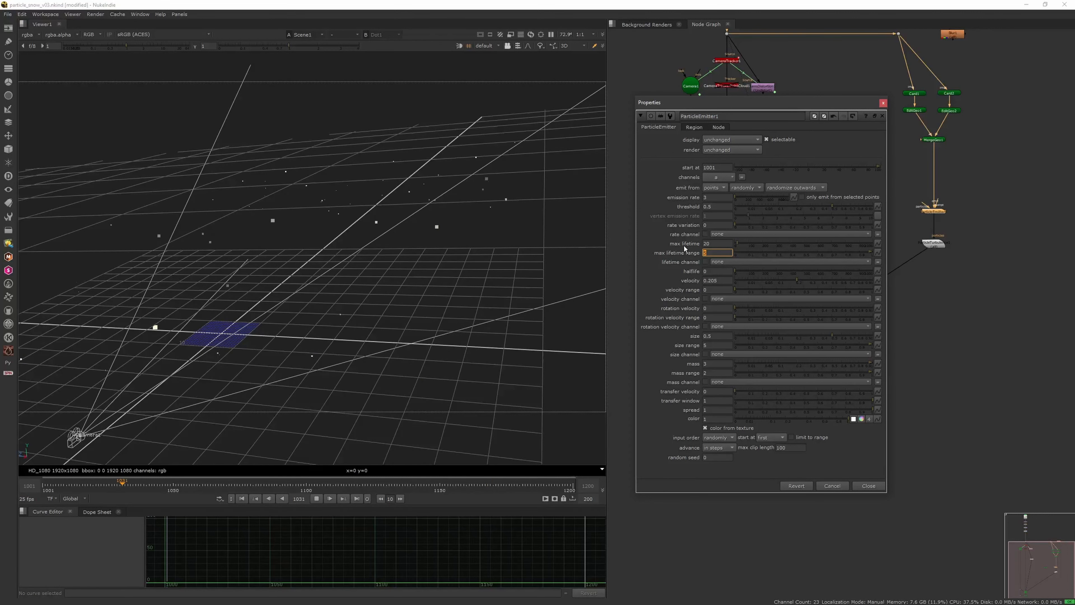
Step: Look at the particles through the tracked camera, stop playback and scrub to frame 1102
left_click(493, 44)
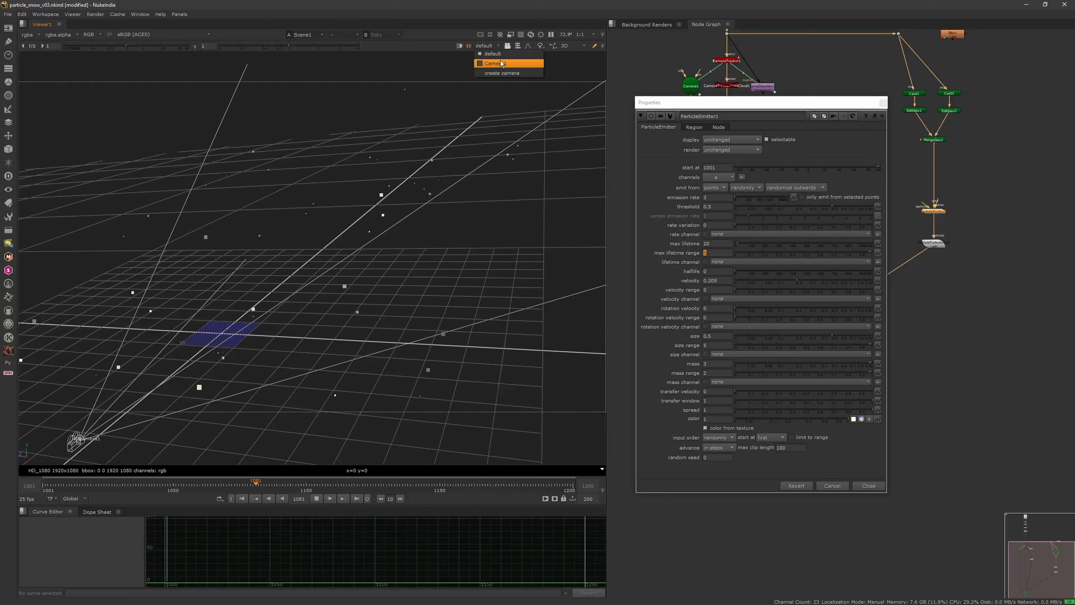
left_click(499, 62)
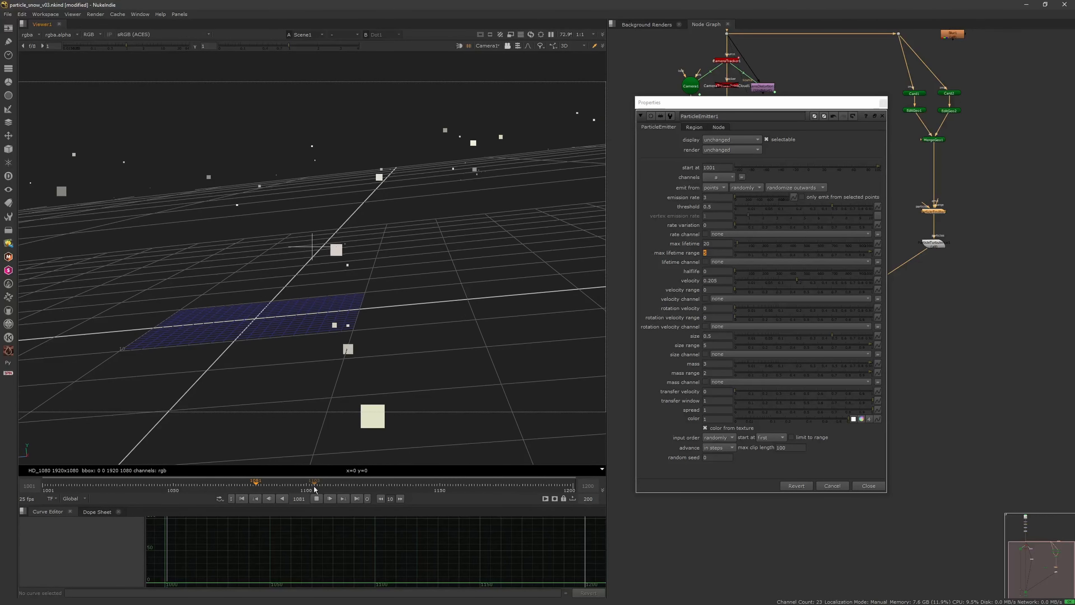
left_click(317, 498)
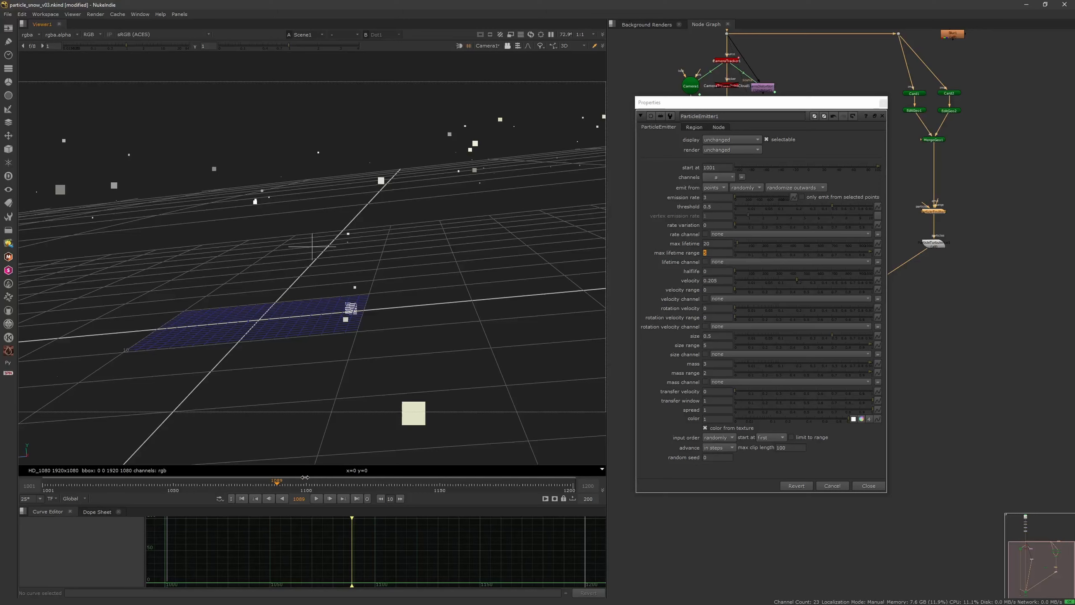
left_click(314, 496)
left_click(316, 499)
left_click_drag(288, 484, 311, 483)
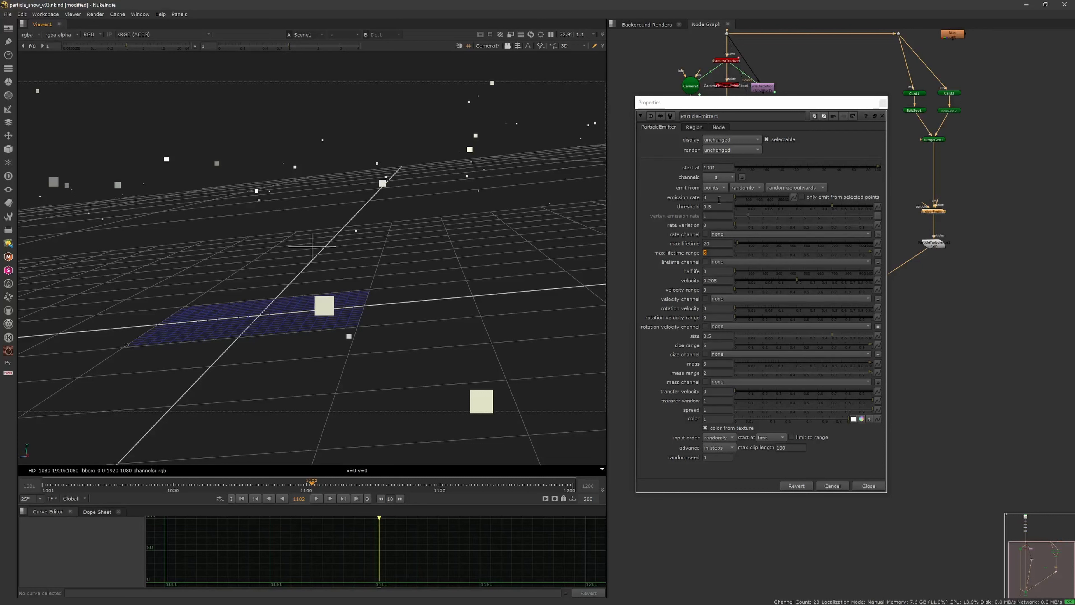
Step: Set the emitter's emission rate to 10 and play the particles from the first frame
left_click_drag(716, 198, 687, 183)
type("10")
key("Return")
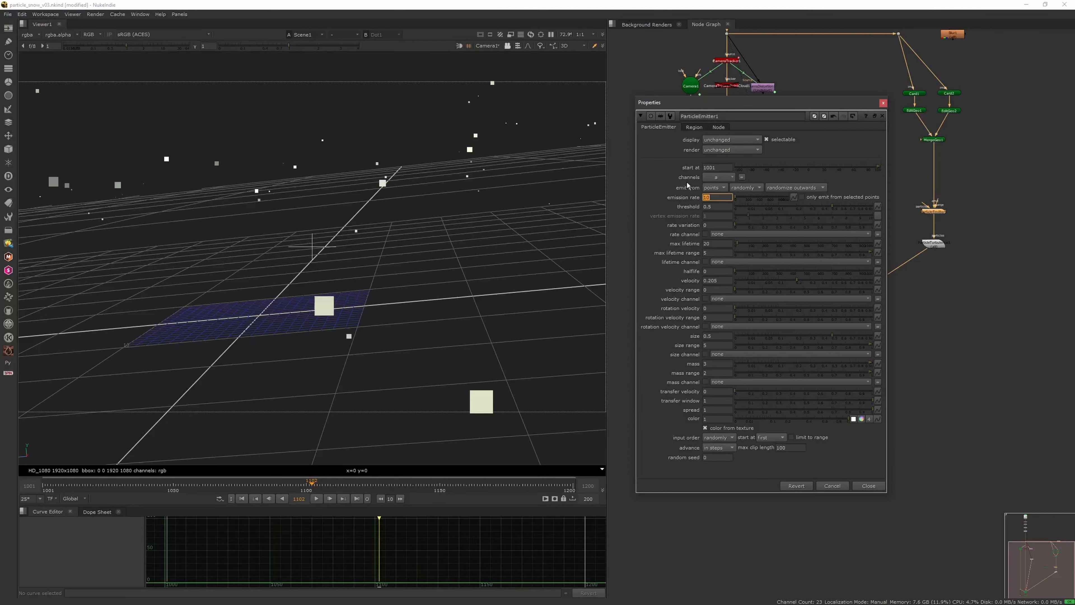
left_click(244, 499)
left_click(316, 500)
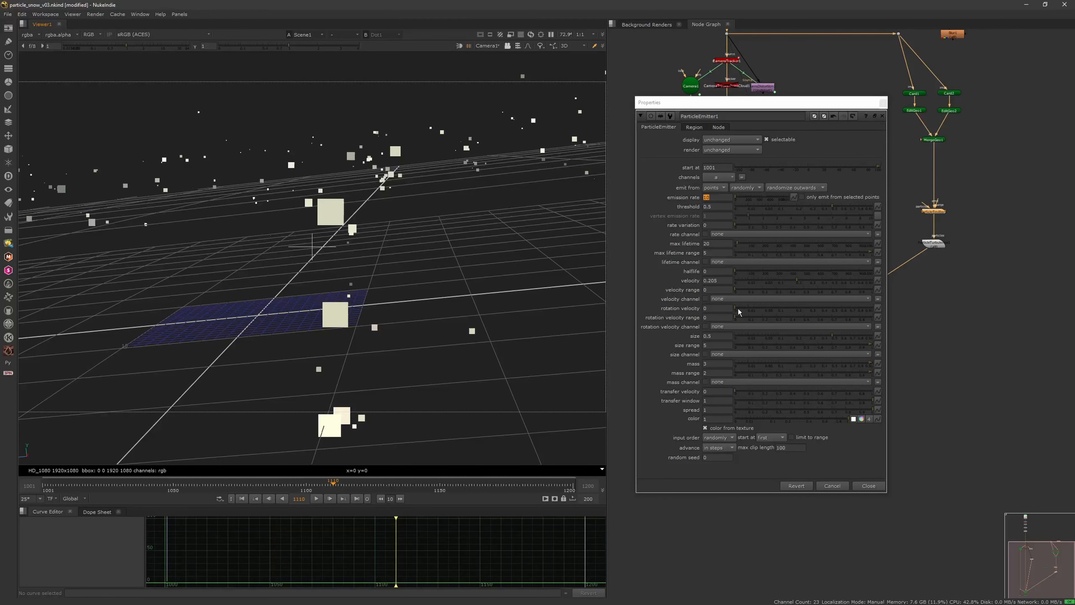
Step: Lower the emitter's velocity, first trying 0.076 and replacing it with another value below 0.1
left_click_drag(782, 279, 773, 282)
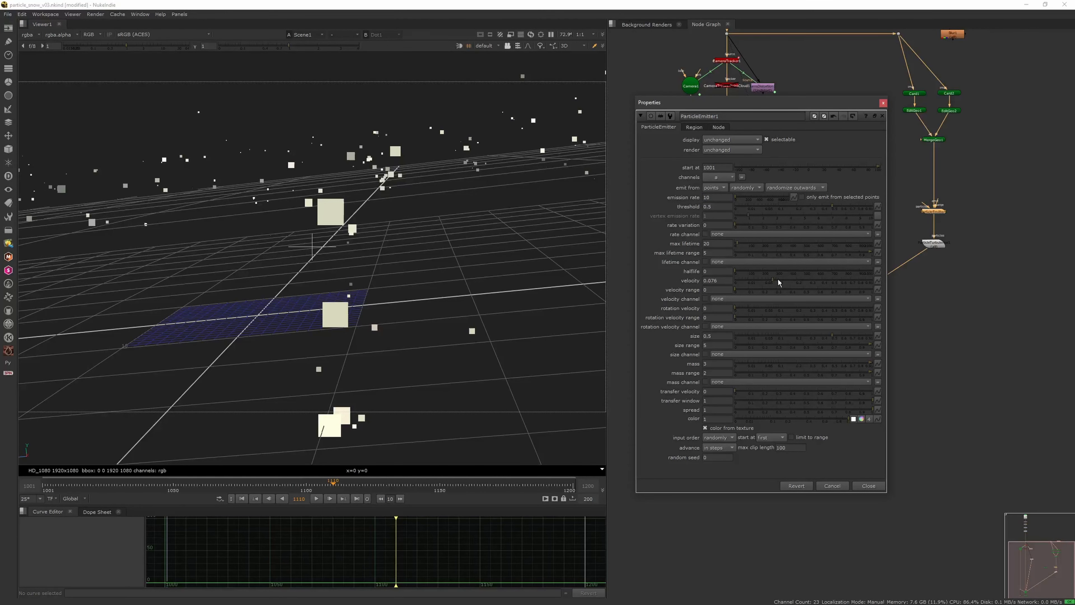
left_click_drag(688, 283, 667, 254)
type(".0")
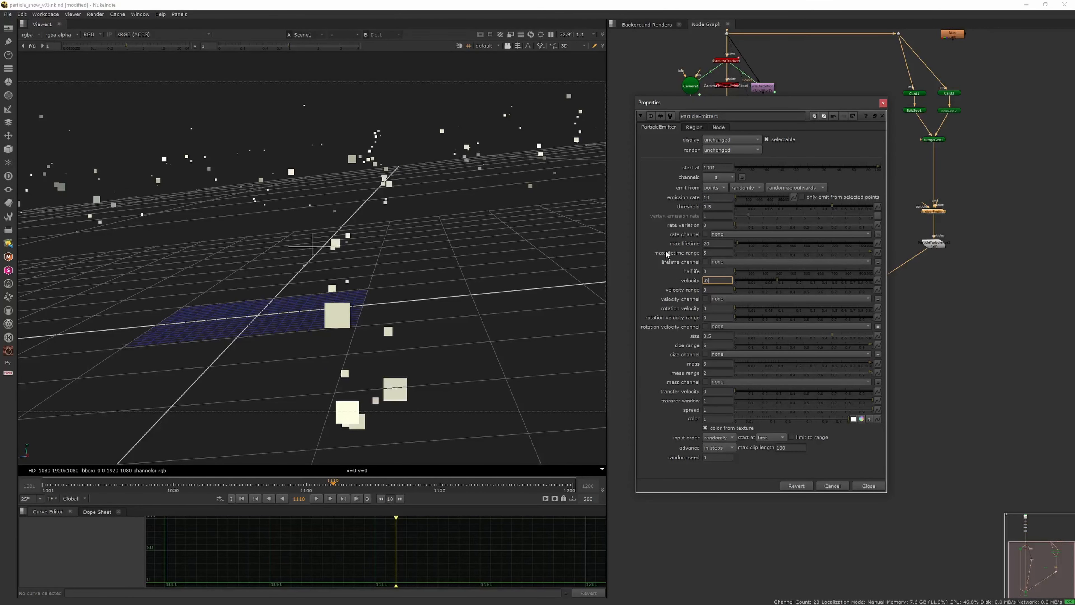